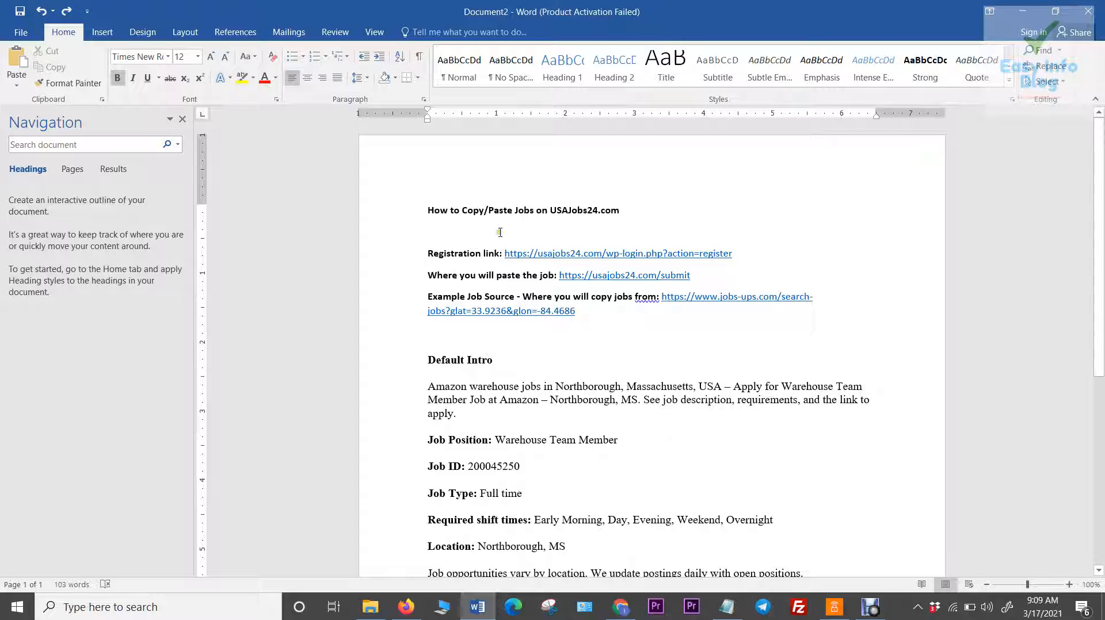
- Close Word's Navigation pane, copy the registration URL, and switch to the Gmail browser window
{"action": "left_click", "coordinate": [506, 230]}
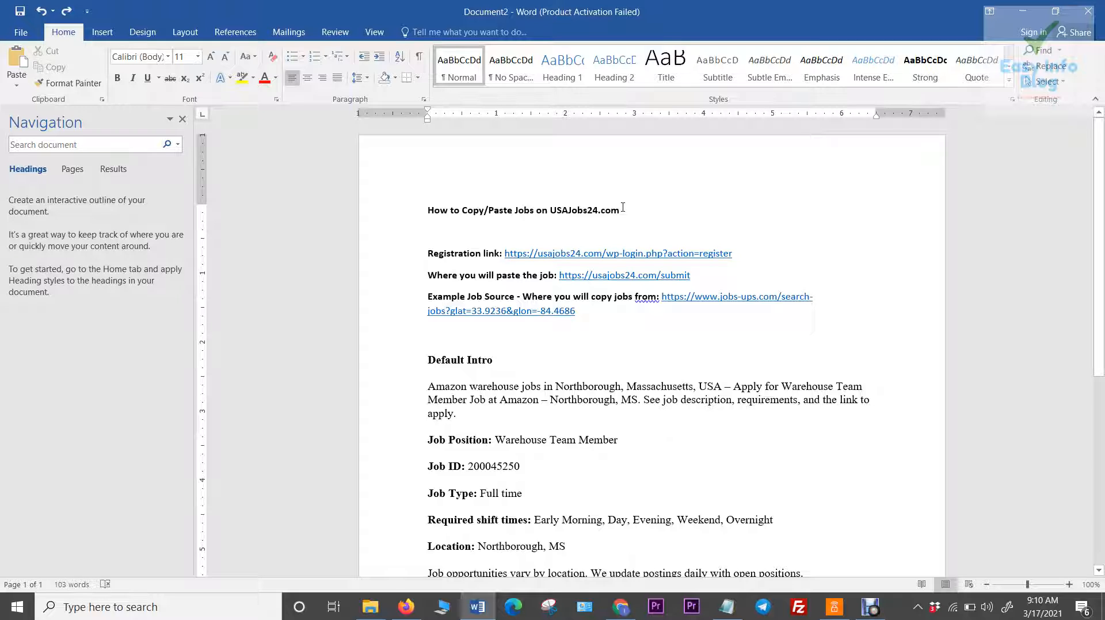
{"action": "left_click", "coordinate": [624, 208]}
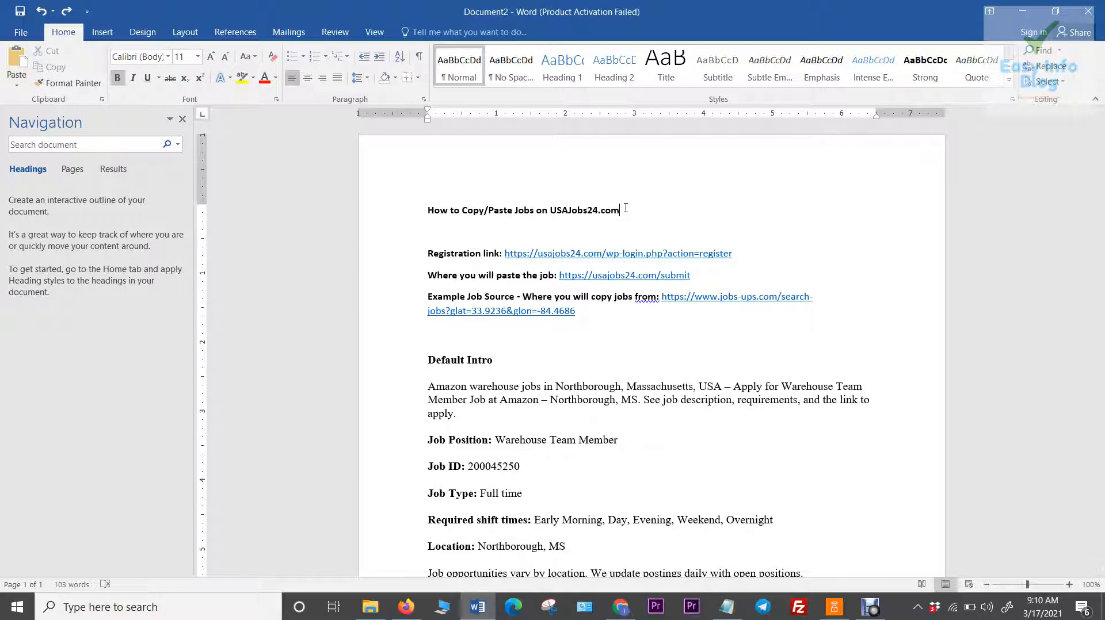
{"action": "left_click", "coordinate": [180, 119]}
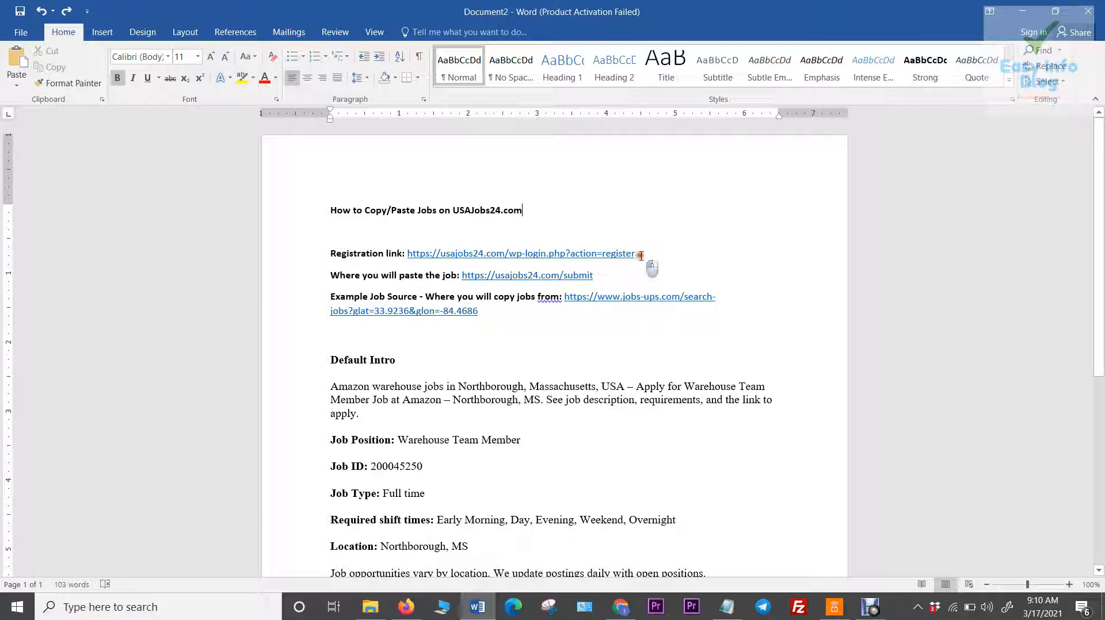
{"action": "left_click_drag", "start_coordinate": [640, 256], "coordinate": [408, 255]}
{"action": "key", "text": "ctrl+c"}
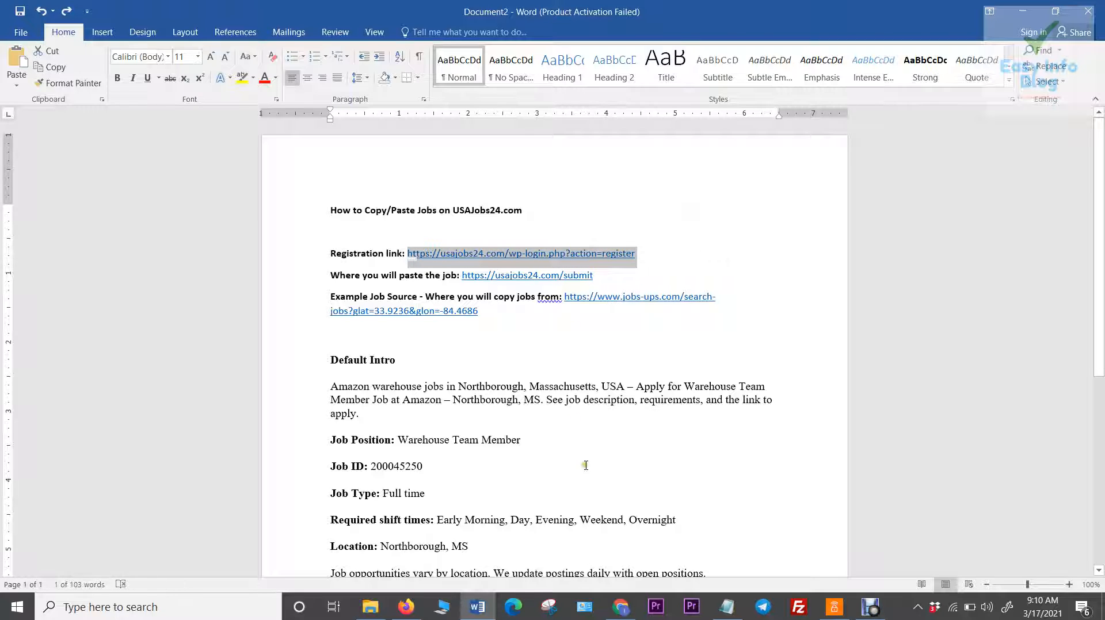
{"action": "left_click", "coordinate": [621, 607]}
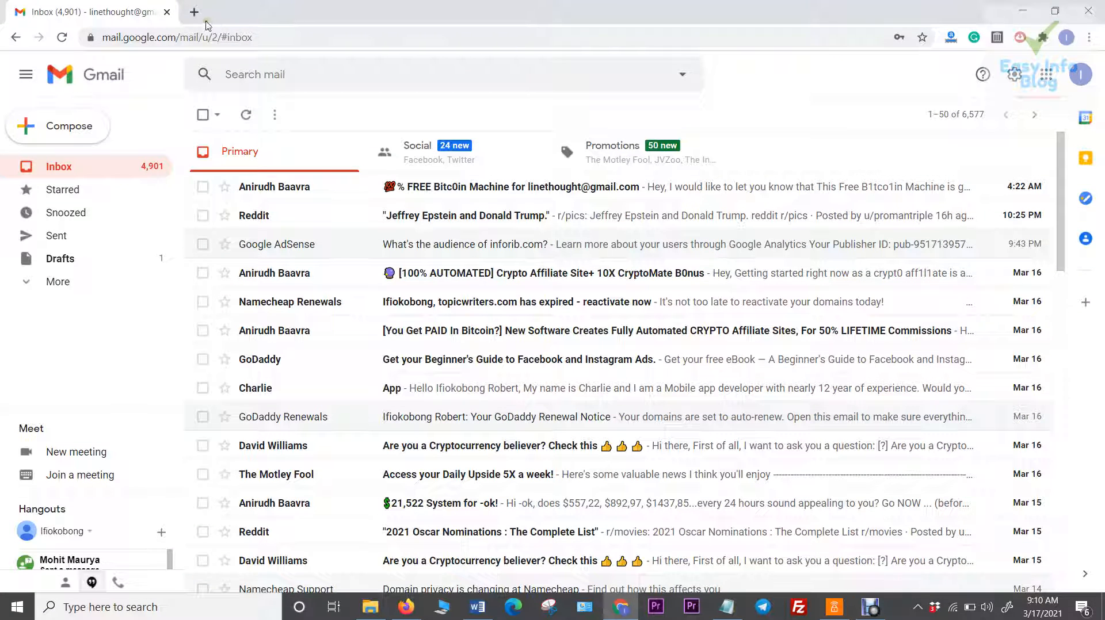
- Load the USAJobs24.com registration page from the copied link in a new tab
{"action": "left_click", "coordinate": [194, 12]}
{"action": "key", "text": "ctrl+v"}
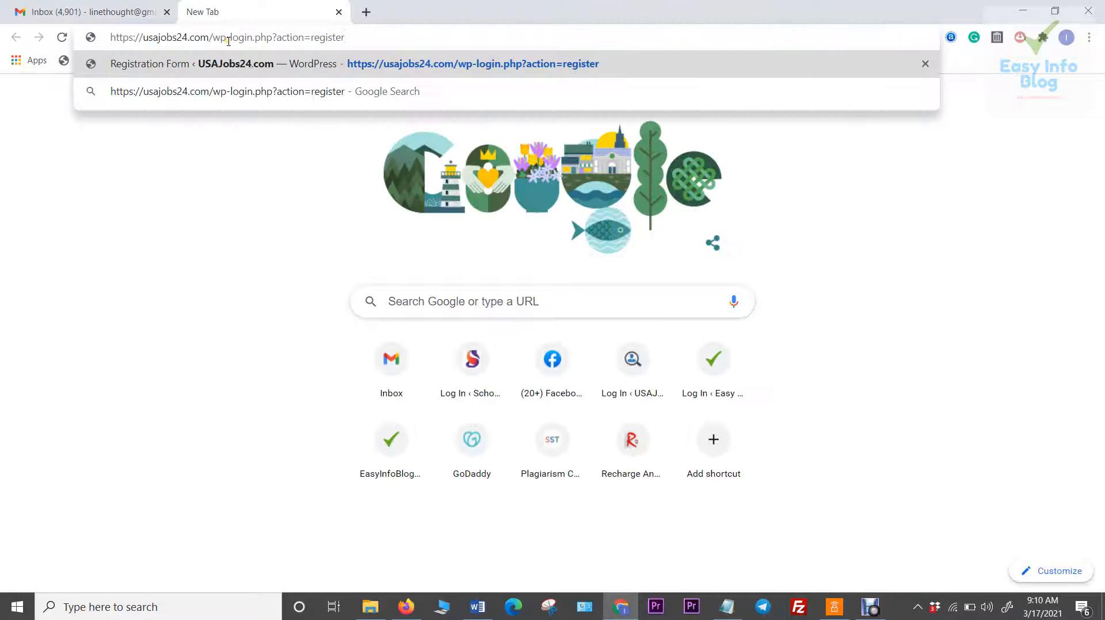
{"action": "key", "text": "Return"}
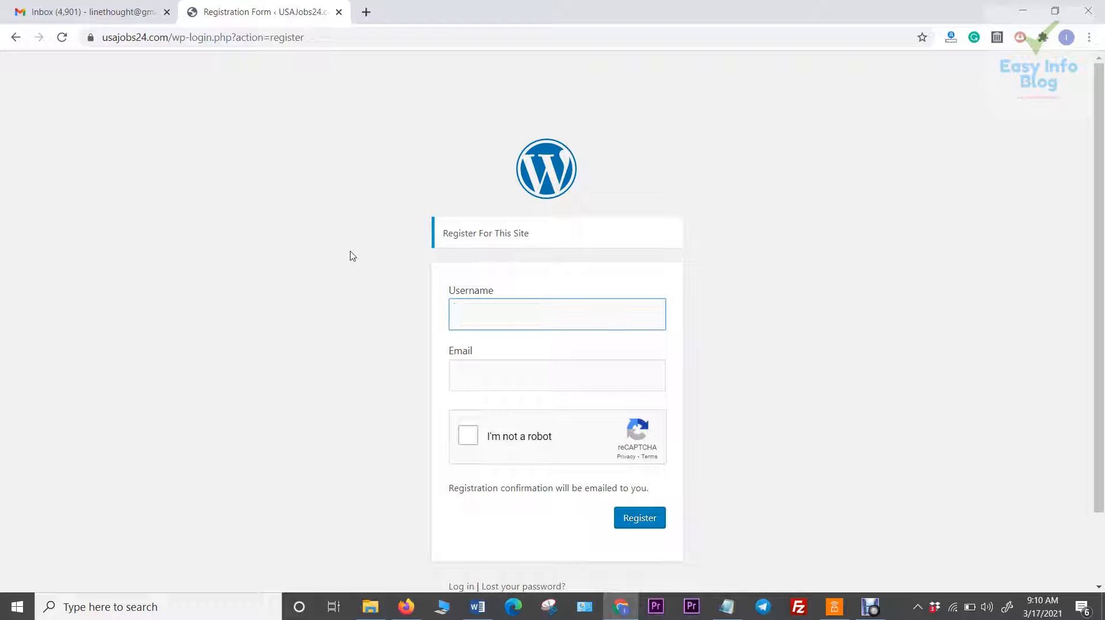
- Register with a username and the saved email, passing the reCAPTCHA check
{"action": "type", "text": "linethought"}
{"action": "left_click", "coordinate": [461, 373]}
{"action": "left_click", "coordinate": [497, 409]}
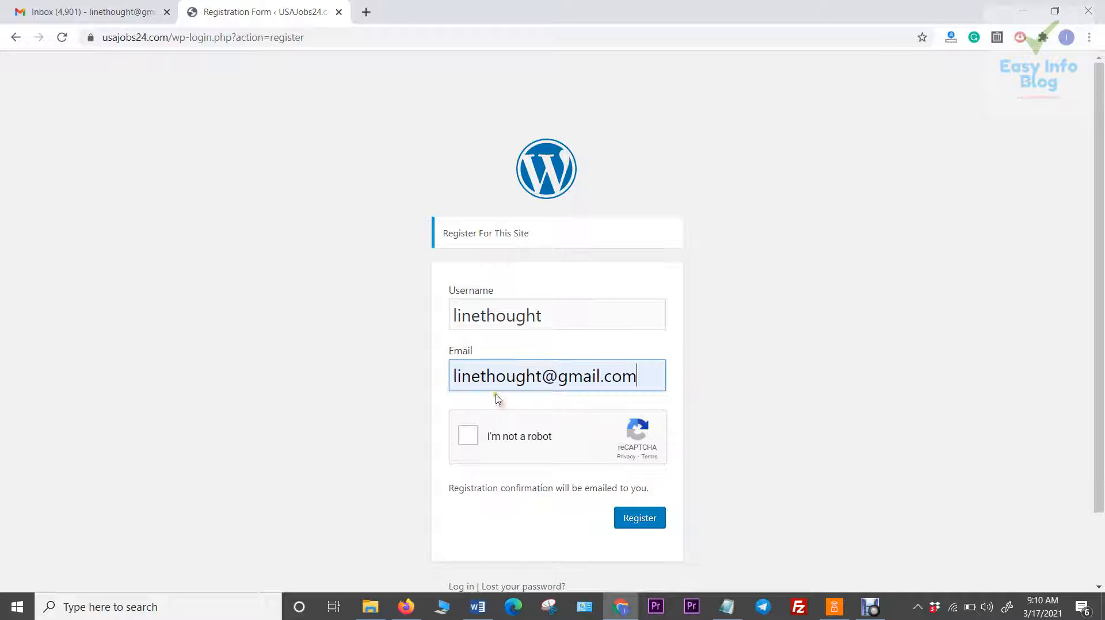
{"action": "left_click", "coordinate": [469, 438]}
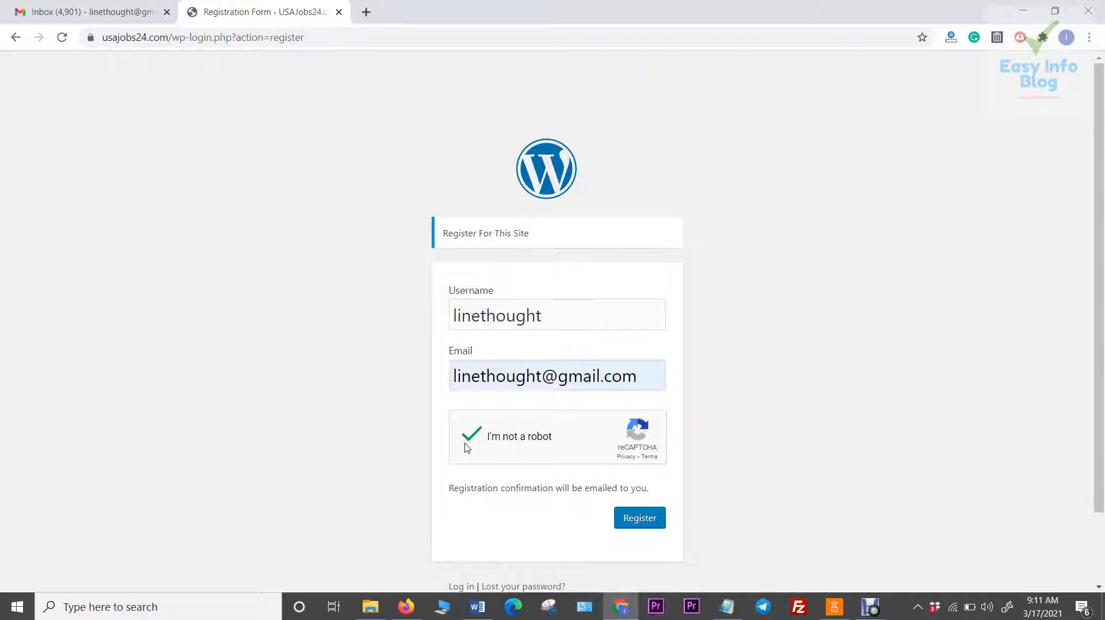
{"action": "left_click", "coordinate": [647, 519]}
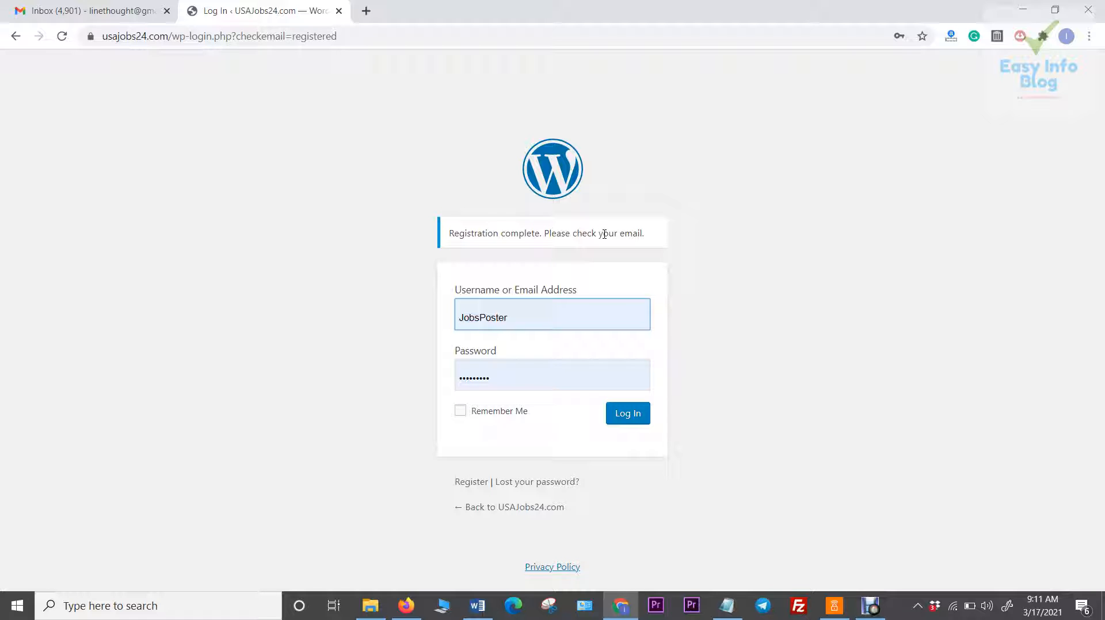
{"action": "left_click", "coordinate": [115, 10]}
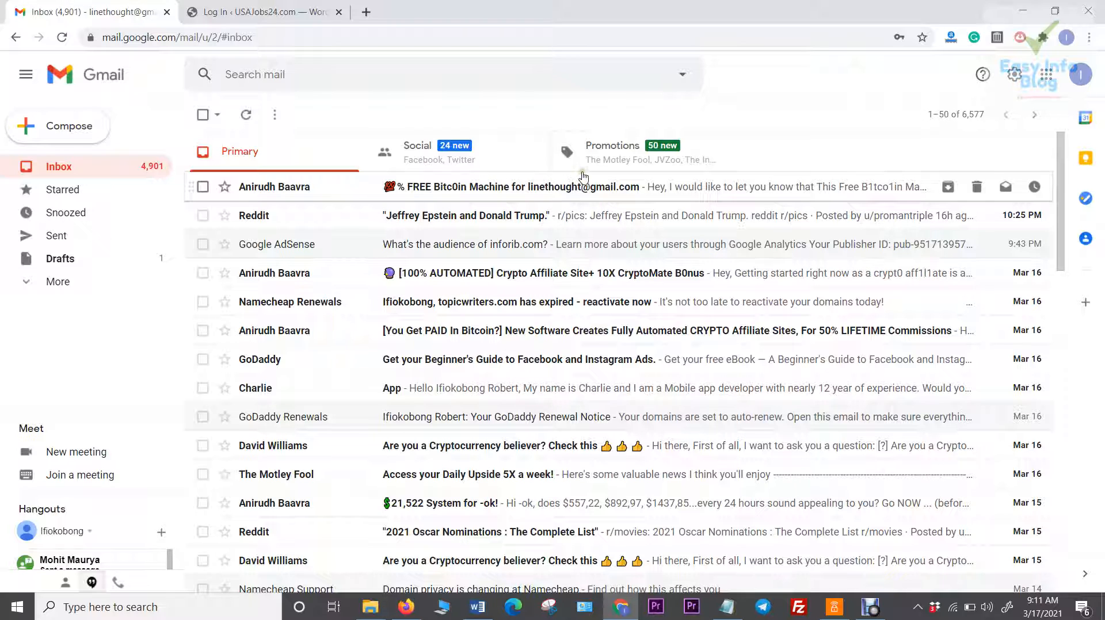
- Refresh Gmail, check the Promotions and Social tabs, then open the Spam folder
{"action": "left_click", "coordinate": [61, 38]}
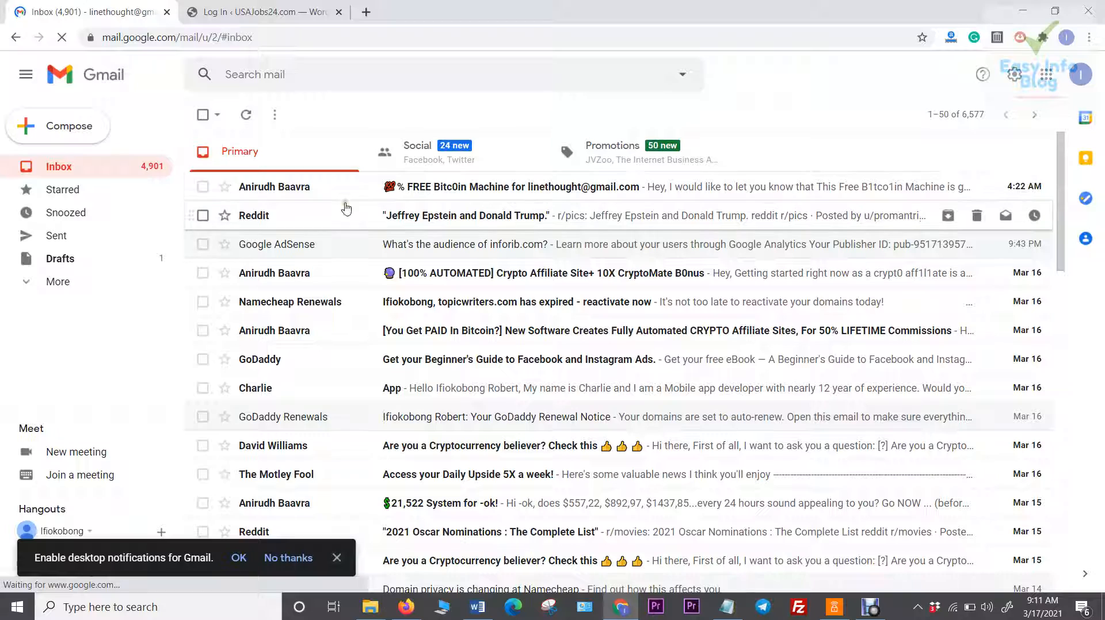
{"action": "left_click", "coordinate": [619, 153]}
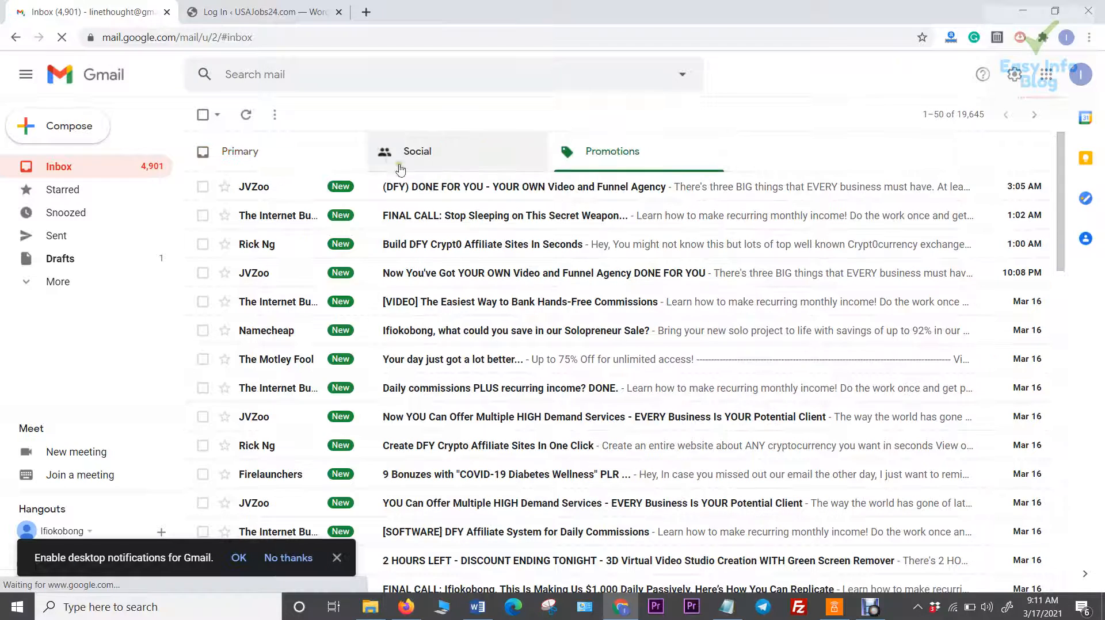
{"action": "left_click", "coordinate": [416, 151]}
{"action": "left_click", "coordinate": [274, 148]}
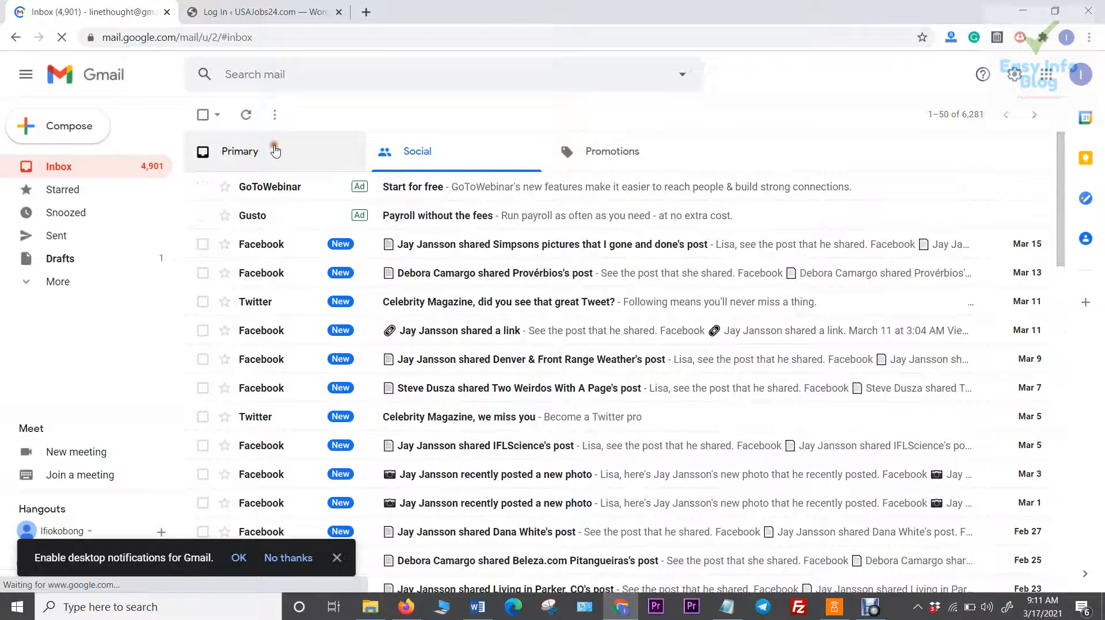
{"action": "left_click", "coordinate": [56, 282]}
{"action": "scroll", "coordinate": [69, 322], "scroll_direction": "down", "scroll_amount": 2}
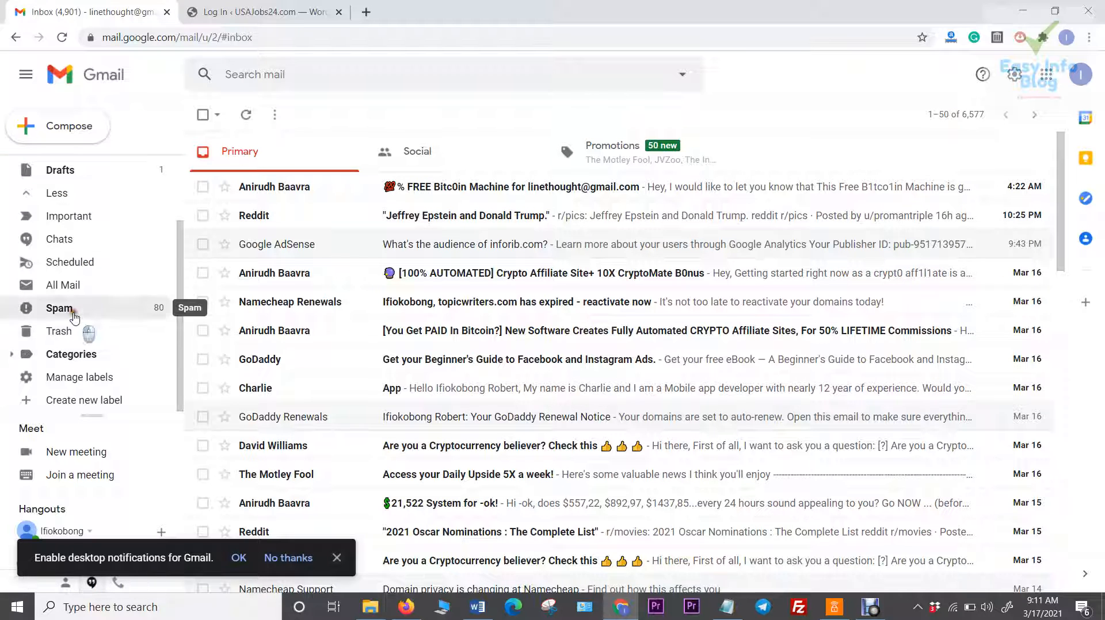
{"action": "left_click", "coordinate": [72, 311]}
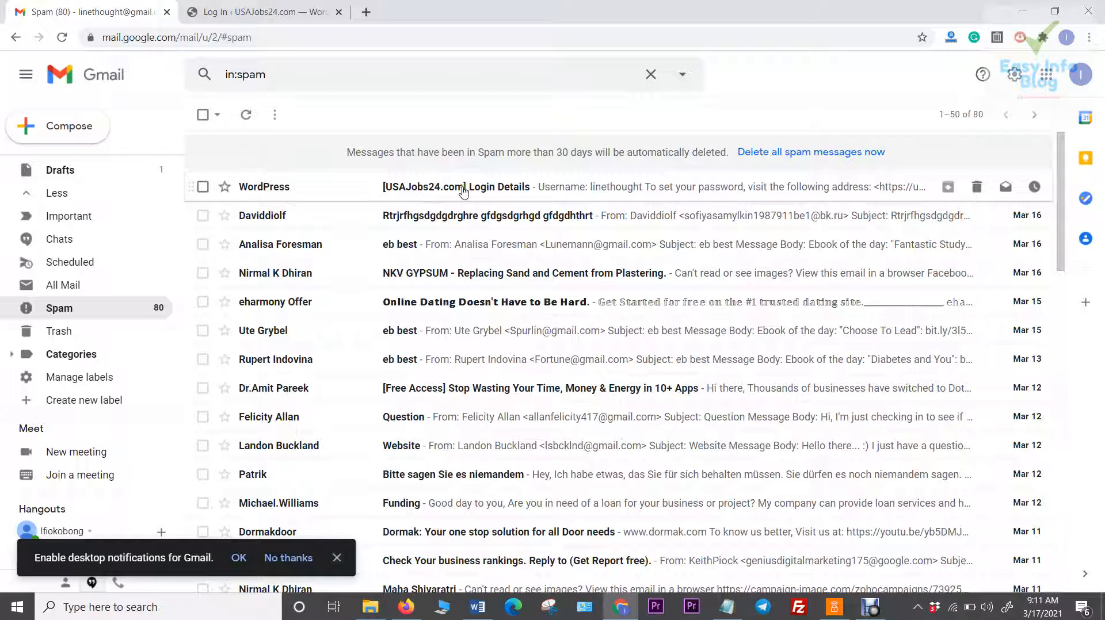
- Open the WordPress Login Details email and follow its set-password link
{"action": "left_click", "coordinate": [483, 189]}
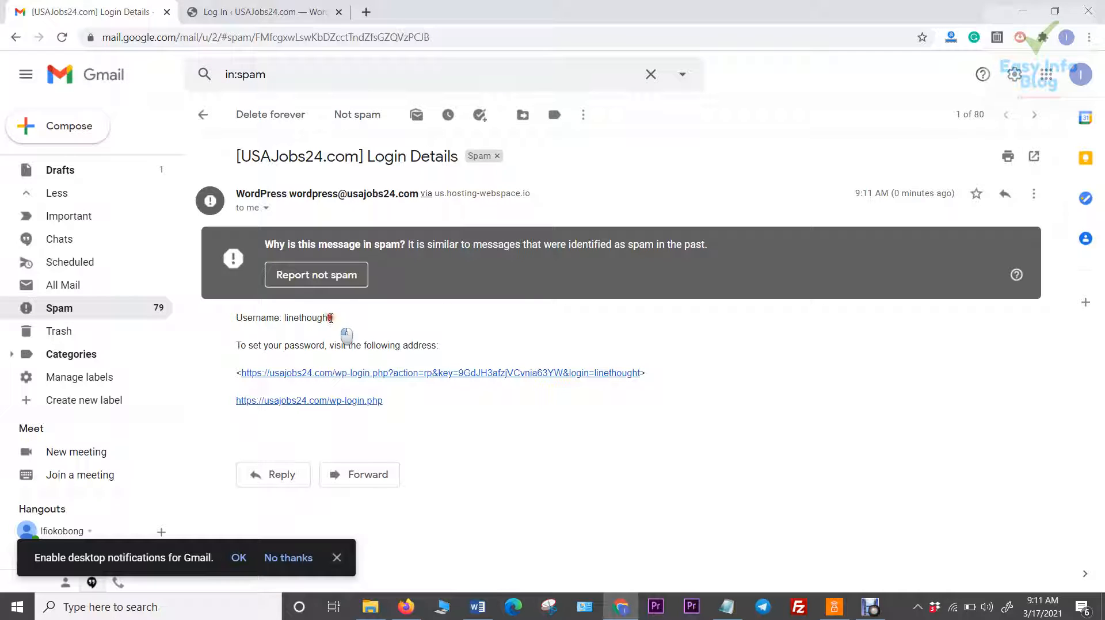
{"action": "left_click_drag", "start_coordinate": [346, 338], "coordinate": [285, 322]}
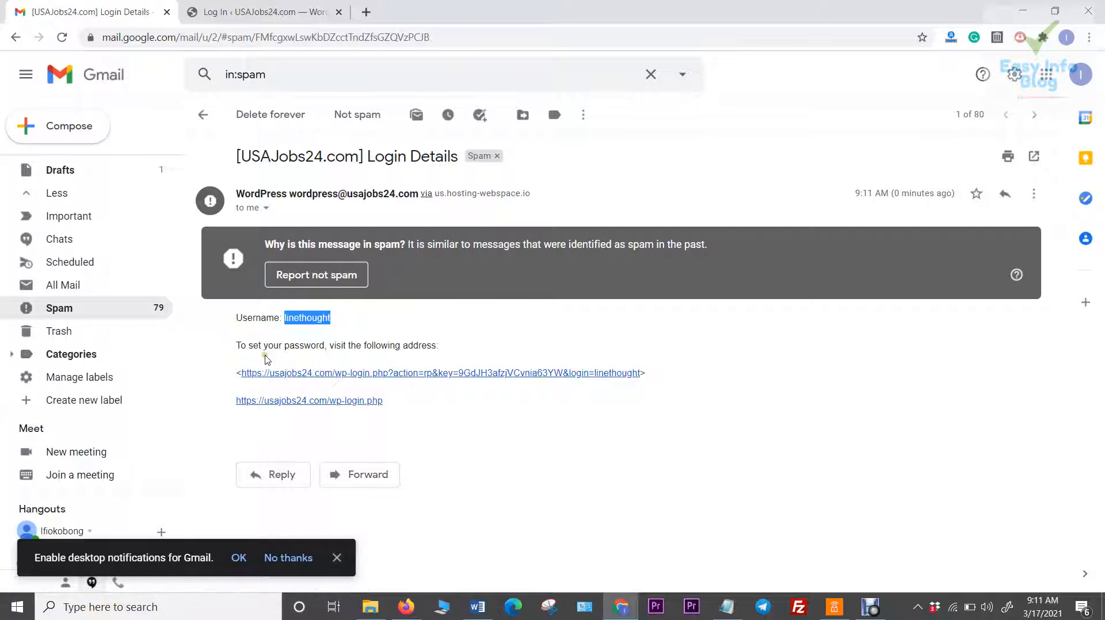
{"action": "left_click", "coordinate": [423, 375]}
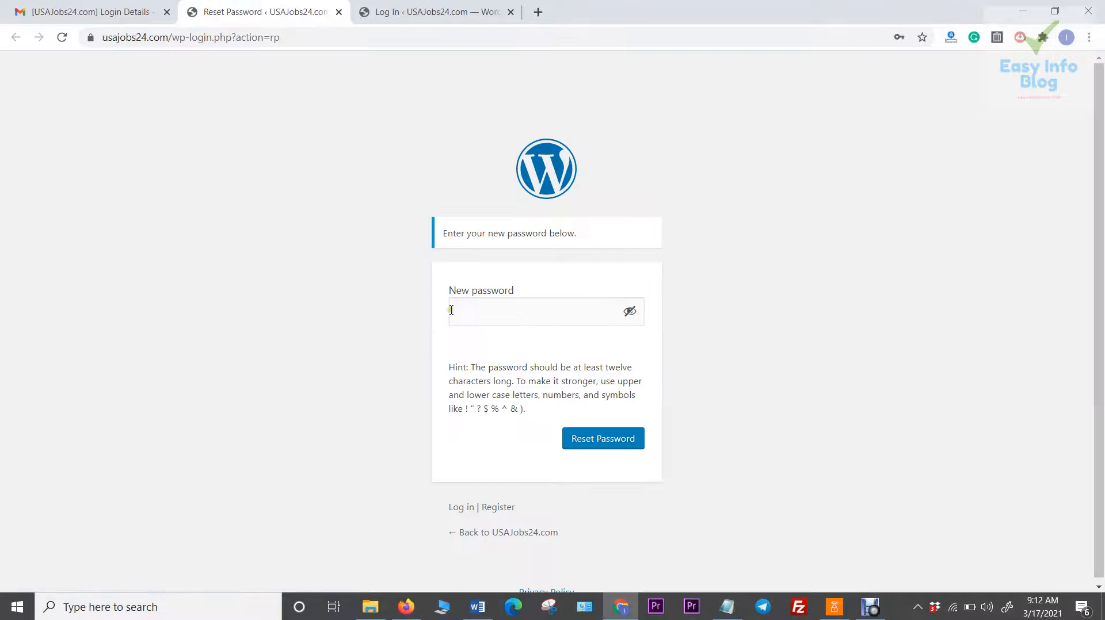
- Replace the generated password with a new one, confirm weak-password use, and save it
{"action": "left_click", "coordinate": [489, 311]}
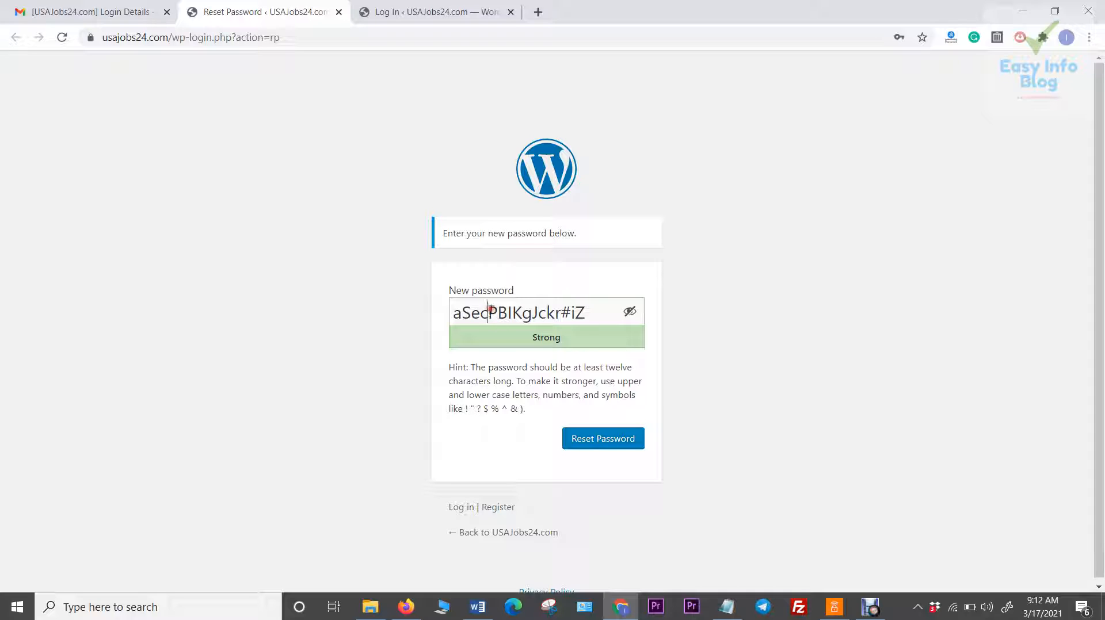
{"action": "key", "text": "ctrl+a"}
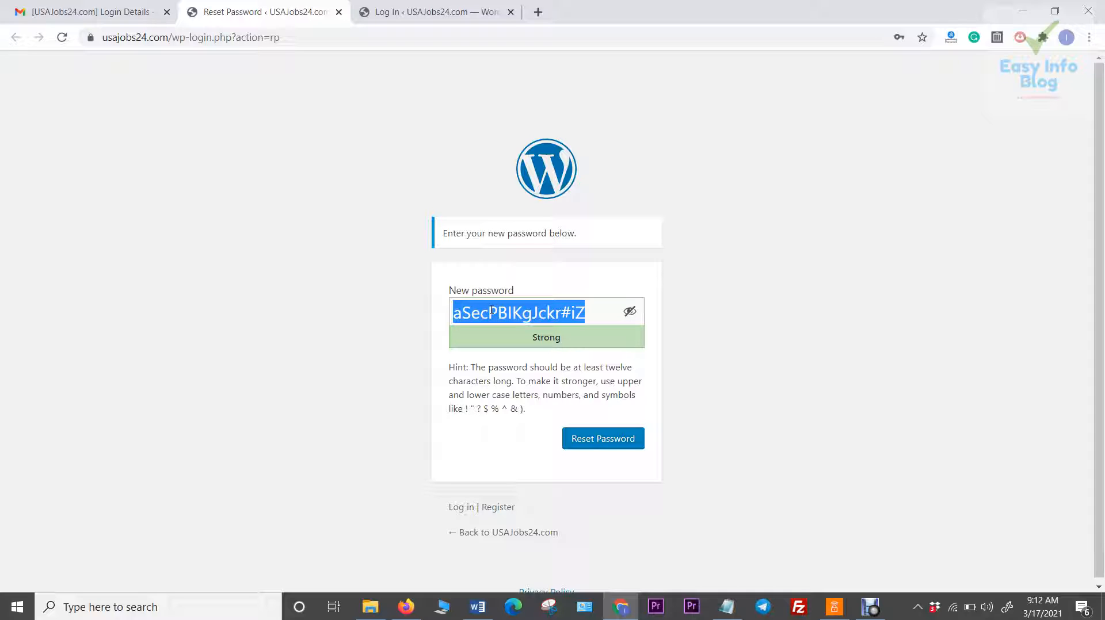
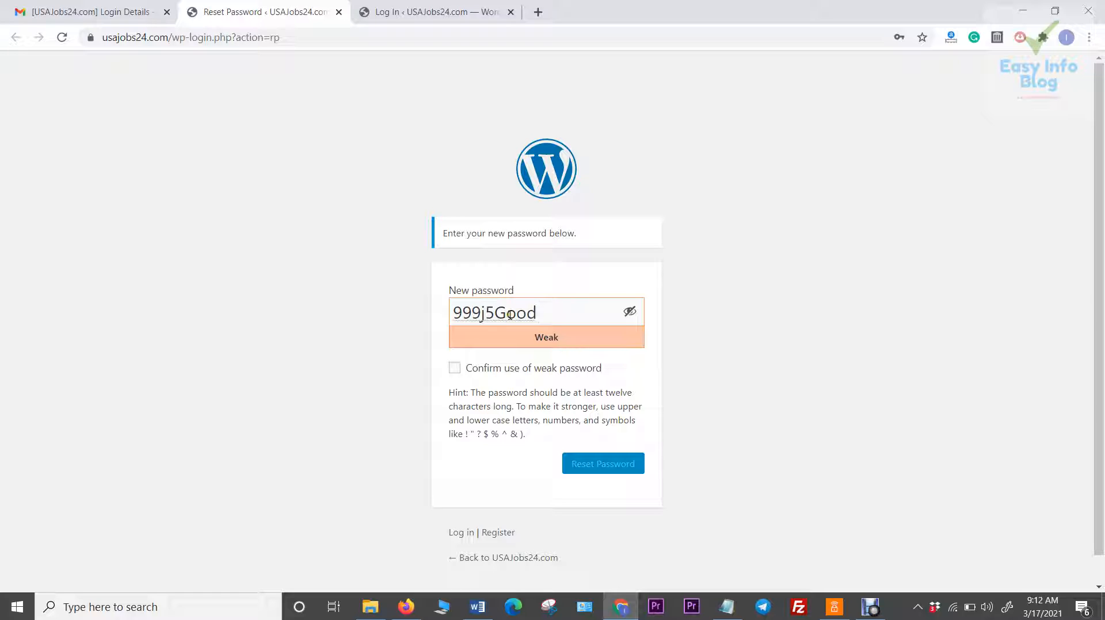
{"action": "double_click", "coordinate": [510, 314]}
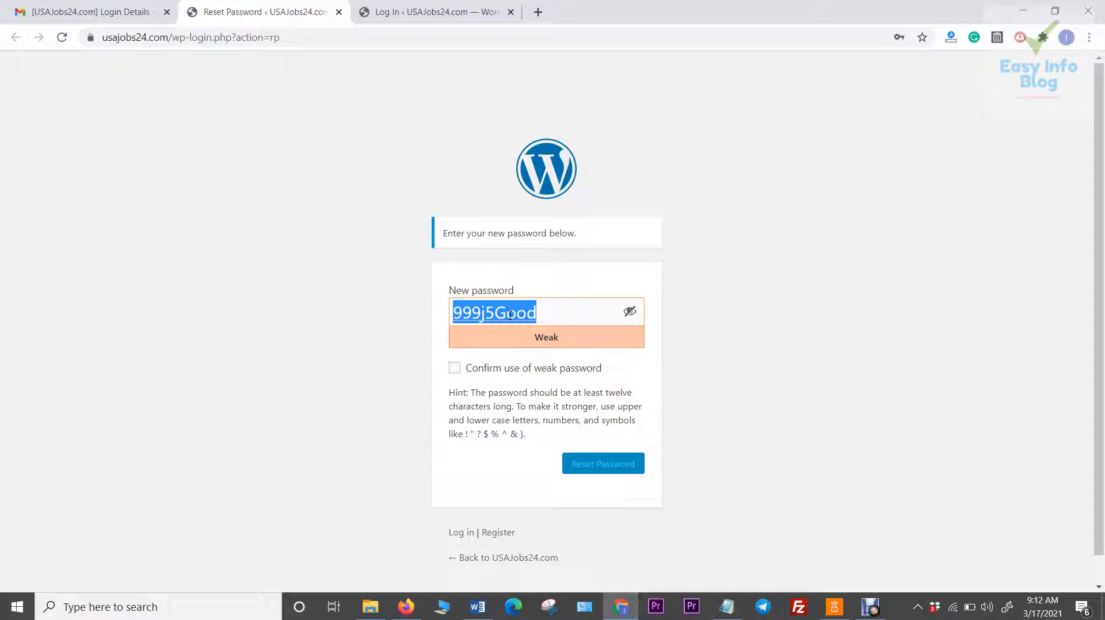
{"action": "left_click", "coordinate": [504, 312]}
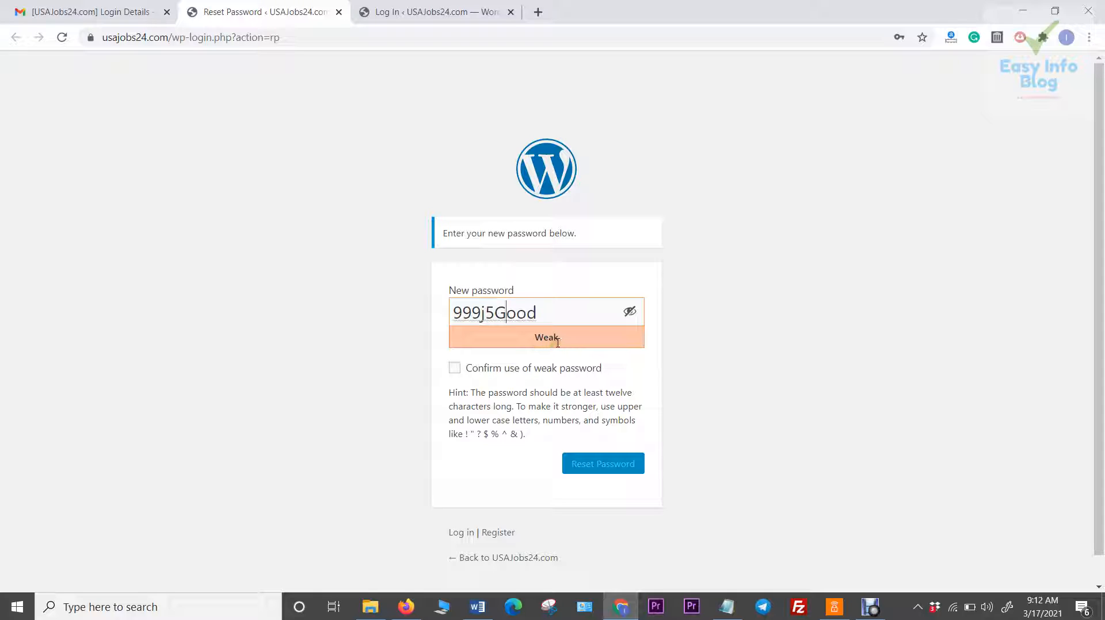
{"action": "left_click", "coordinate": [454, 369]}
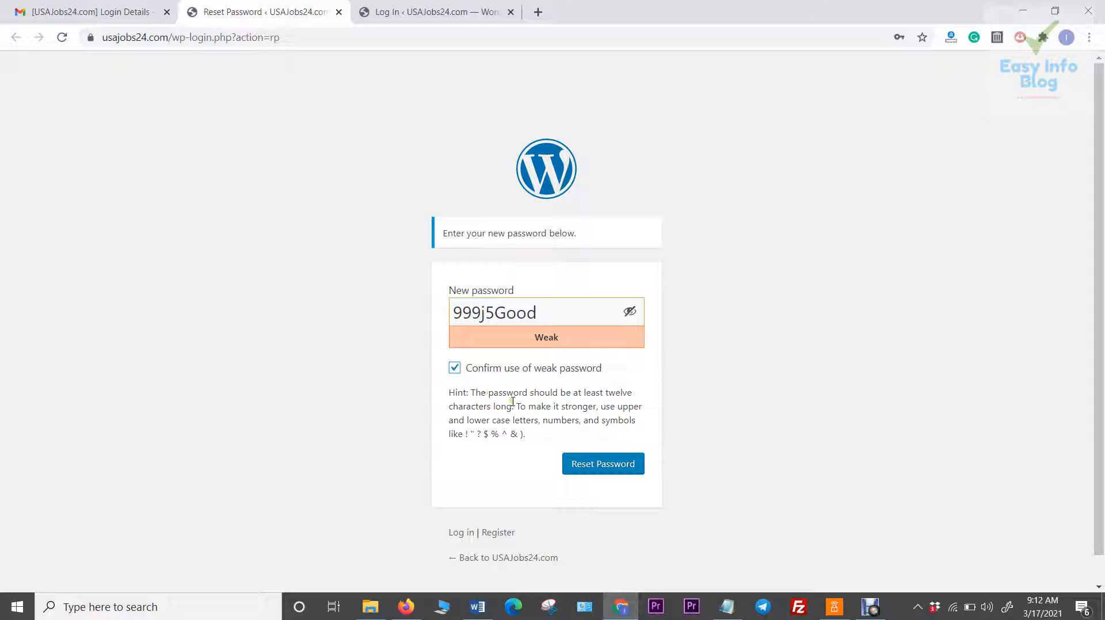
{"action": "scroll", "coordinate": [528, 391], "scroll_direction": "down", "scroll_amount": 1}
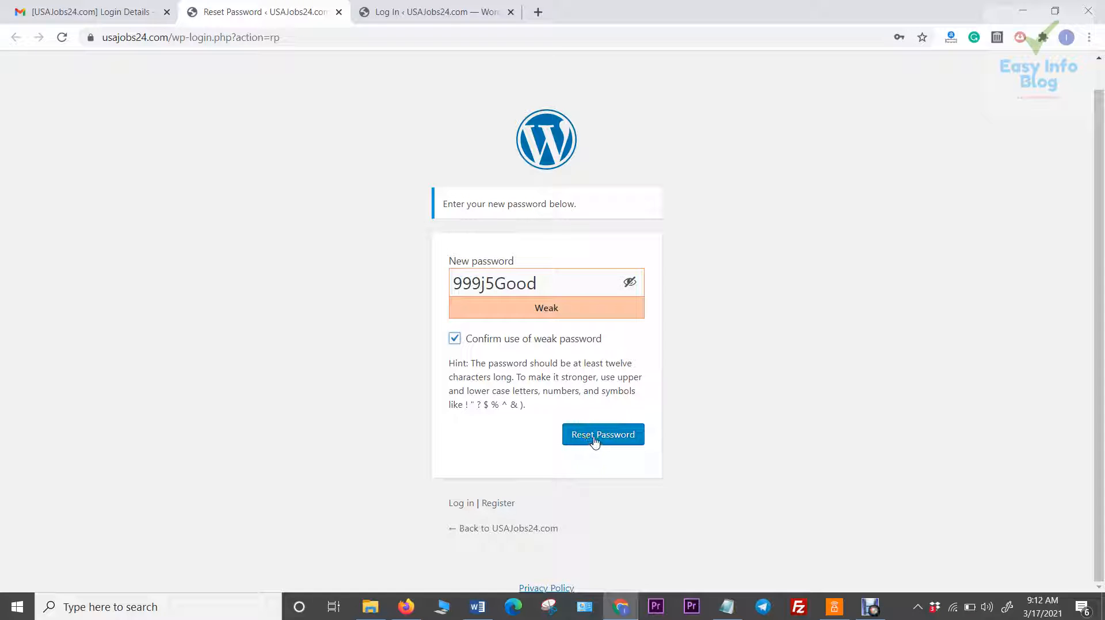
{"action": "left_click", "coordinate": [595, 440]}
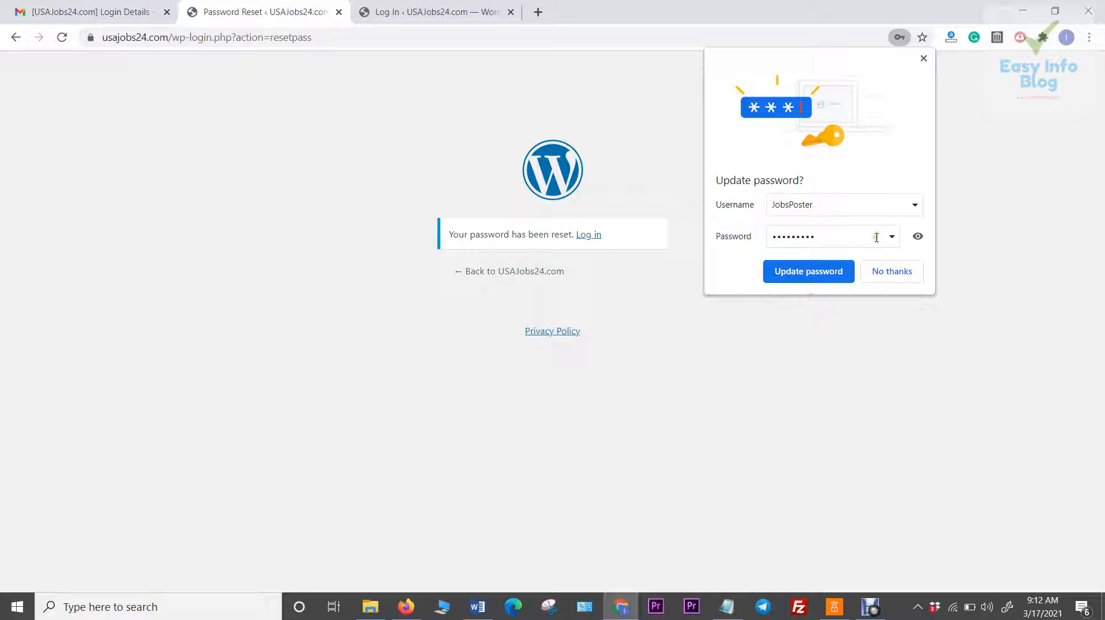
- Update the browser's saved password and log in with the saved username and new password
{"action": "left_click", "coordinate": [824, 278]}
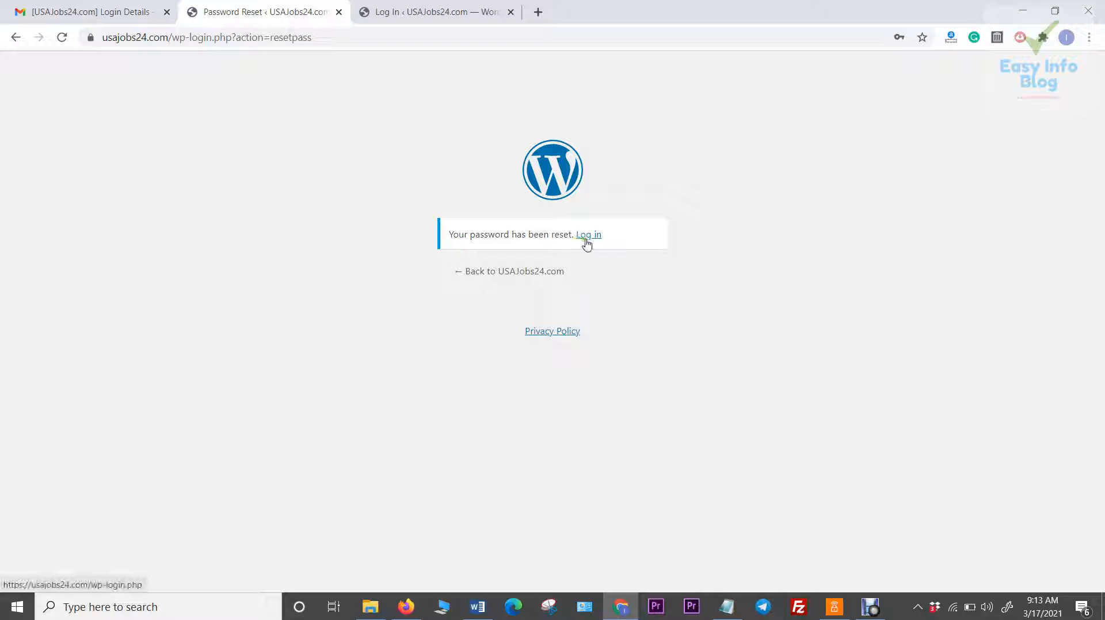
{"action": "left_click", "coordinate": [586, 240]}
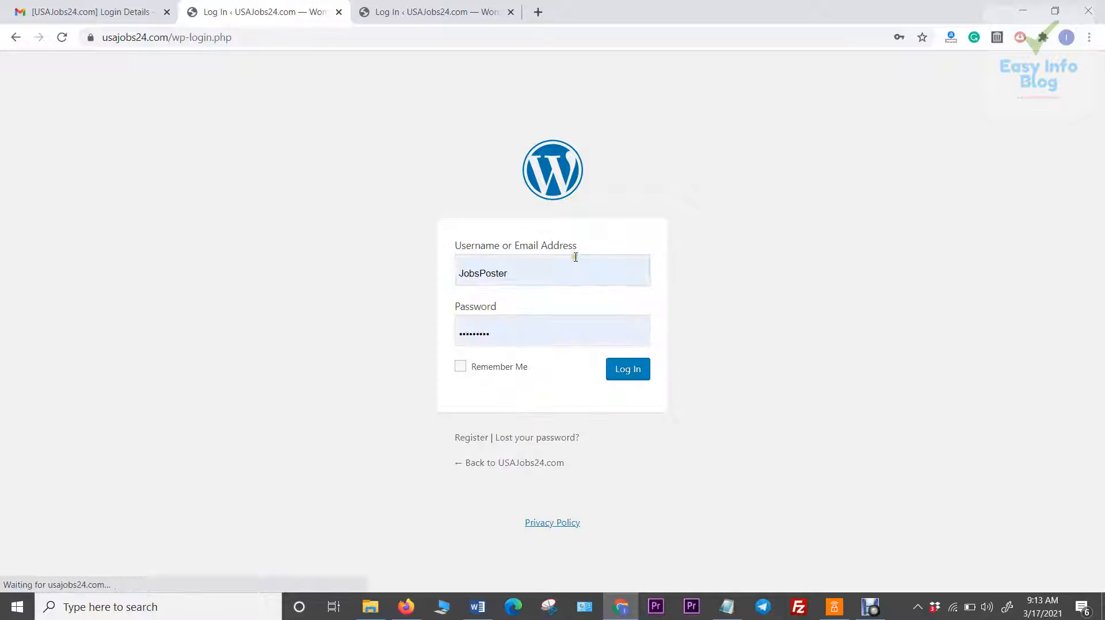
{"action": "left_click_drag", "start_coordinate": [512, 271], "coordinate": [461, 274]}
{"action": "double_click", "coordinate": [461, 274]}
{"action": "key", "text": "BackSpace"}
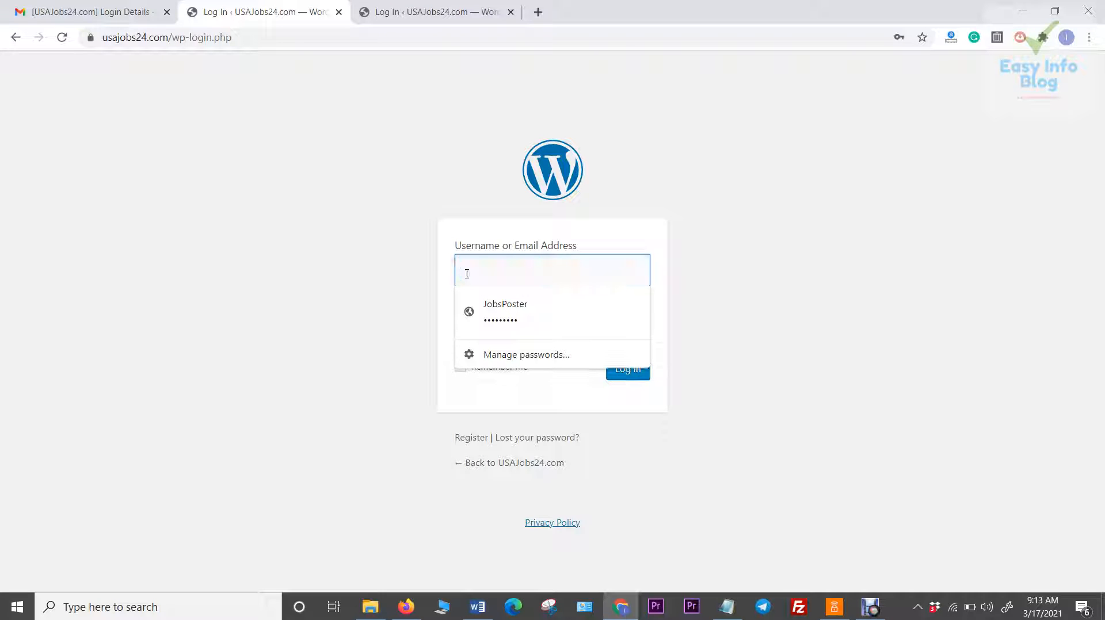
{"action": "type", "text": "linethought"}
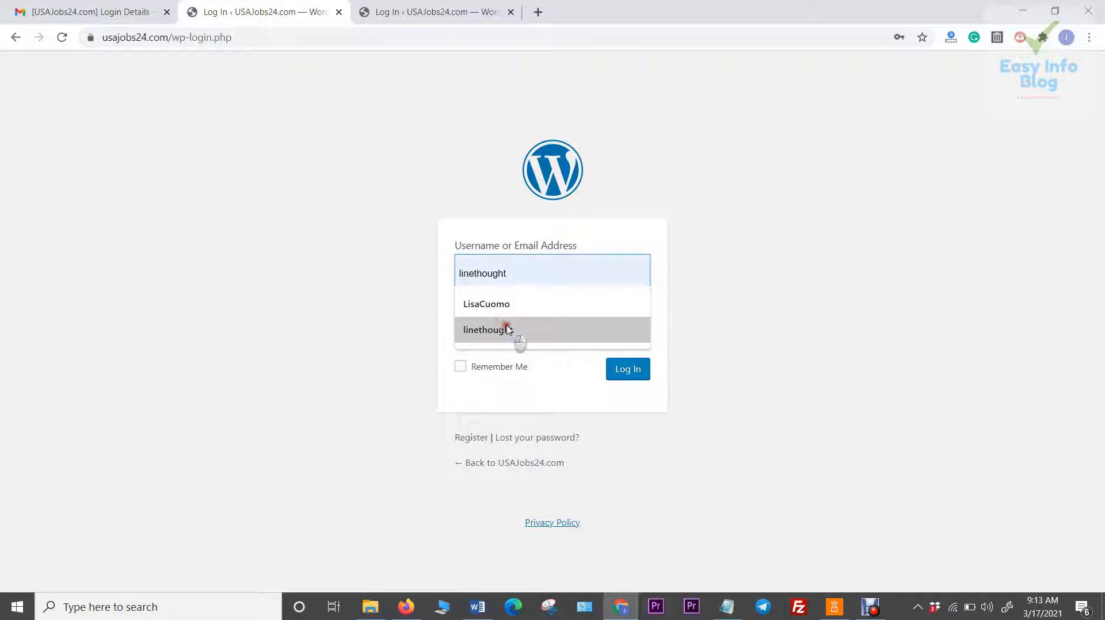
{"action": "left_click", "coordinate": [515, 331]}
{"action": "left_click", "coordinate": [516, 334]}
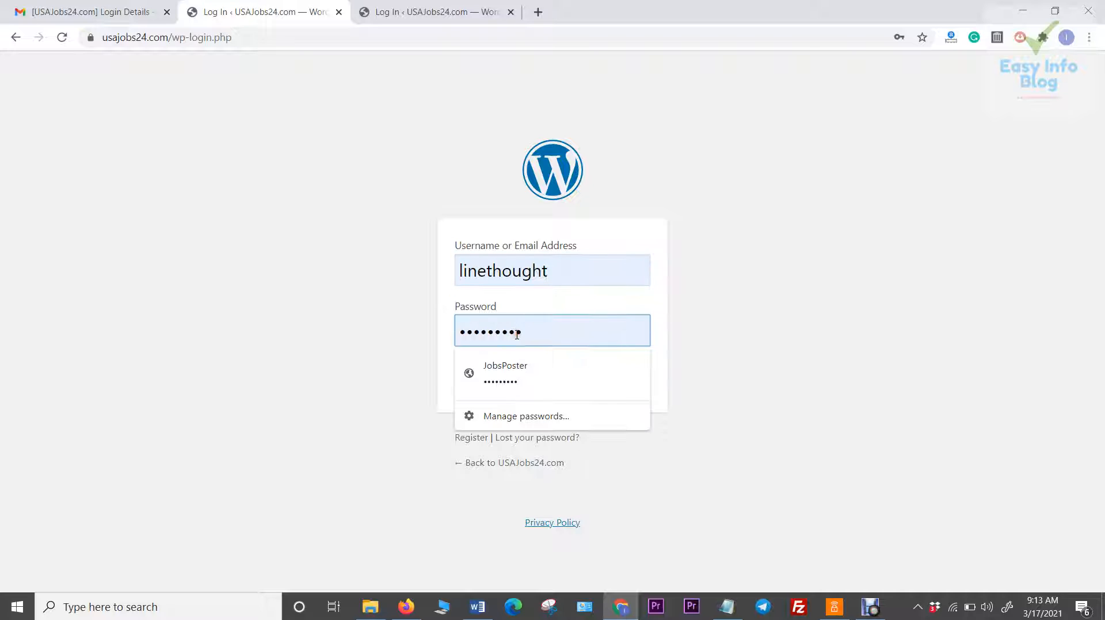
{"action": "double_click", "coordinate": [516, 333]}
{"action": "left_click", "coordinate": [517, 333]}
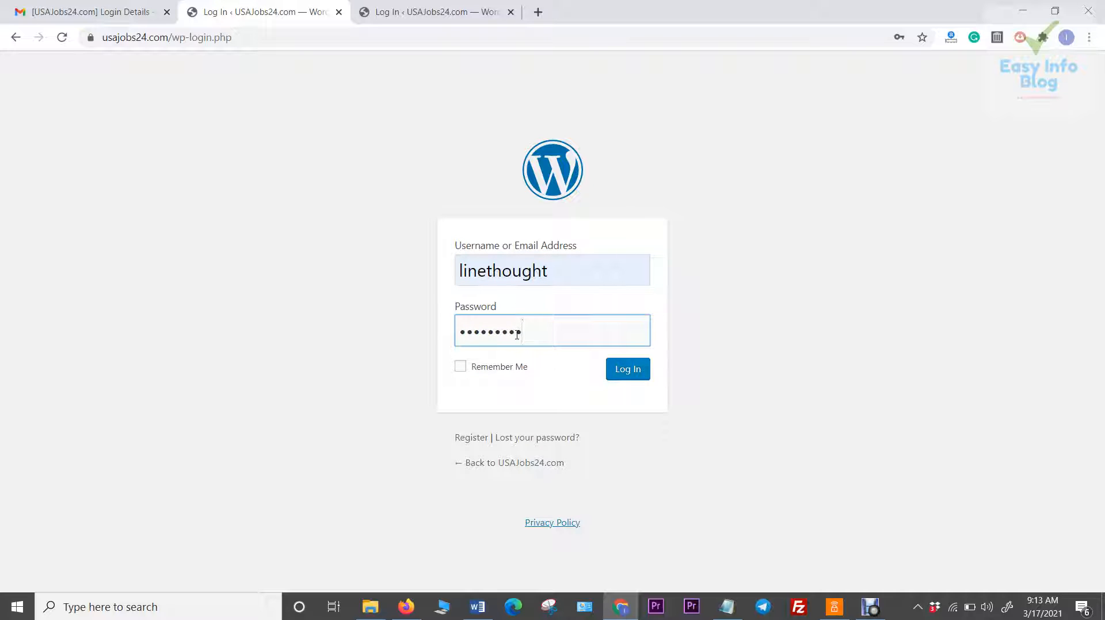
{"action": "left_click", "coordinate": [637, 370]}
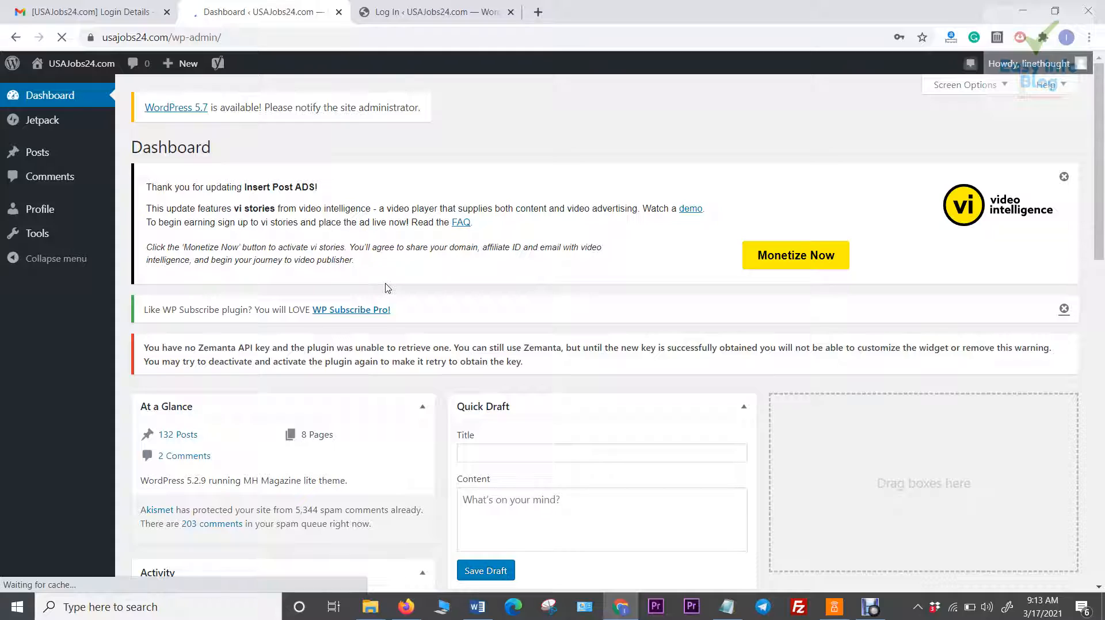
- Glance over the admin Dashboard, then return to the Word job-posting guide
{"action": "scroll", "coordinate": [443, 287], "scroll_direction": "down", "scroll_amount": 13}
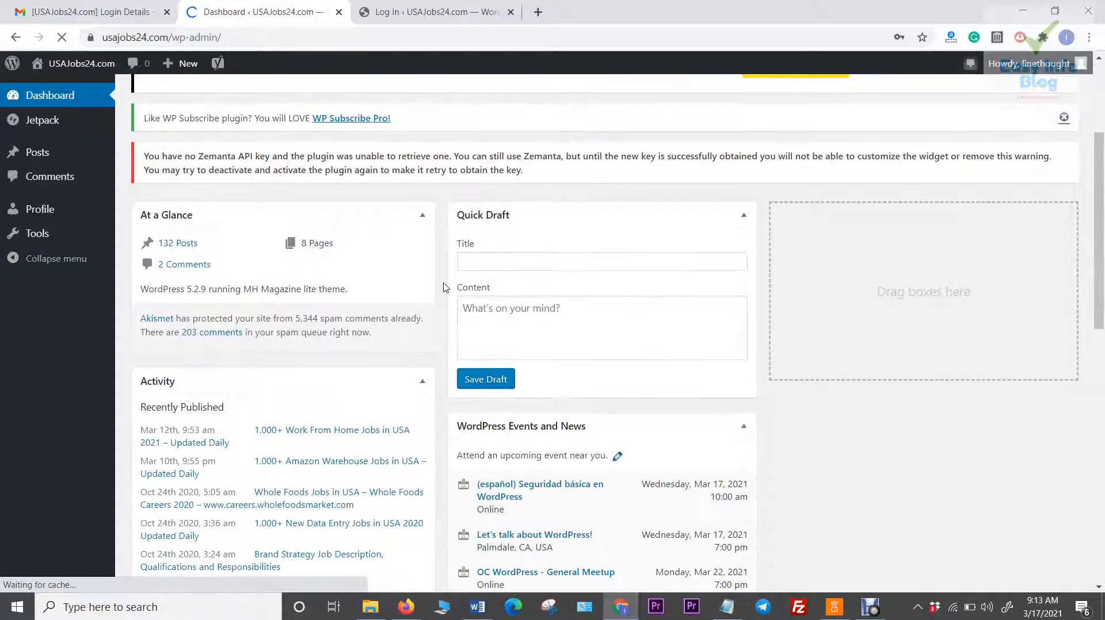
{"action": "scroll", "coordinate": [443, 287], "scroll_direction": "up", "scroll_amount": 13}
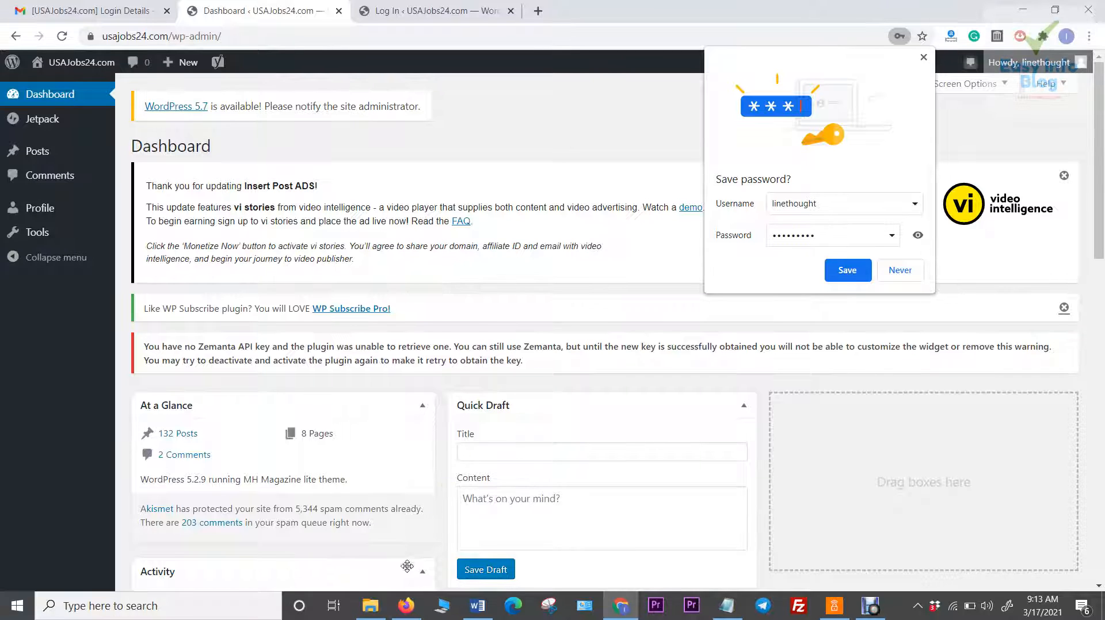
{"action": "left_click", "coordinate": [477, 606]}
{"action": "left_click", "coordinate": [522, 328]}
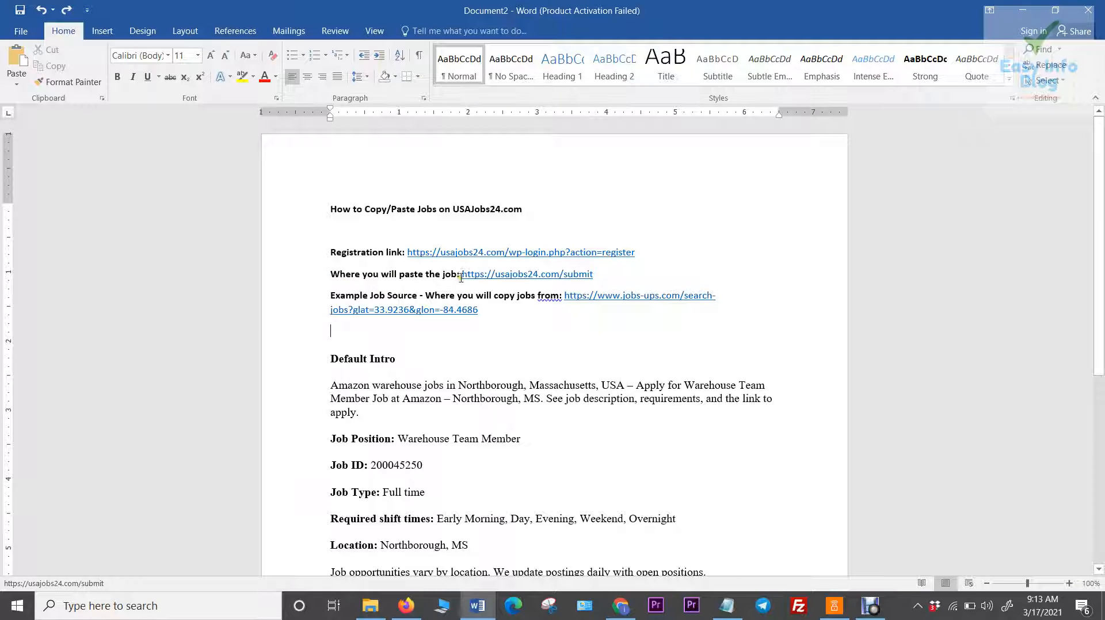
- Copy the usajobs24.com/submit link from the Word guide and open a blank browser tab
{"action": "left_click_drag", "start_coordinate": [461, 277], "coordinate": [473, 276]}
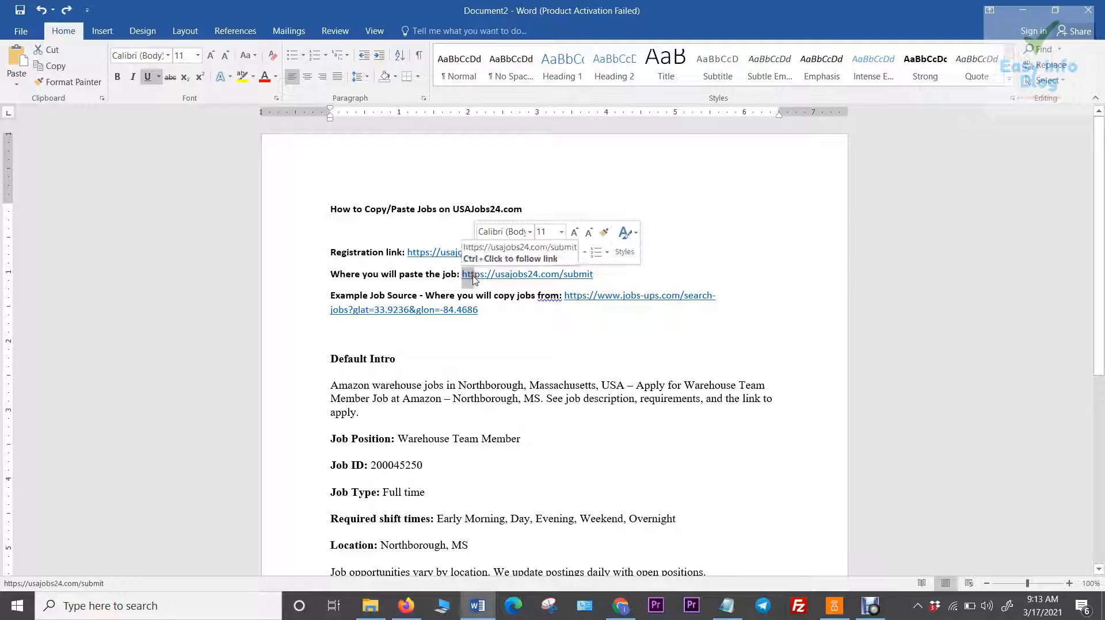
{"action": "left_click", "coordinate": [471, 280]}
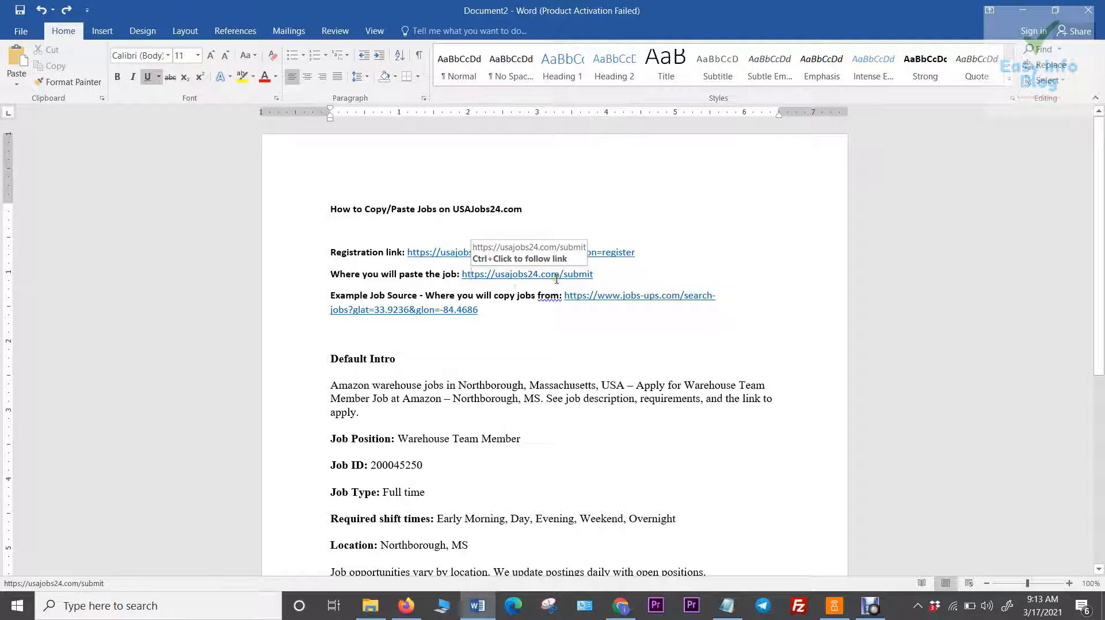
{"action": "left_click_drag", "start_coordinate": [593, 276], "coordinate": [464, 282]}
{"action": "key", "text": "ctrl+c"}
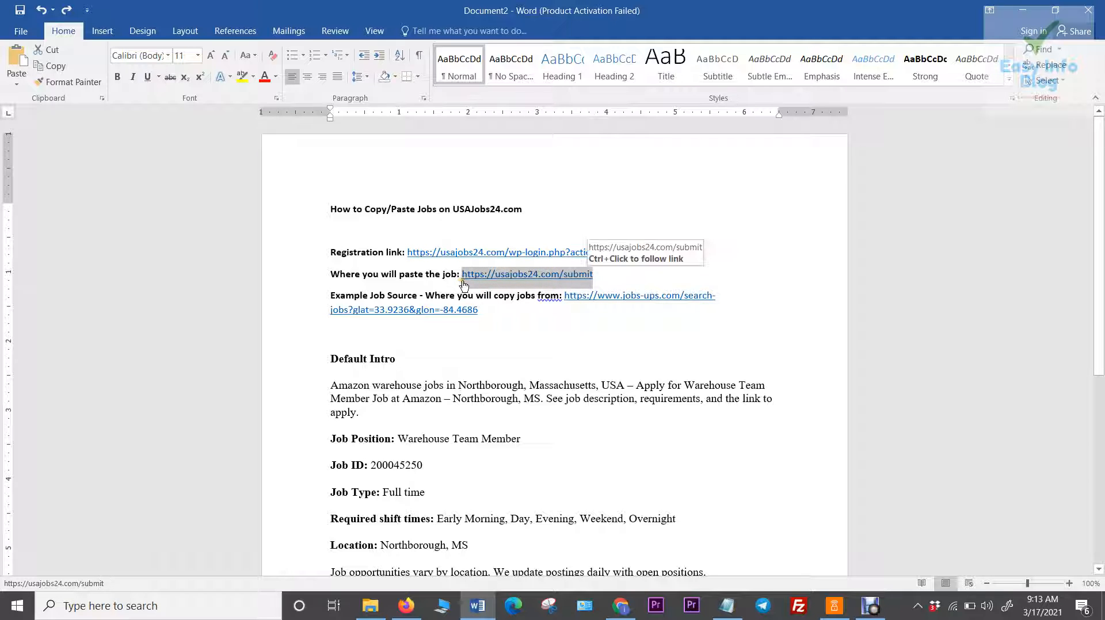
{"action": "left_click", "coordinate": [621, 607]}
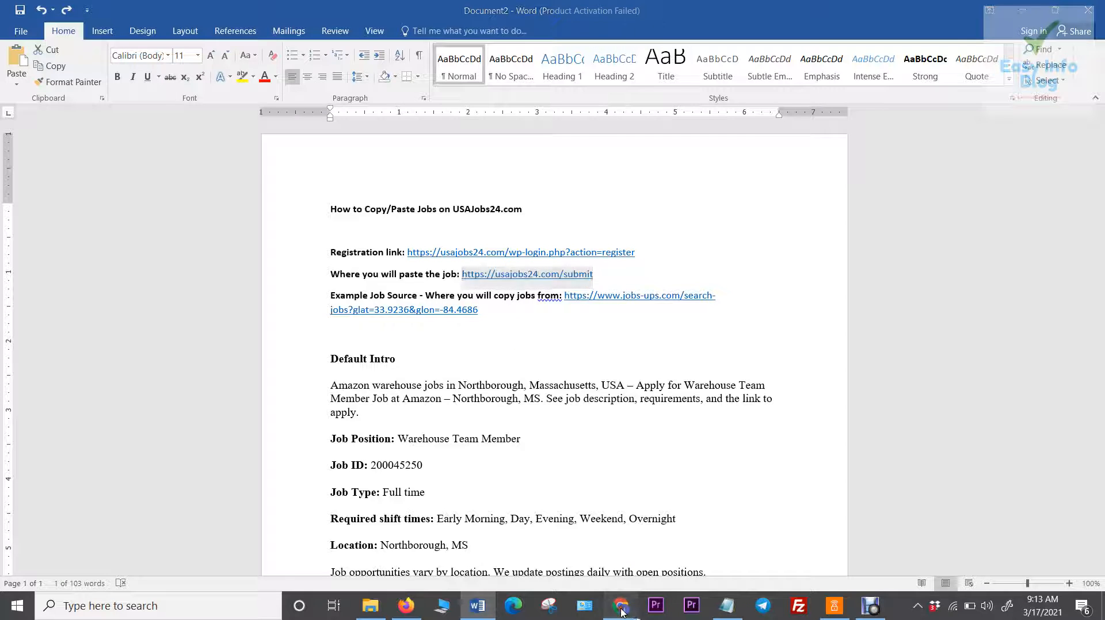
{"action": "left_click", "coordinate": [431, 12]}
{"action": "left_click", "coordinate": [429, 37]}
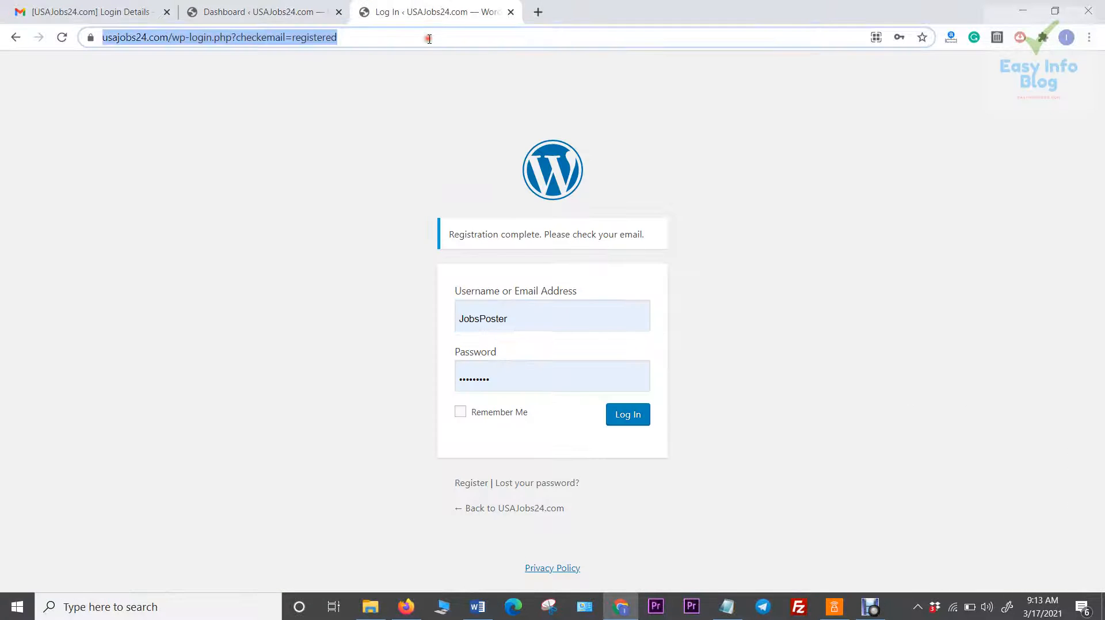
{"action": "left_click", "coordinate": [538, 12]}
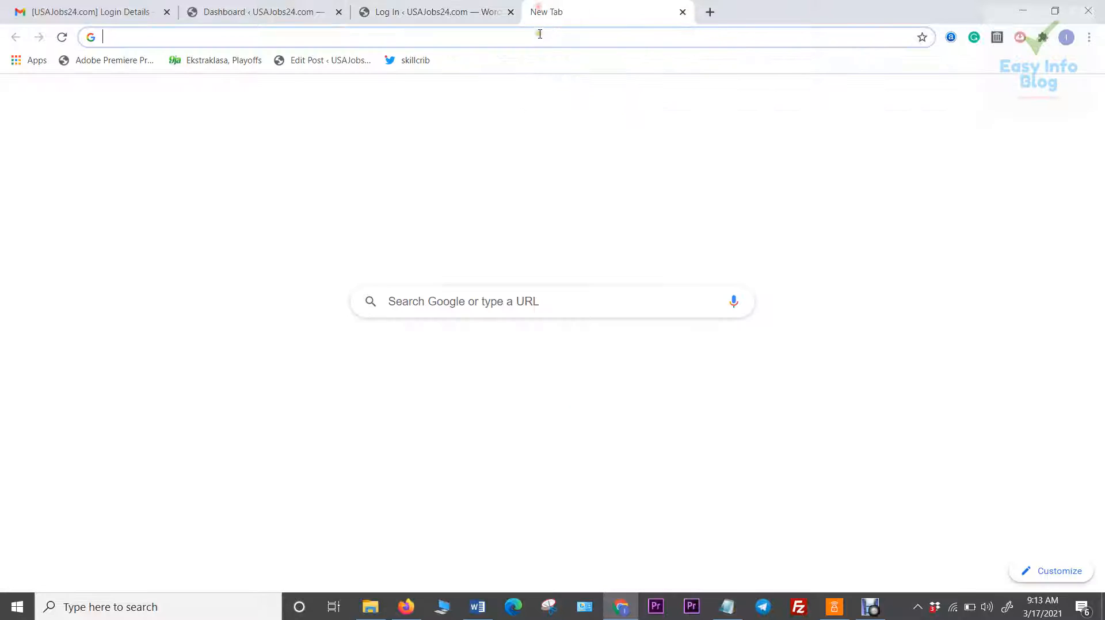
- Load usajobs24.com/submit in the new tab and look over the empty Submit Job form
{"action": "left_click", "coordinate": [539, 35]}
{"action": "key", "text": "ctrl+v"}
{"action": "key", "text": "Return"}
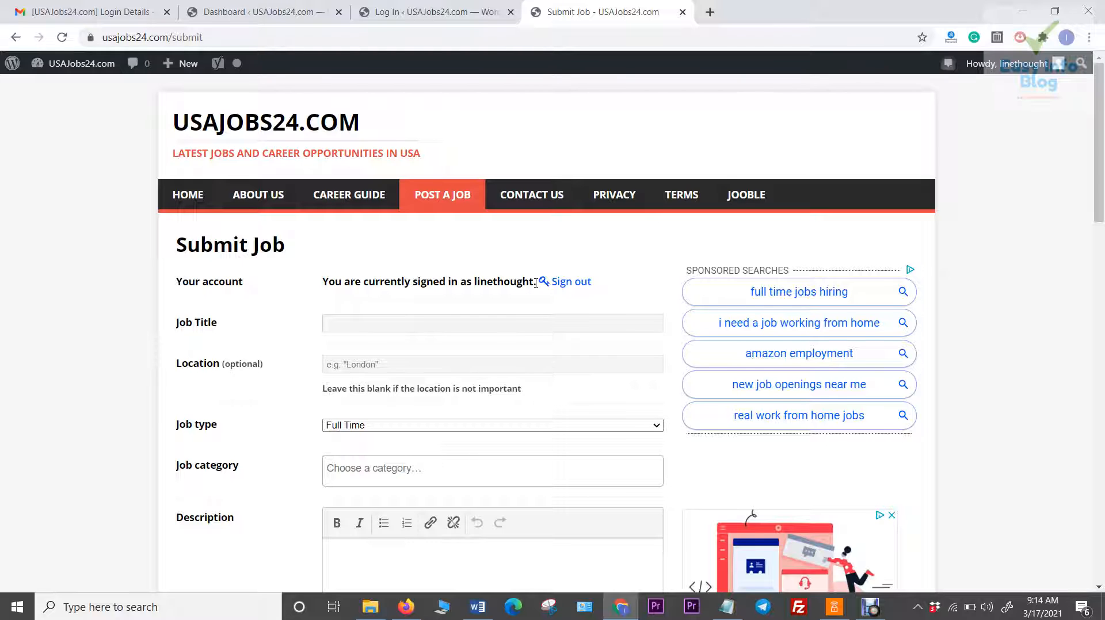
{"action": "scroll", "coordinate": [536, 284], "scroll_direction": "down", "scroll_amount": 1}
{"action": "scroll", "coordinate": [531, 280], "scroll_direction": "up", "scroll_amount": 1}
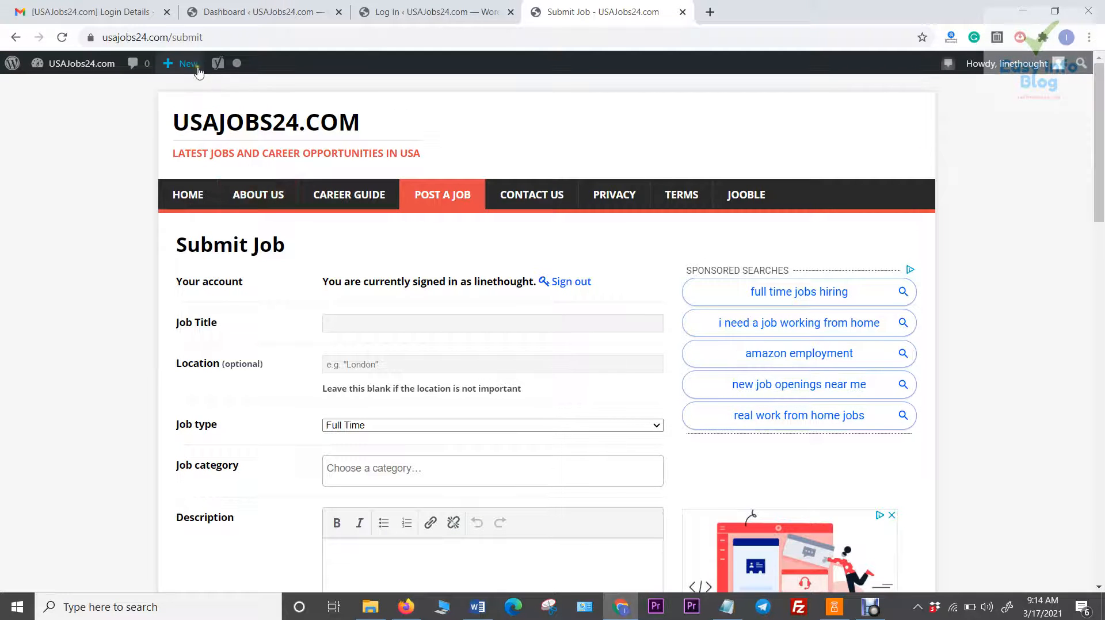
{"action": "mouse_move", "coordinate": [199, 62]}
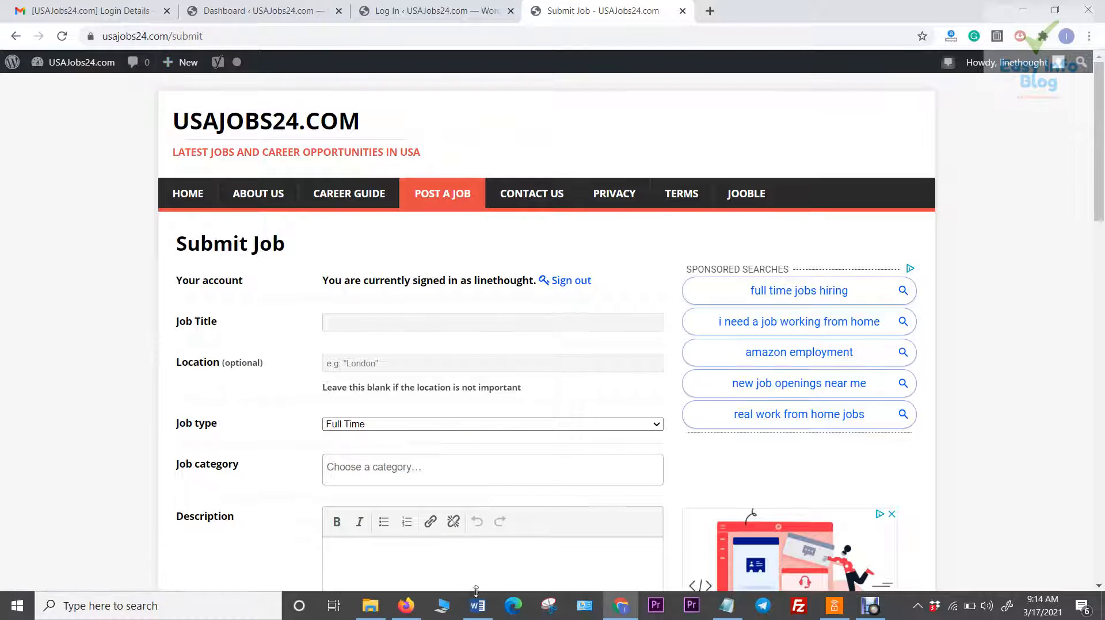
- Copy the jobs-ups.com search link from the Word guide and return to the browser
{"action": "left_click", "coordinate": [477, 606]}
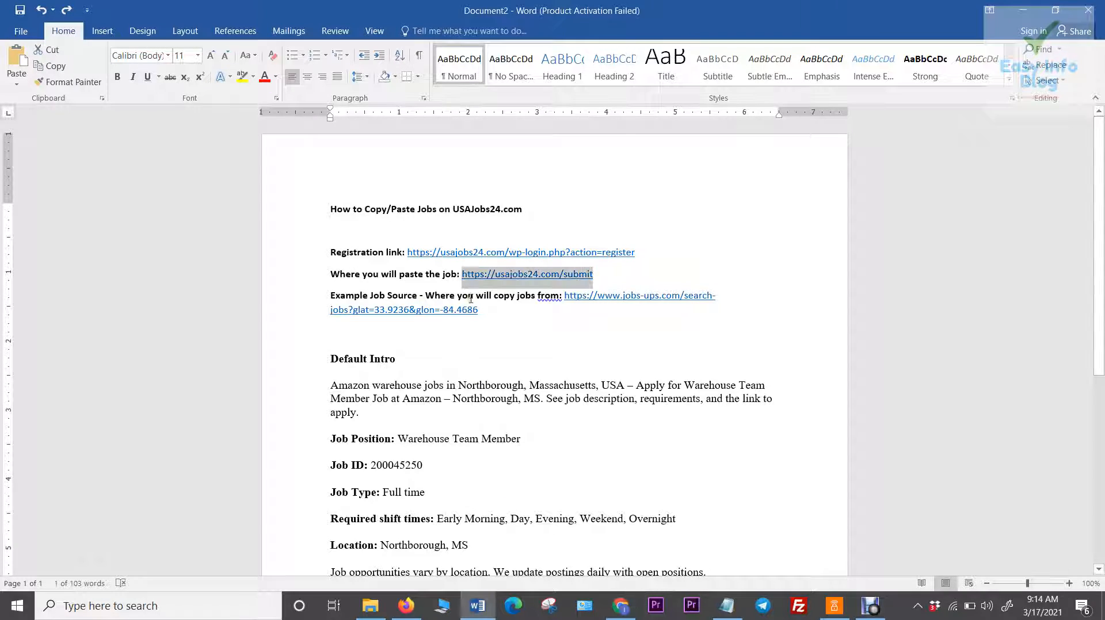
{"action": "left_click", "coordinate": [381, 282]}
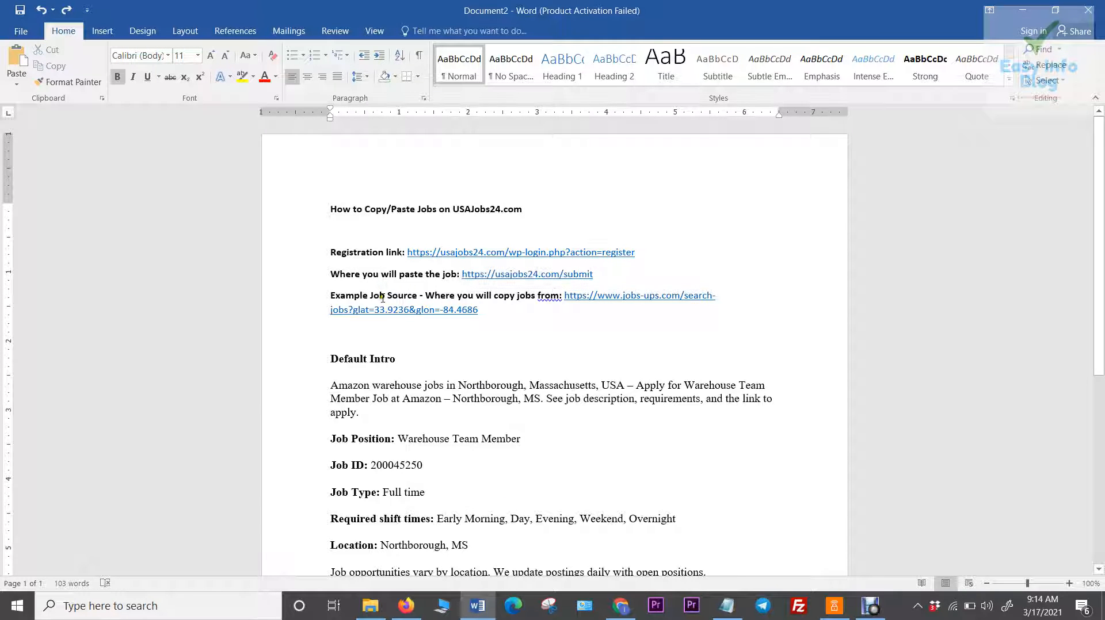
{"action": "scroll", "coordinate": [382, 298], "scroll_direction": "down", "scroll_amount": 1}
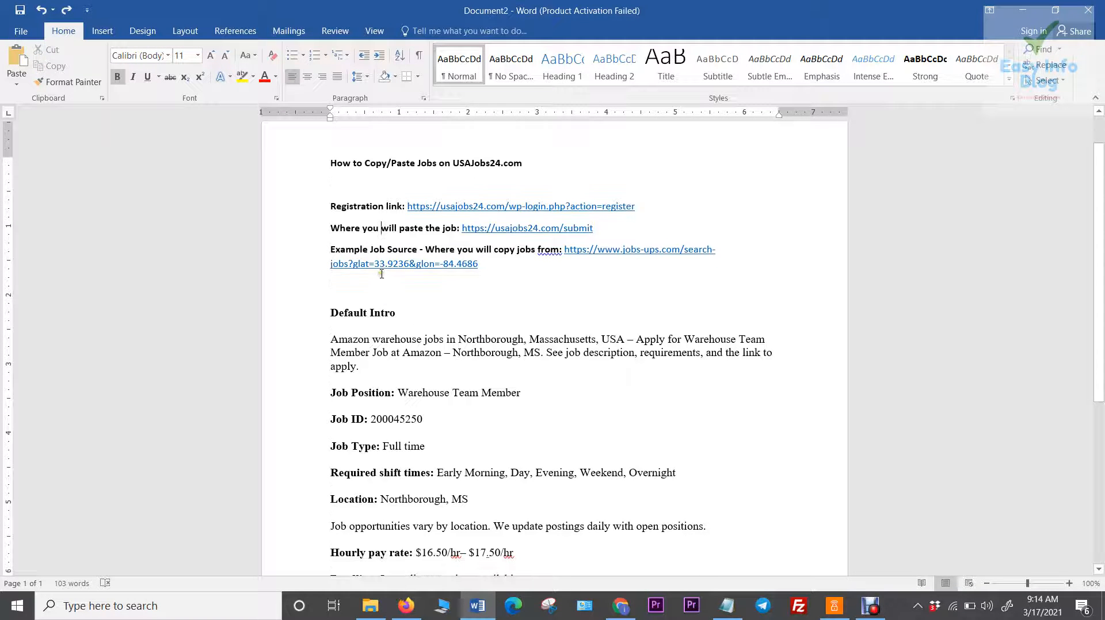
{"action": "left_click", "coordinate": [548, 265]}
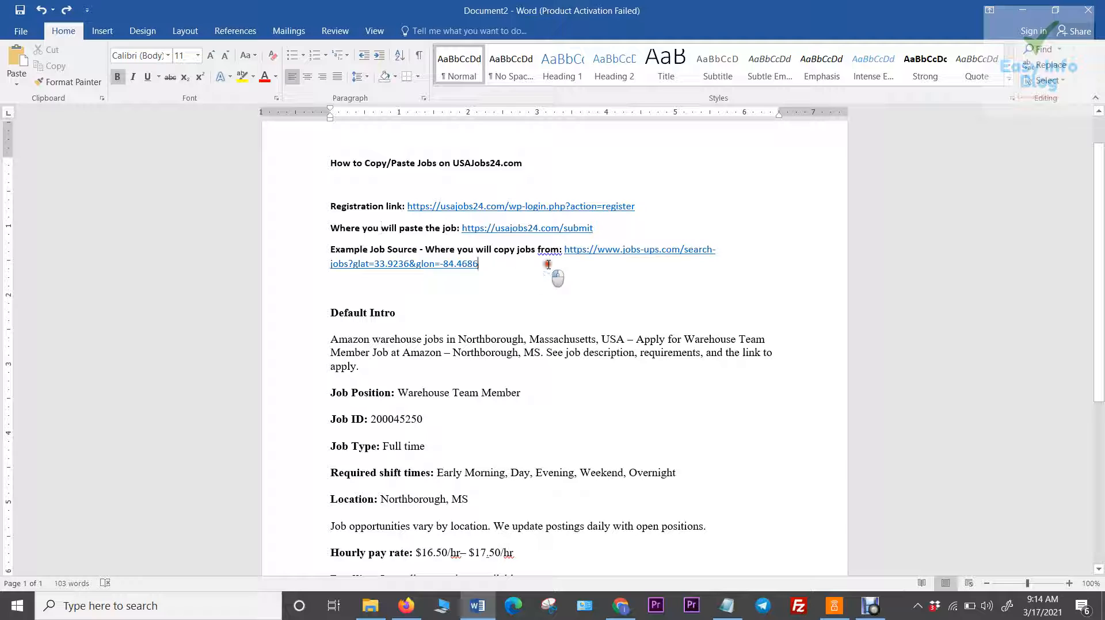
{"action": "left_click_drag", "start_coordinate": [548, 264], "coordinate": [565, 251]}
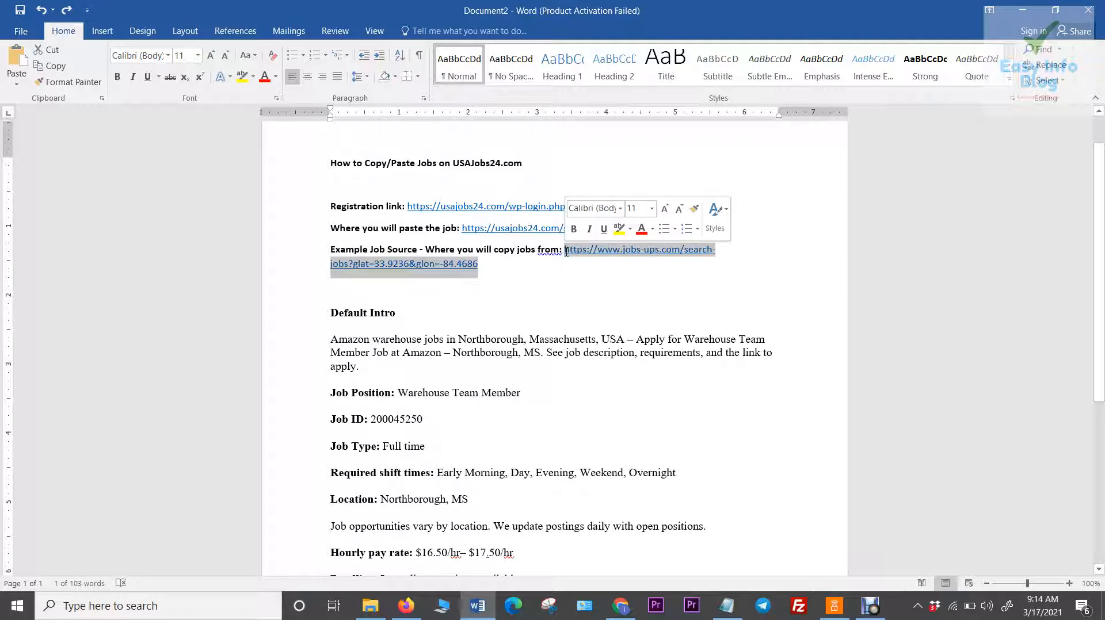
{"action": "left_click", "coordinate": [545, 254]}
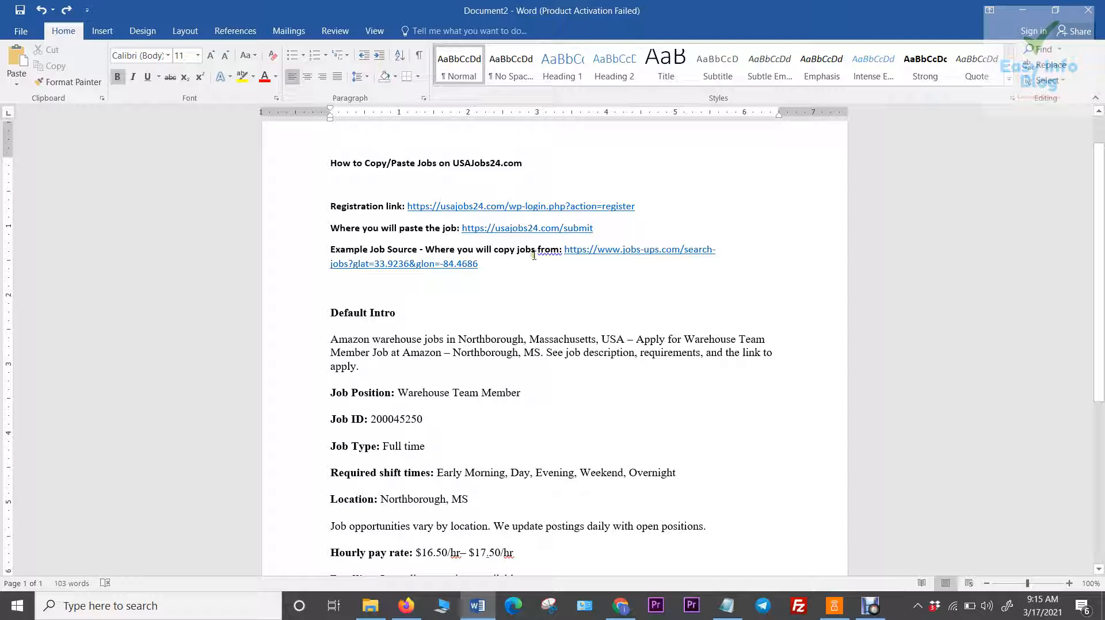
{"action": "left_click", "coordinate": [480, 264]}
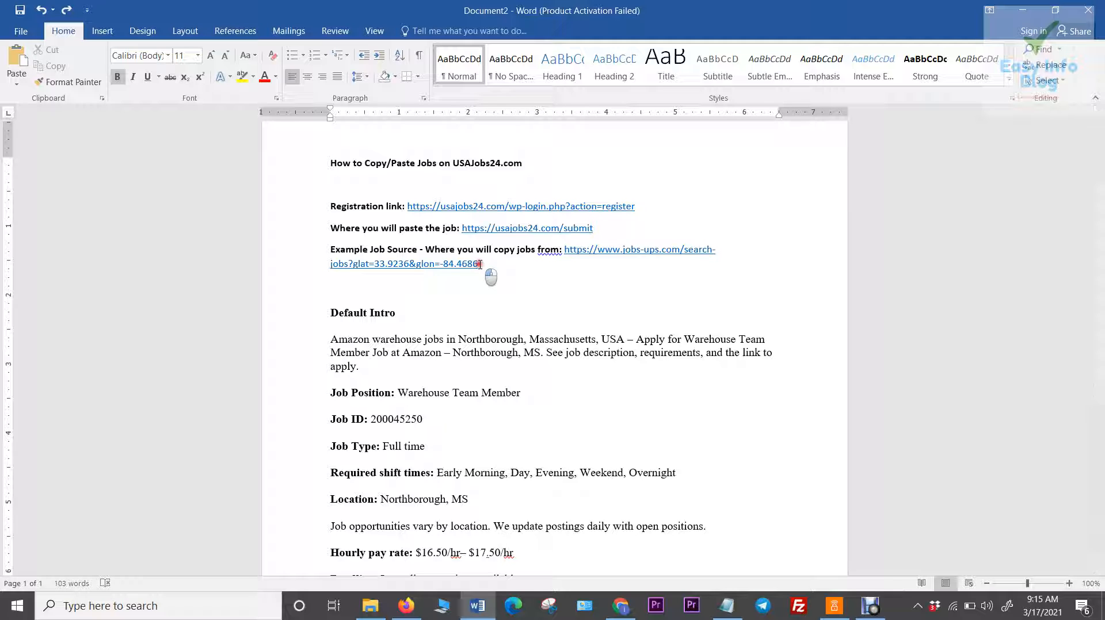
{"action": "left_click", "coordinate": [565, 255], "text": "shift"}
{"action": "key", "text": "ctrl+c"}
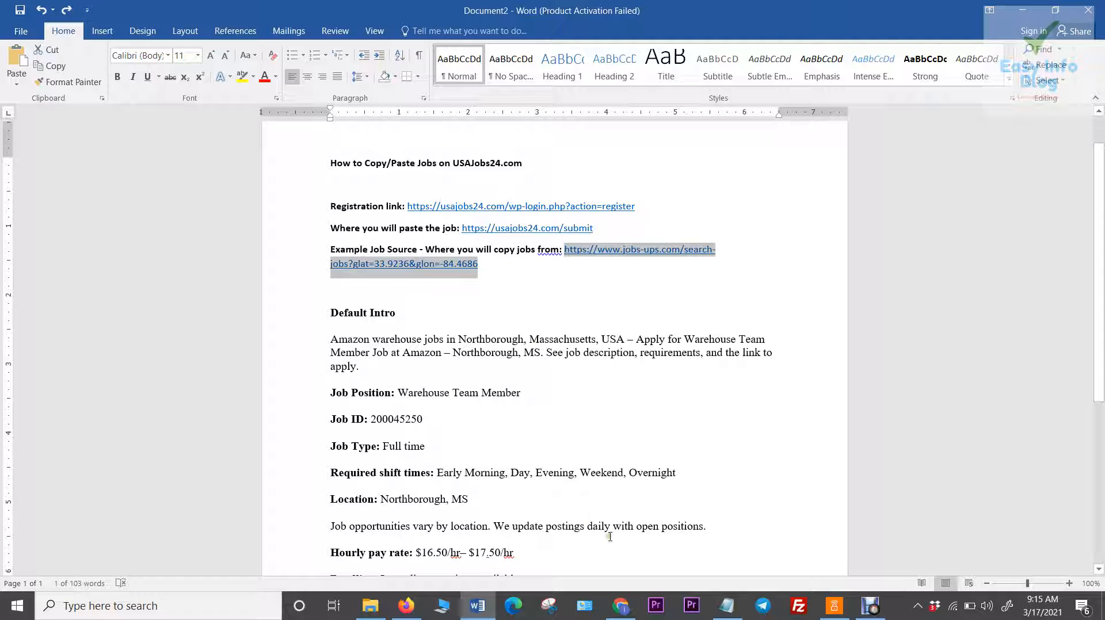
{"action": "left_click", "coordinate": [621, 606]}
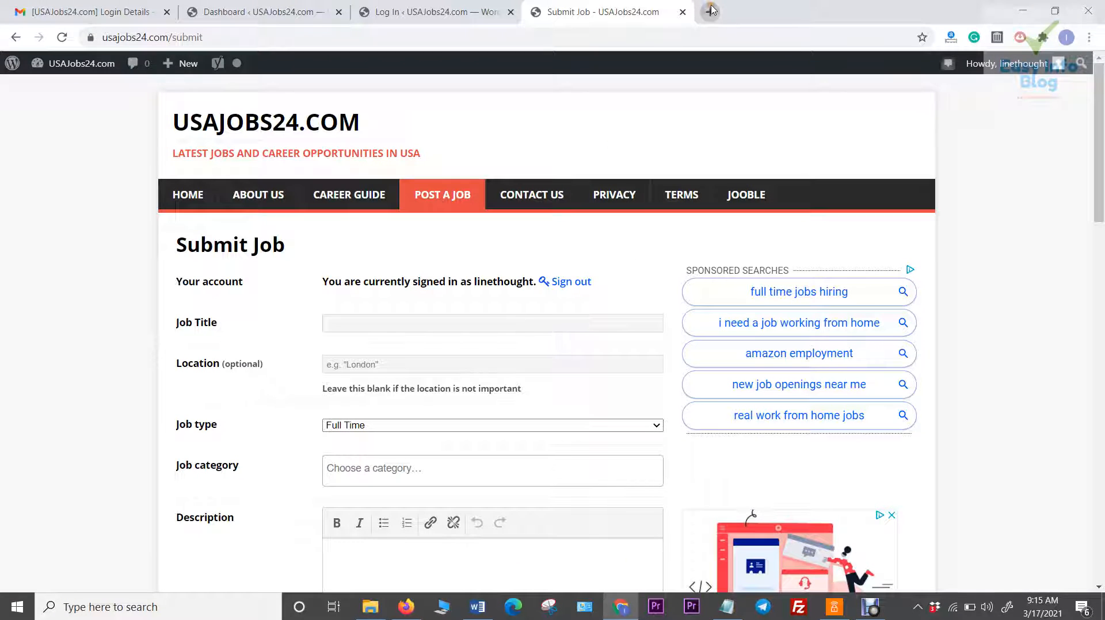
- Load the copied jobs-ups.com search in a new tab and scroll through the 1938 results
{"action": "left_click", "coordinate": [709, 10]}
{"action": "left_click", "coordinate": [606, 37]}
{"action": "key", "text": "ctrl+v"}
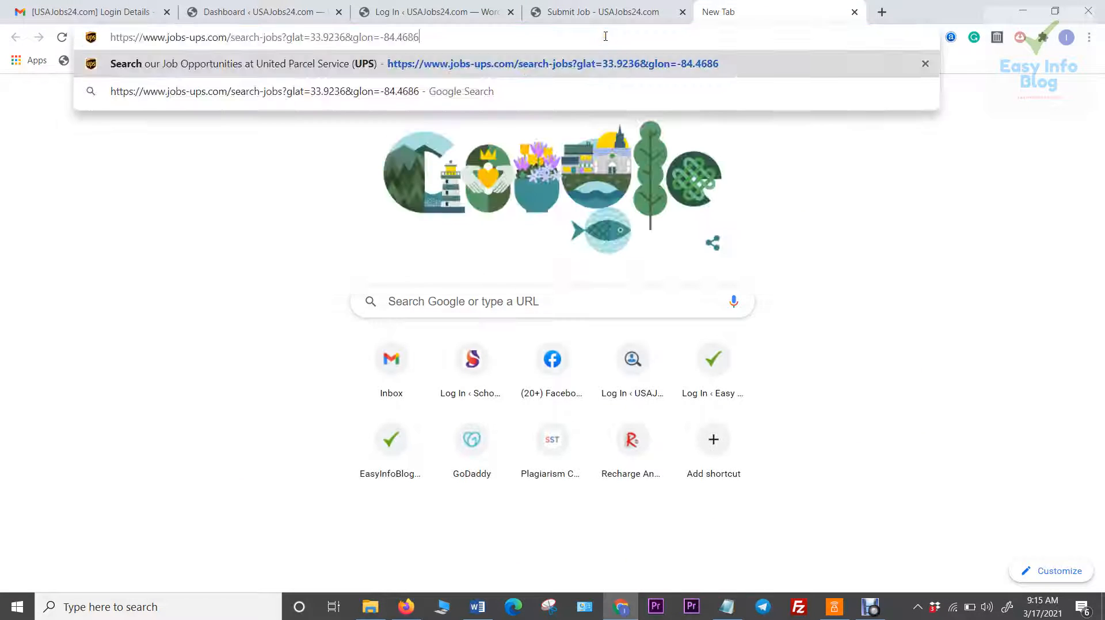
{"action": "key", "text": "Return"}
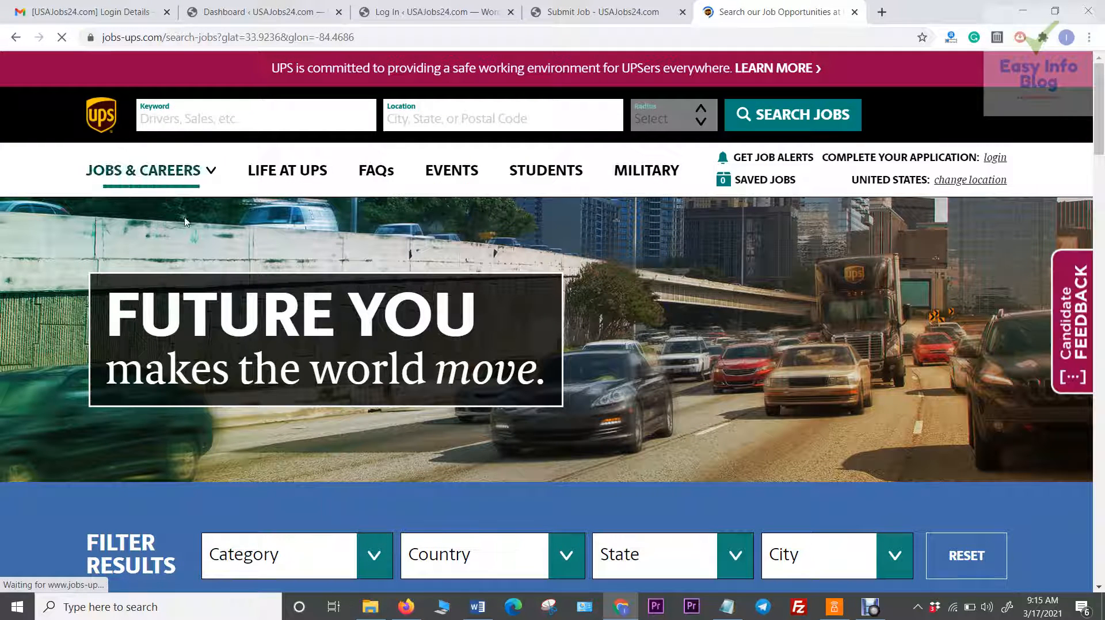
{"action": "scroll", "coordinate": [254, 352], "scroll_direction": "down", "scroll_amount": 5}
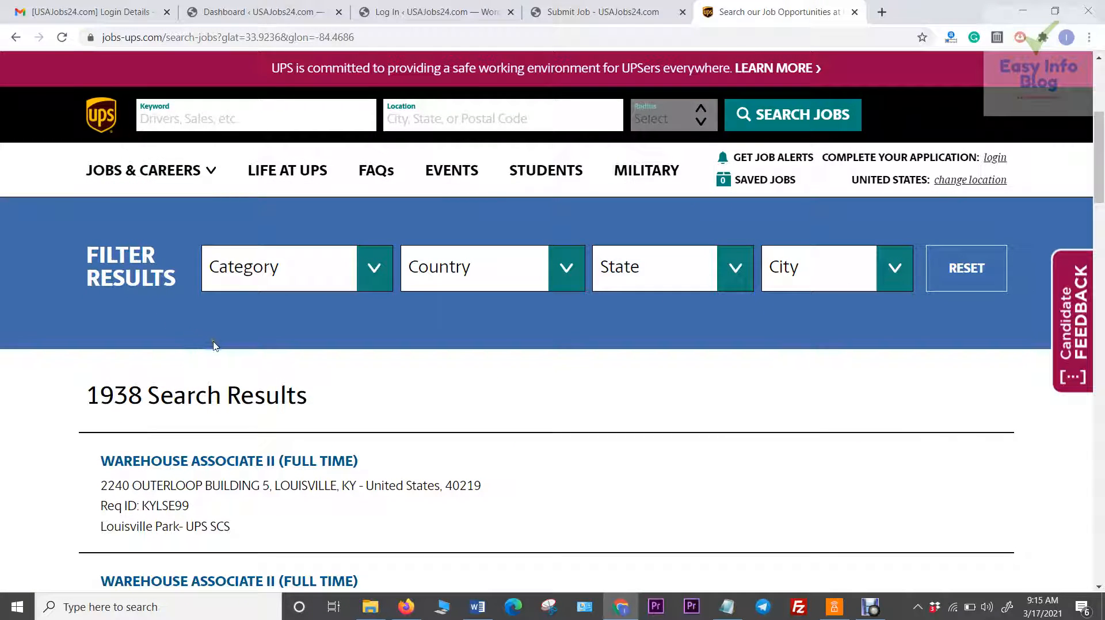
{"action": "scroll", "coordinate": [223, 353], "scroll_direction": "down", "scroll_amount": 2}
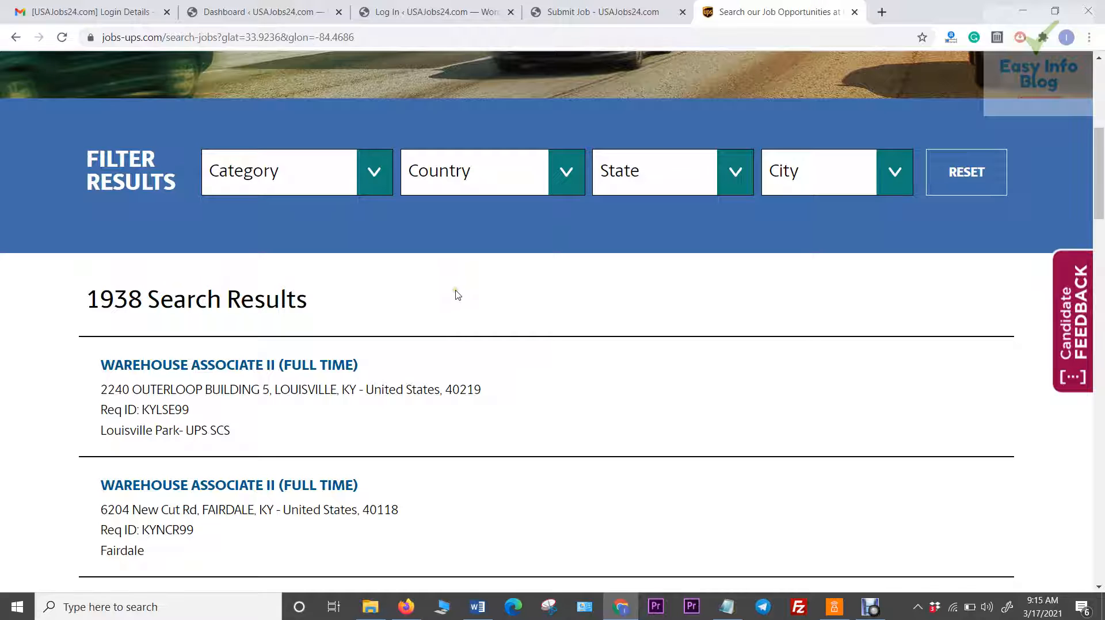
{"action": "scroll", "coordinate": [454, 295], "scroll_direction": "down", "scroll_amount": 2}
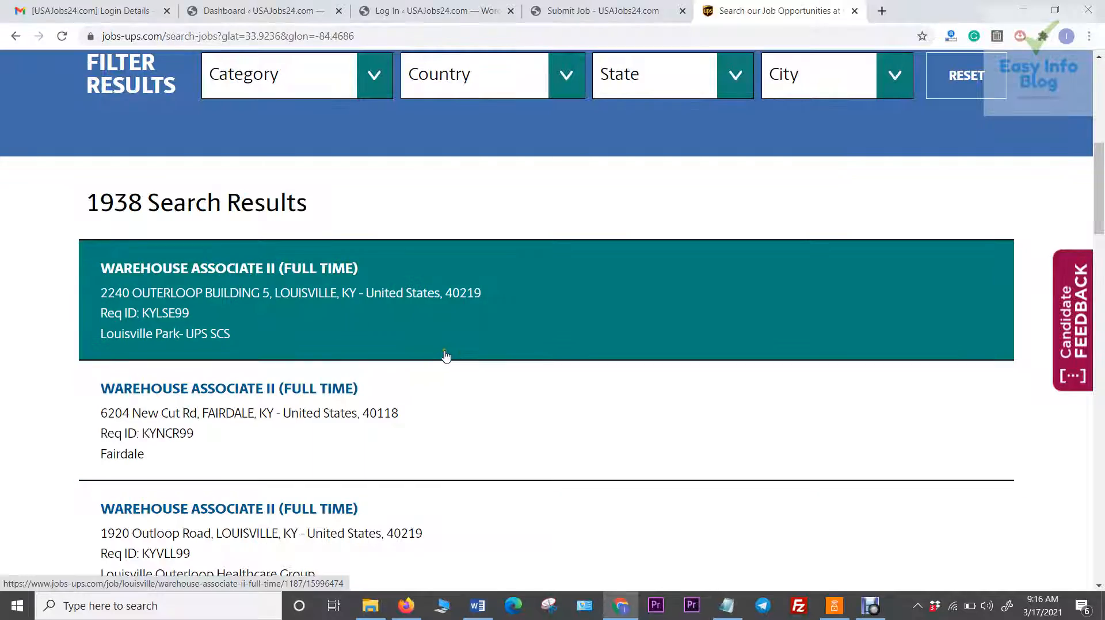
{"action": "scroll", "coordinate": [446, 362], "scroll_direction": "down", "scroll_amount": 10}
{"action": "scroll", "coordinate": [449, 374], "scroll_direction": "up", "scroll_amount": 15}
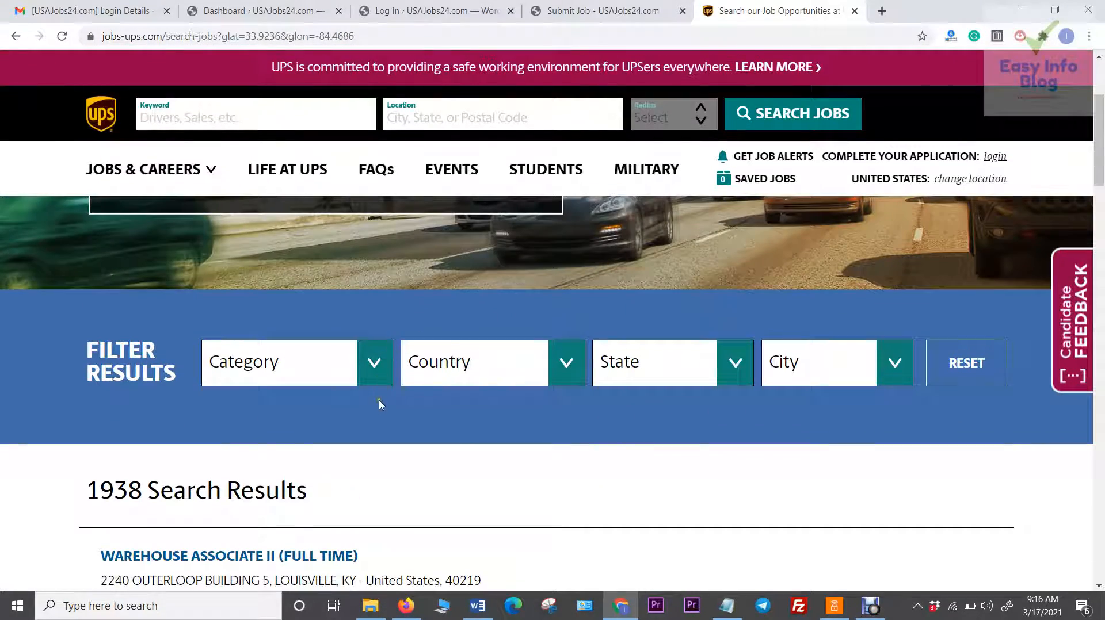
{"action": "scroll", "coordinate": [383, 419], "scroll_direction": "down", "scroll_amount": 2}
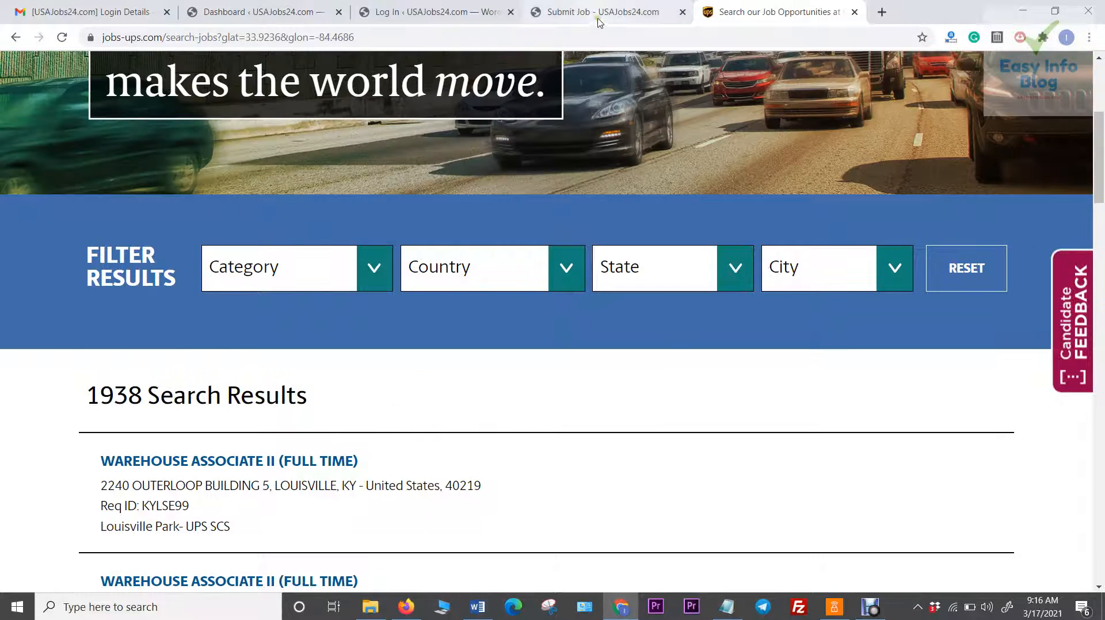
{"action": "left_click", "coordinate": [598, 10]}
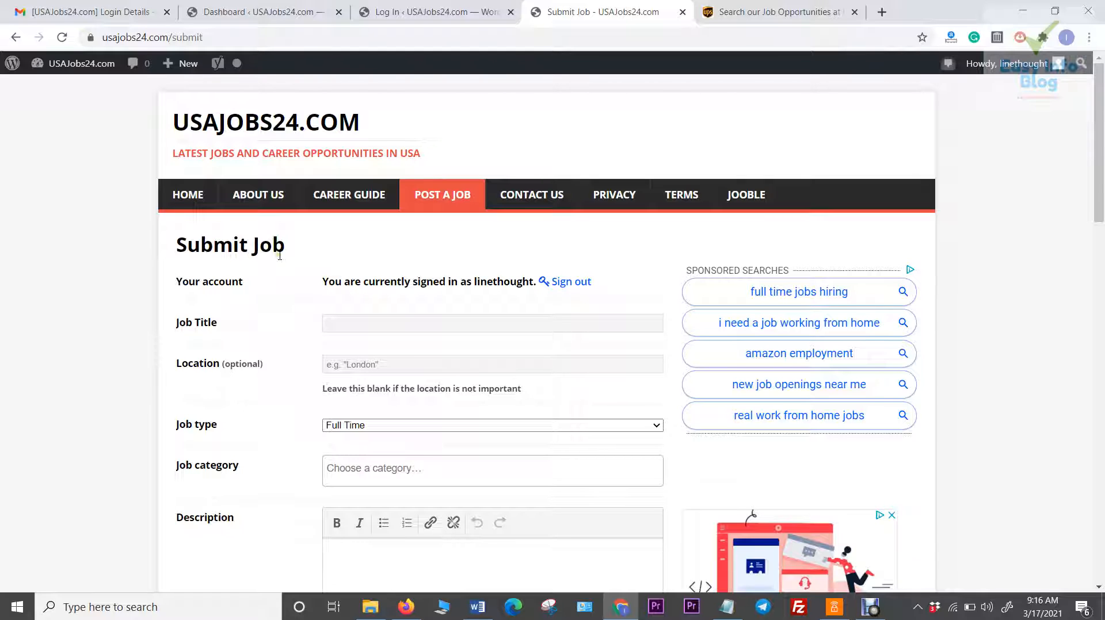
{"action": "scroll", "coordinate": [277, 259], "scroll_direction": "down", "scroll_amount": 2}
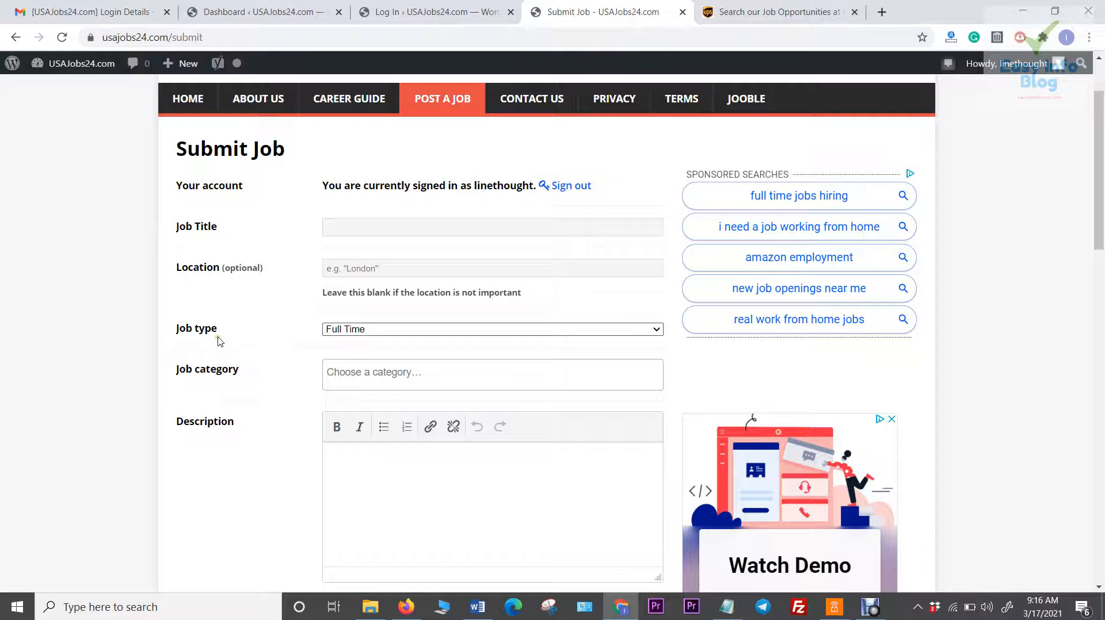
{"action": "left_click", "coordinate": [358, 333]}
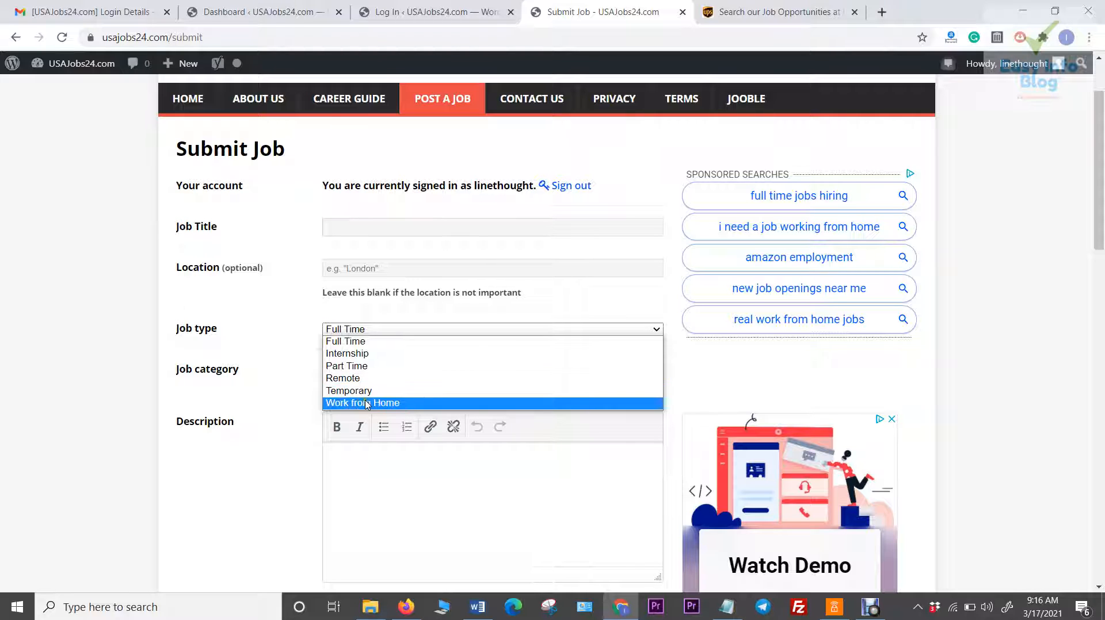
{"action": "left_click", "coordinate": [144, 332]}
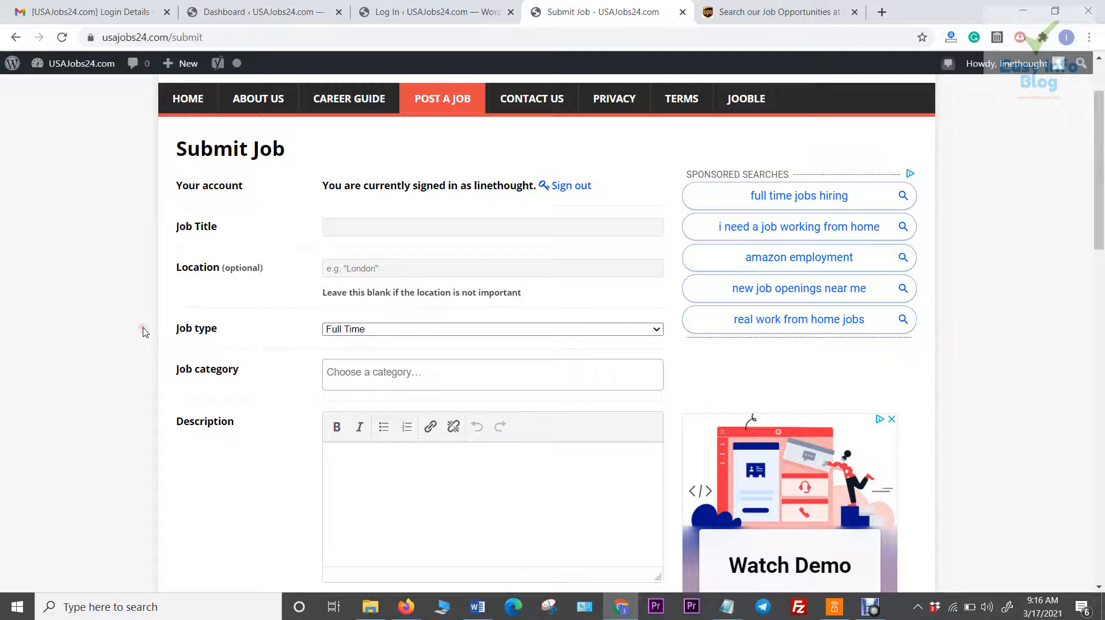
{"action": "scroll", "coordinate": [148, 333], "scroll_direction": "down", "scroll_amount": 2}
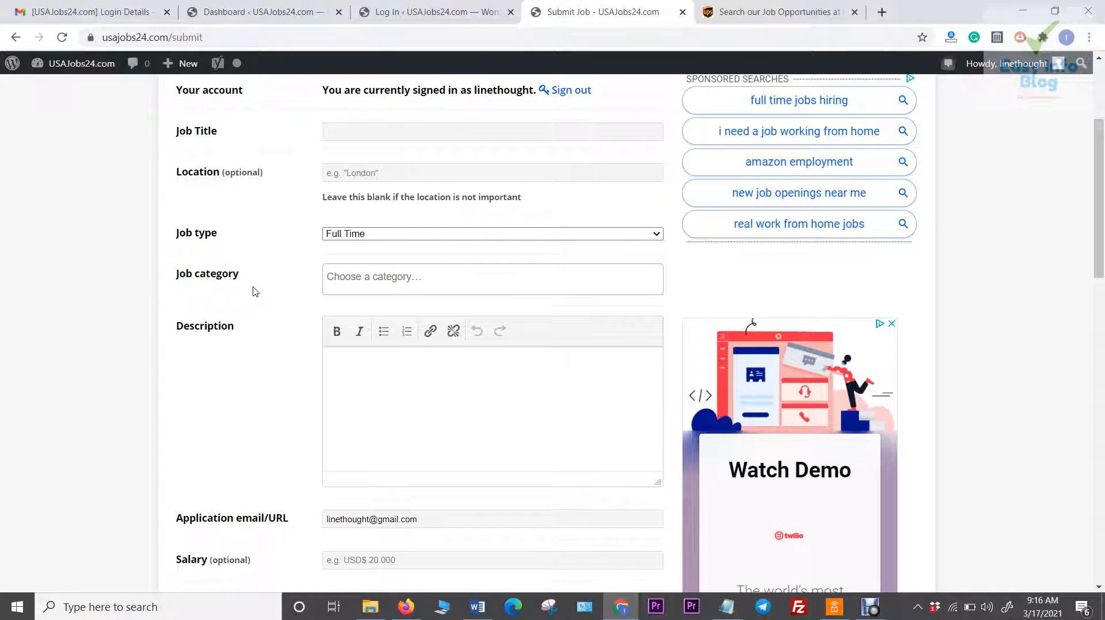
{"action": "left_click", "coordinate": [349, 280]}
{"action": "scroll", "coordinate": [375, 362], "scroll_direction": "down", "scroll_amount": 10}
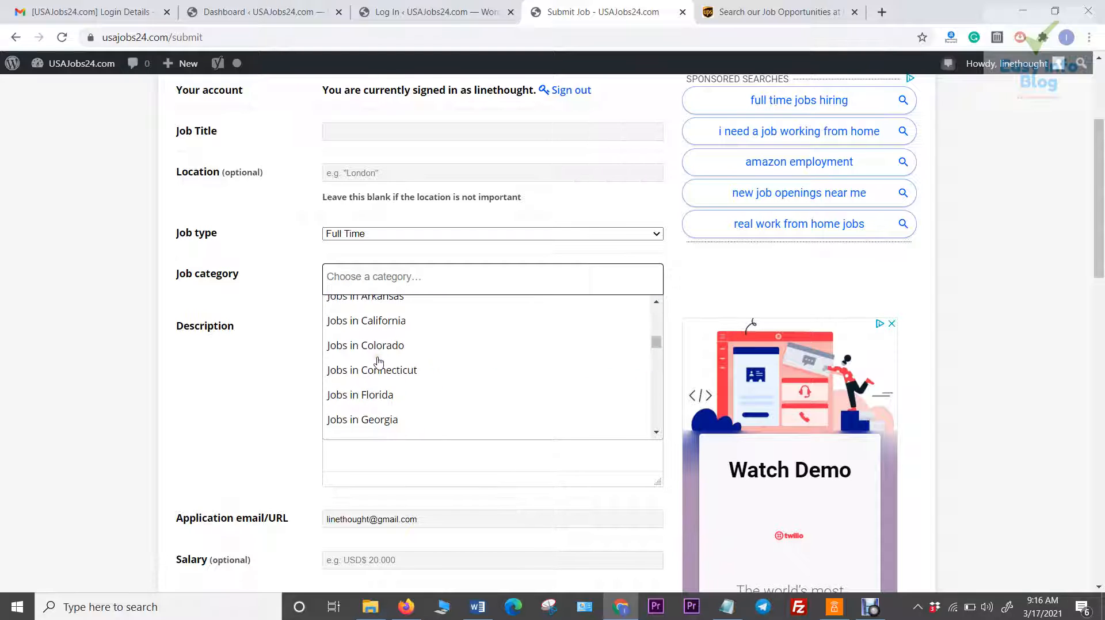
{"action": "scroll", "coordinate": [378, 362], "scroll_direction": "down", "scroll_amount": 15}
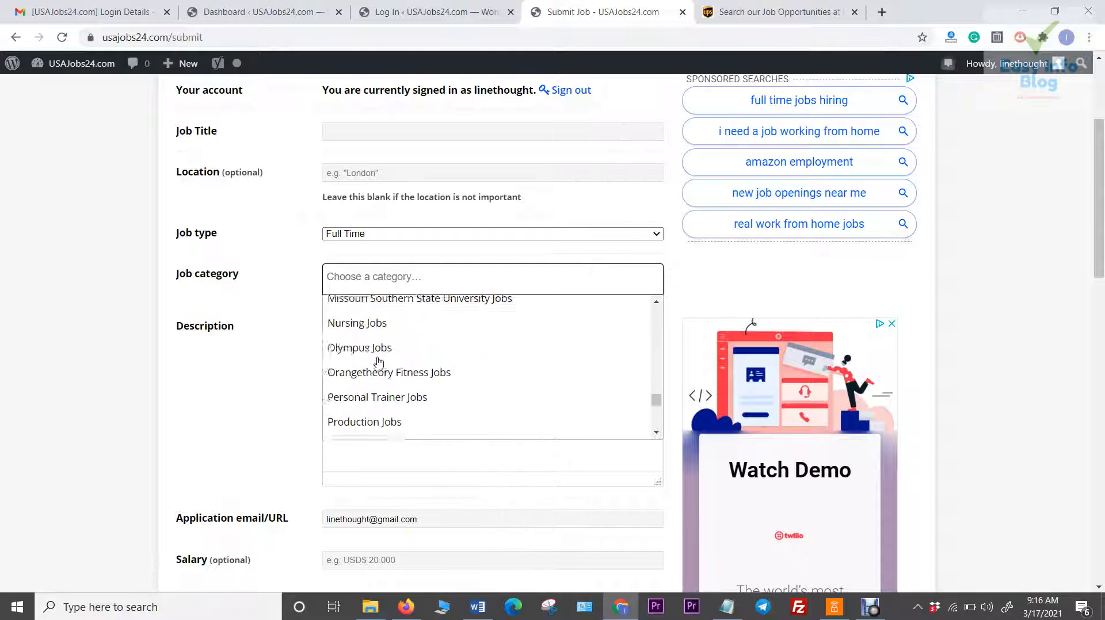
{"action": "scroll", "coordinate": [368, 368], "scroll_direction": "down", "scroll_amount": 7}
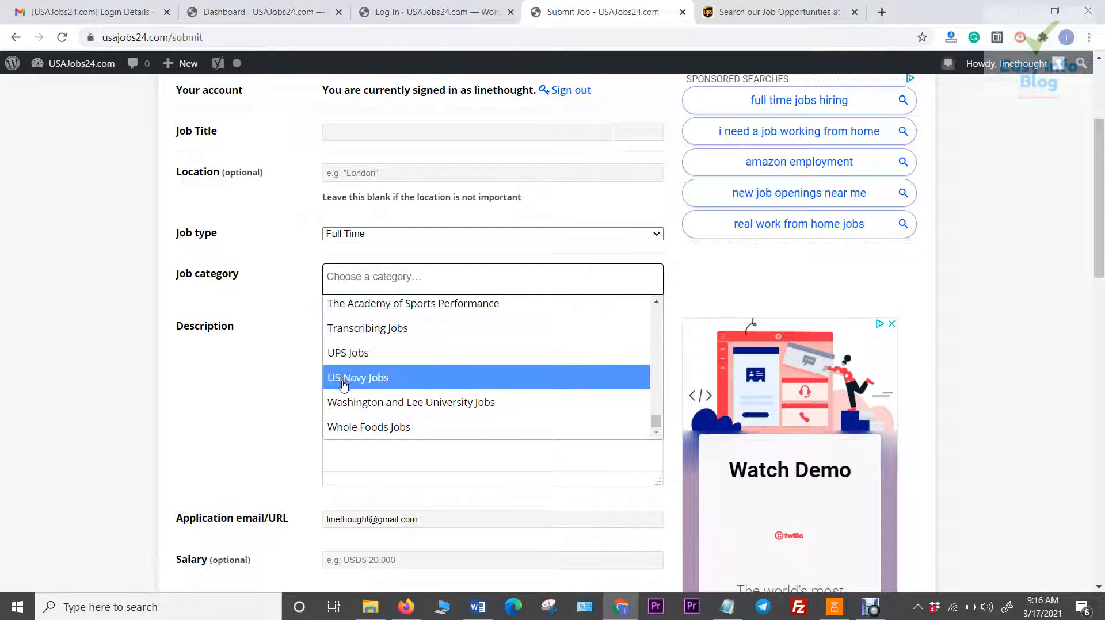
{"action": "left_click", "coordinate": [223, 378]}
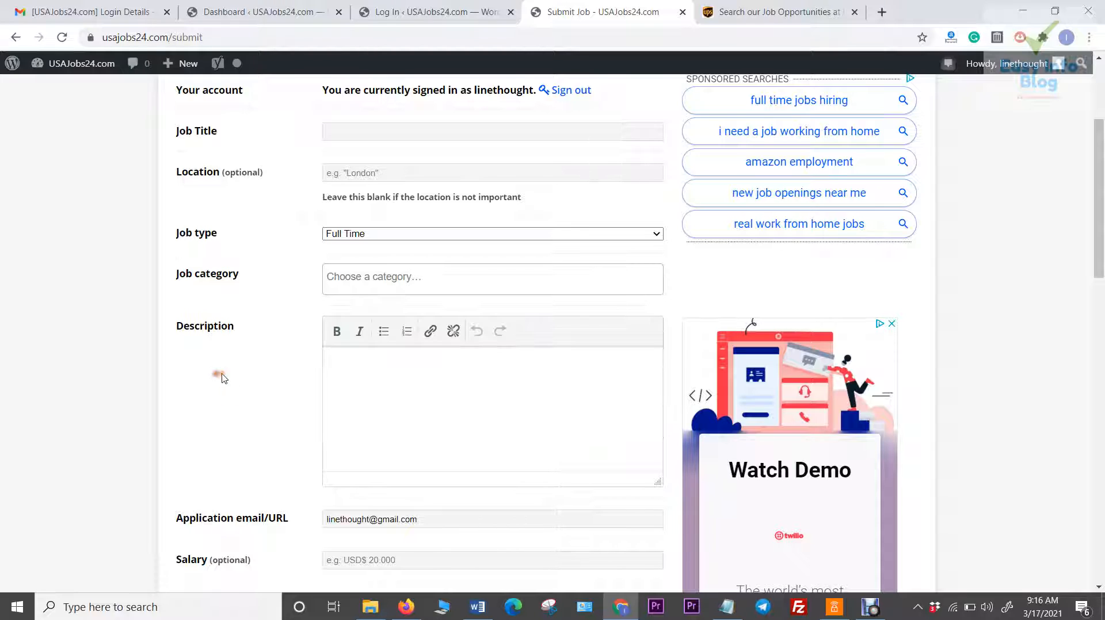
{"action": "left_click", "coordinate": [342, 397]}
{"action": "scroll", "coordinate": [390, 379], "scroll_direction": "down", "scroll_amount": 3}
{"action": "left_click", "coordinate": [323, 329]}
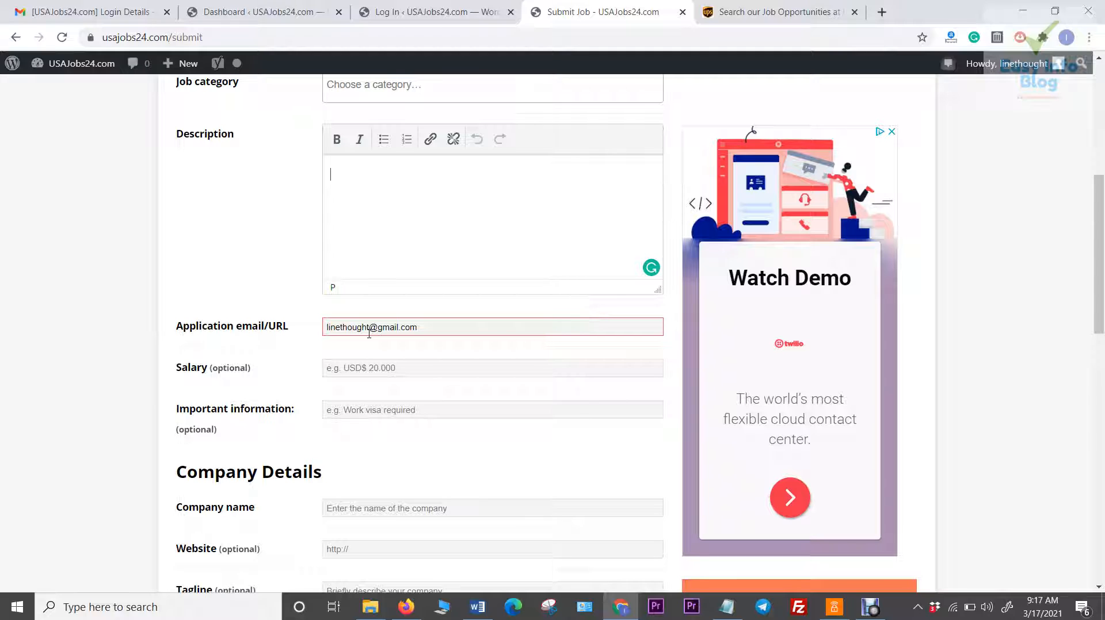
{"action": "left_click", "coordinate": [385, 373]}
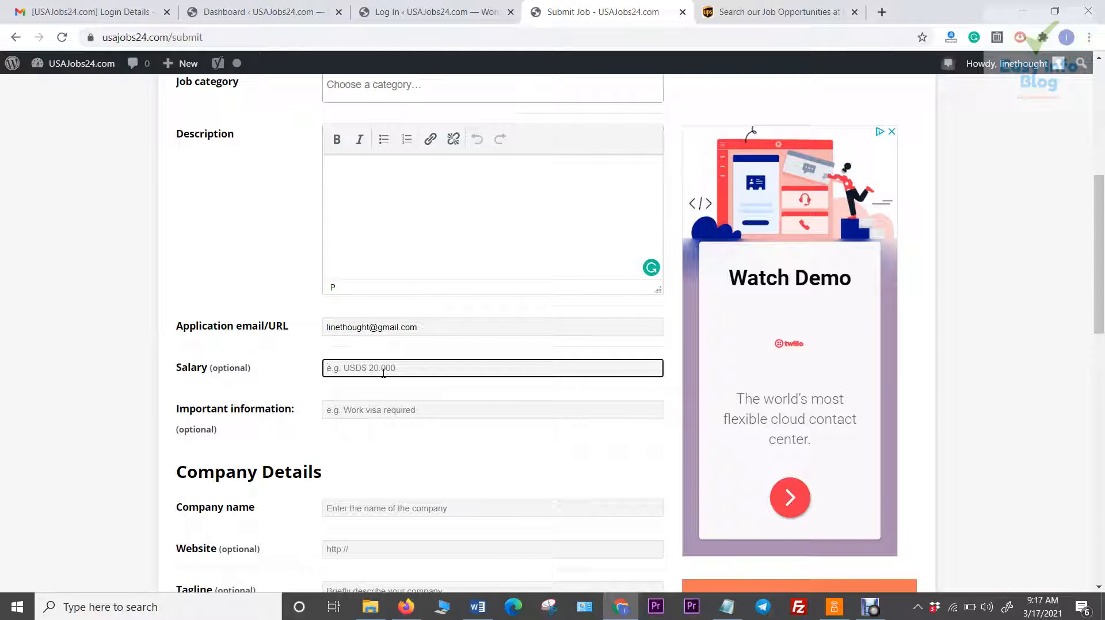
{"action": "left_click", "coordinate": [395, 416]}
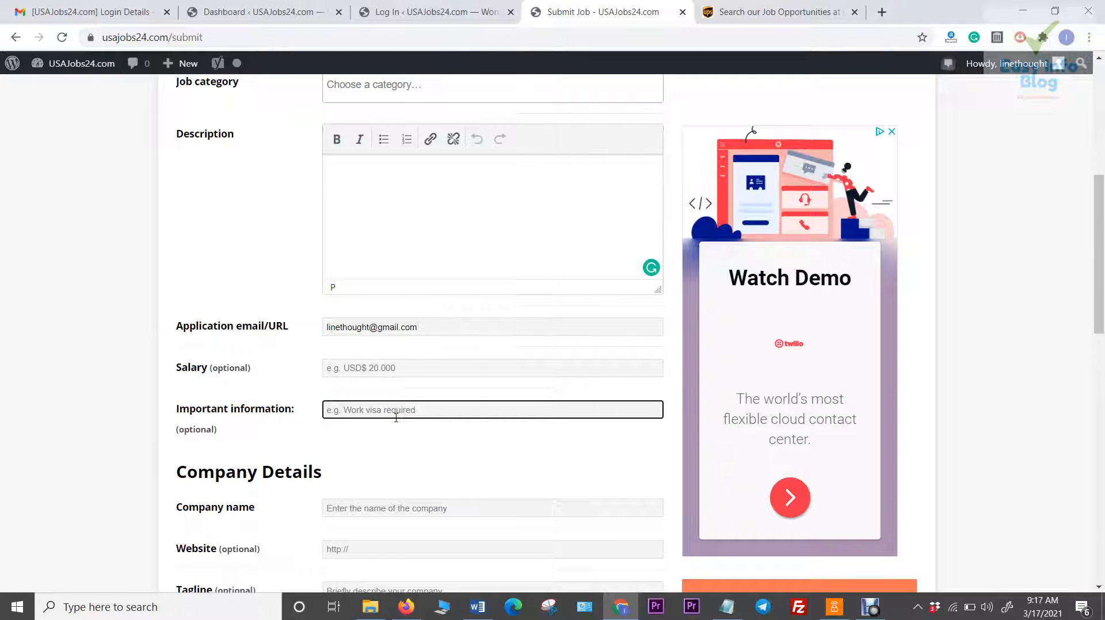
{"action": "scroll", "coordinate": [401, 436], "scroll_direction": "down", "scroll_amount": 3}
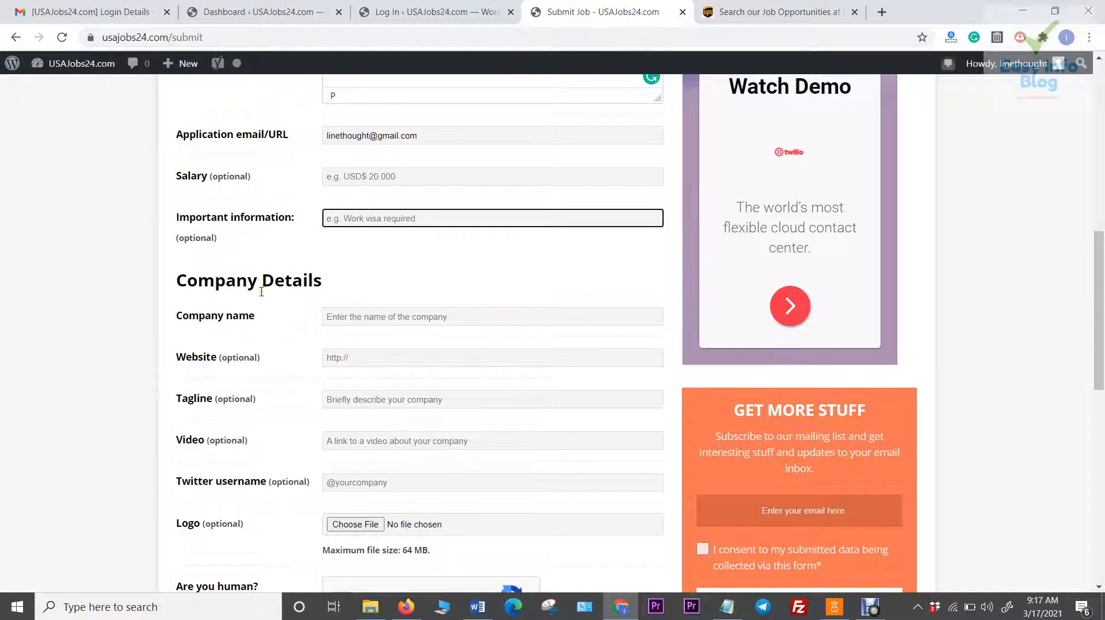
{"action": "left_click", "coordinate": [361, 313]}
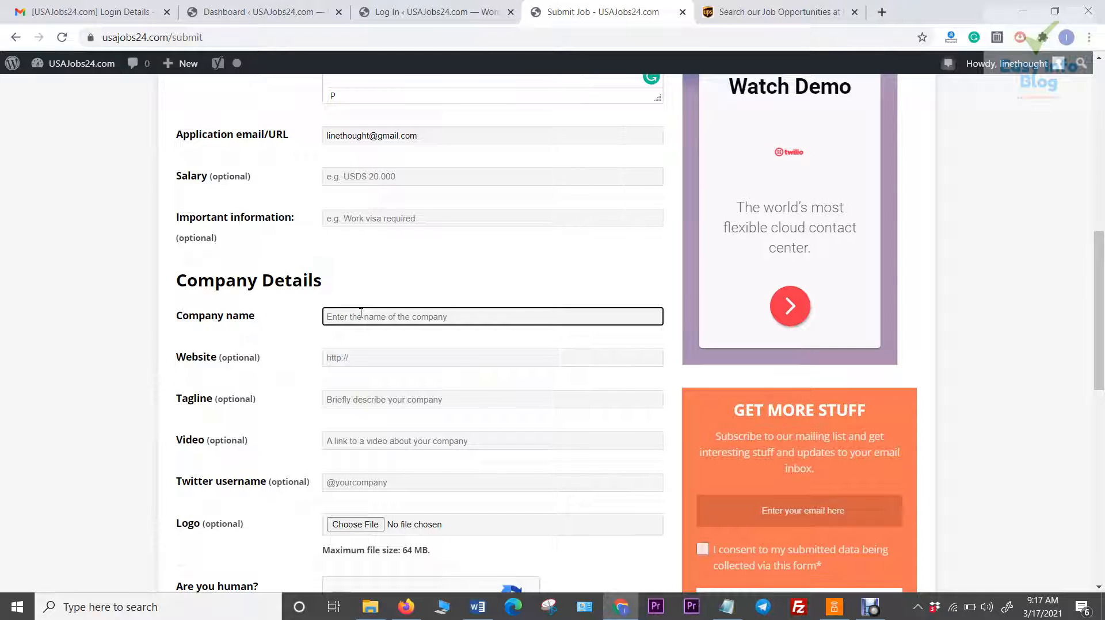
{"action": "left_click", "coordinate": [340, 361]}
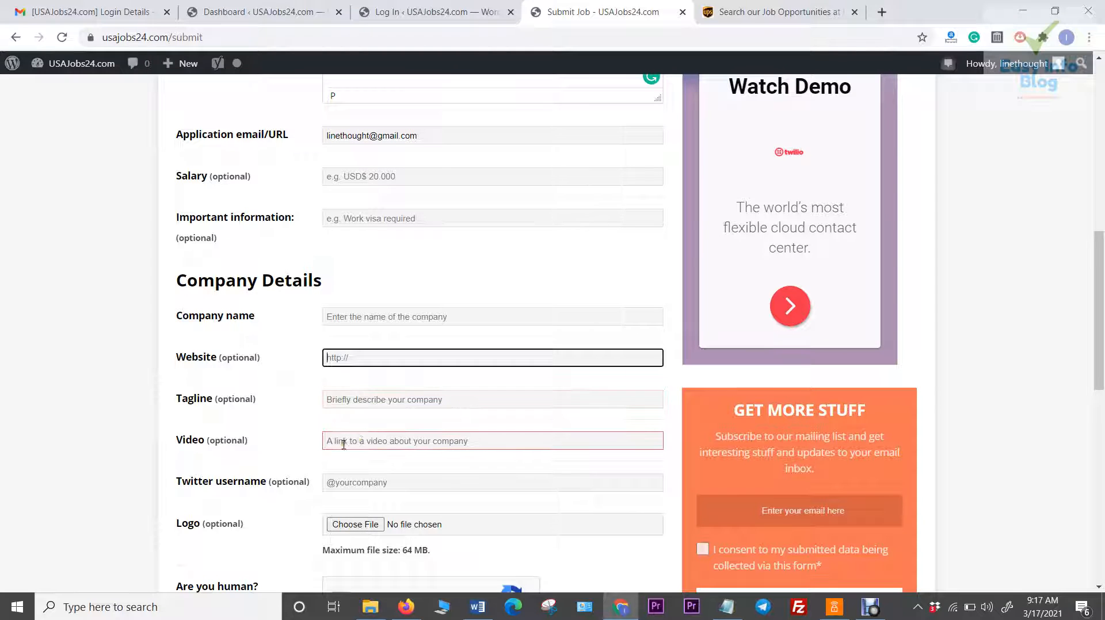
{"action": "scroll", "coordinate": [313, 461], "scroll_direction": "down", "scroll_amount": 1}
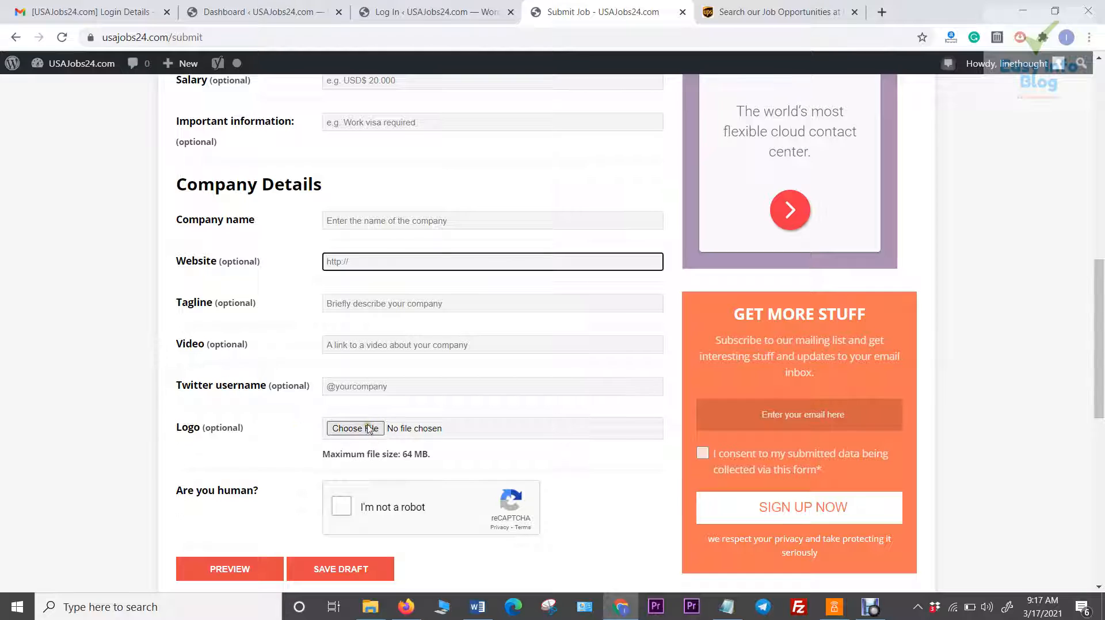
{"action": "scroll", "coordinate": [305, 471], "scroll_direction": "down", "scroll_amount": 1}
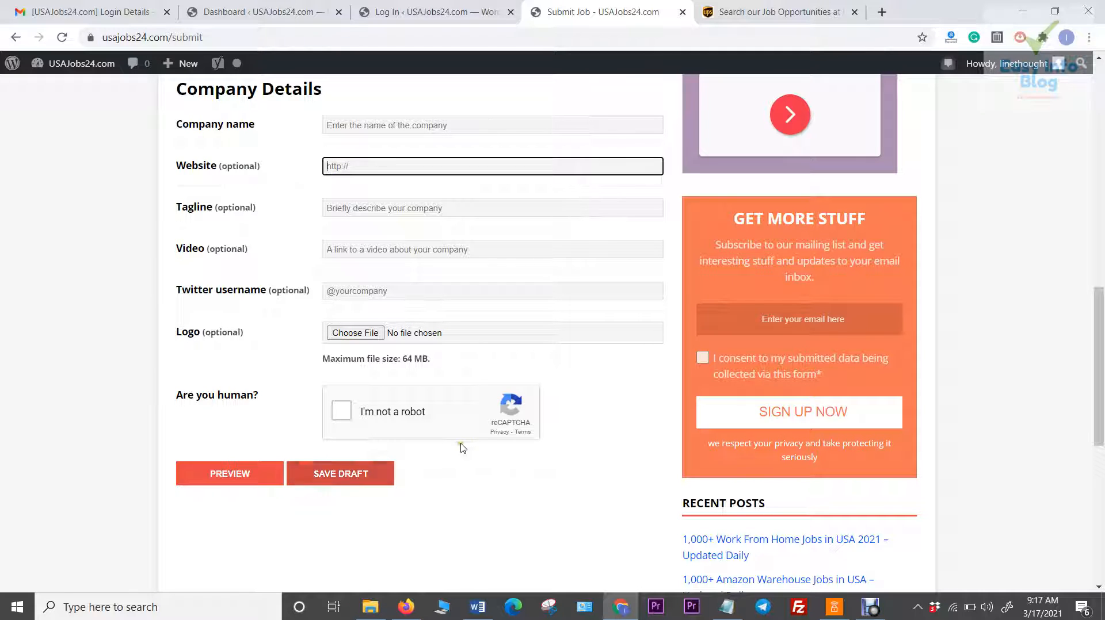
{"action": "scroll", "coordinate": [486, 444], "scroll_direction": "up", "scroll_amount": 3}
{"action": "scroll", "coordinate": [486, 444], "scroll_direction": "up", "scroll_amount": 5}
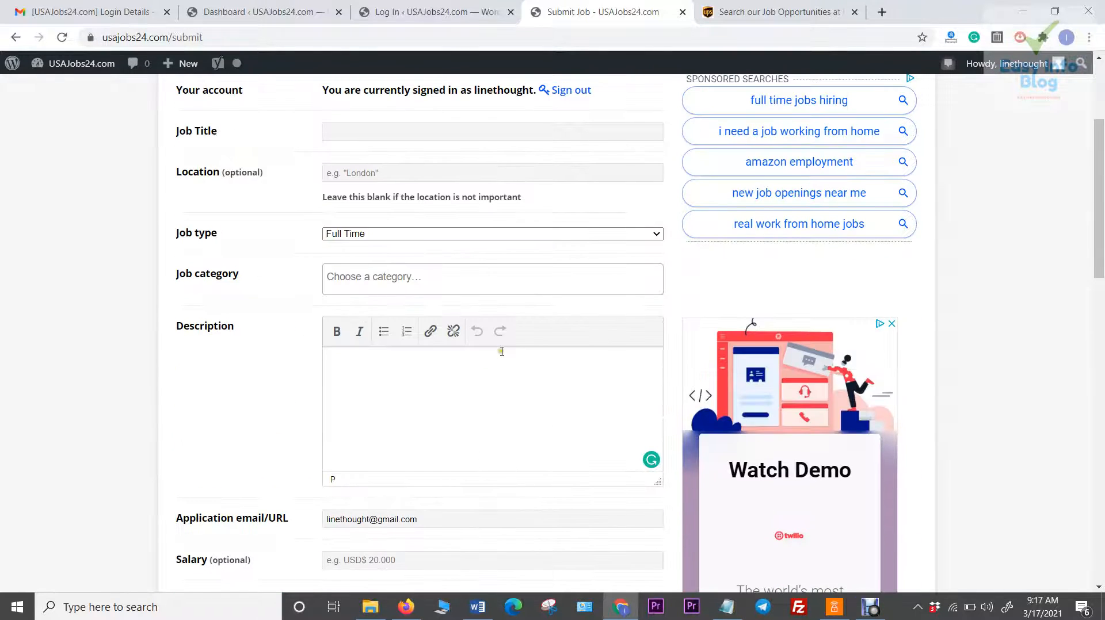
{"action": "scroll", "coordinate": [502, 352], "scroll_direction": "up", "scroll_amount": 3}
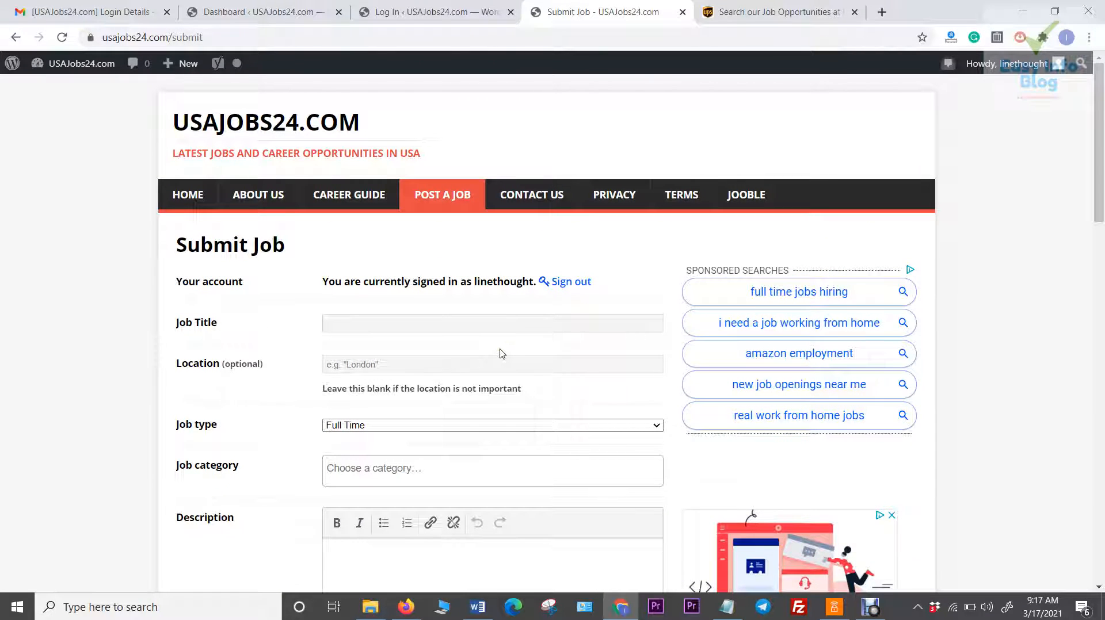
{"action": "scroll", "coordinate": [500, 353], "scroll_direction": "down", "scroll_amount": 3}
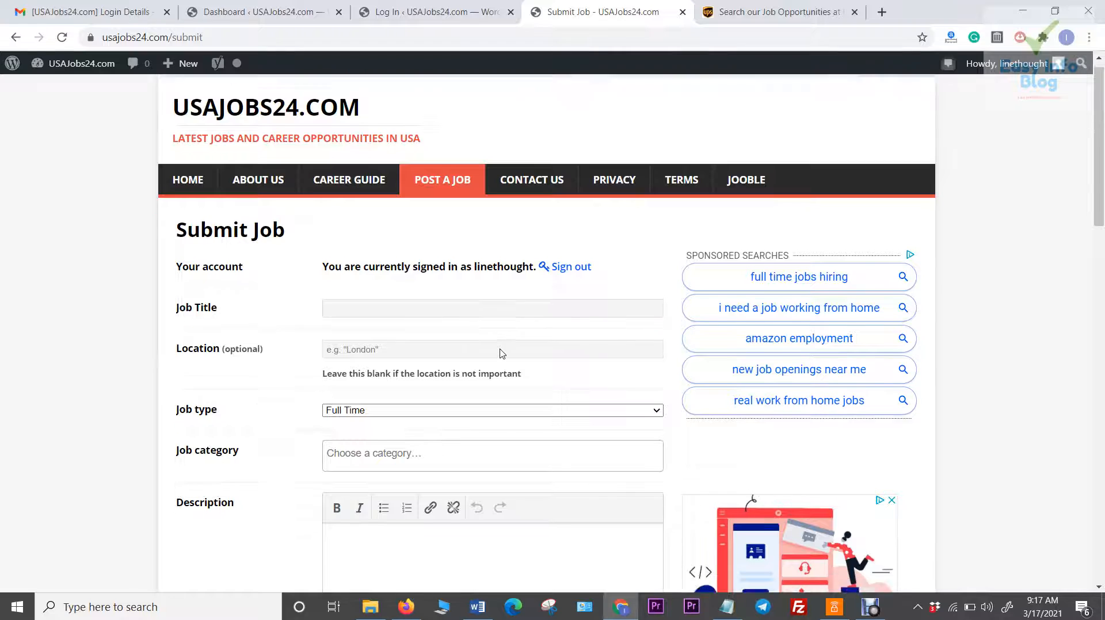
{"action": "scroll", "coordinate": [499, 353], "scroll_direction": "up", "scroll_amount": 3}
- Open the first Warehouse Associate II (Full Time) result in its own tab and select its title
{"action": "scroll", "coordinate": [499, 353], "scroll_direction": "down", "scroll_amount": 5}
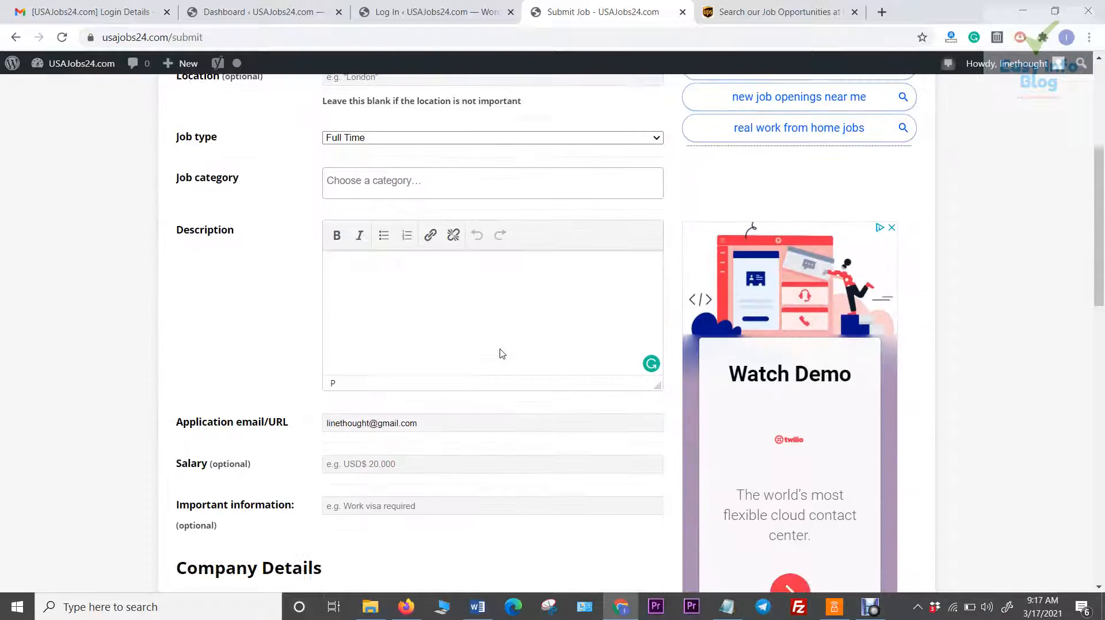
{"action": "scroll", "coordinate": [499, 354], "scroll_direction": "up", "scroll_amount": 3}
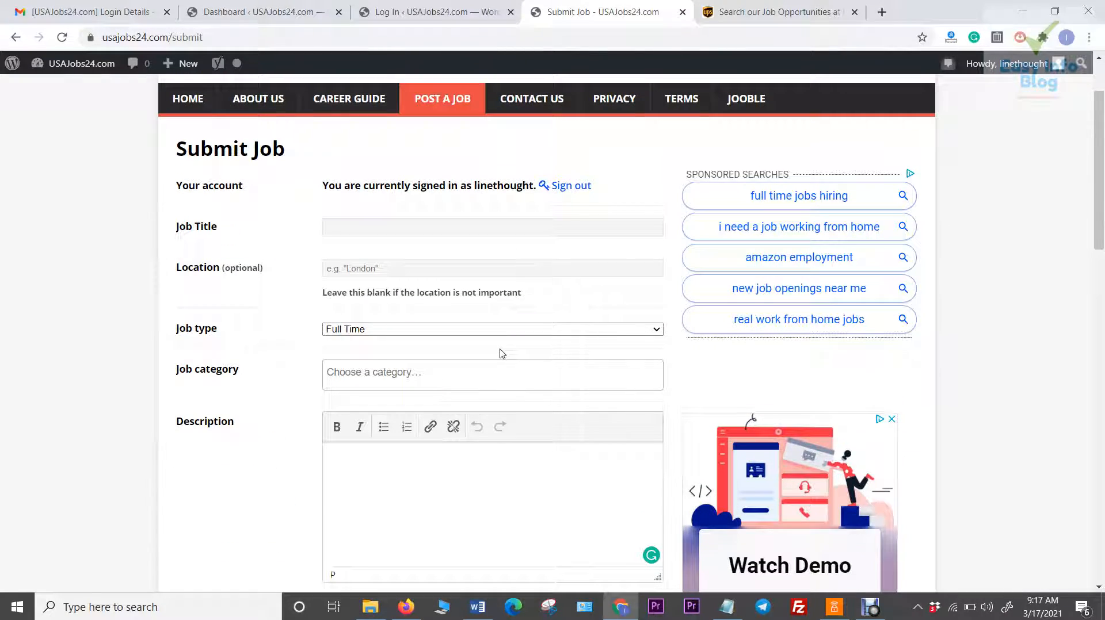
{"action": "left_click", "coordinate": [749, 7]}
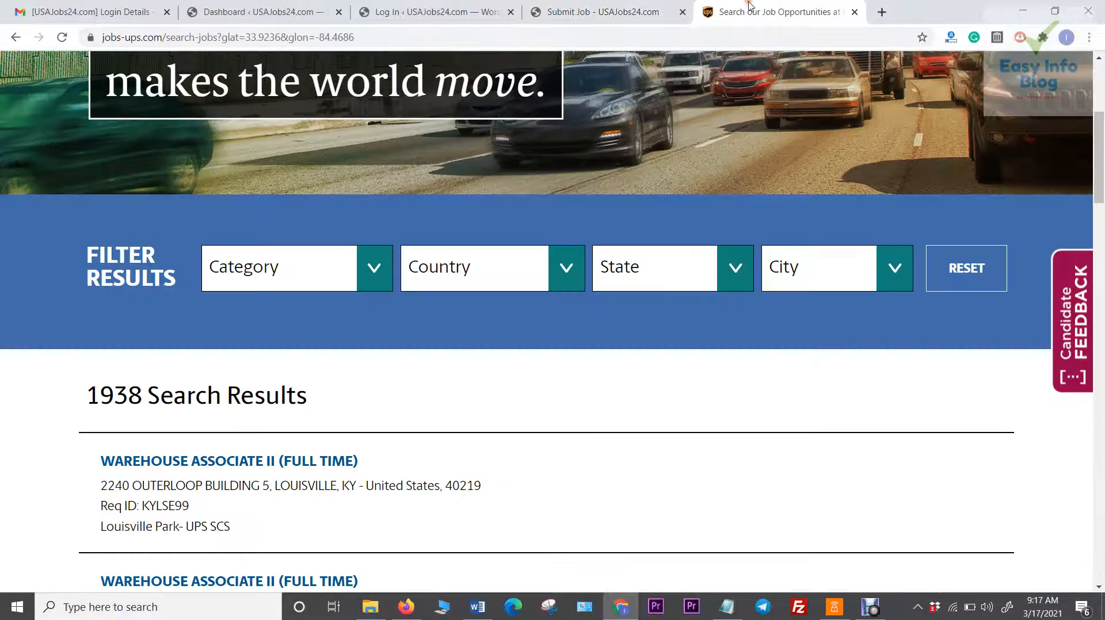
{"action": "scroll", "coordinate": [567, 254], "scroll_direction": "down", "scroll_amount": 5}
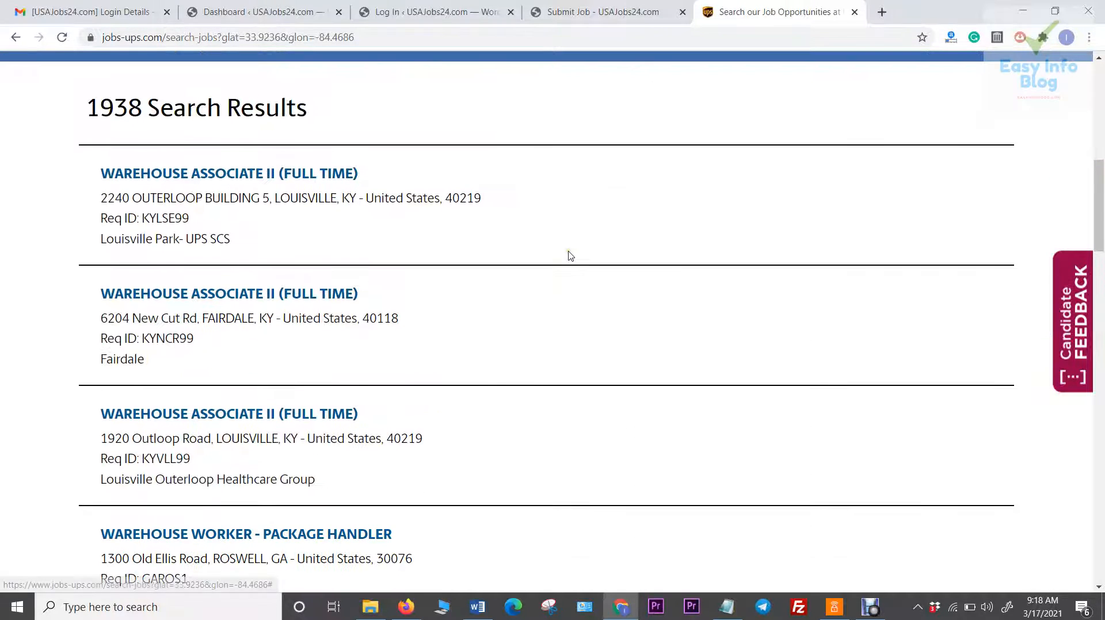
{"action": "right_click", "coordinate": [241, 173]}
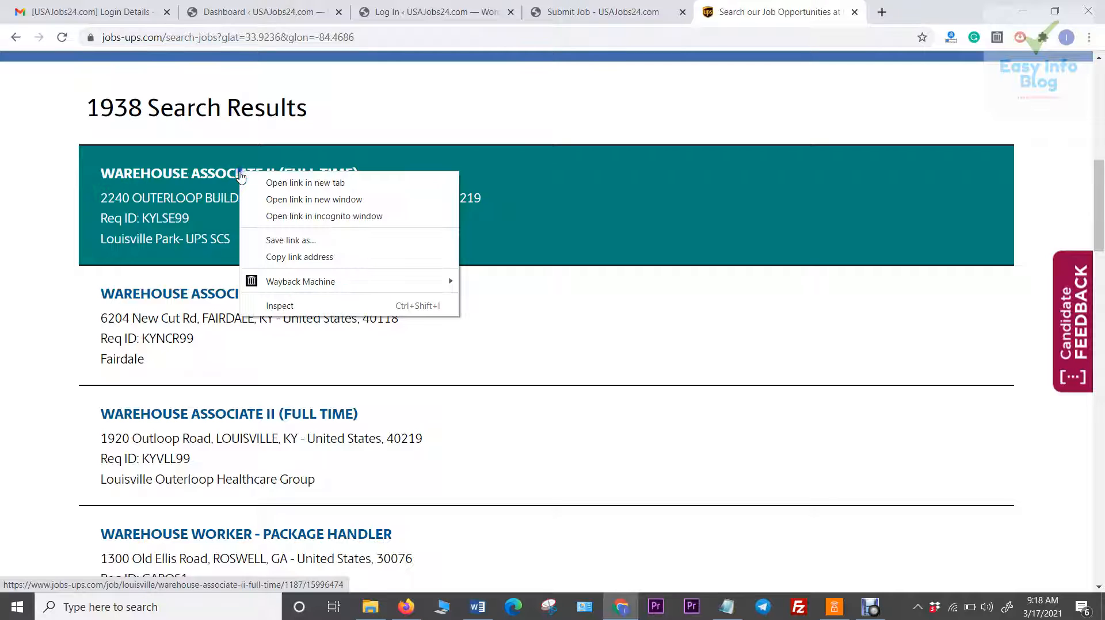
{"action": "left_click", "coordinate": [294, 183]}
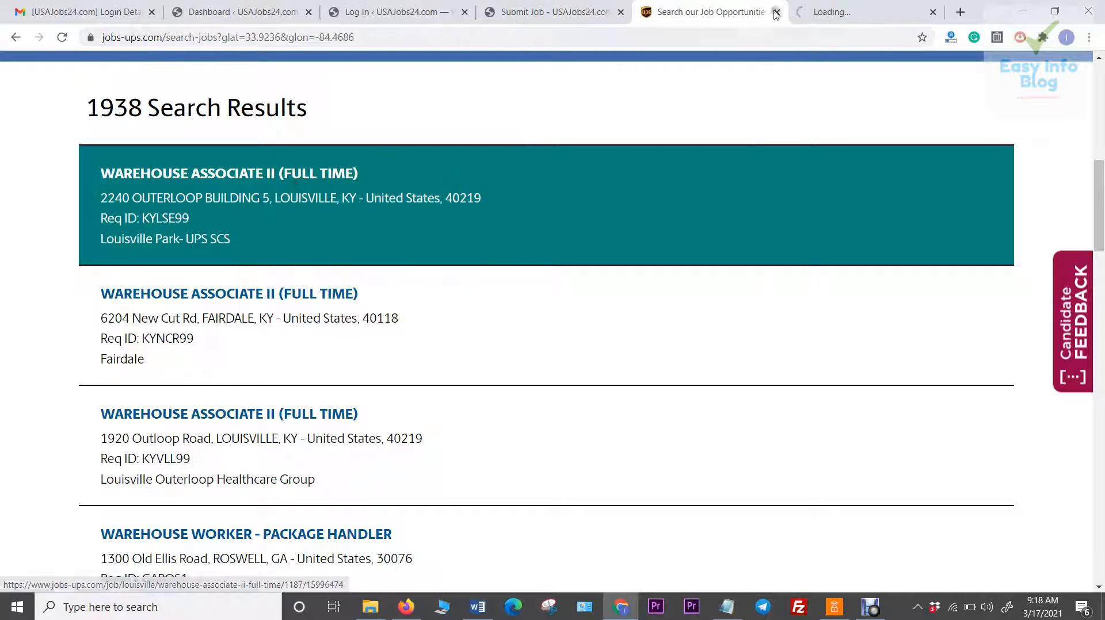
{"action": "left_click", "coordinate": [846, 7]}
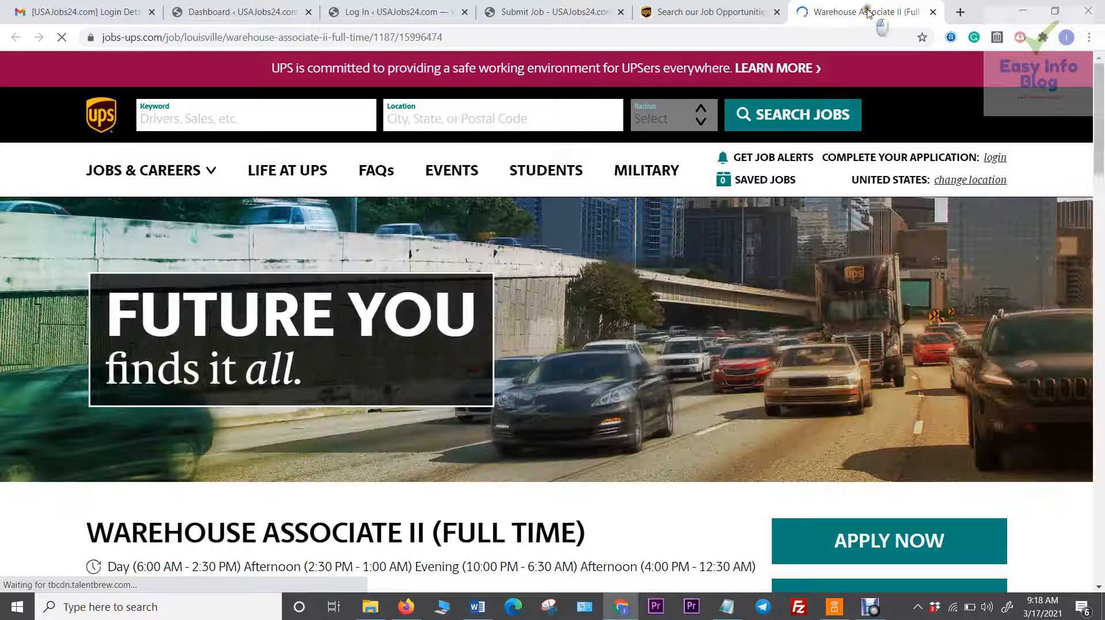
{"action": "left_click_drag", "start_coordinate": [847, 6], "coordinate": [716, 18]}
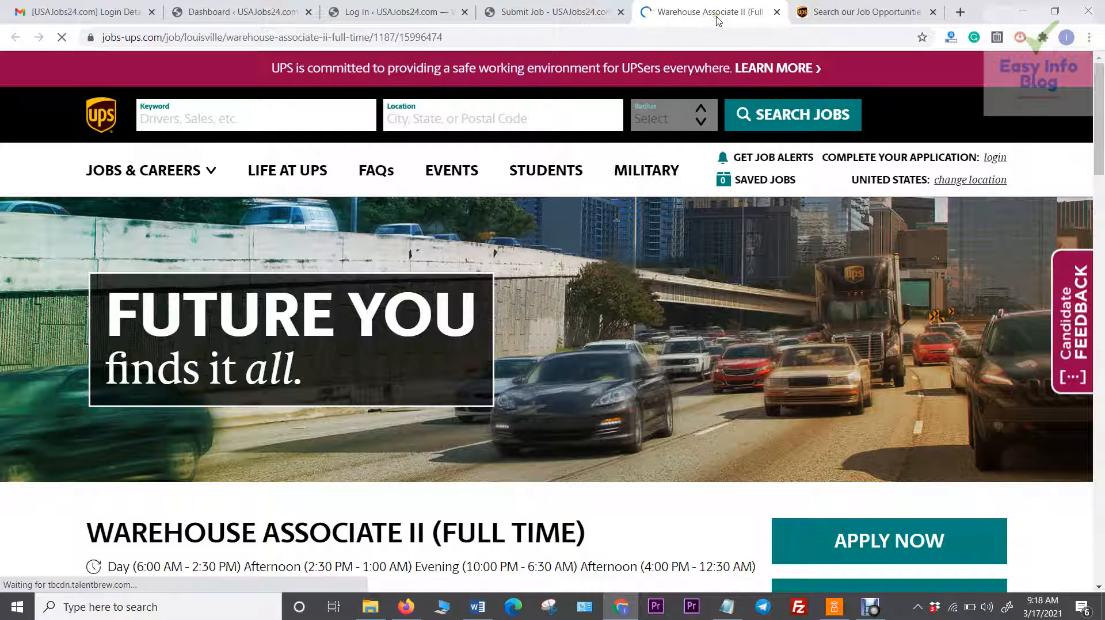
{"action": "scroll", "coordinate": [662, 185], "scroll_direction": "down", "scroll_amount": 3}
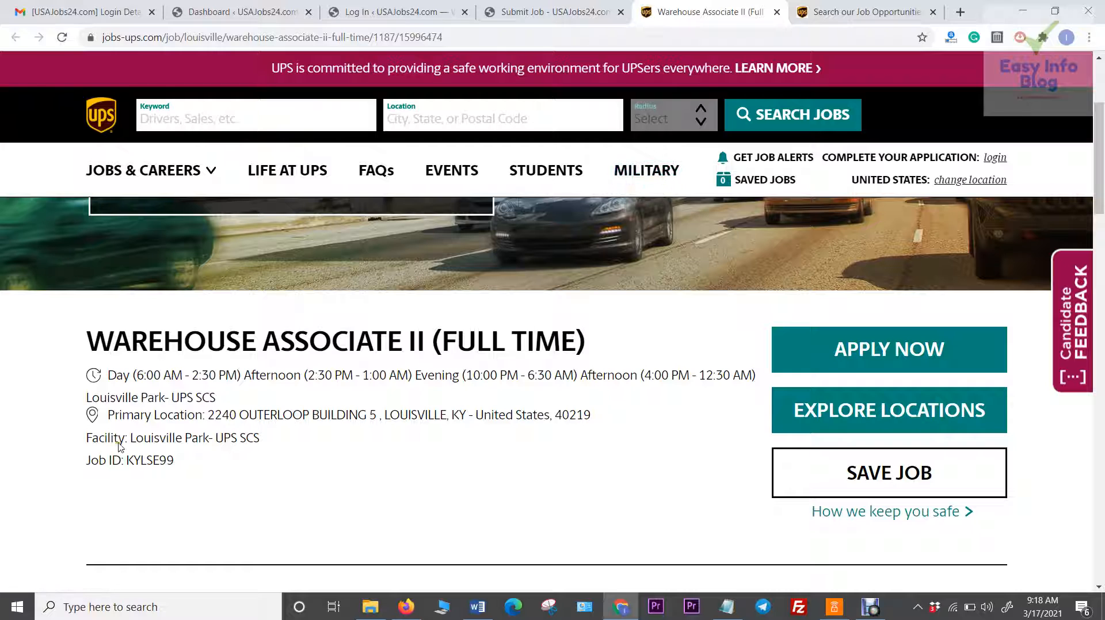
{"action": "left_click_drag", "start_coordinate": [90, 340], "coordinate": [597, 355]}
{"action": "key", "text": "ctrl+c"}
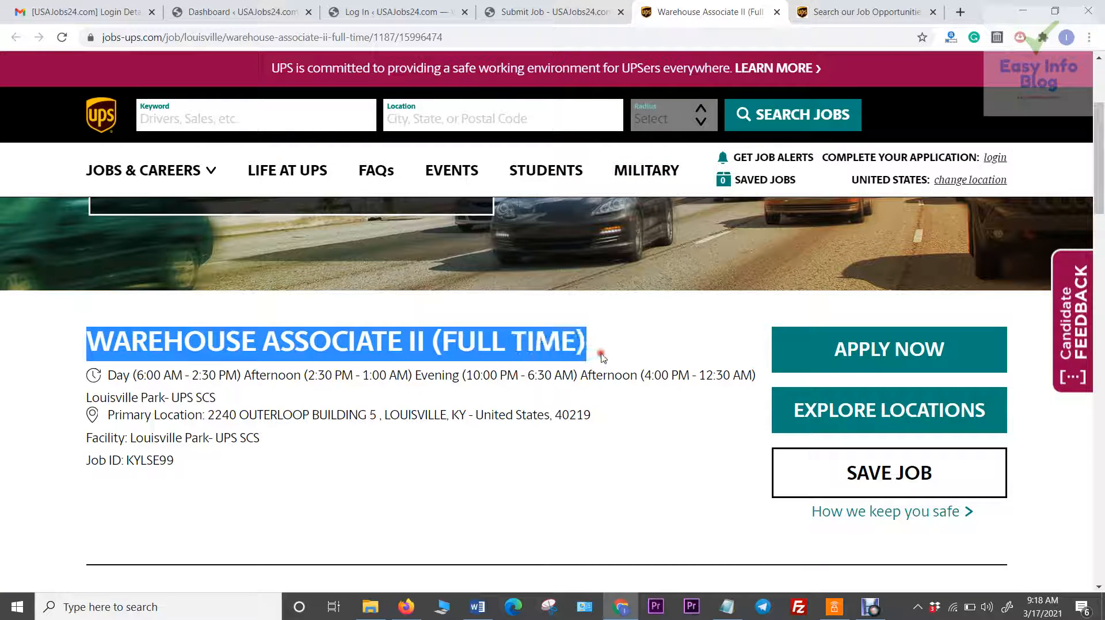
- Paste the copied UPS title WAREHOUSE ASSOCIATE II (FULL TIME) into the Job Title field
{"action": "left_click", "coordinate": [549, 6]}
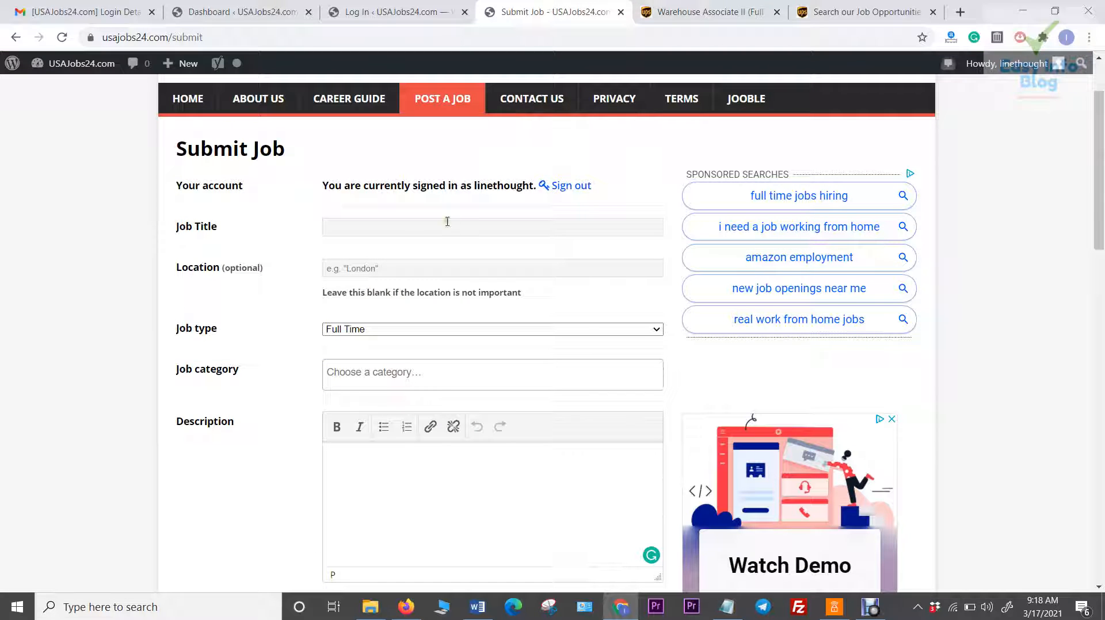
{"action": "left_click", "coordinate": [423, 230]}
{"action": "key", "text": "ctrl+v"}
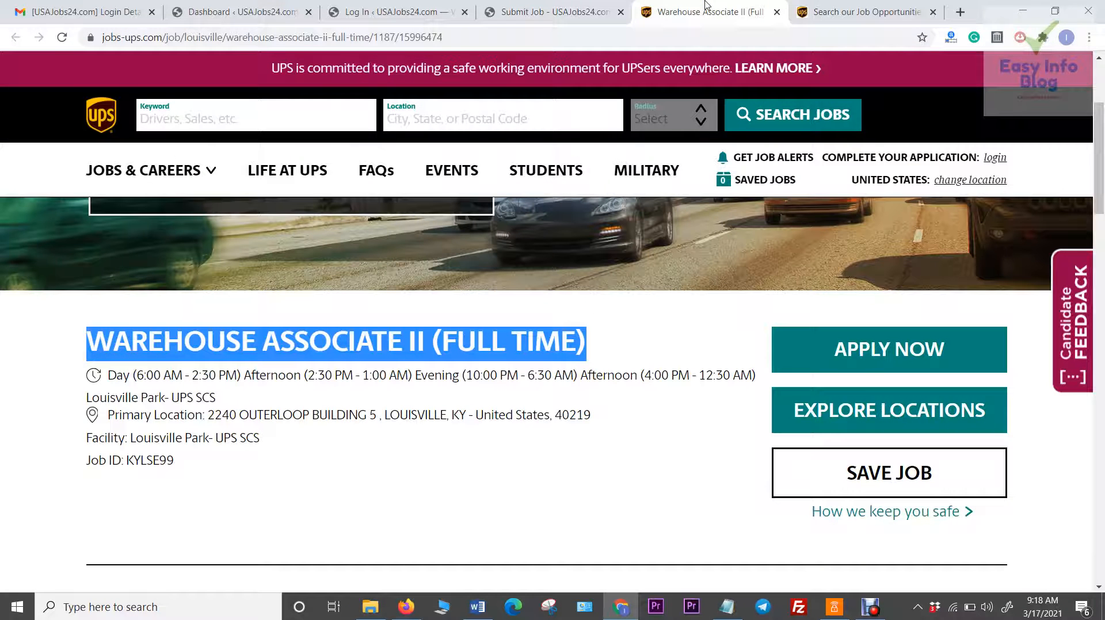
- Copy LOUISVILLE, KY from the UPS job address and web-search it to confirm Kentucky
{"action": "left_click", "coordinate": [711, 12]}
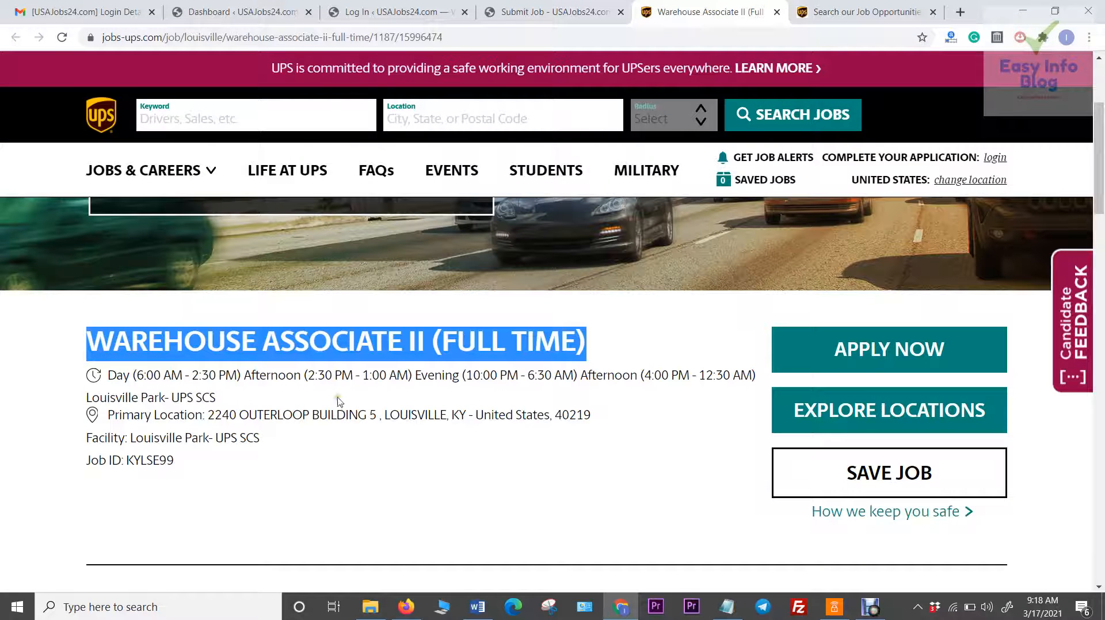
{"action": "left_click", "coordinate": [287, 393]}
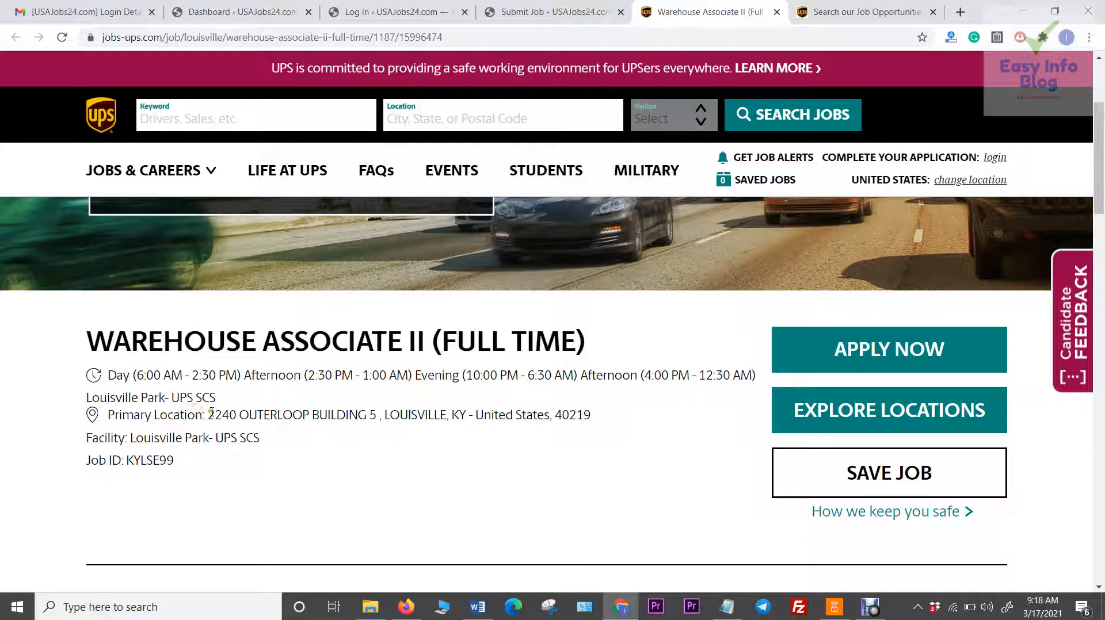
{"action": "left_click", "coordinate": [468, 415]}
{"action": "left_click_drag", "start_coordinate": [468, 415], "coordinate": [389, 417]}
{"action": "key", "text": "ctrl+c"}
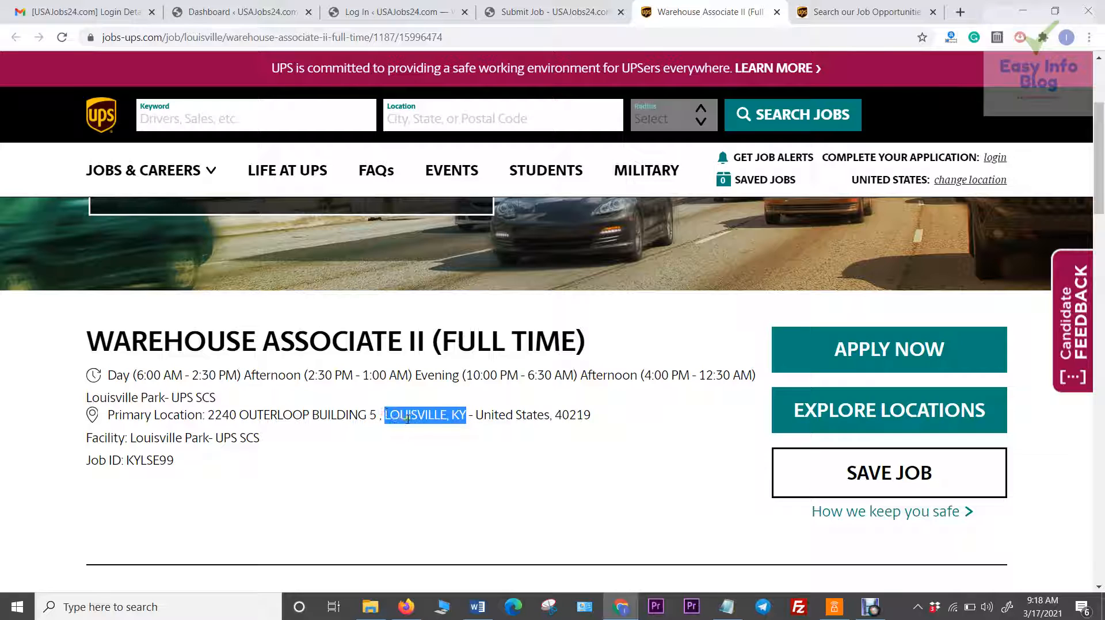
{"action": "right_click", "coordinate": [414, 416]}
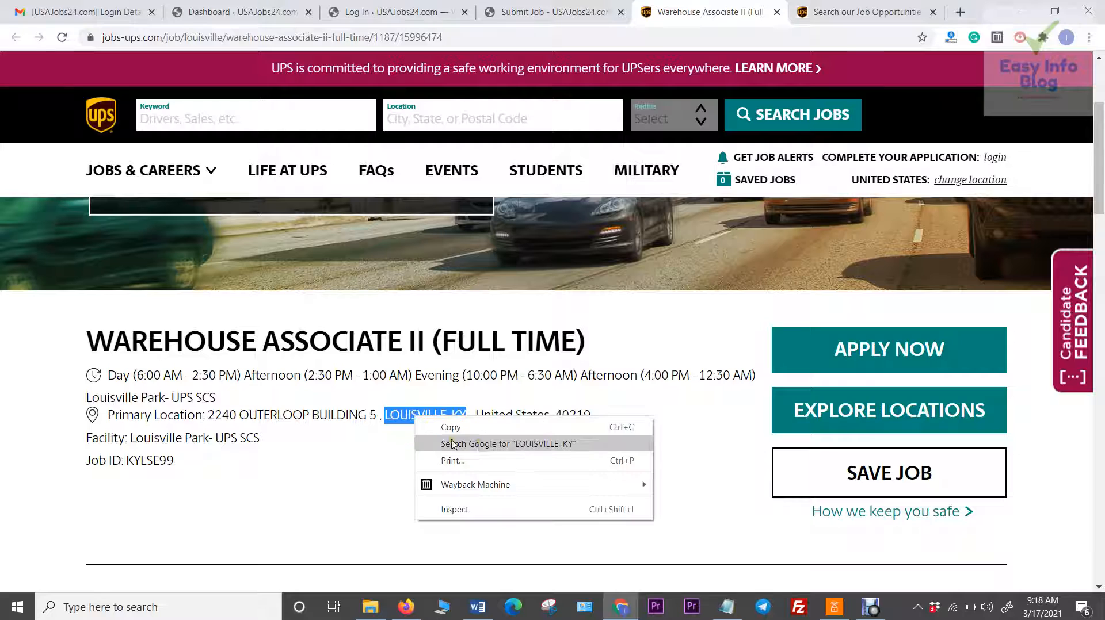
{"action": "left_click", "coordinate": [482, 445]}
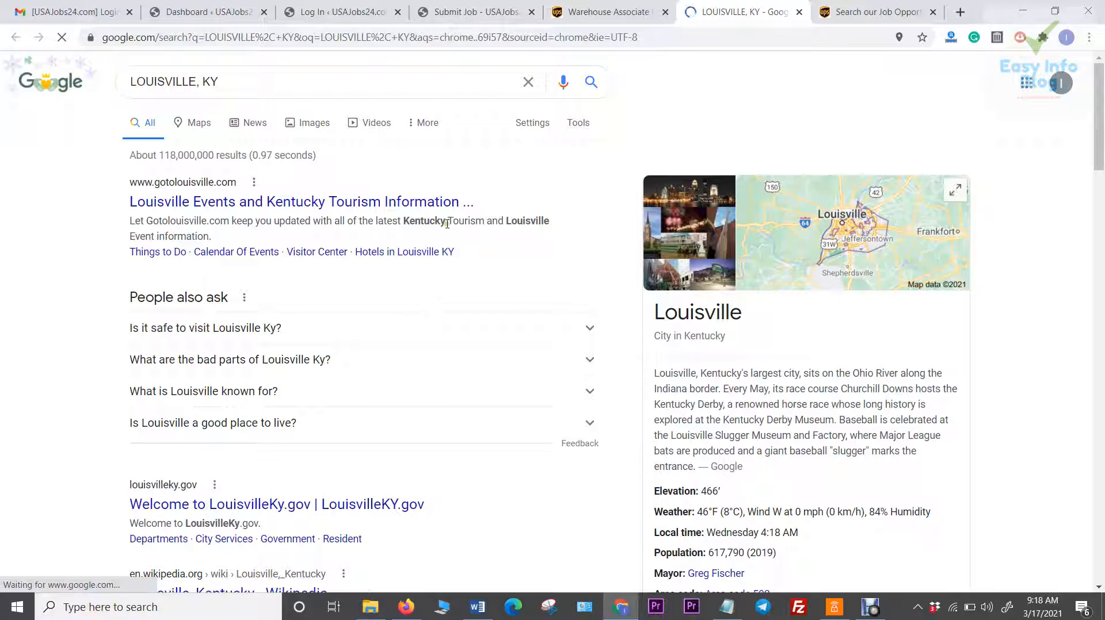
{"action": "left_click_drag", "start_coordinate": [446, 224], "coordinate": [411, 225]}
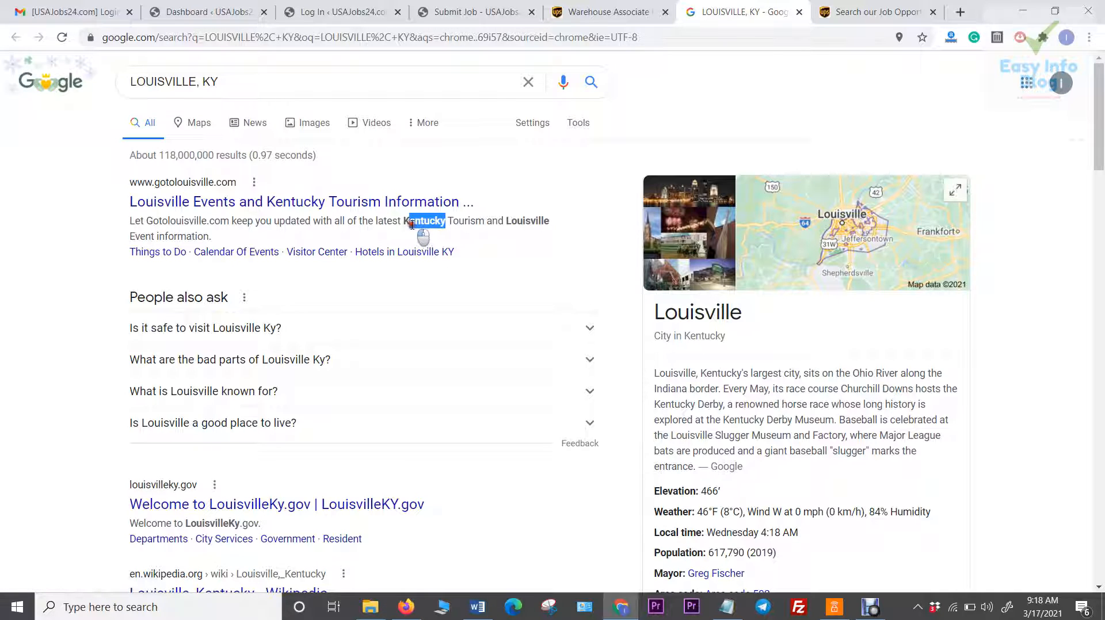
{"action": "left_click", "coordinate": [409, 230]}
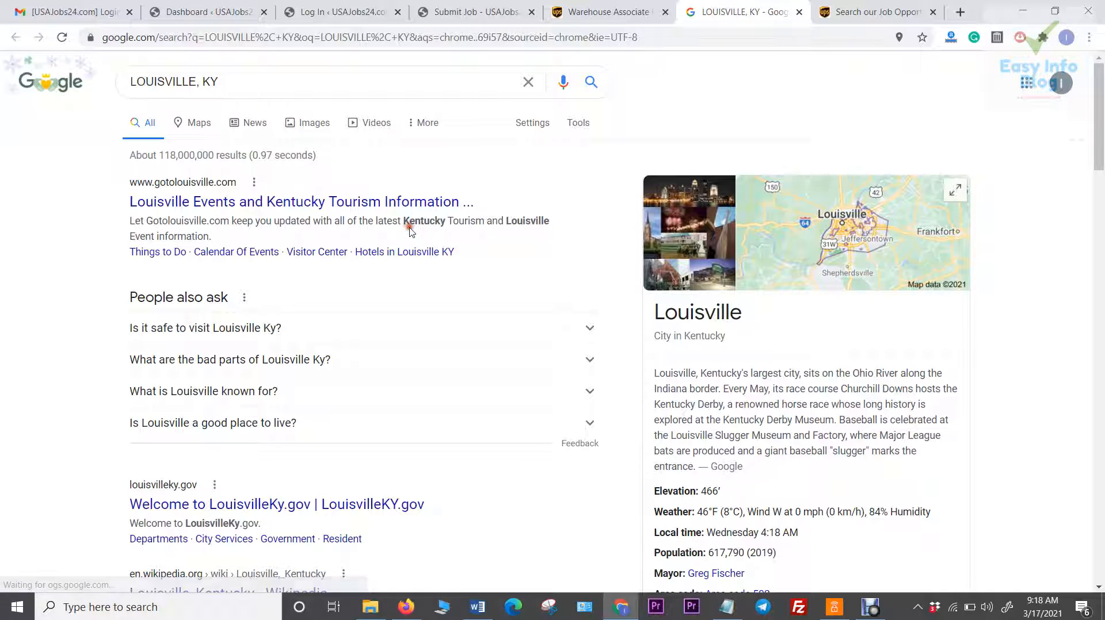
- Paste LOUISVILLE, KY into the Location field and keep Job type as Full Time
{"action": "left_click", "coordinate": [593, 7]}
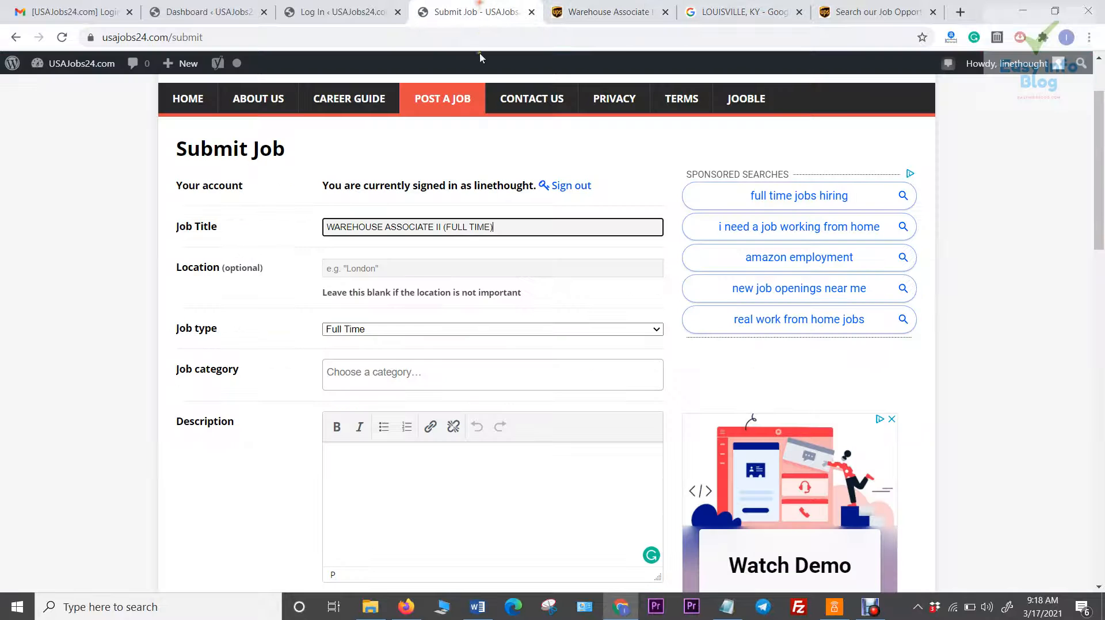
{"action": "left_click", "coordinate": [484, 12]}
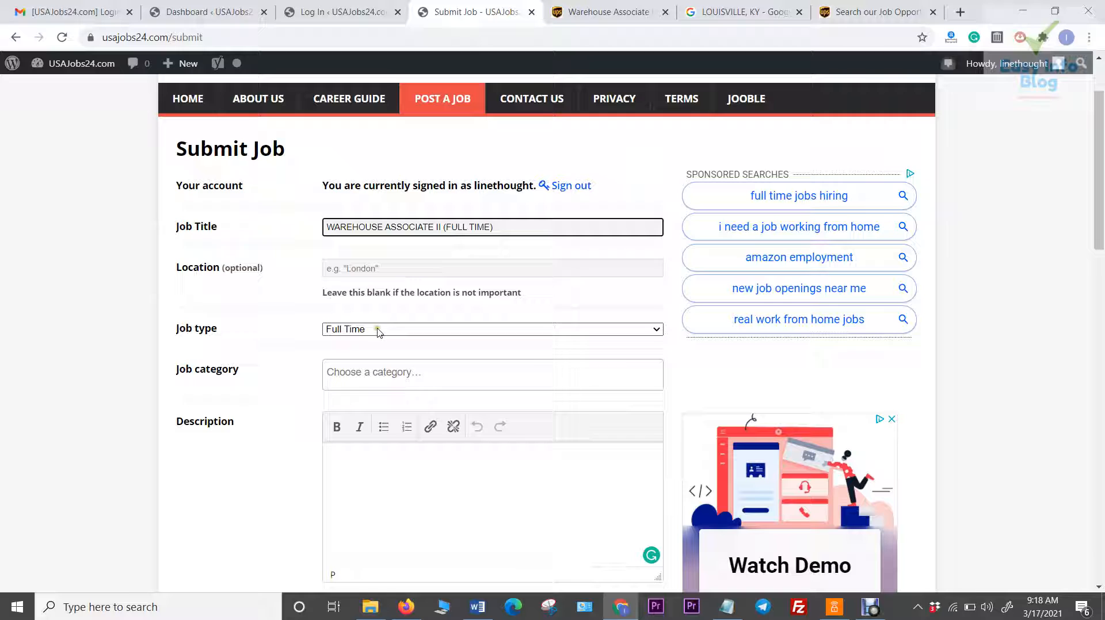
{"action": "left_click", "coordinate": [367, 267]}
{"action": "key", "text": "ctrl+v"}
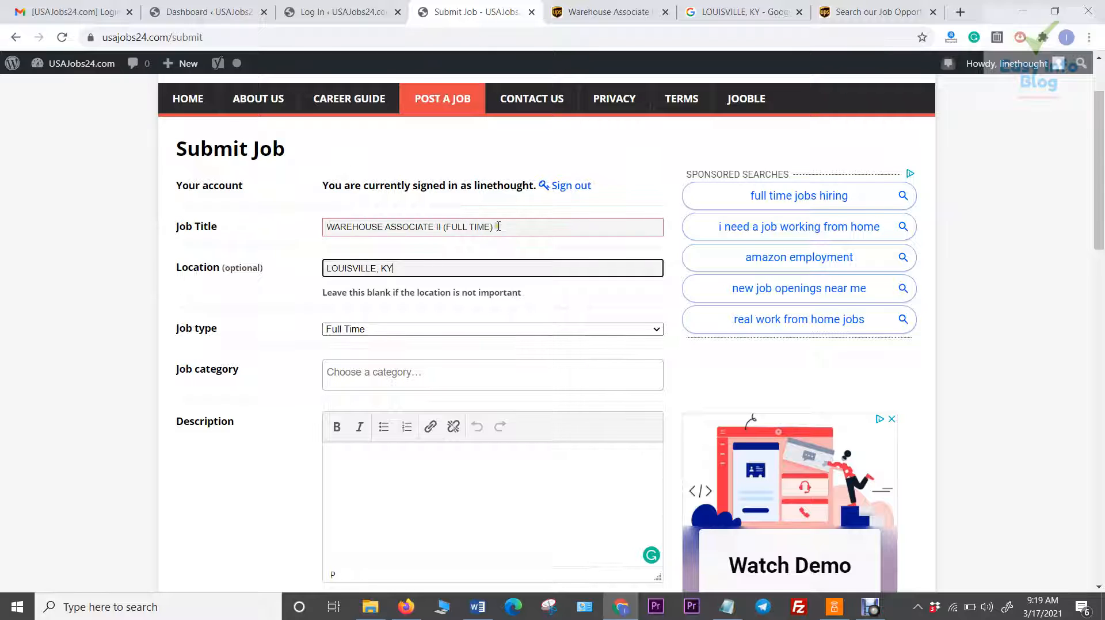
{"action": "left_click_drag", "start_coordinate": [498, 226], "coordinate": [441, 227]}
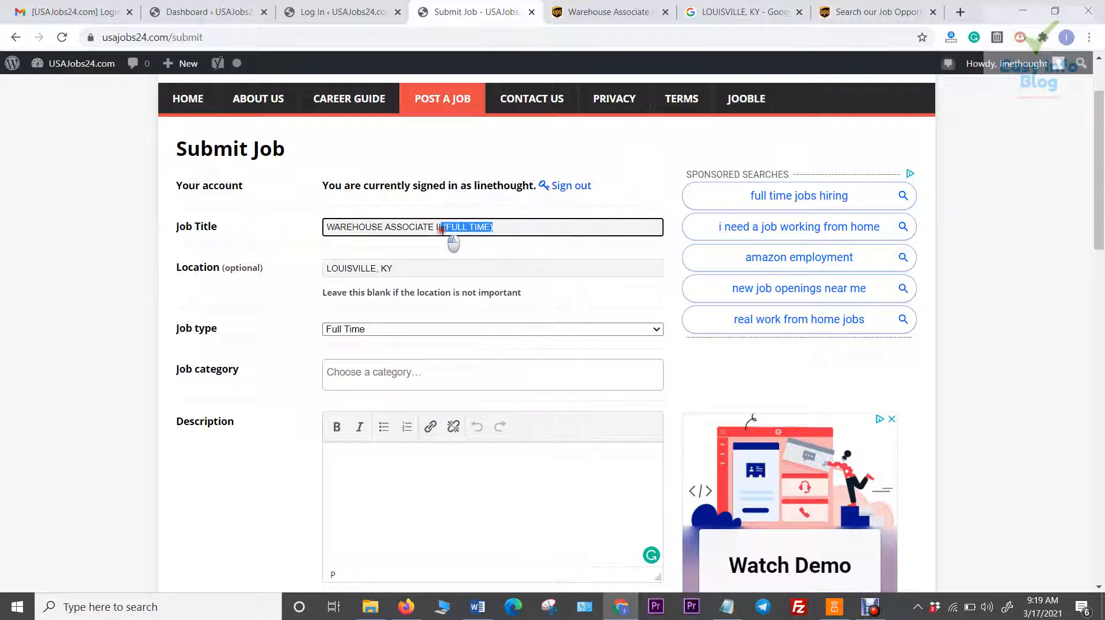
{"action": "left_click", "coordinate": [389, 335]}
{"action": "left_click", "coordinate": [384, 342]}
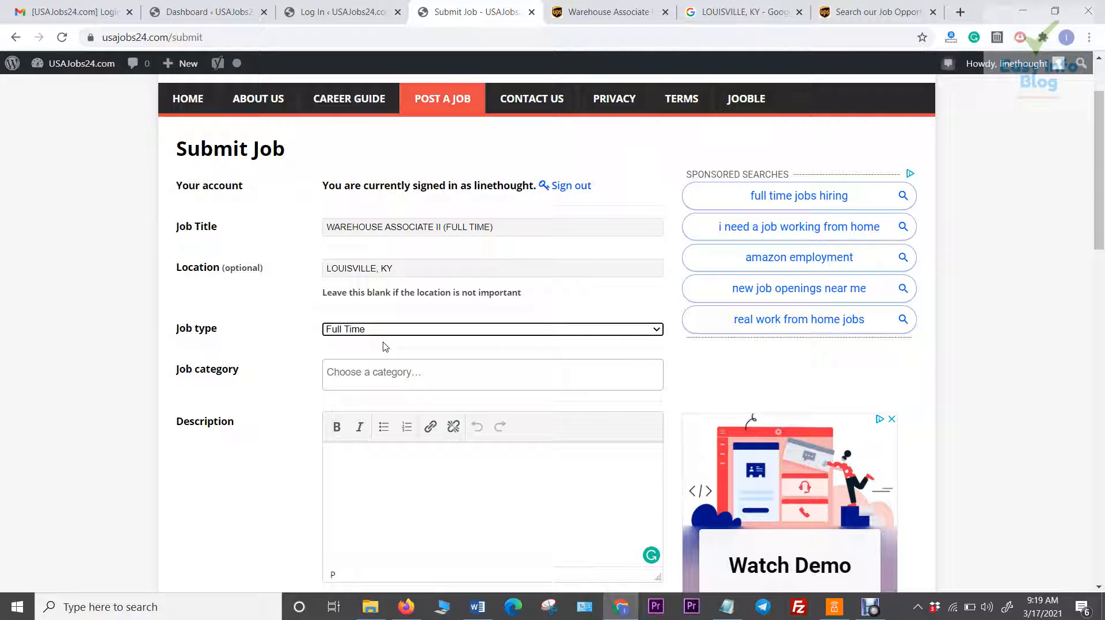
- Pick UPS Jobs from the Job category dropdown list
{"action": "left_click", "coordinate": [393, 376]}
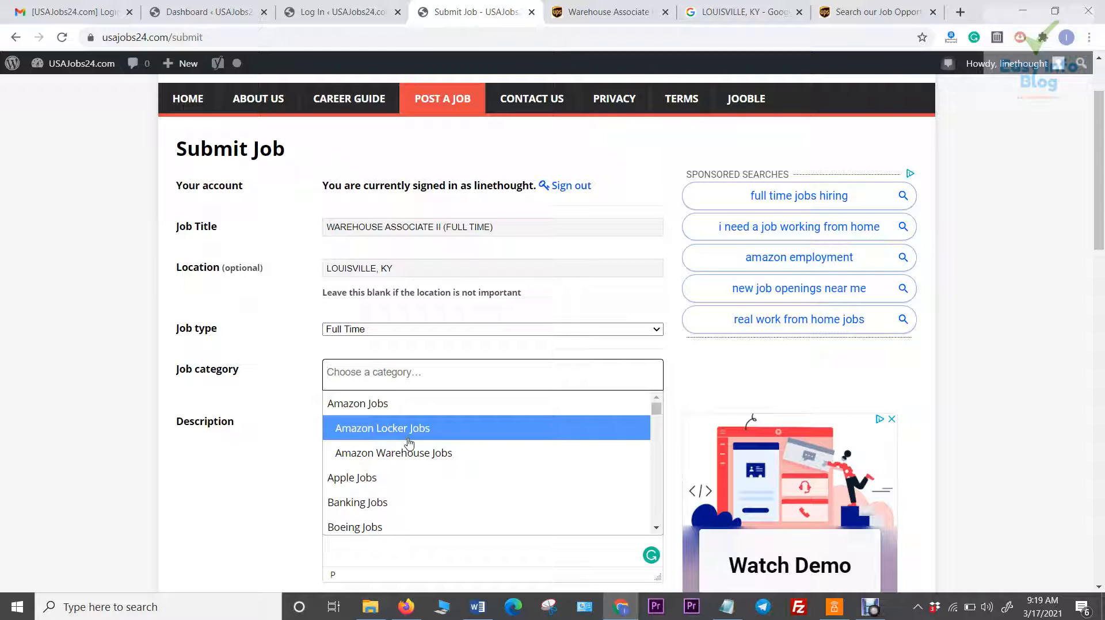
{"action": "scroll", "coordinate": [408, 443], "scroll_direction": "down", "scroll_amount": 15}
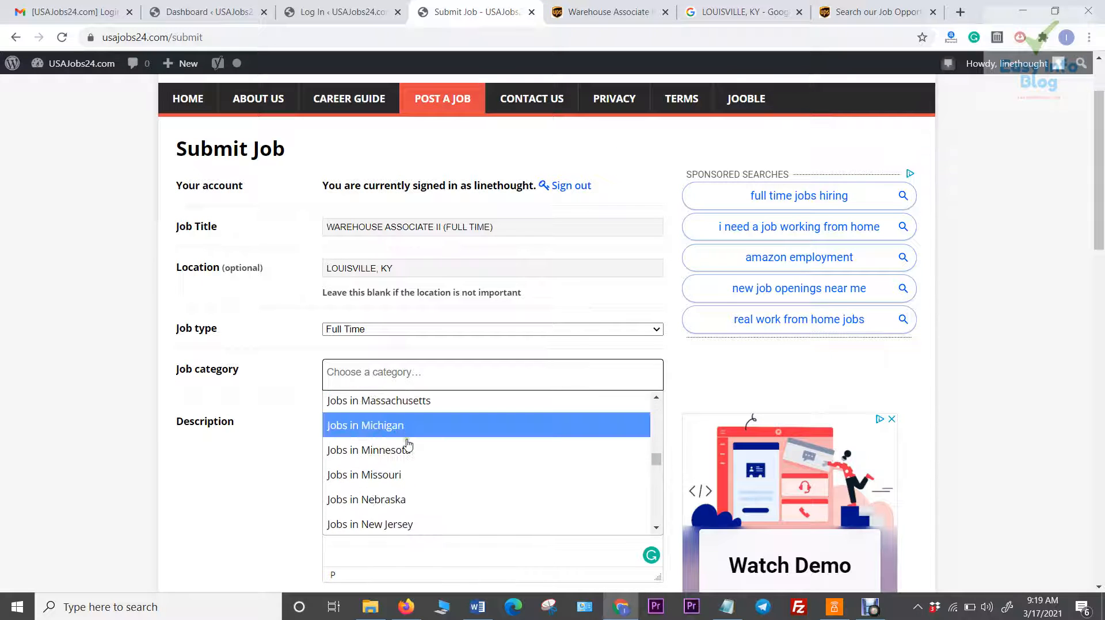
{"action": "scroll", "coordinate": [409, 444], "scroll_direction": "down", "scroll_amount": 10}
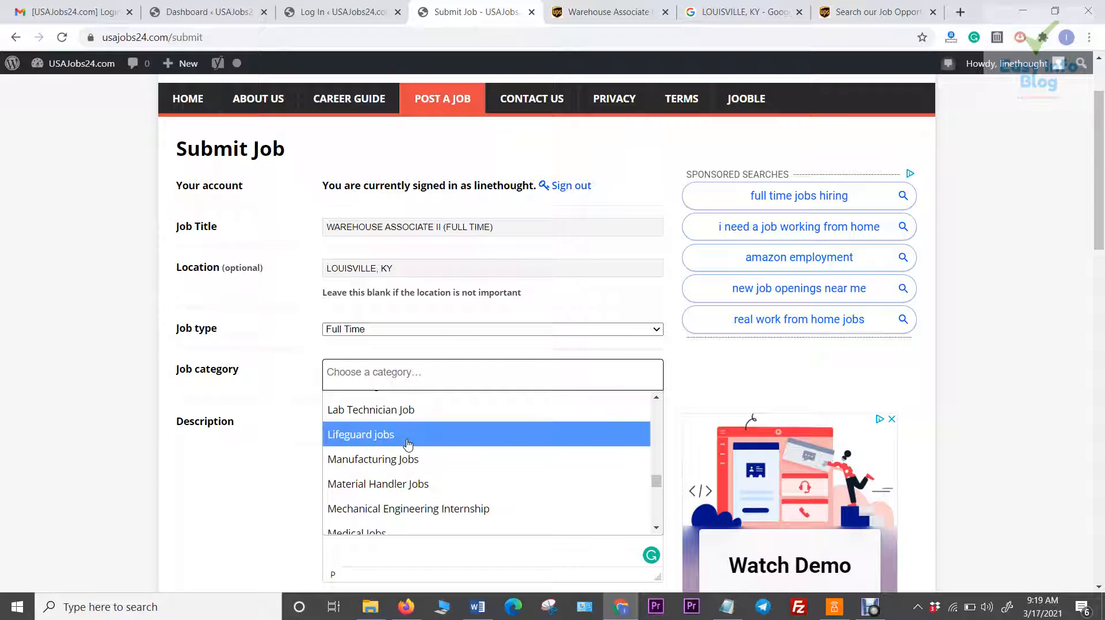
{"action": "scroll", "coordinate": [408, 445], "scroll_direction": "down", "scroll_amount": 6}
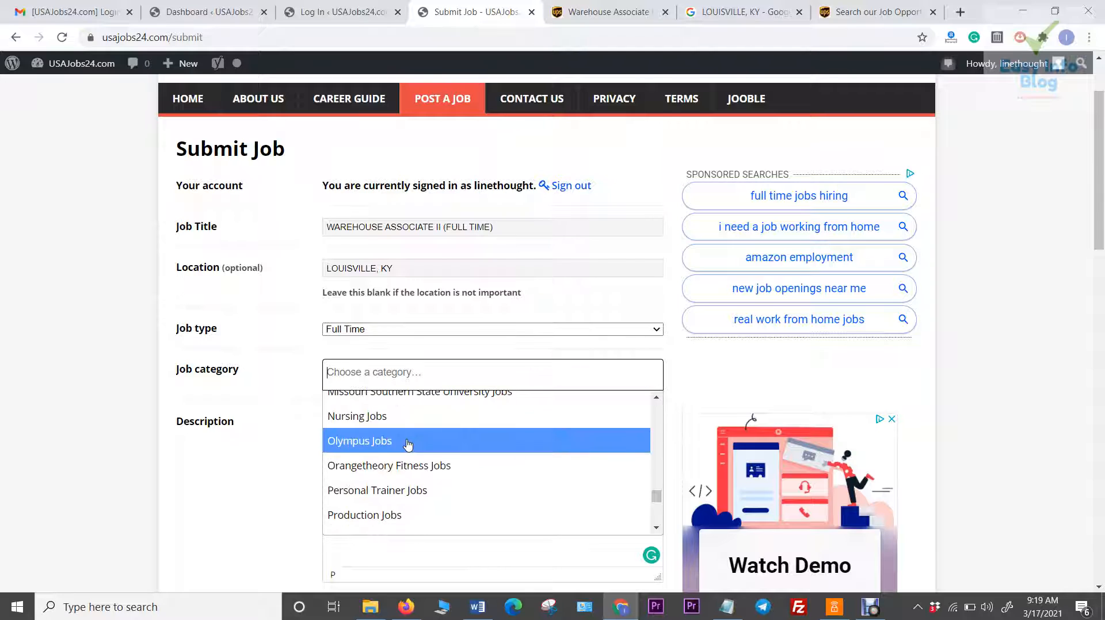
{"action": "scroll", "coordinate": [408, 444], "scroll_direction": "down", "scroll_amount": 4}
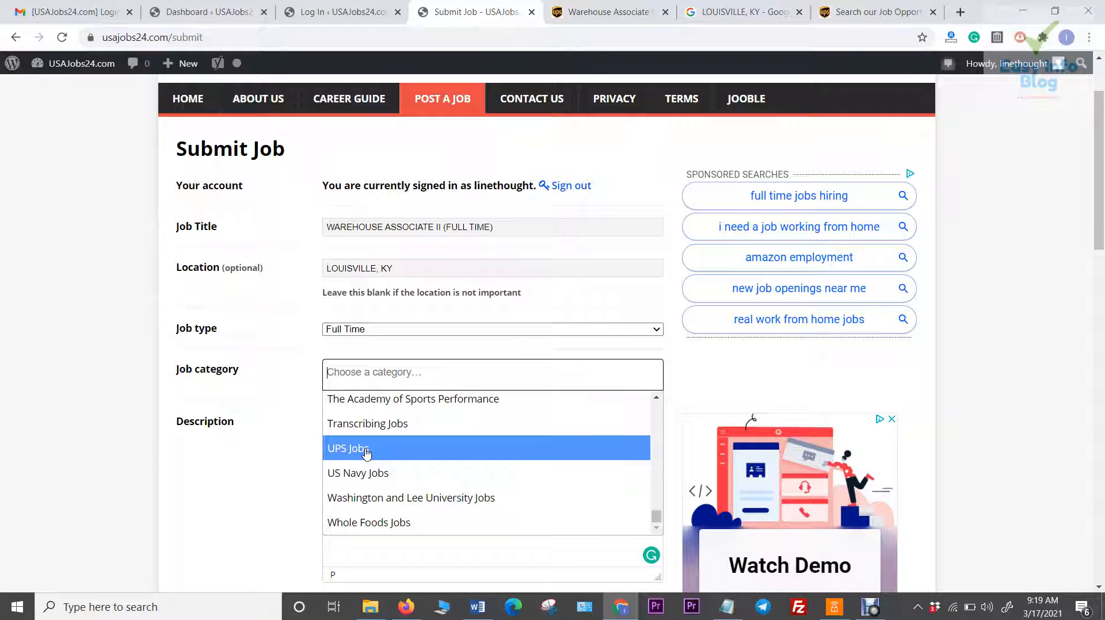
{"action": "left_click", "coordinate": [366, 454]}
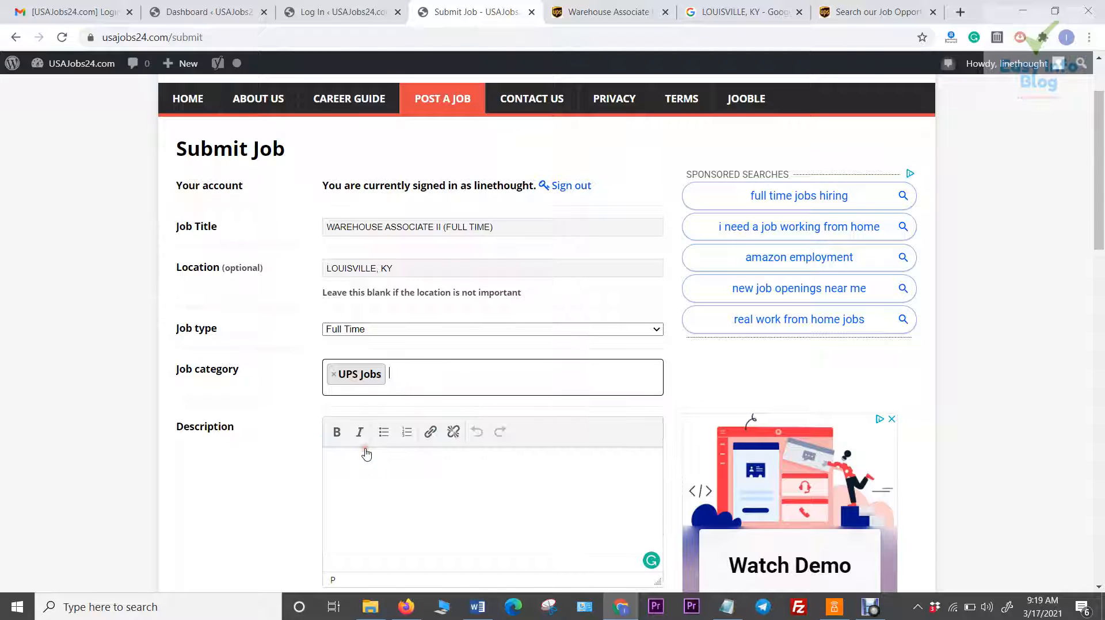
{"action": "left_click", "coordinate": [392, 374]}
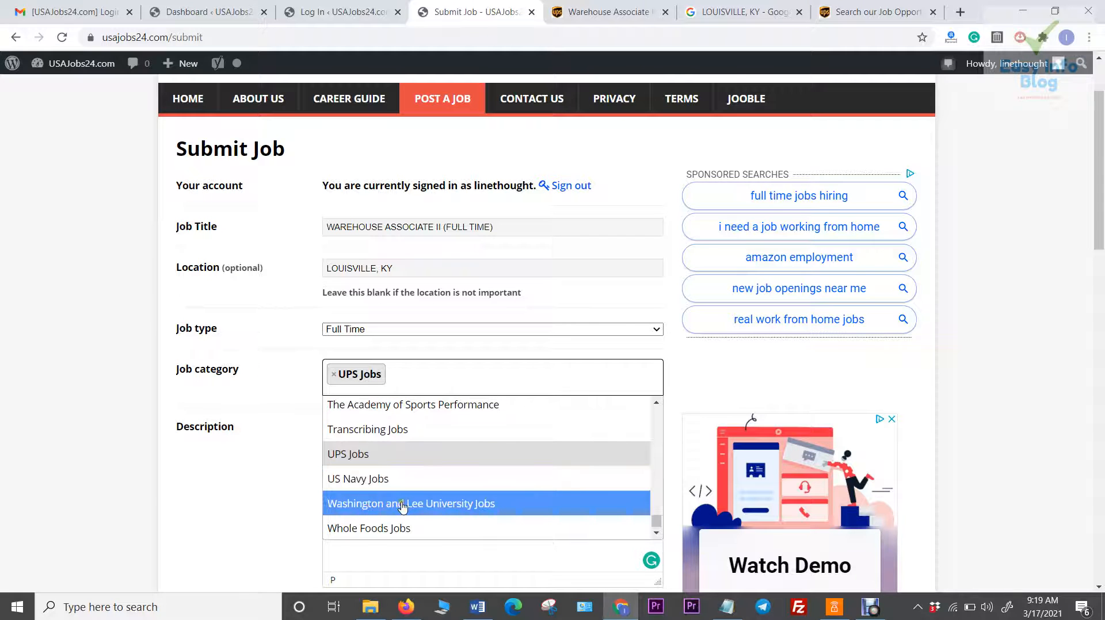
{"action": "scroll", "coordinate": [389, 475], "scroll_direction": "up", "scroll_amount": 2}
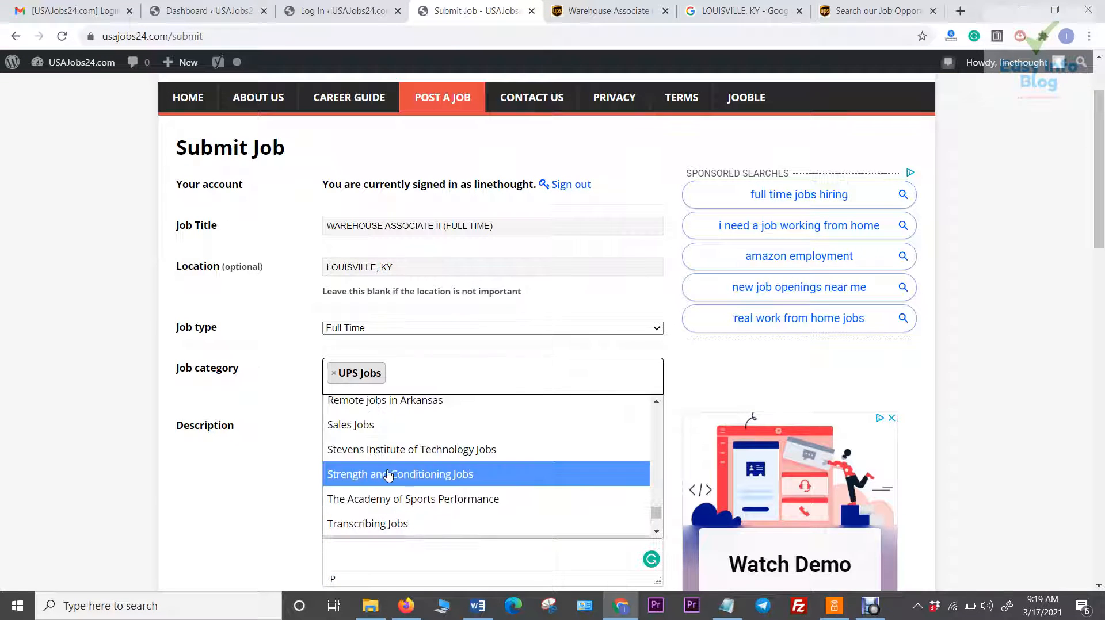
{"action": "left_click", "coordinate": [401, 380]}
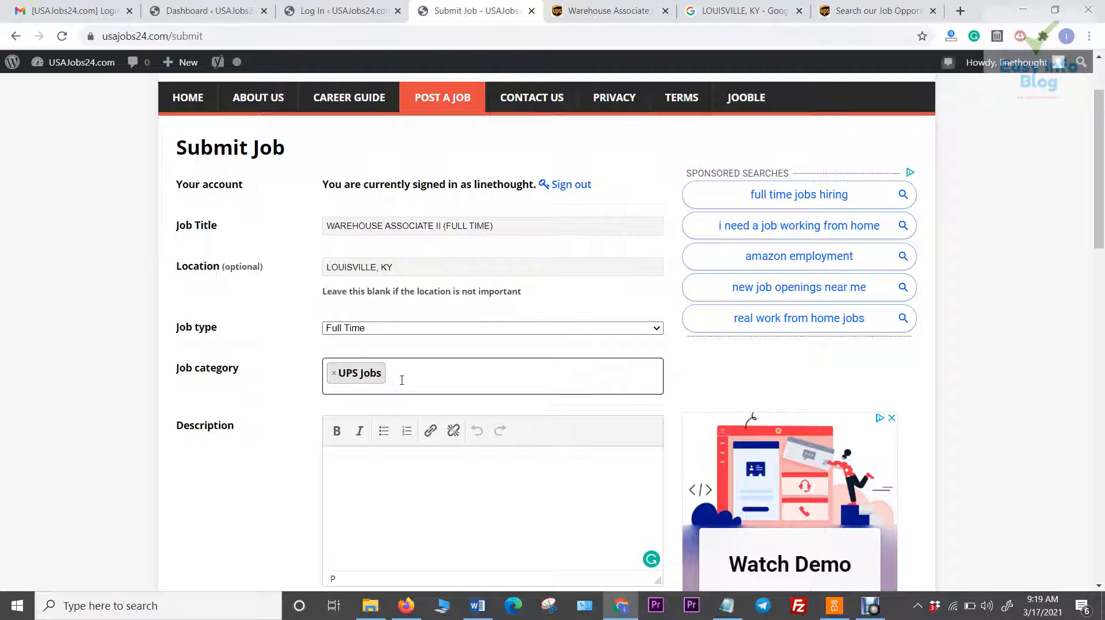
{"action": "scroll", "coordinate": [294, 423], "scroll_direction": "down", "scroll_amount": 3}
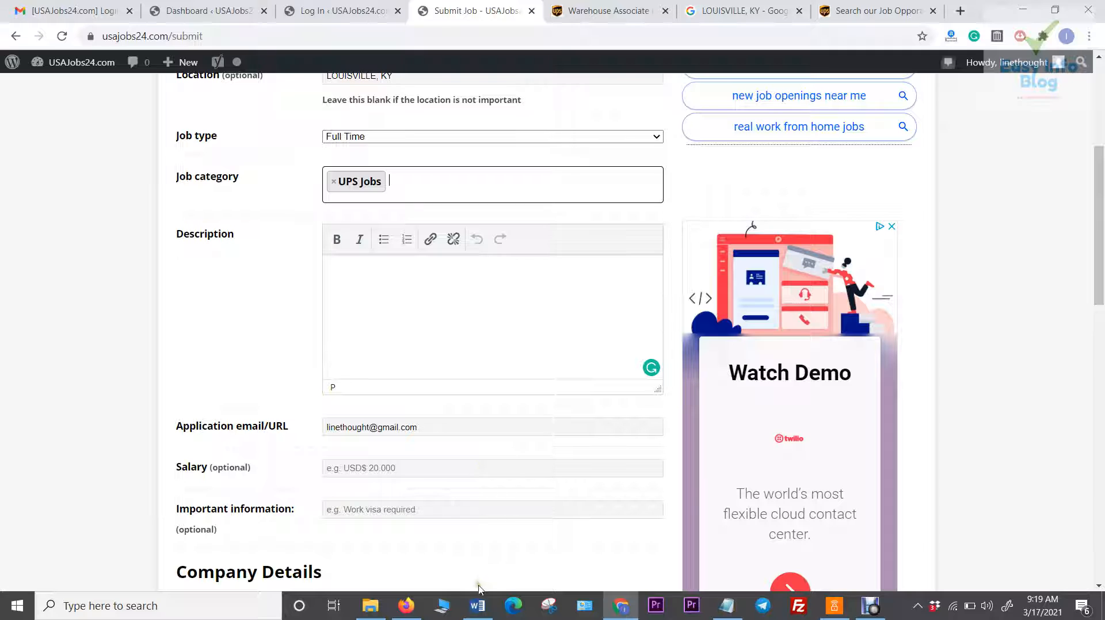
{"action": "left_click", "coordinate": [477, 610]}
- Copy the Word Default Intro template text, from the Amazon intro through Job Description
{"action": "left_click", "coordinate": [467, 352]}
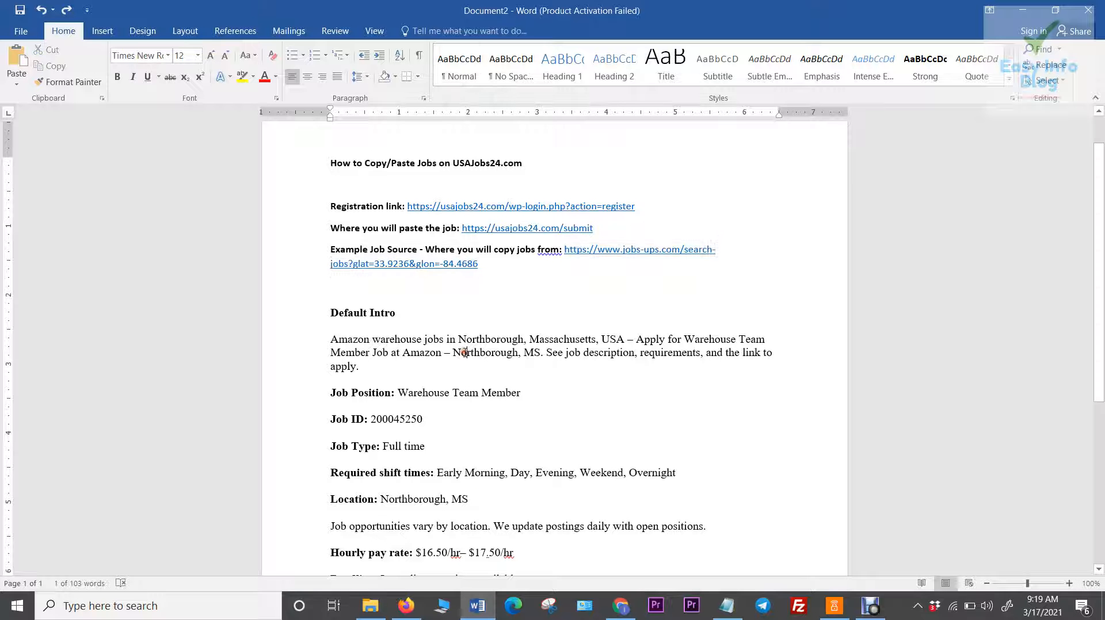
{"action": "scroll", "coordinate": [457, 355], "scroll_direction": "down", "scroll_amount": 1}
{"action": "scroll", "coordinate": [456, 355], "scroll_direction": "down", "scroll_amount": 1}
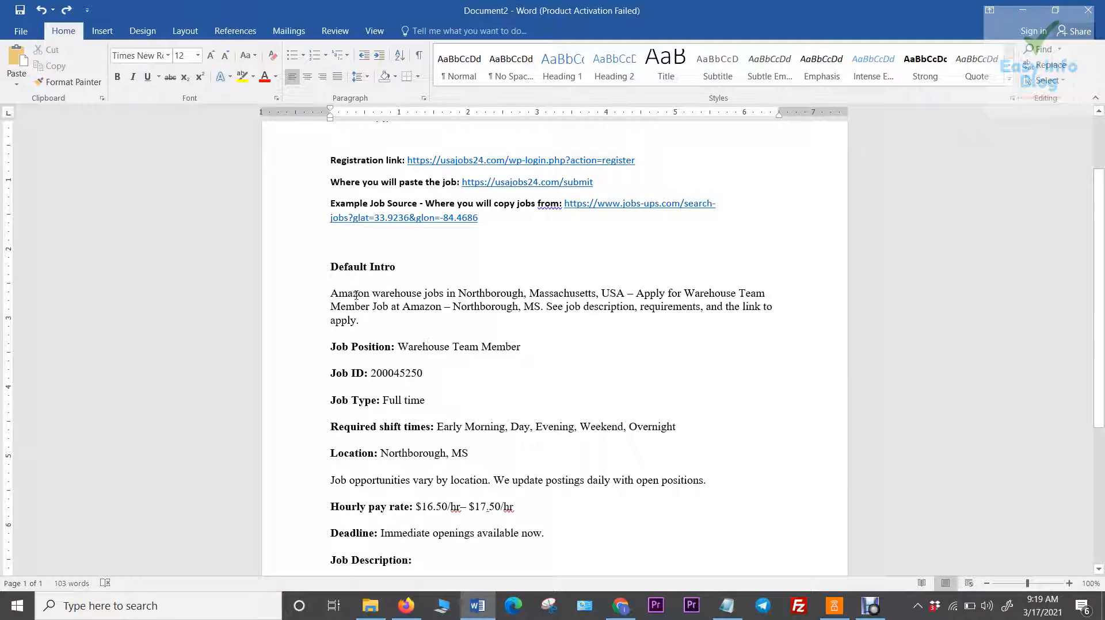
{"action": "left_click", "coordinate": [309, 270]}
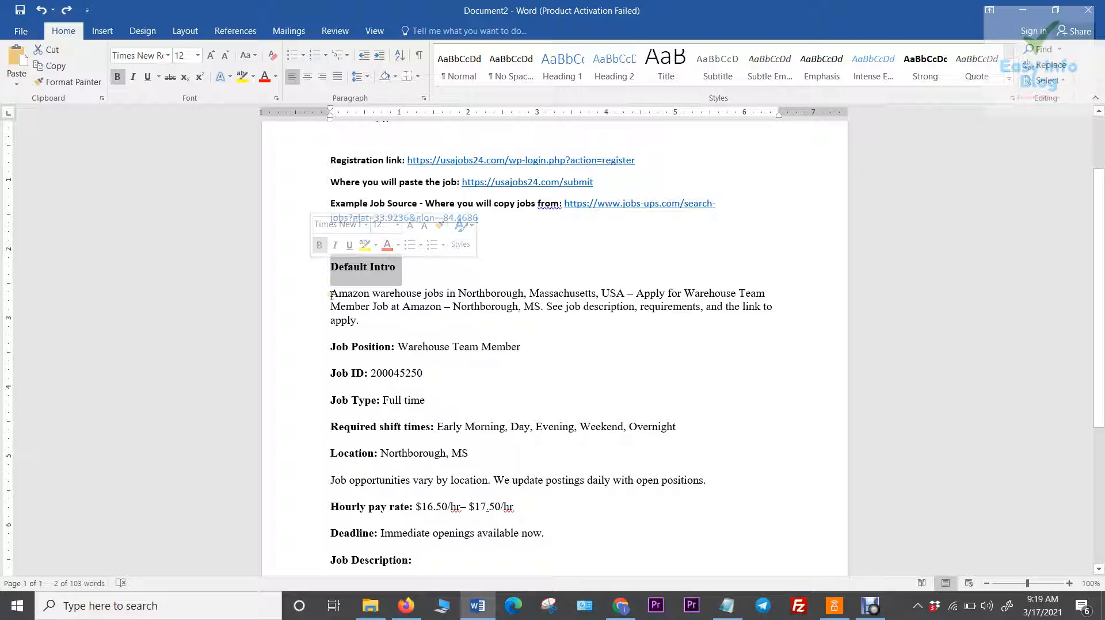
{"action": "left_click_drag", "start_coordinate": [332, 295], "coordinate": [447, 451]}
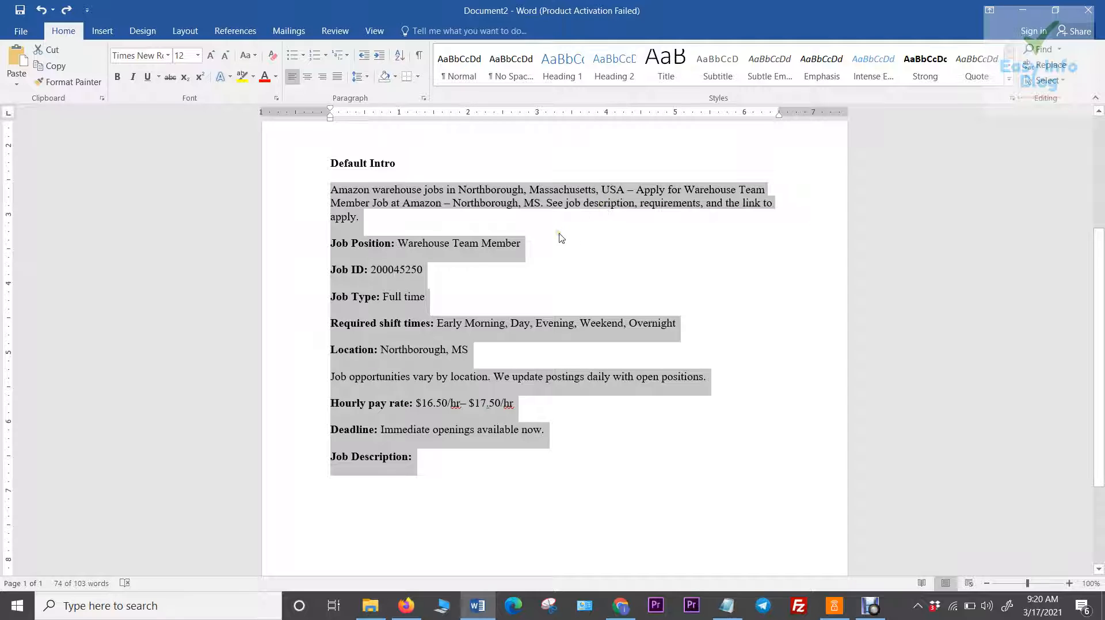
{"action": "left_click", "coordinate": [525, 240]}
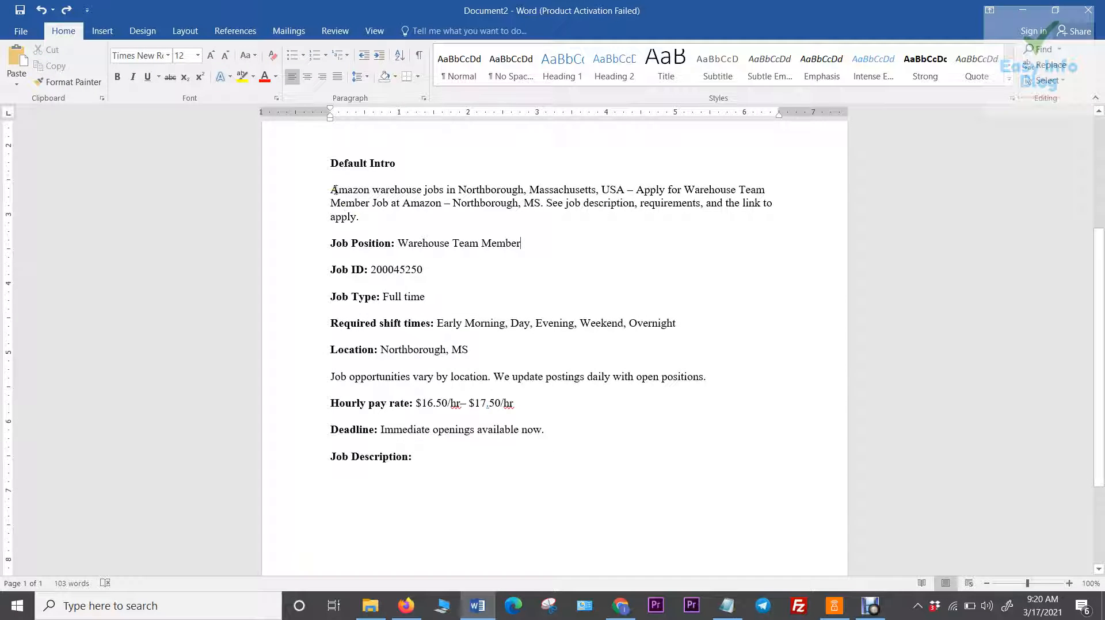
{"action": "left_click_drag", "start_coordinate": [331, 189], "coordinate": [430, 455]}
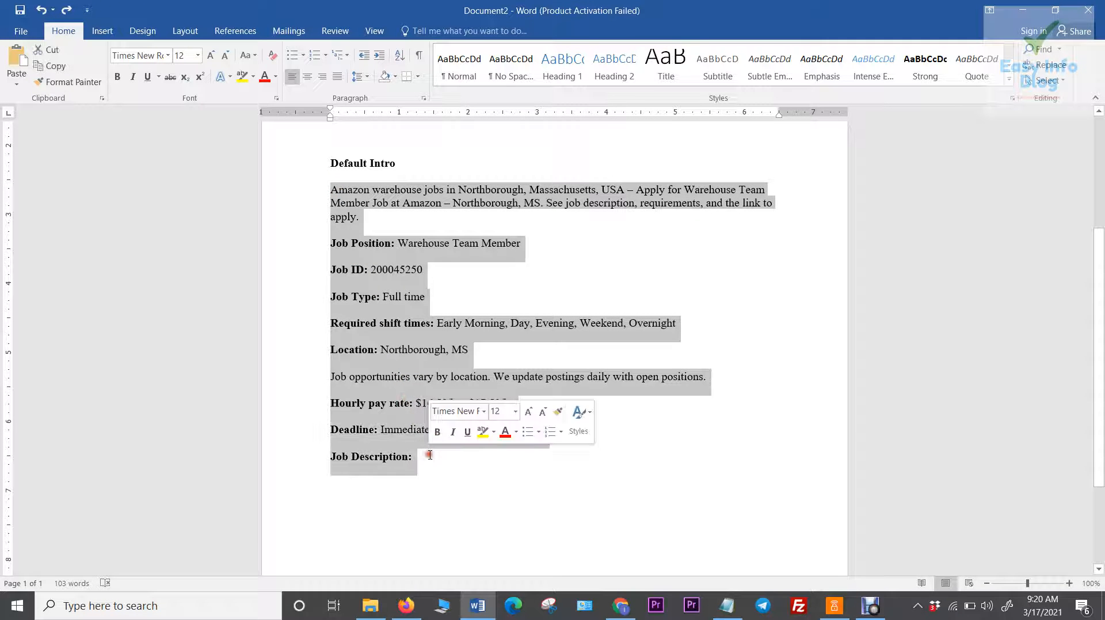
{"action": "right_click", "coordinate": [406, 390]}
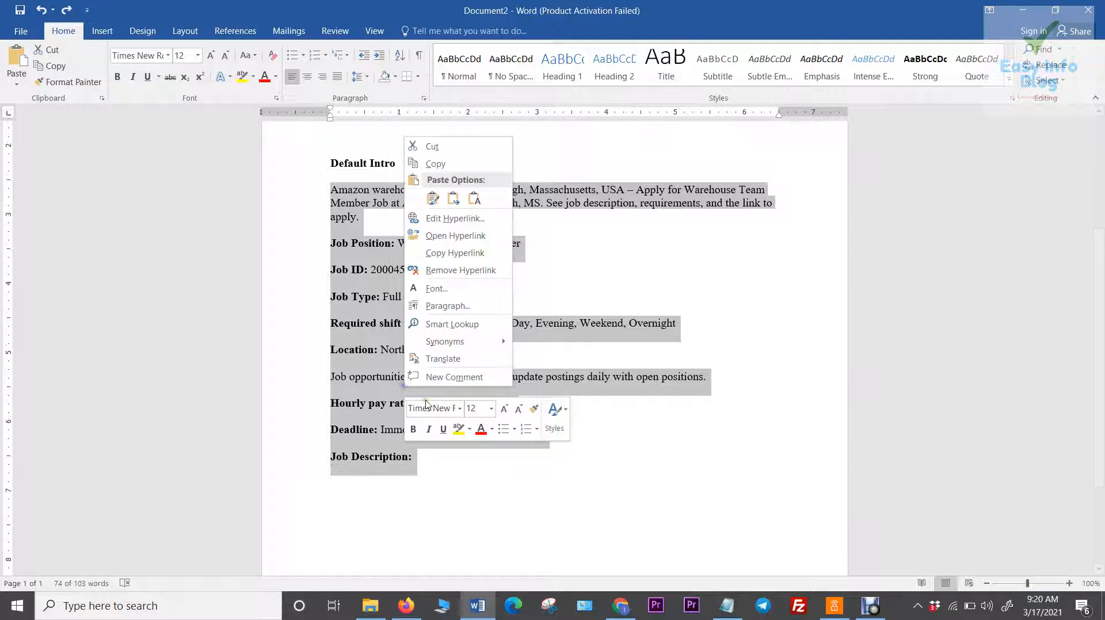
{"action": "left_click", "coordinate": [439, 165]}
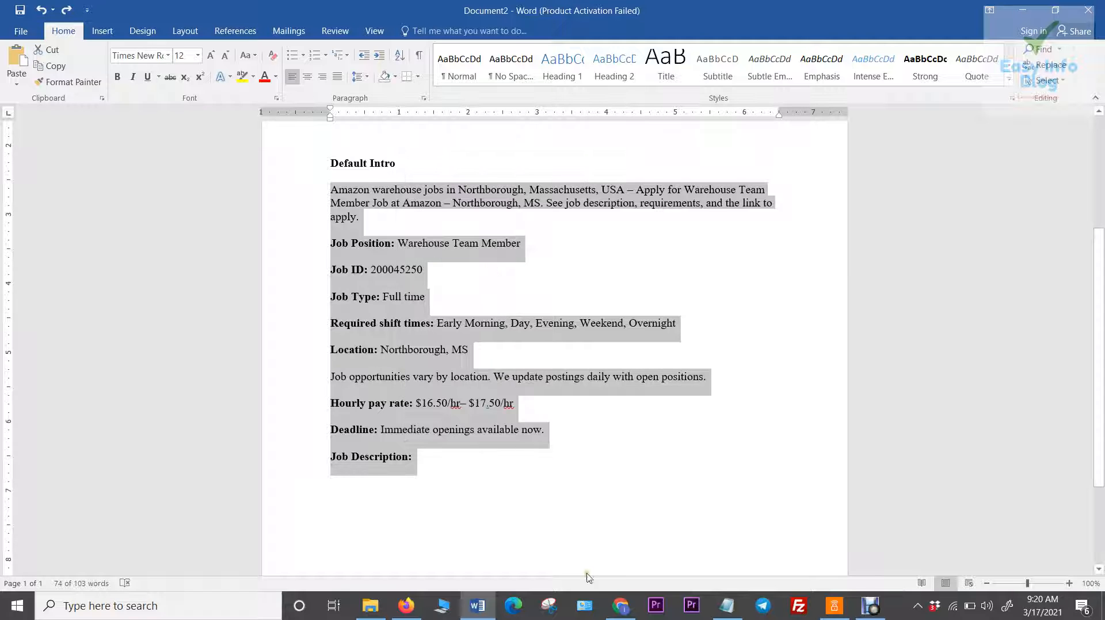
{"action": "left_click", "coordinate": [625, 611]}
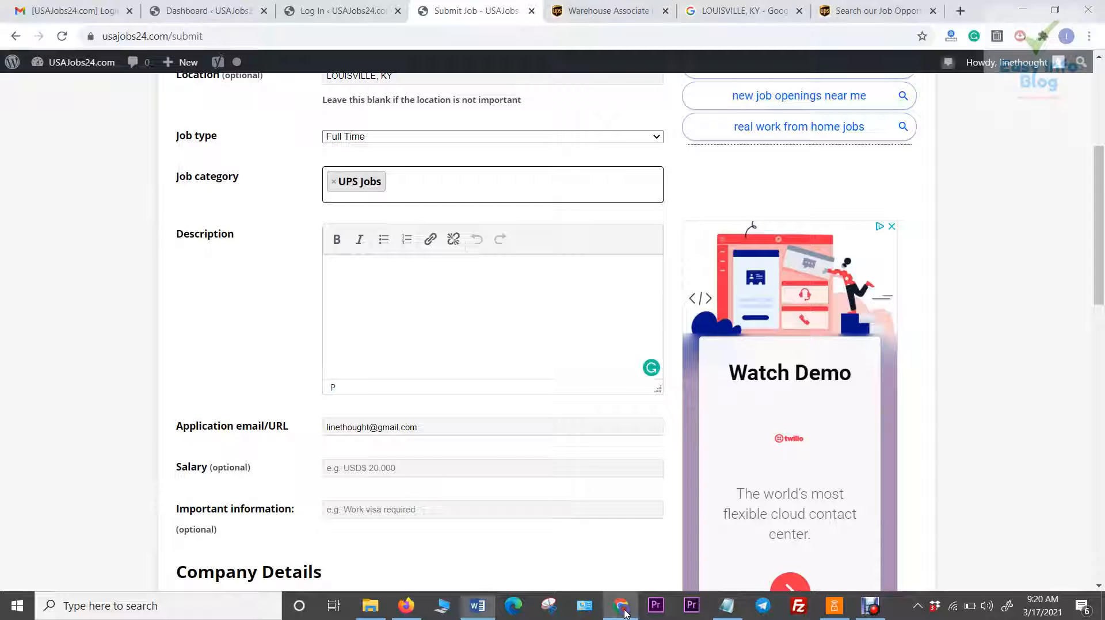
- Paste the template into the Description and replace the opening word Amazon with UPS
{"action": "left_click", "coordinate": [379, 294]}
{"action": "key", "text": "ctrl+v"}
{"action": "scroll", "coordinate": [414, 320], "scroll_direction": "up", "scroll_amount": 10}
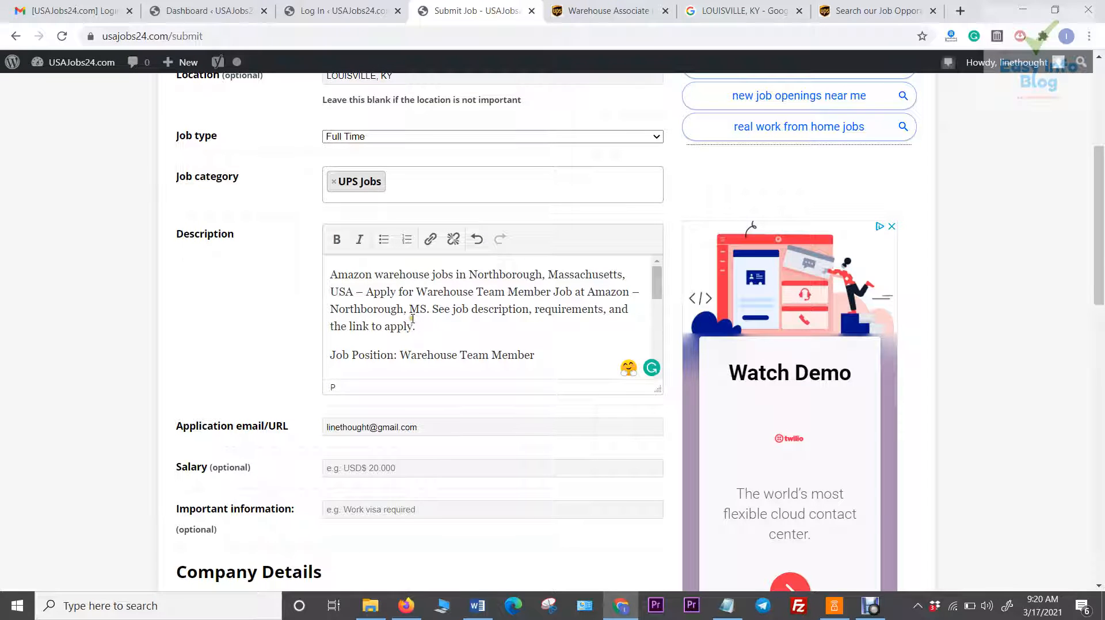
{"action": "scroll", "coordinate": [396, 320], "scroll_direction": "up", "scroll_amount": 2}
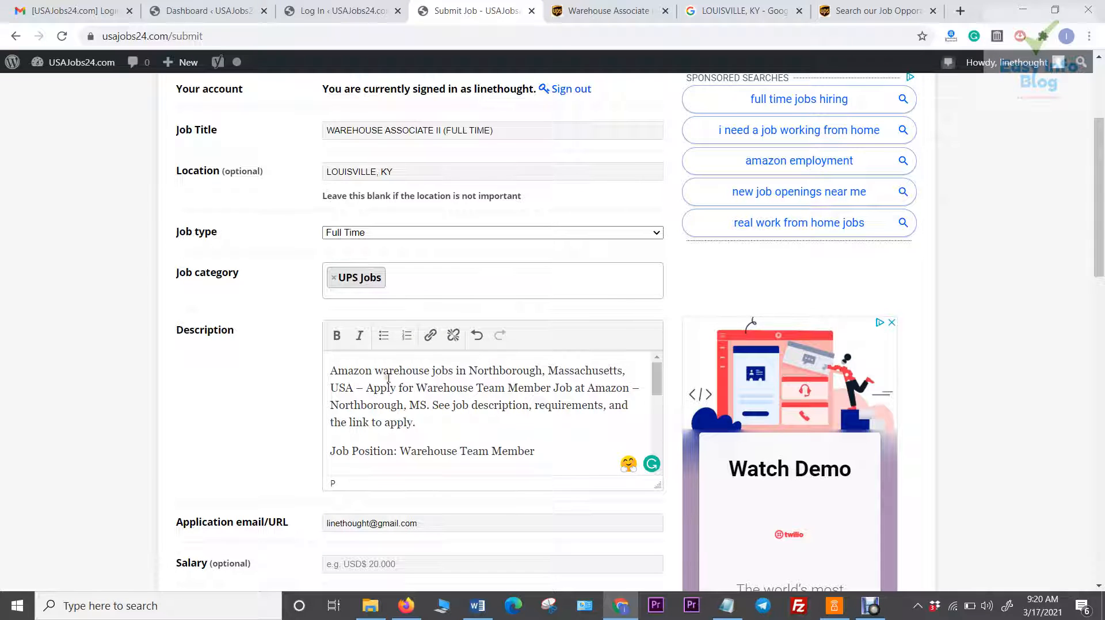
{"action": "left_click_drag", "start_coordinate": [373, 373], "coordinate": [329, 366]}
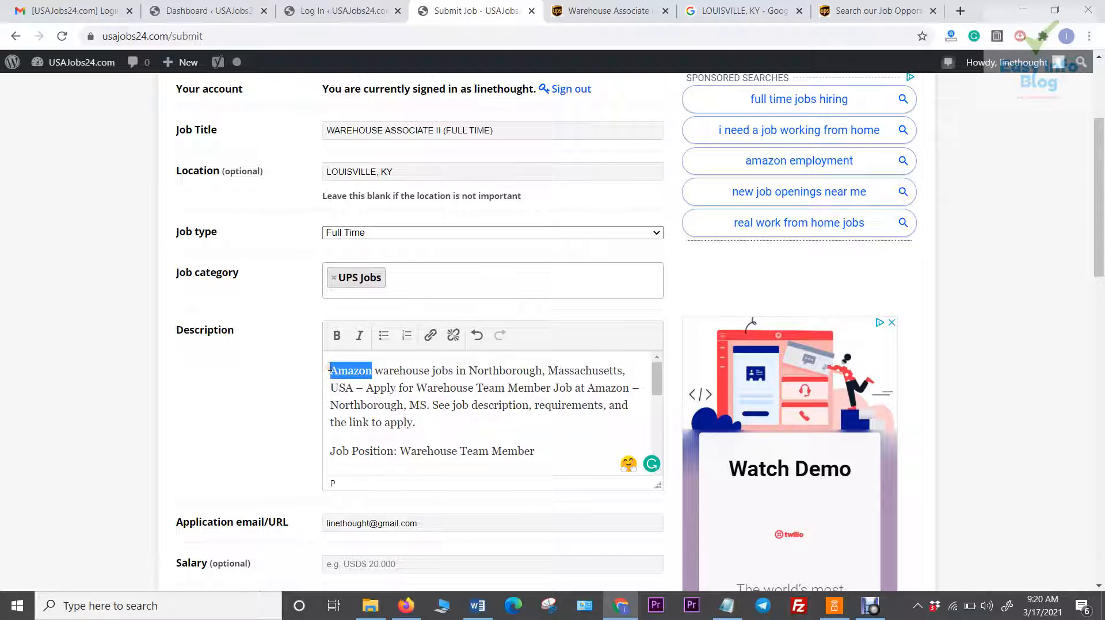
{"action": "type", "text": "P"}
{"action": "key", "text": "BackSpace"}
{"action": "type", "text": "UPS"}
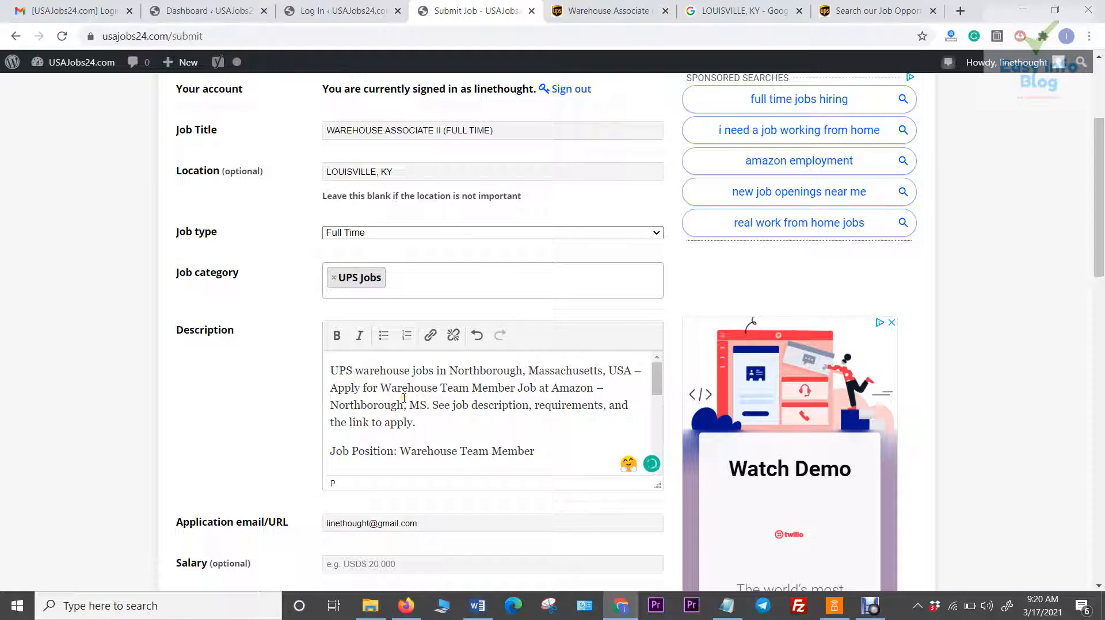
- Copy LOUISVILLE from the Location field and paste it over Northborough in the description
{"action": "scroll", "coordinate": [404, 408], "scroll_direction": "up", "scroll_amount": 2}
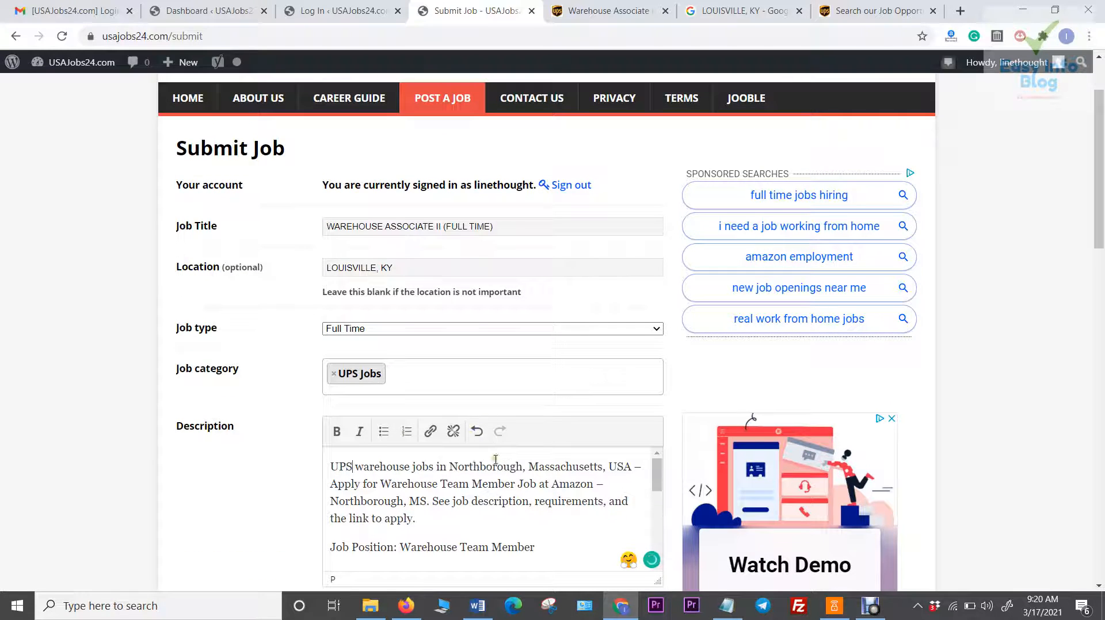
{"action": "left_click", "coordinate": [450, 466]}
{"action": "left_click_drag", "start_coordinate": [451, 467], "coordinate": [602, 469]}
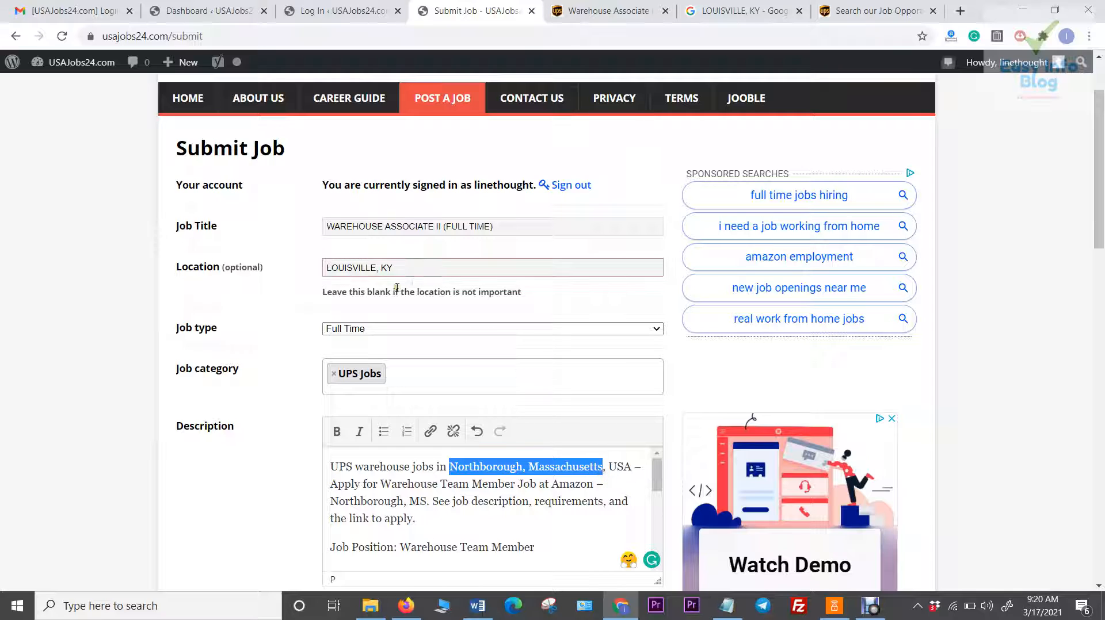
{"action": "left_click", "coordinate": [373, 266]}
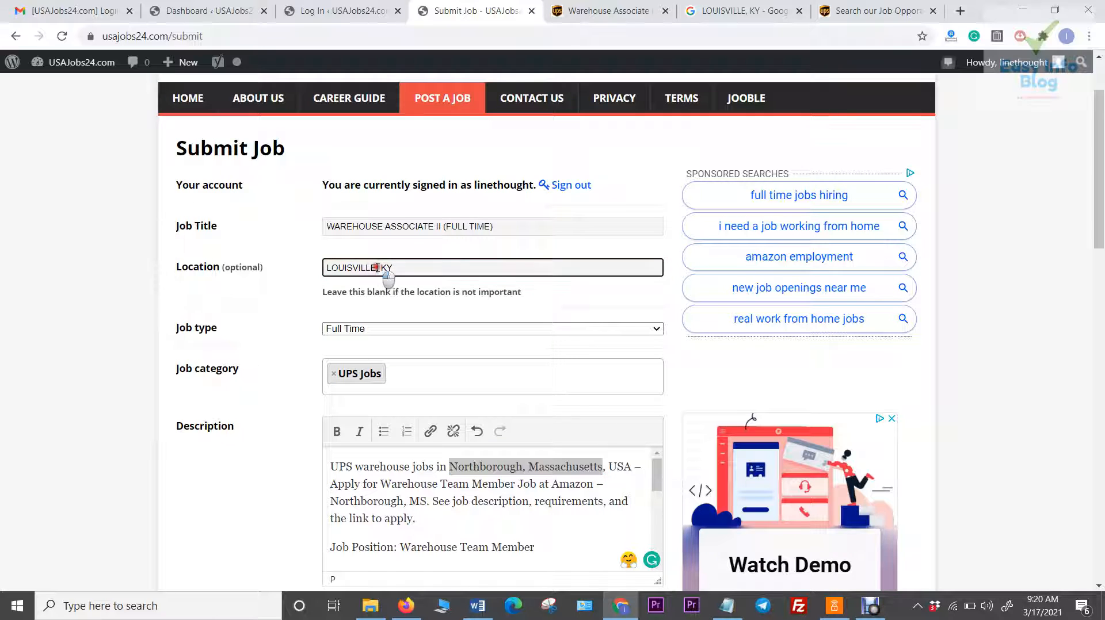
{"action": "left_click_drag", "start_coordinate": [375, 267], "coordinate": [326, 268]}
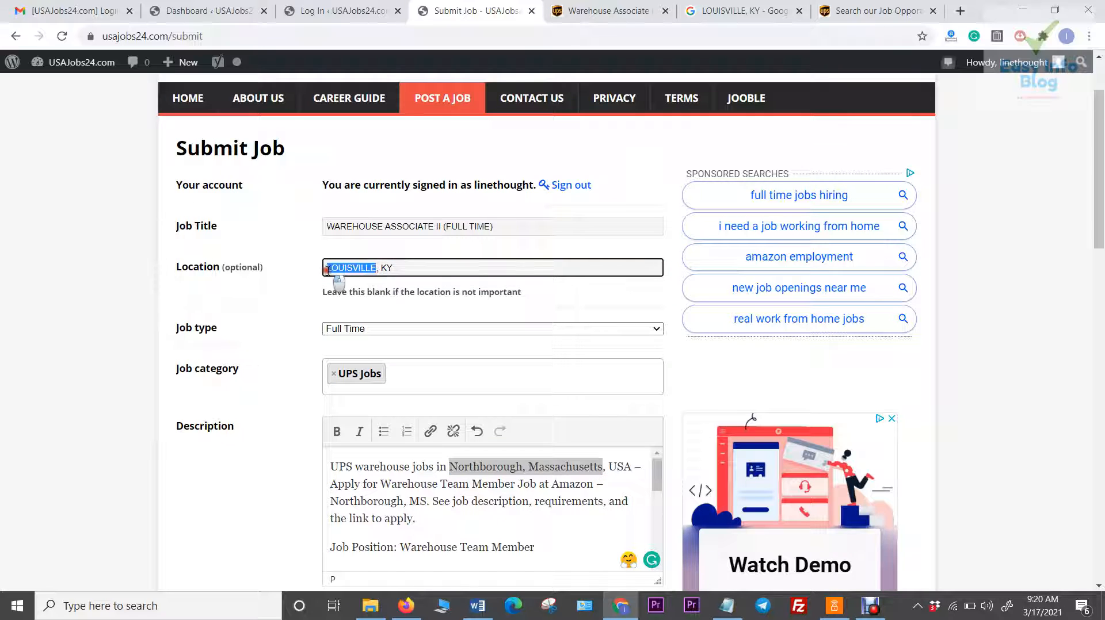
{"action": "left_click", "coordinate": [570, 468]}
{"action": "left_click_drag", "start_coordinate": [523, 467], "coordinate": [451, 459]}
{"action": "key", "text": "ctrl+v"}
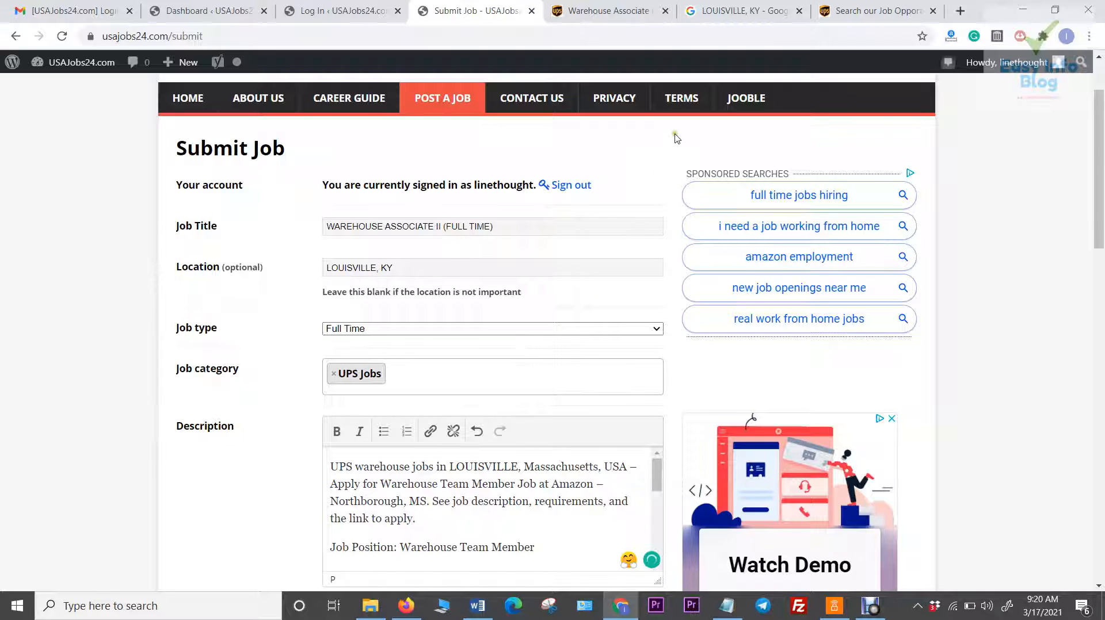
- Replace Massachusetts with Kentucky, copied from the Louisville search result, in the description
{"action": "left_click", "coordinate": [767, 7]}
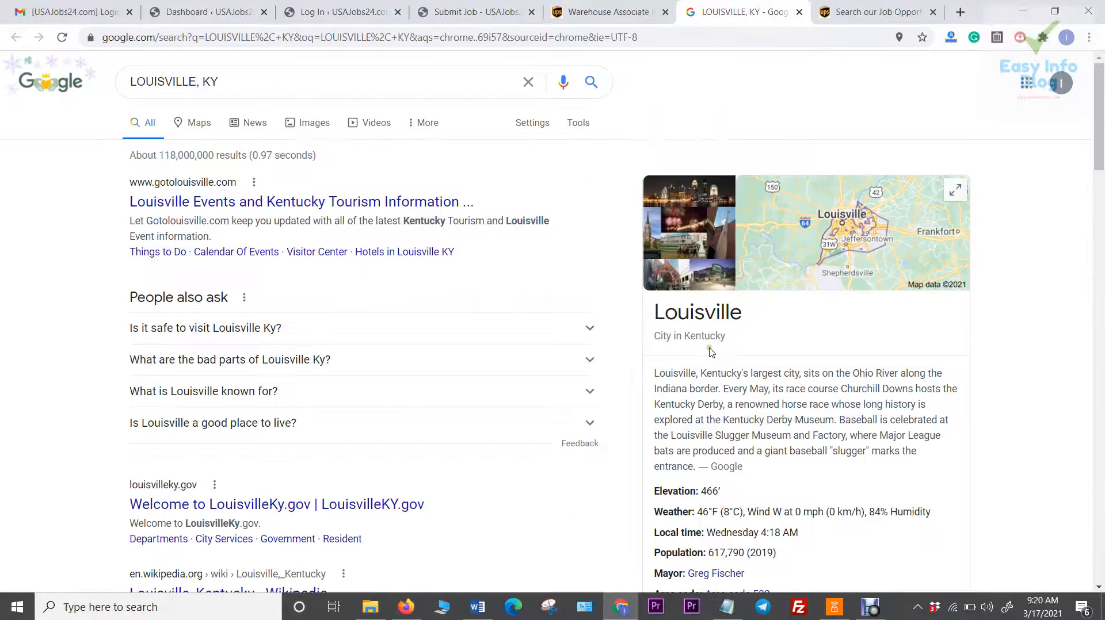
{"action": "left_click_drag", "start_coordinate": [726, 336], "coordinate": [686, 337]}
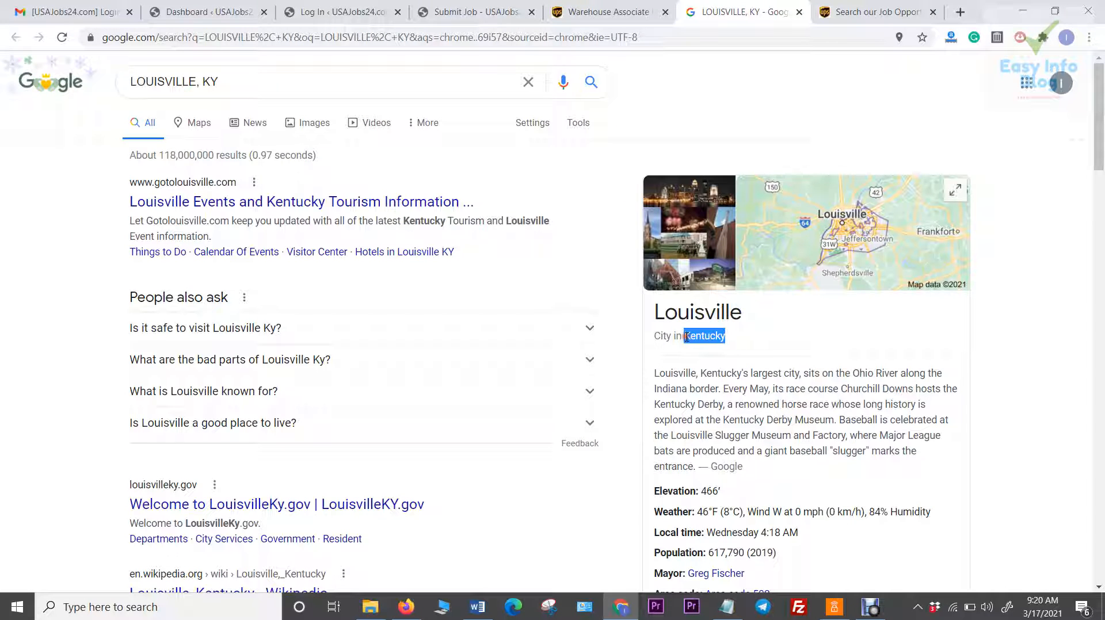
{"action": "left_click", "coordinate": [477, 12]}
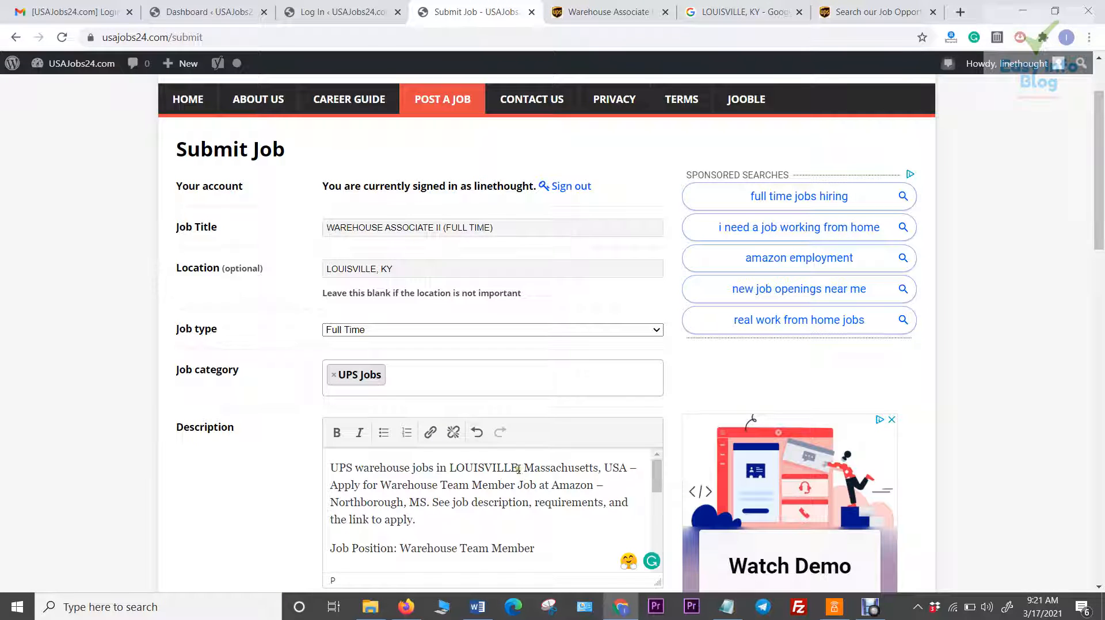
{"action": "type", "text": ","}
{"action": "double_click", "coordinate": [582, 470]}
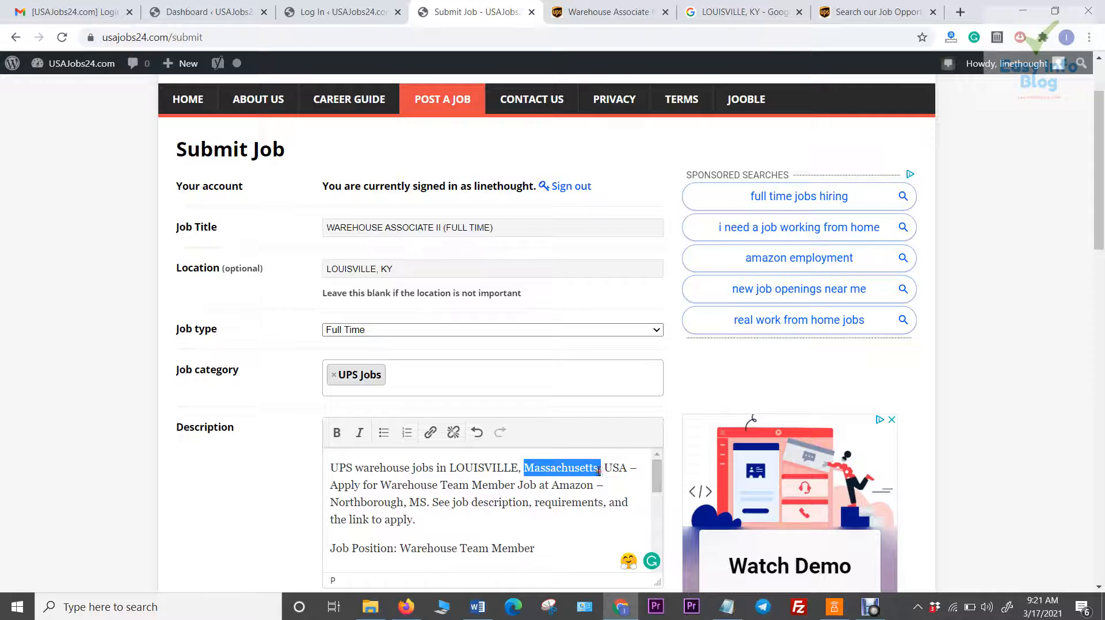
{"action": "left_click", "coordinate": [598, 469]}
{"action": "double_click", "coordinate": [528, 468]}
{"action": "key", "text": "ctrl+v"}
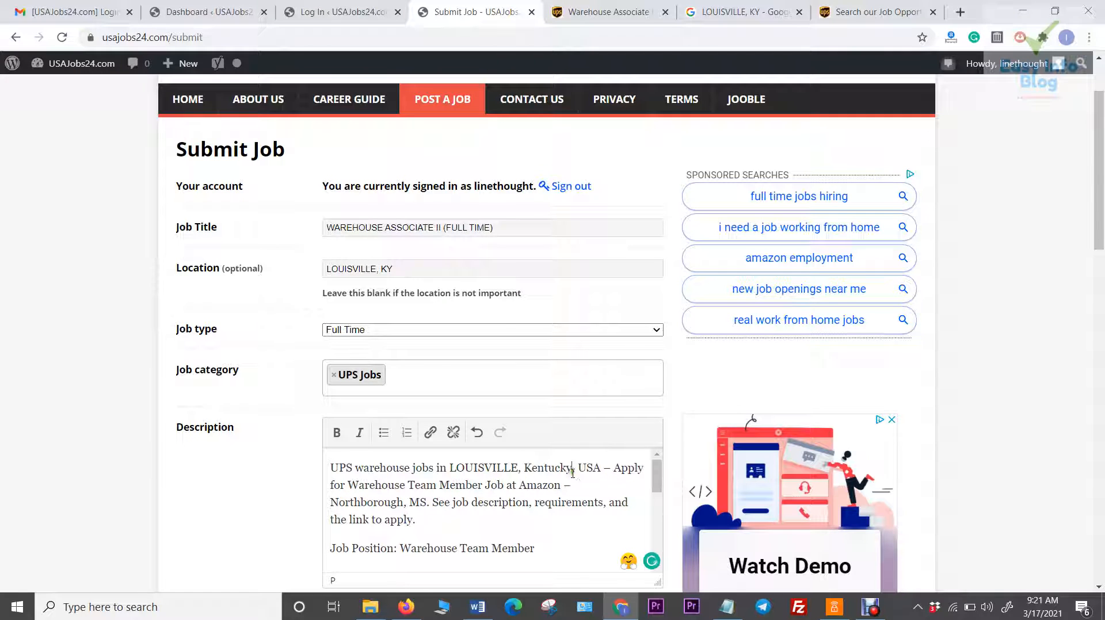
{"action": "left_click", "coordinate": [615, 467]}
{"action": "left_click_drag", "start_coordinate": [616, 467], "coordinate": [444, 506]}
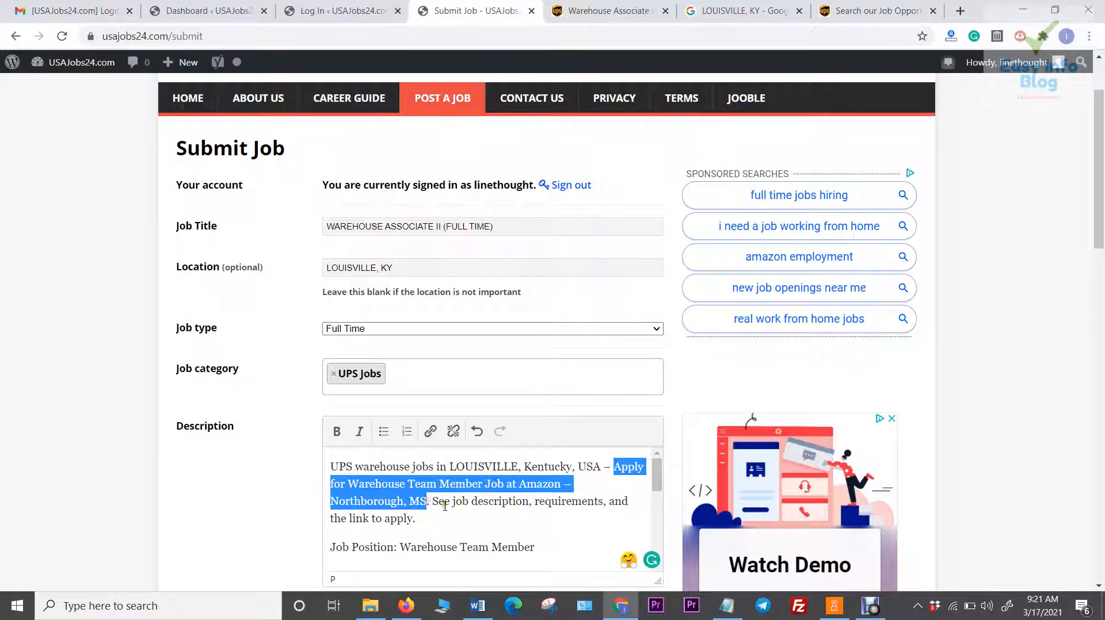
{"action": "left_click", "coordinate": [625, 482]}
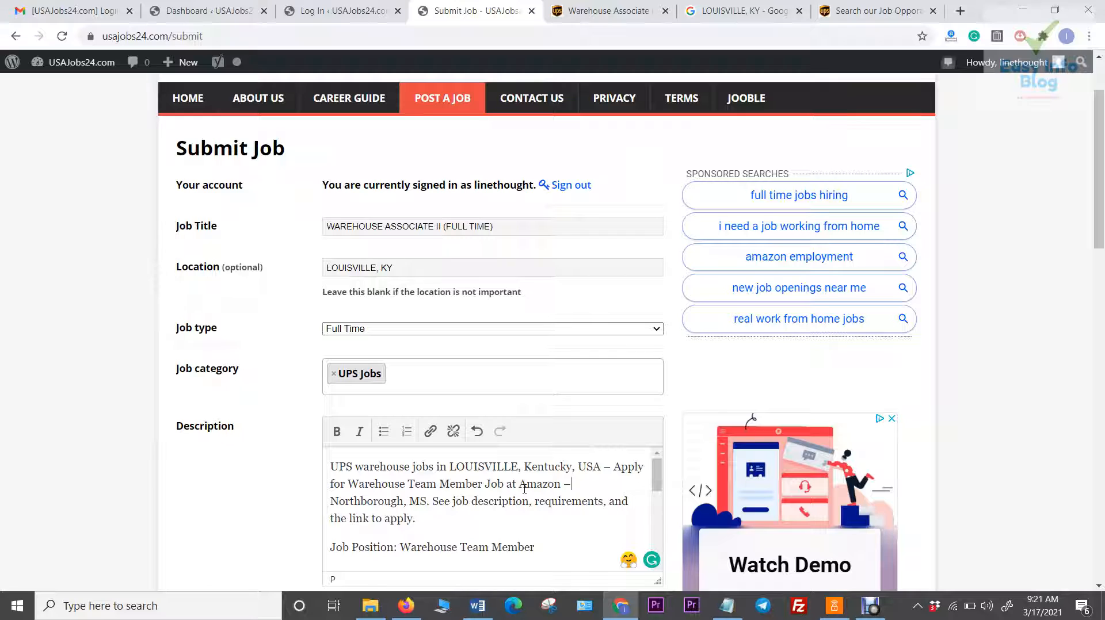
{"action": "left_click", "coordinate": [449, 231]}
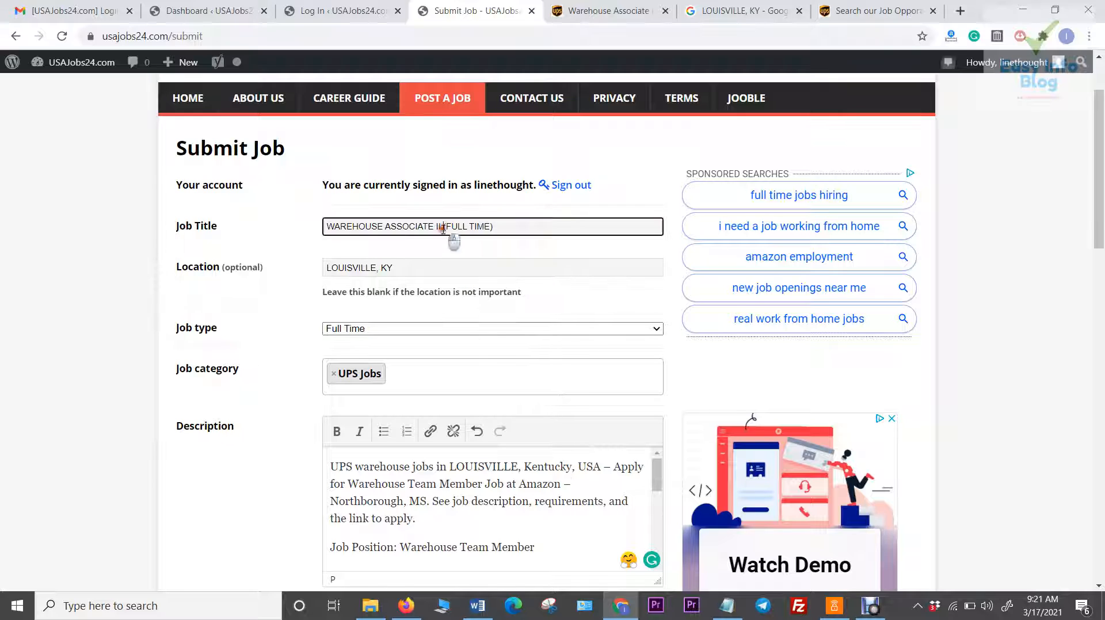
- Paste the job title WAREHOUSE ASSOCIATE II (FULL TIME) over Warehouse Team Member in the apply sentence
{"action": "triple_click", "coordinate": [444, 228]}
{"action": "left_click", "coordinate": [443, 229]}
{"action": "left_click_drag", "start_coordinate": [494, 227], "coordinate": [326, 227]}
{"action": "key", "text": "ctrl+c"}
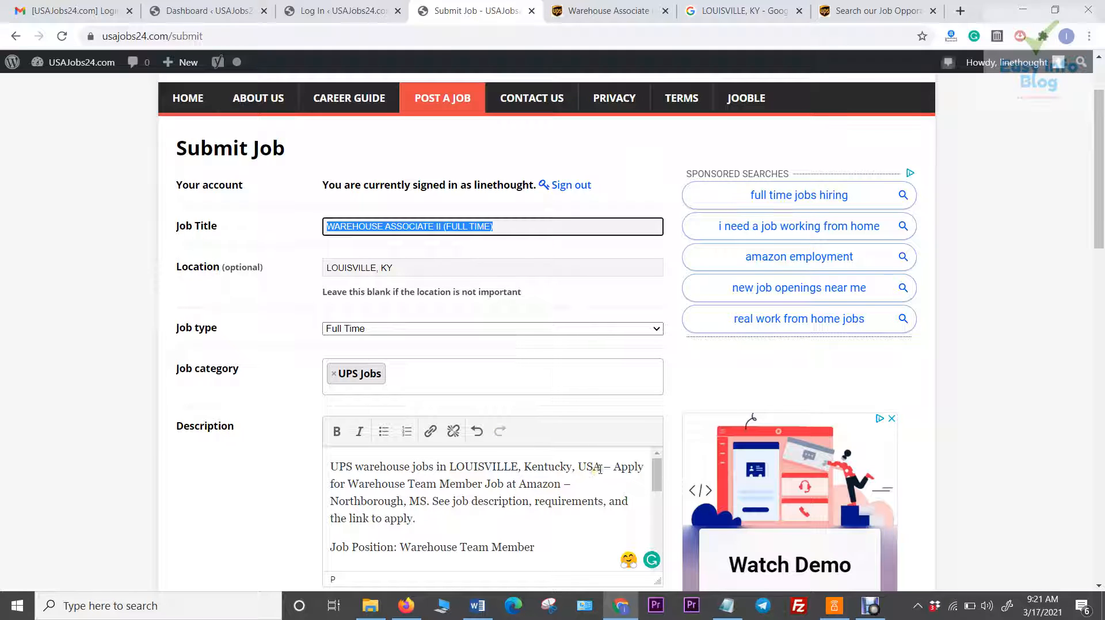
{"action": "left_click_drag", "start_coordinate": [348, 484], "coordinate": [486, 483]}
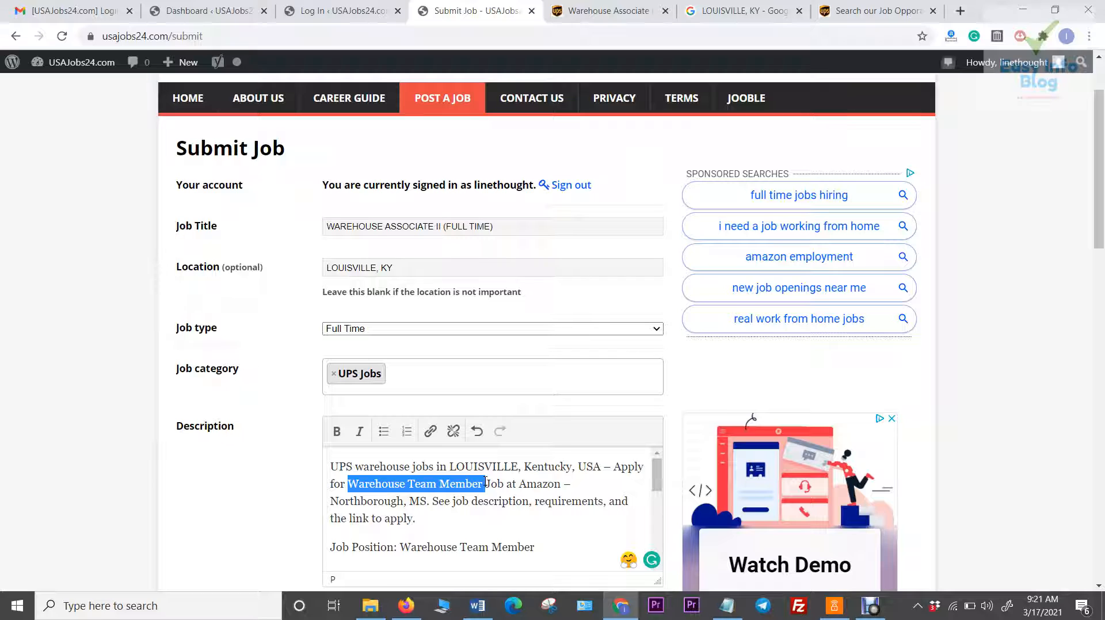
{"action": "key", "text": "BackSpace"}
{"action": "key", "text": "ctrl+v"}
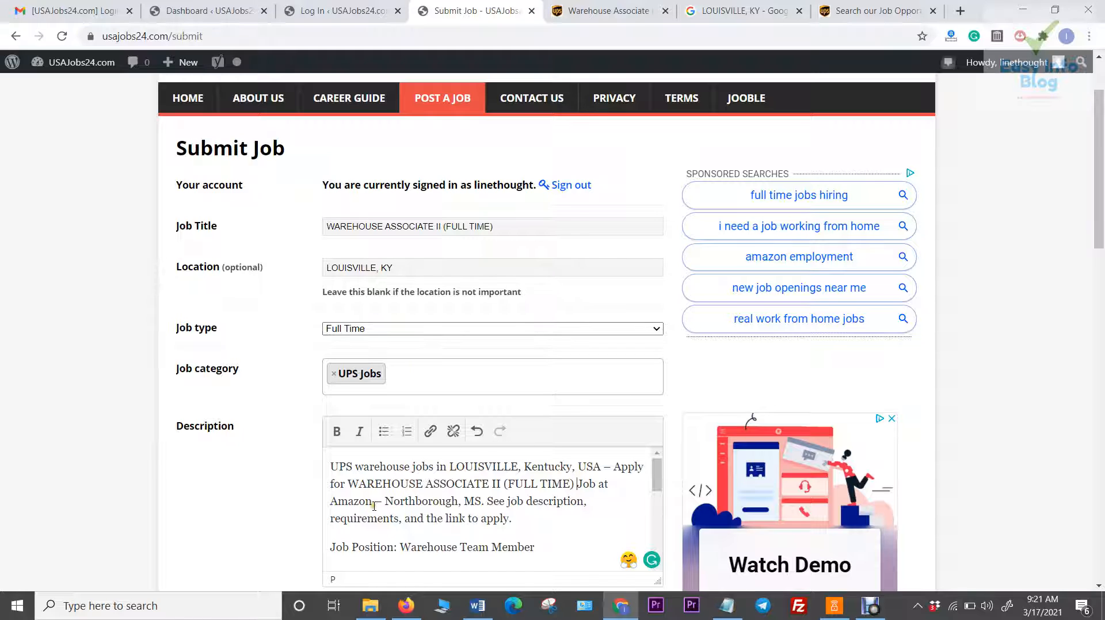
- Type UPS over Amazon and paste LOUISVILLE, KY over Northborough, MS
{"action": "left_click_drag", "start_coordinate": [373, 503], "coordinate": [331, 501]}
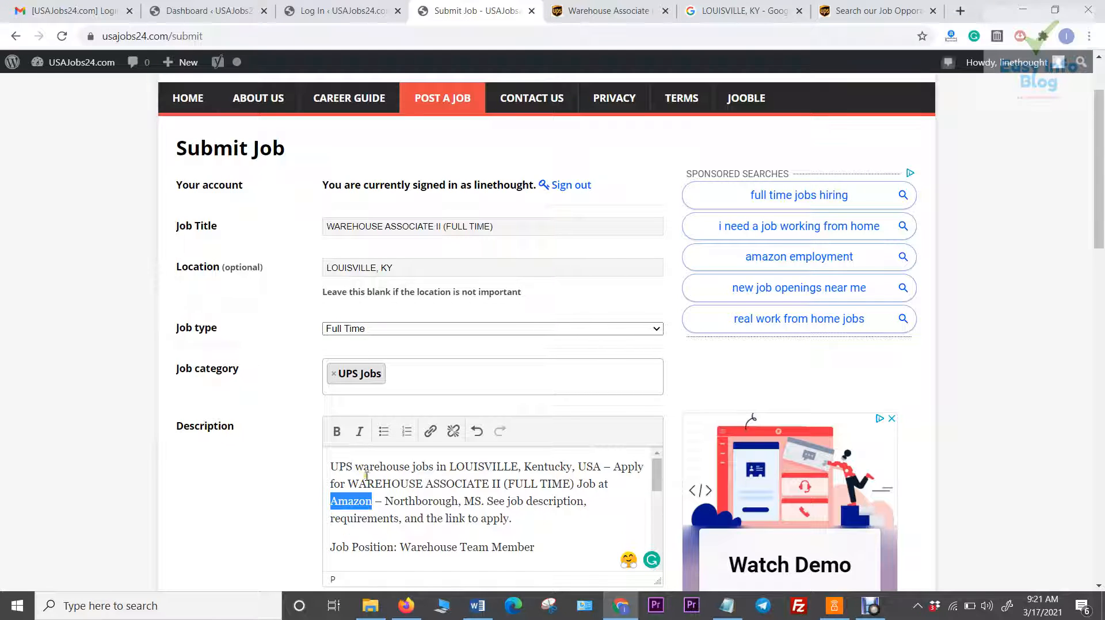
{"action": "type", "text": "UPS –"}
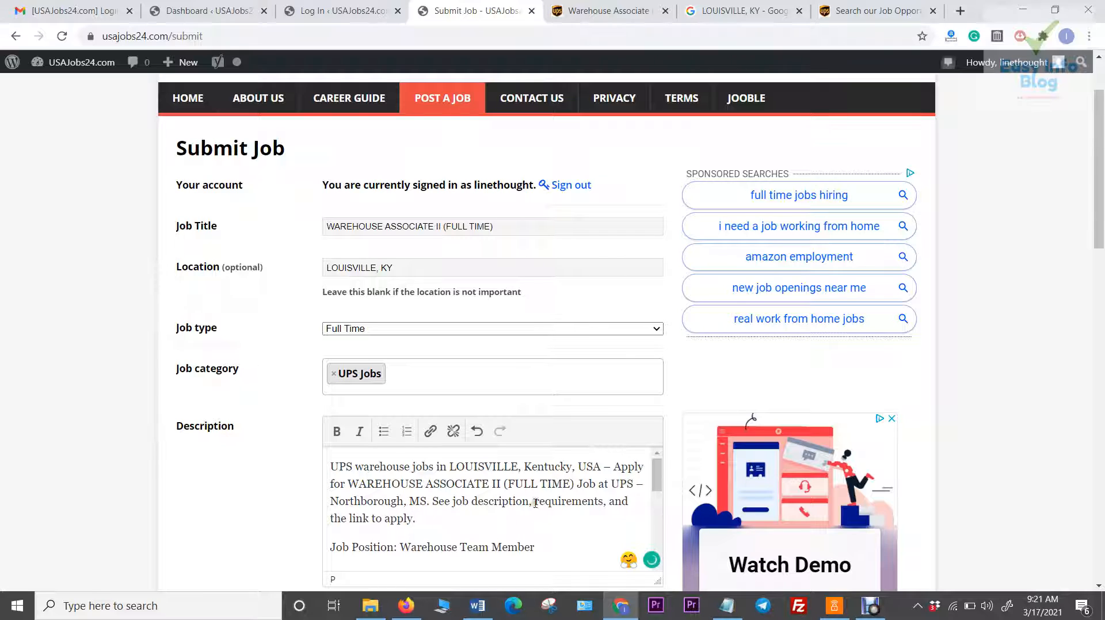
{"action": "left_click_drag", "start_coordinate": [427, 503], "coordinate": [334, 505]}
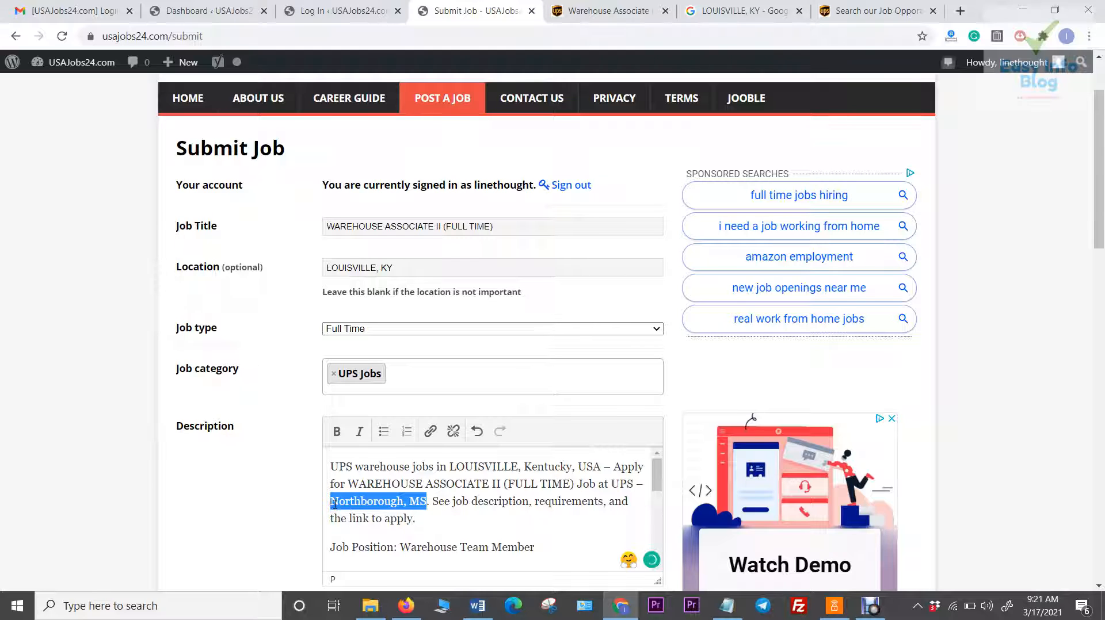
{"action": "left_click_drag", "start_coordinate": [403, 269], "coordinate": [324, 274]}
{"action": "key", "text": "ctrl+c"}
{"action": "left_click", "coordinate": [426, 504]}
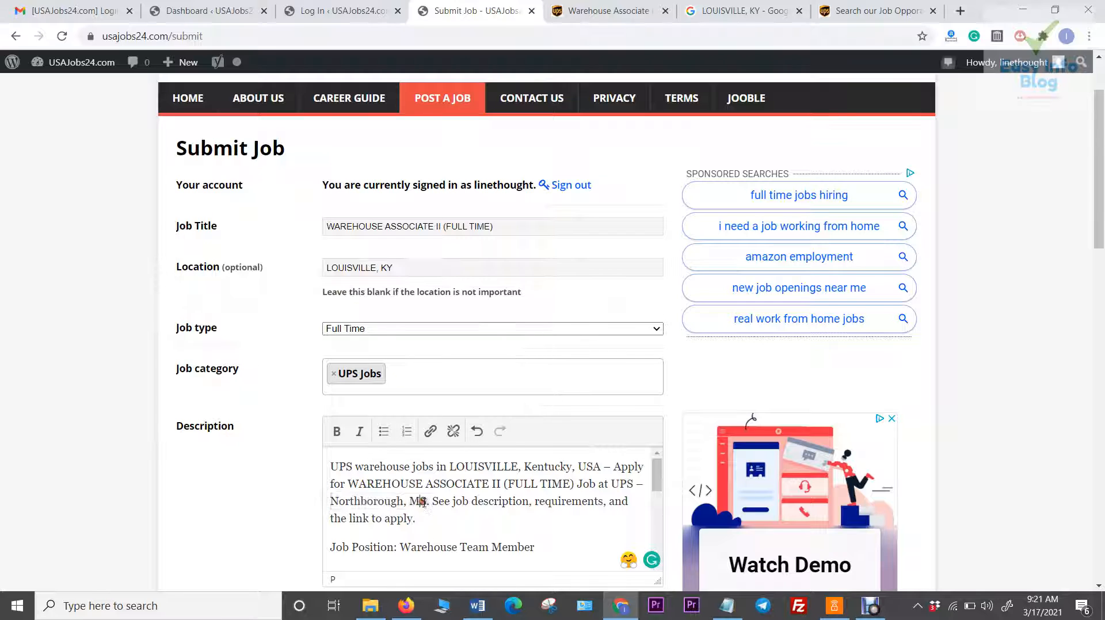
{"action": "left_click_drag", "start_coordinate": [426, 504], "coordinate": [330, 495]}
{"action": "key", "text": "ctrl+v"}
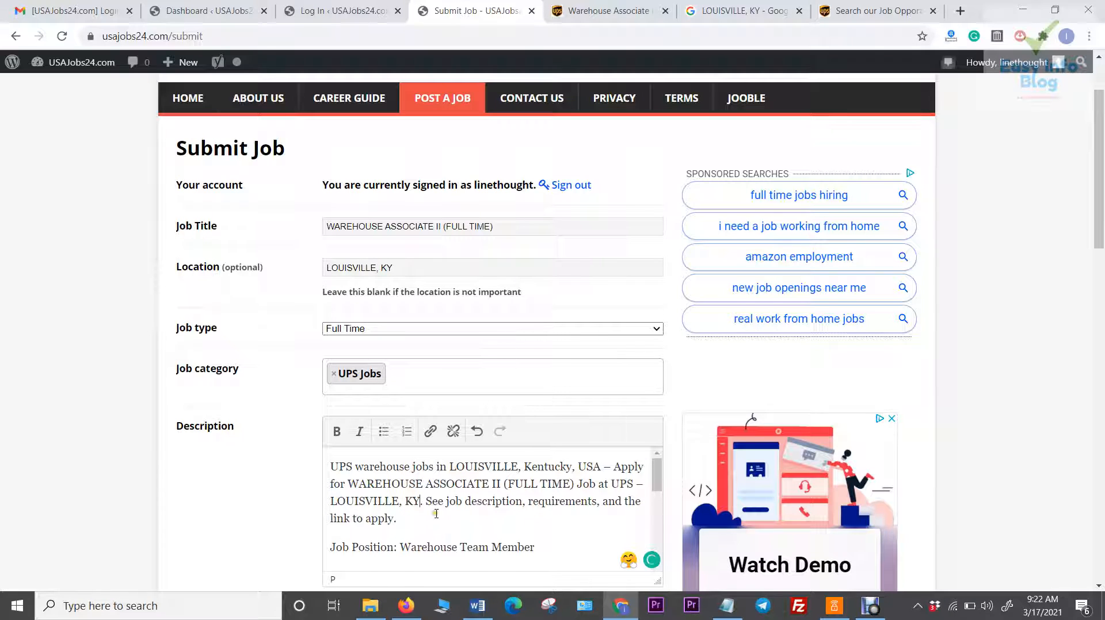
{"action": "left_click_drag", "start_coordinate": [426, 501], "coordinate": [433, 513]}
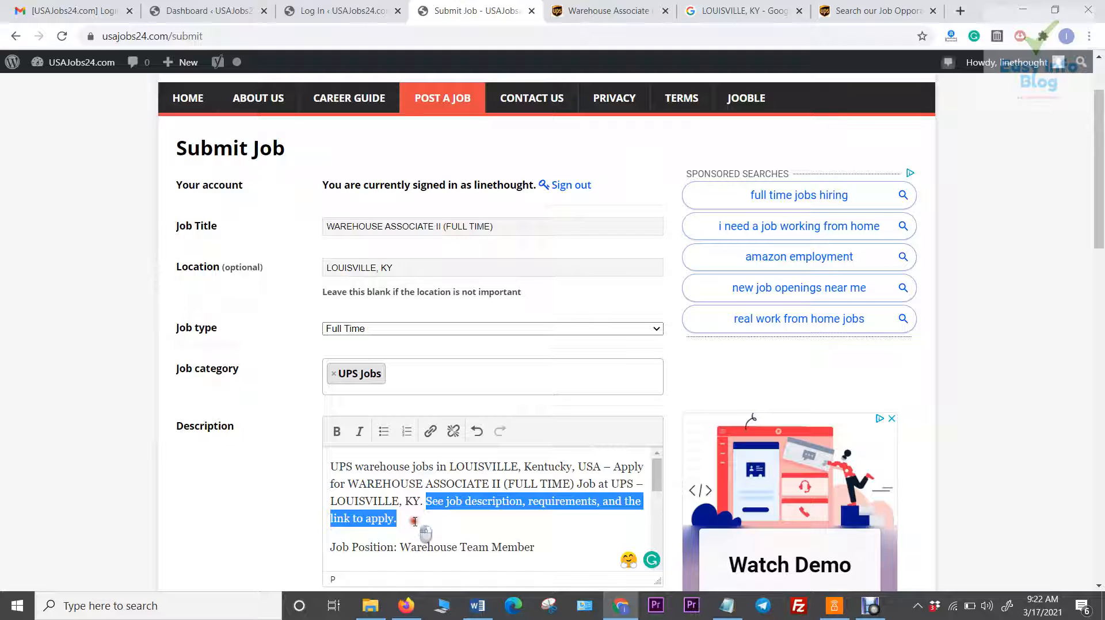
{"action": "scroll", "coordinate": [414, 521], "scroll_direction": "down", "scroll_amount": 2}
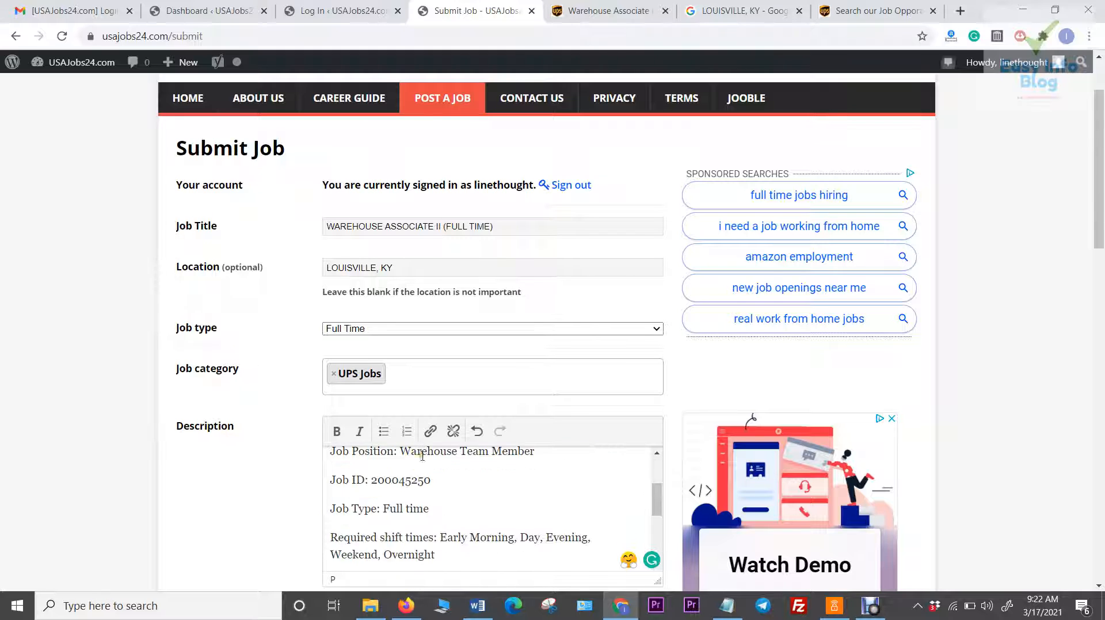
- Make the Job Position: label bold
{"action": "scroll", "coordinate": [412, 520], "scroll_direction": "up", "scroll_amount": 2}
{"action": "left_click", "coordinate": [405, 517]}
{"action": "scroll", "coordinate": [410, 525], "scroll_direction": "down", "scroll_amount": 3}
{"action": "scroll", "coordinate": [461, 522], "scroll_direction": "up", "scroll_amount": 3}
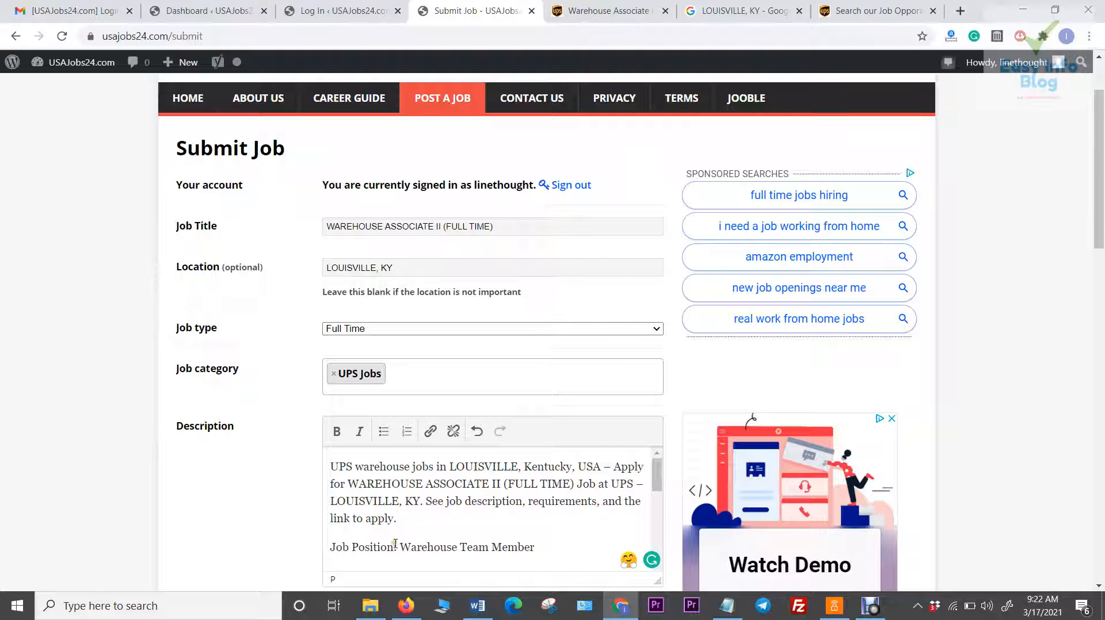
{"action": "left_click_drag", "start_coordinate": [398, 549], "coordinate": [332, 548]}
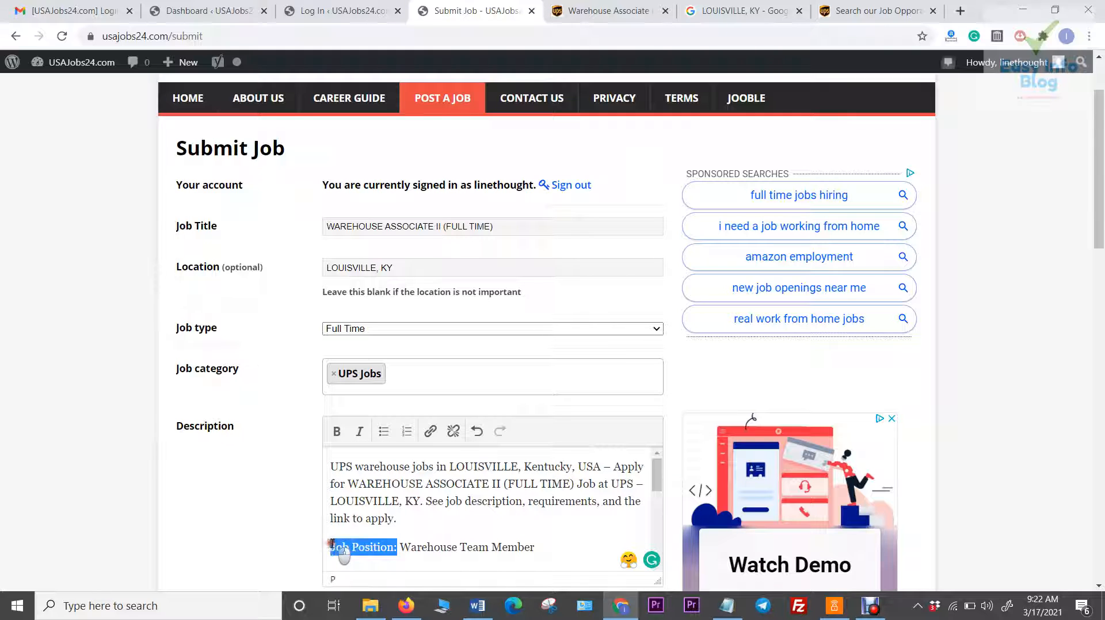
{"action": "left_click", "coordinate": [337, 431]}
- Paste WAREHOUSE ASSOCIATE II (FULL TIME) over Warehouse Team Member on the Job Position line
{"action": "scroll", "coordinate": [425, 509], "scroll_direction": "down", "scroll_amount": 2}
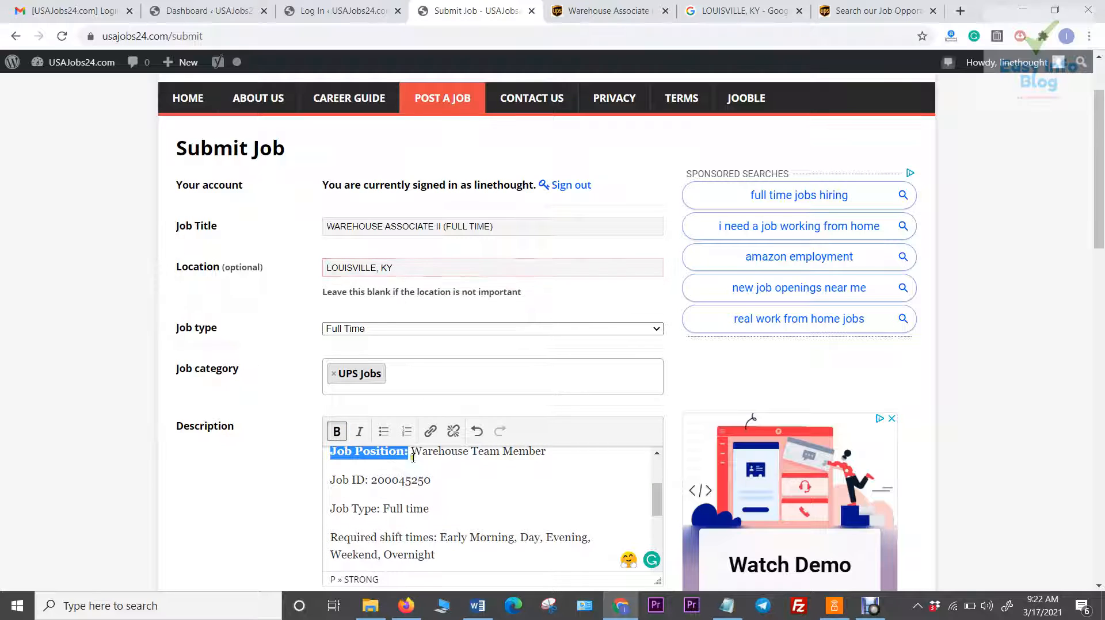
{"action": "left_click", "coordinate": [433, 226]}
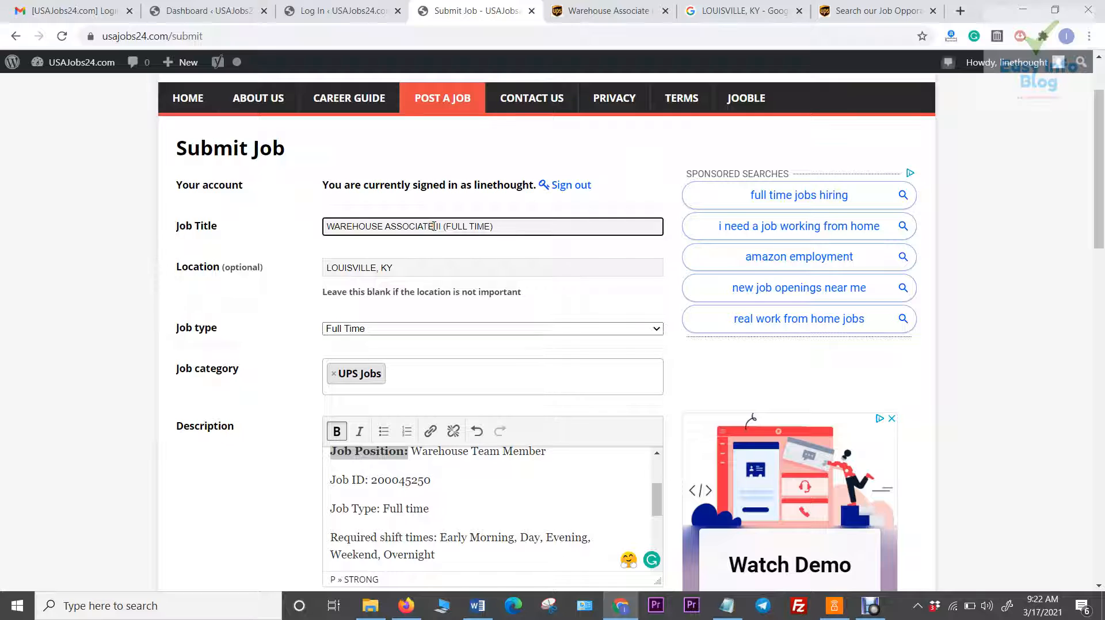
{"action": "triple_click", "coordinate": [435, 226]}
{"action": "key", "text": "ctrl+c"}
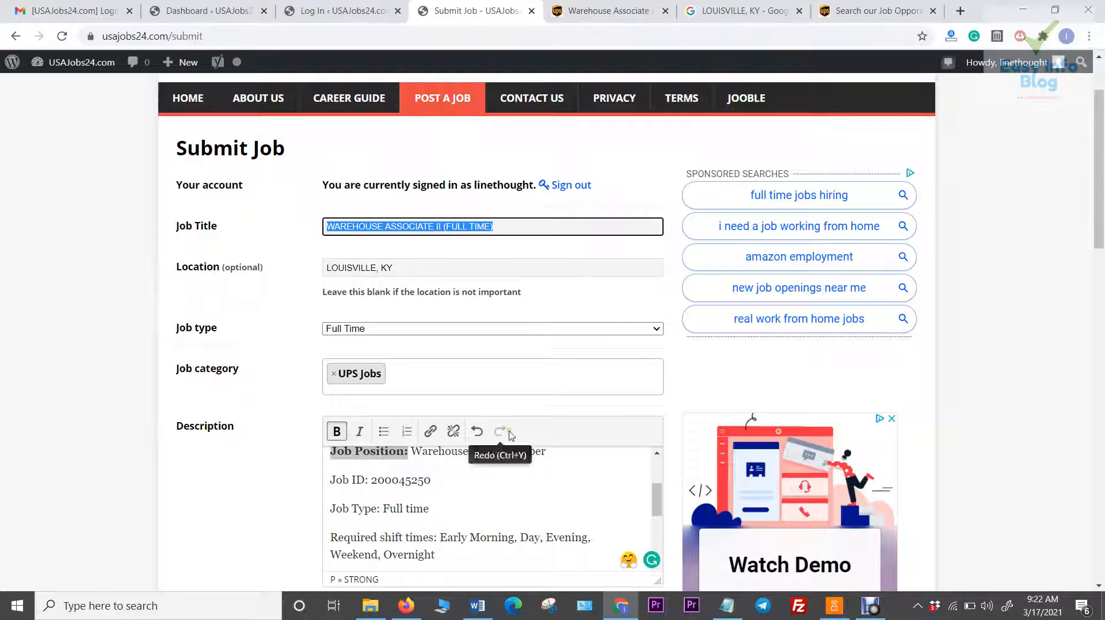
{"action": "left_click_drag", "start_coordinate": [555, 456], "coordinate": [415, 541]}
{"action": "key", "text": "BackSpace"}
{"action": "key", "text": "ctrl+v"}
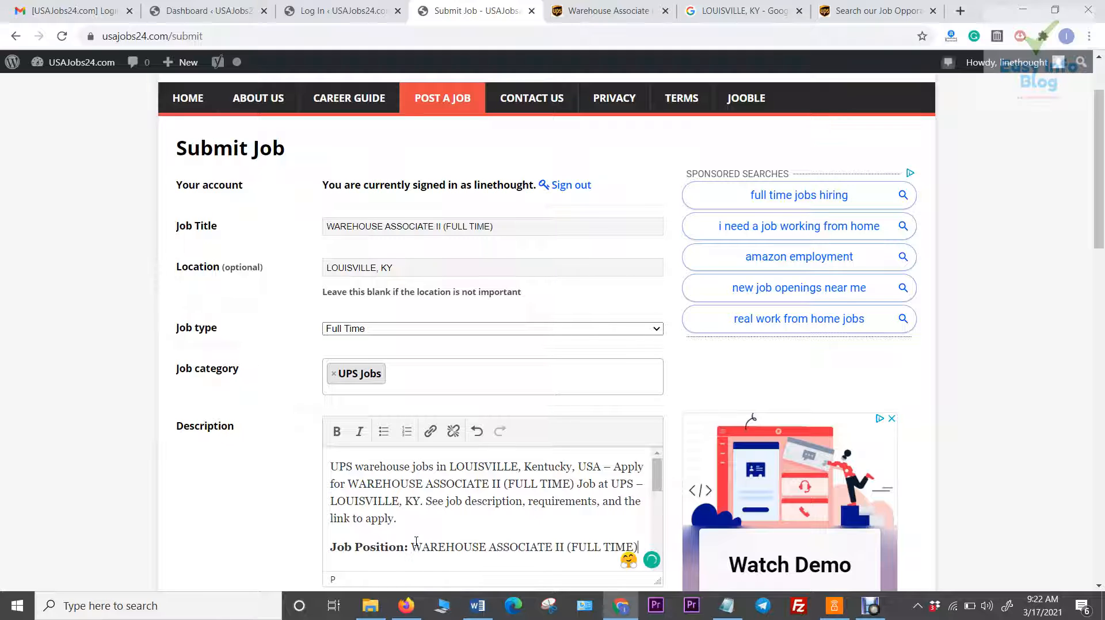
{"action": "scroll", "coordinate": [426, 534], "scroll_direction": "down", "scroll_amount": 2}
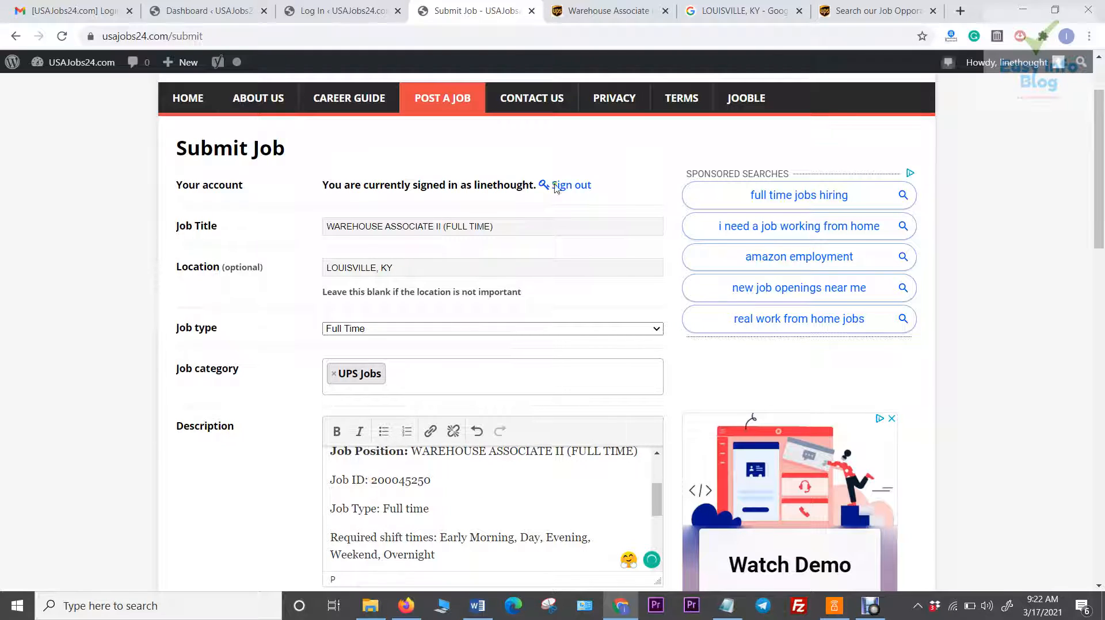
- Replace Job ID 200045250 with KYLSE99 copied from the UPS posting
{"action": "left_click", "coordinate": [606, 7]}
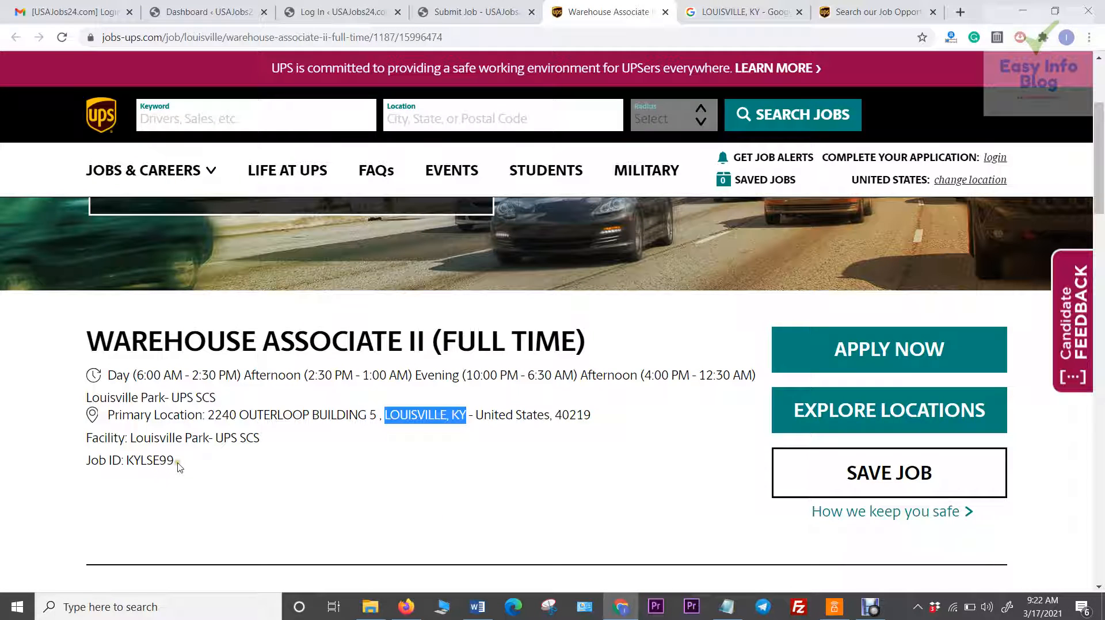
{"action": "left_click_drag", "start_coordinate": [175, 462], "coordinate": [101, 460]}
{"action": "left_click", "coordinate": [109, 462]}
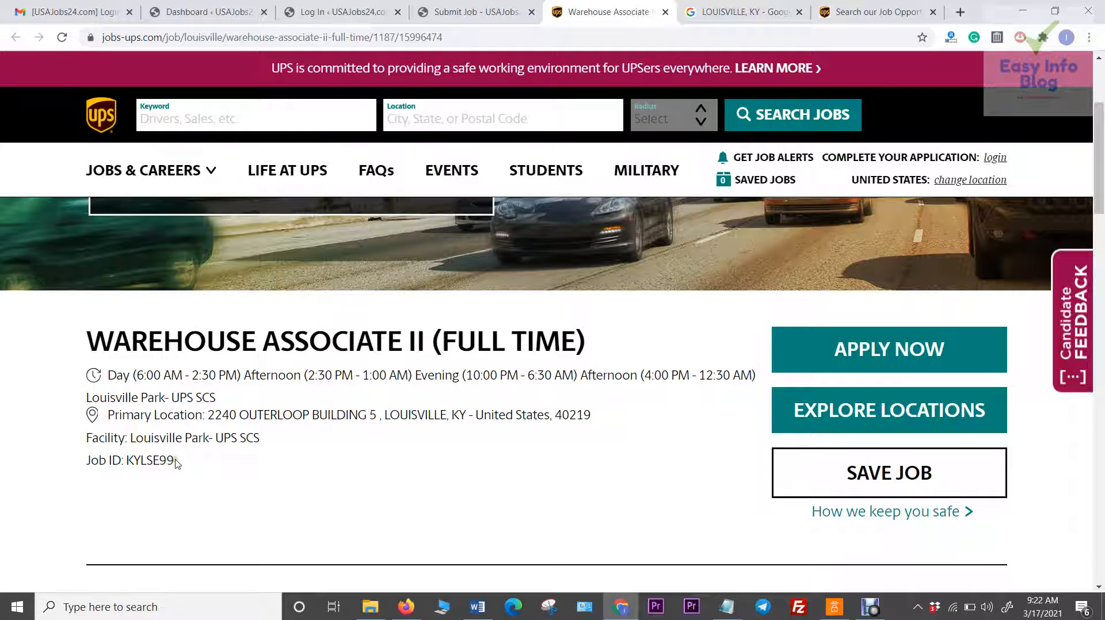
{"action": "left_click", "coordinate": [176, 462]}
{"action": "left_click_drag", "start_coordinate": [147, 459], "coordinate": [129, 459]}
{"action": "key", "text": "ctrl+c"}
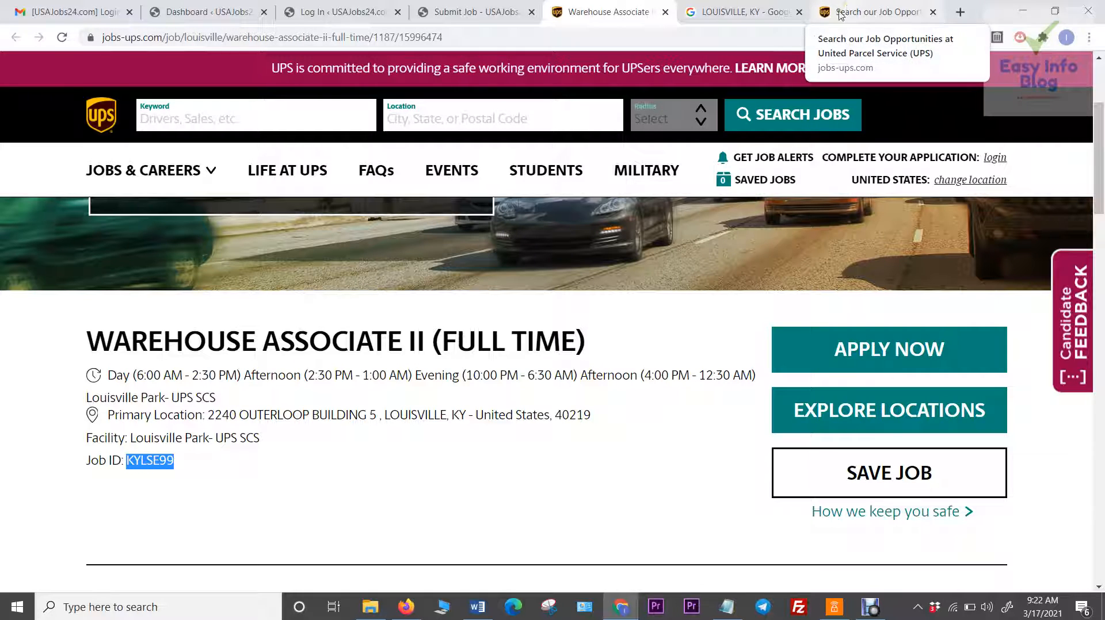
{"action": "left_click", "coordinate": [495, 9]}
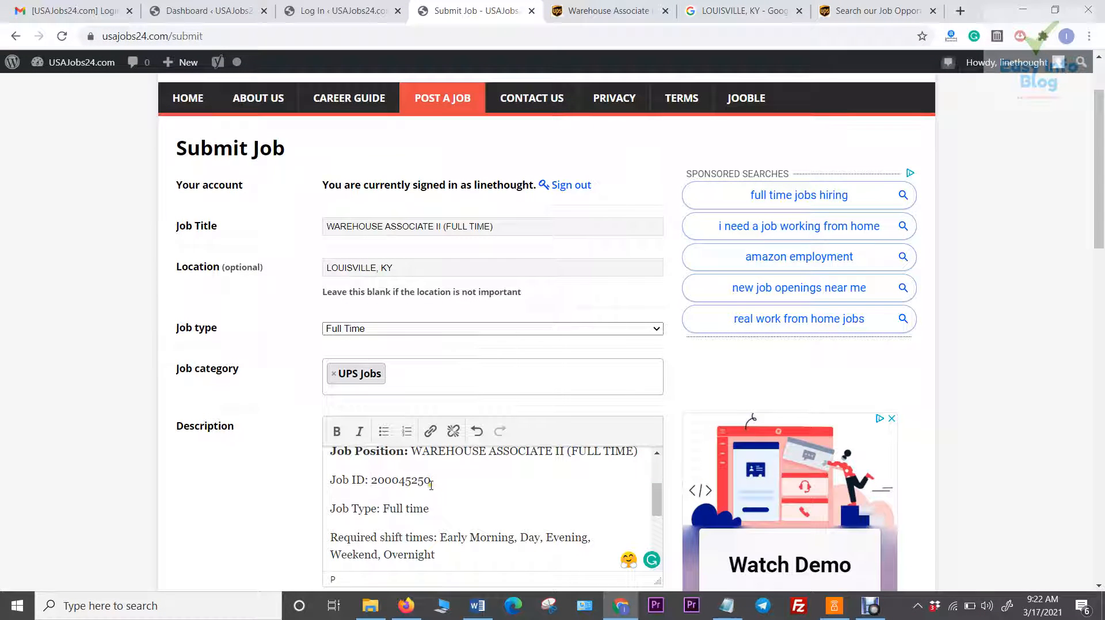
{"action": "double_click", "coordinate": [431, 485]}
{"action": "key", "text": "BackSpace"}
{"action": "key", "text": "ctrl+v"}
- Make the Job ID: and Job Type: labels bold
{"action": "left_click_drag", "start_coordinate": [369, 480], "coordinate": [331, 480]}
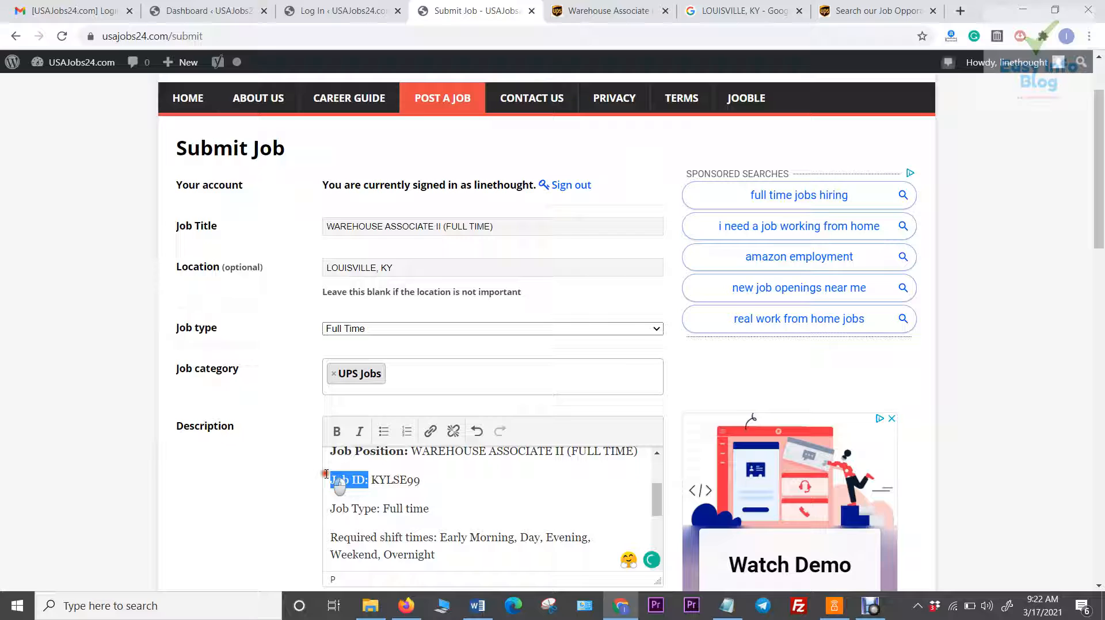
{"action": "left_click", "coordinate": [337, 433]}
{"action": "left_click_drag", "start_coordinate": [381, 512], "coordinate": [331, 508]}
{"action": "left_click", "coordinate": [337, 431]}
{"action": "left_click", "coordinate": [397, 518]}
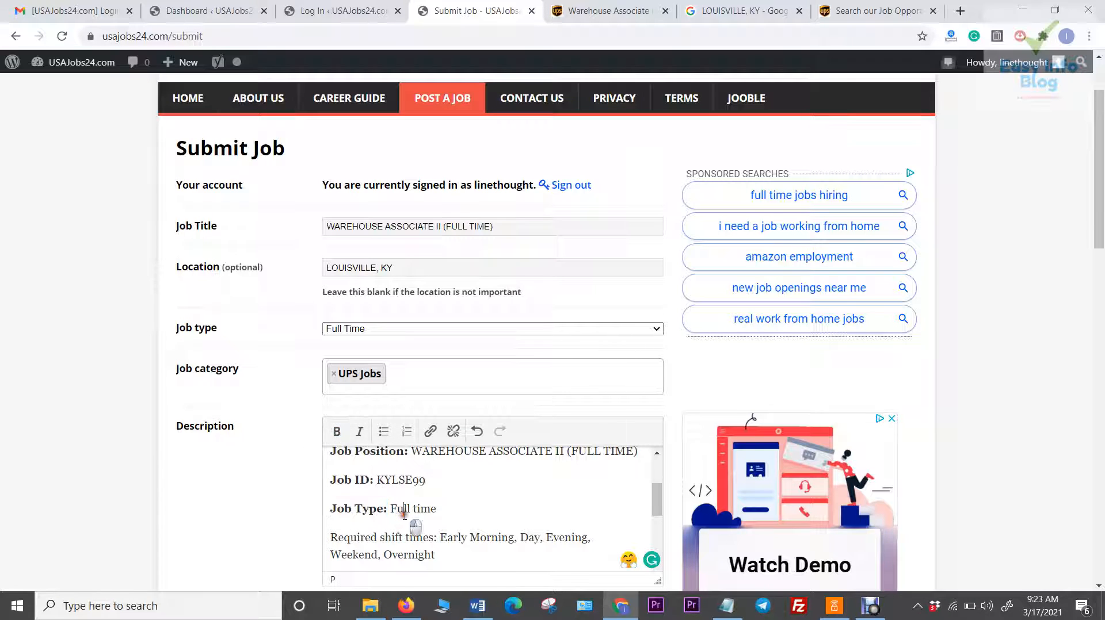
{"action": "scroll", "coordinate": [431, 528], "scroll_direction": "down", "scroll_amount": 3}
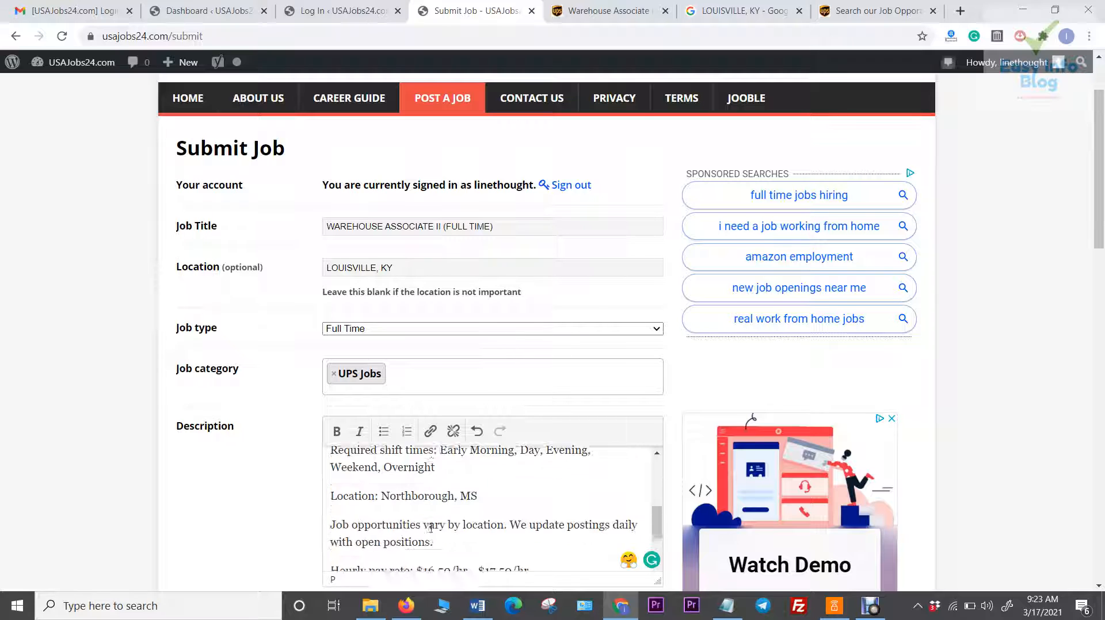
{"action": "scroll", "coordinate": [438, 536], "scroll_direction": "up", "scroll_amount": 3}
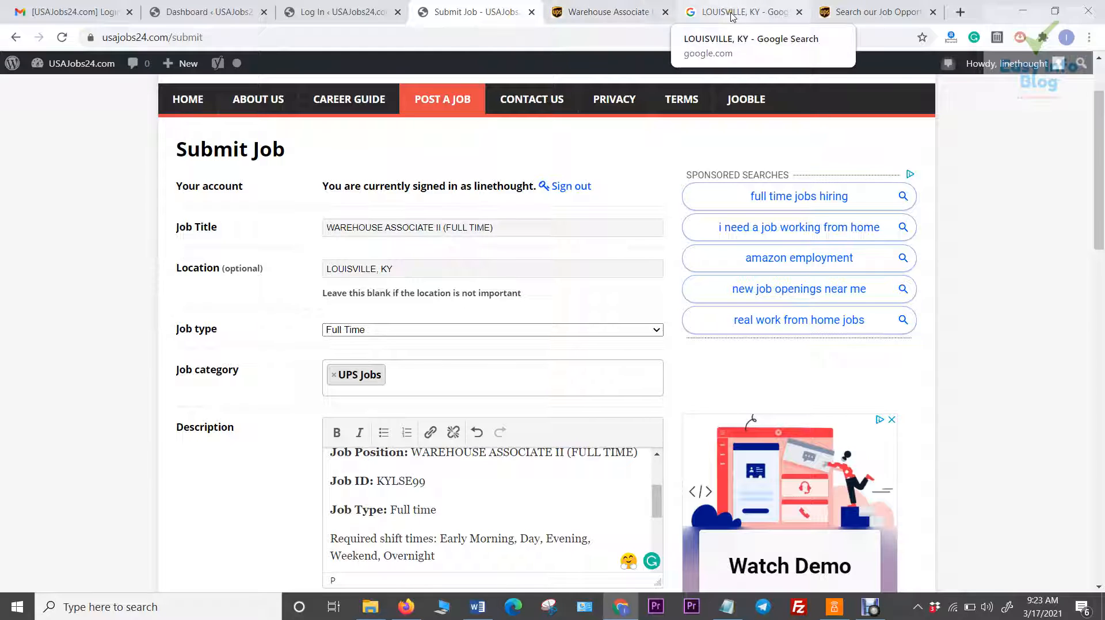
- Replace the old shift list with the UPS Day, Afternoon, Evening shifts and Louisville Park- UPS SCS
{"action": "left_click", "coordinate": [605, 11]}
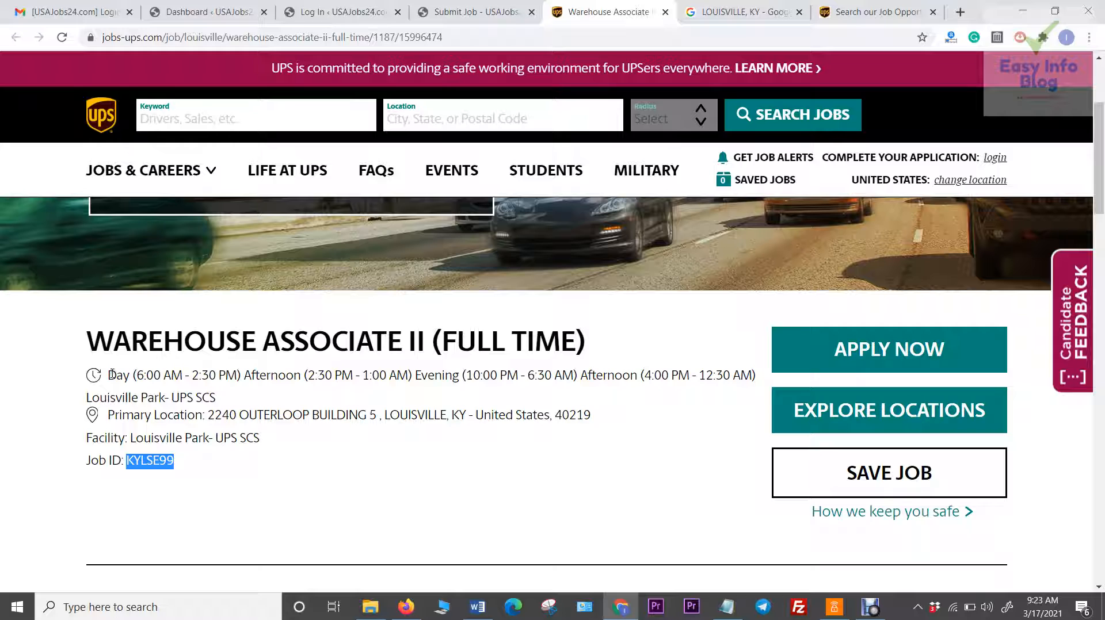
{"action": "left_click_drag", "start_coordinate": [109, 374], "coordinate": [225, 391]}
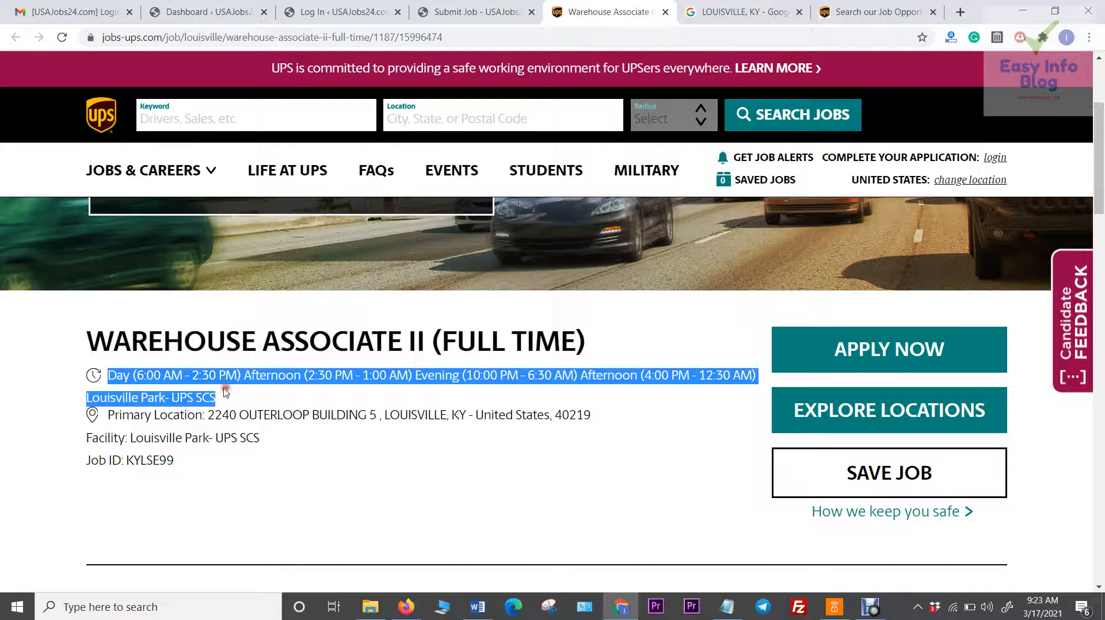
{"action": "right_click", "coordinate": [250, 375]}
{"action": "left_click", "coordinate": [286, 382]}
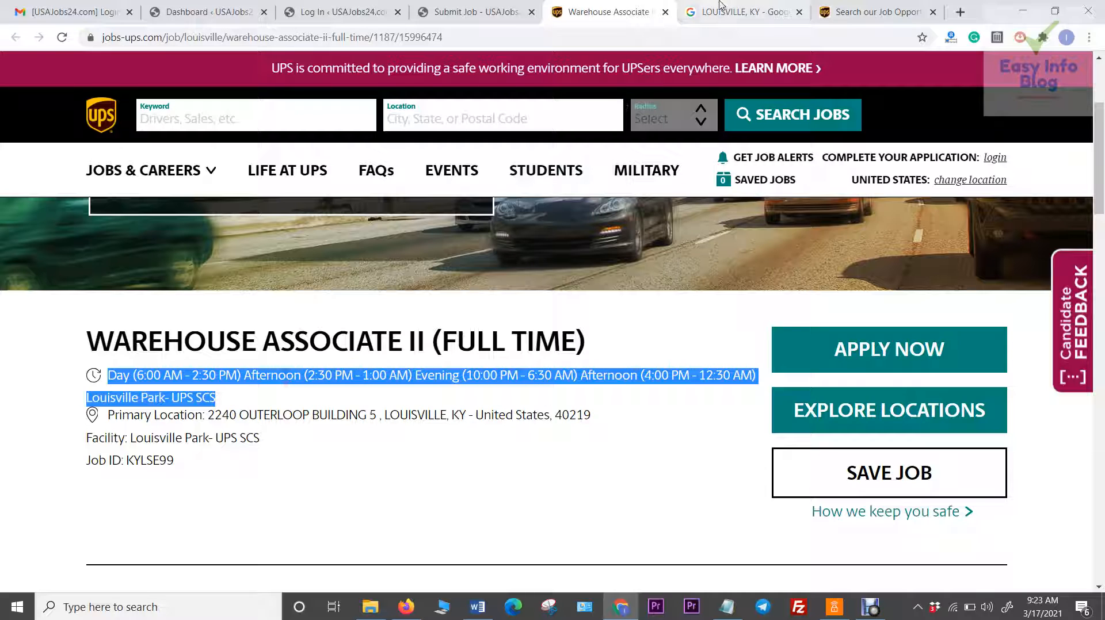
{"action": "left_click", "coordinate": [490, 11]}
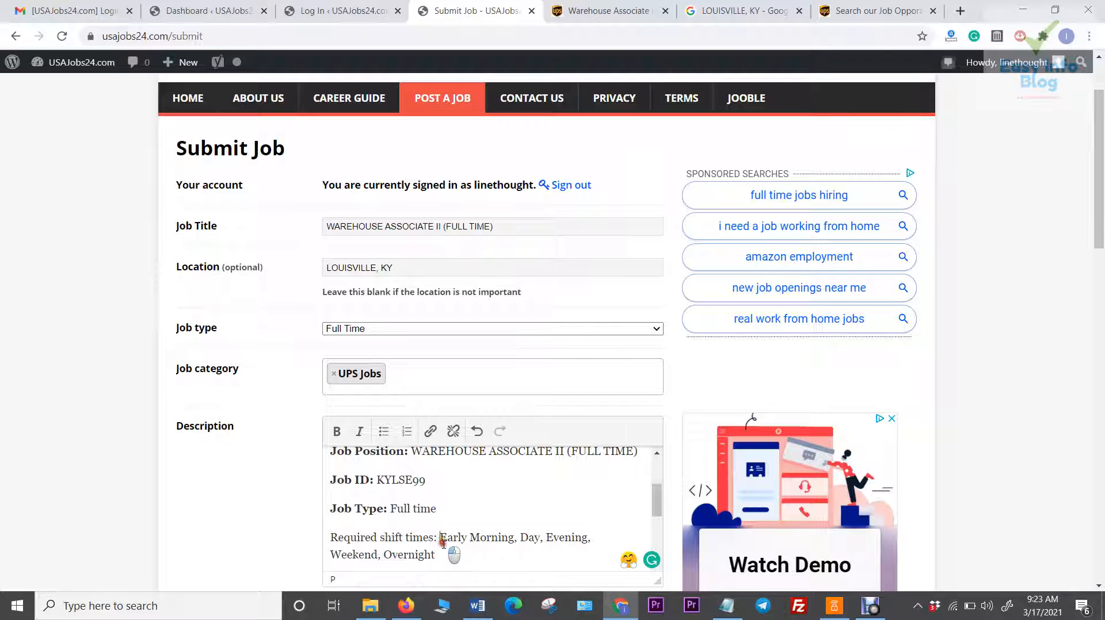
{"action": "left_click_drag", "start_coordinate": [441, 538], "coordinate": [448, 555]}
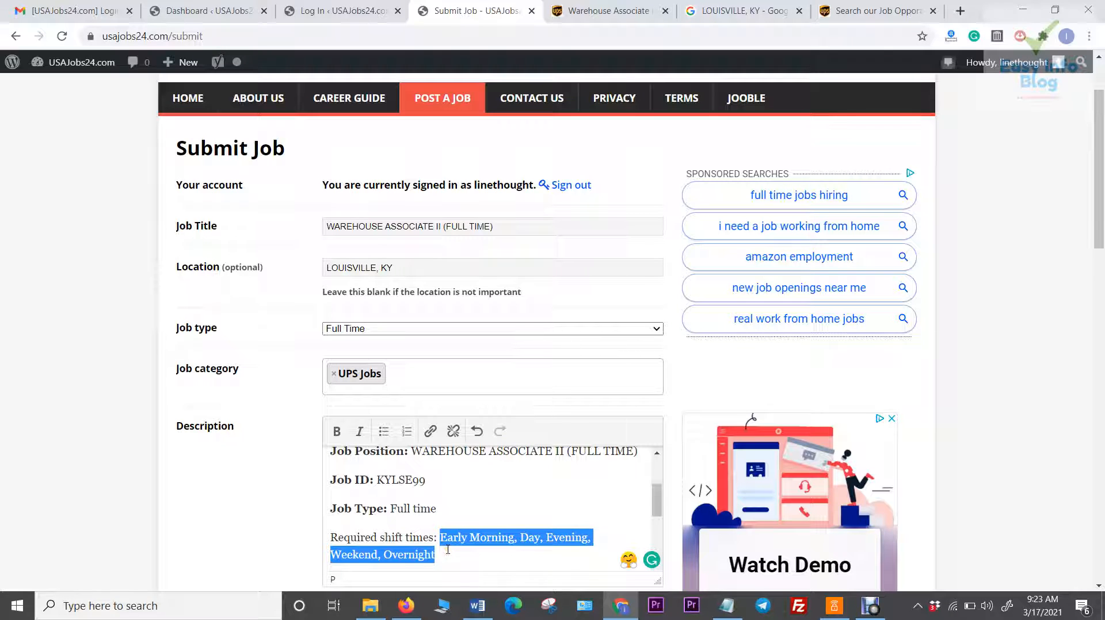
{"action": "right_click", "coordinate": [457, 537]}
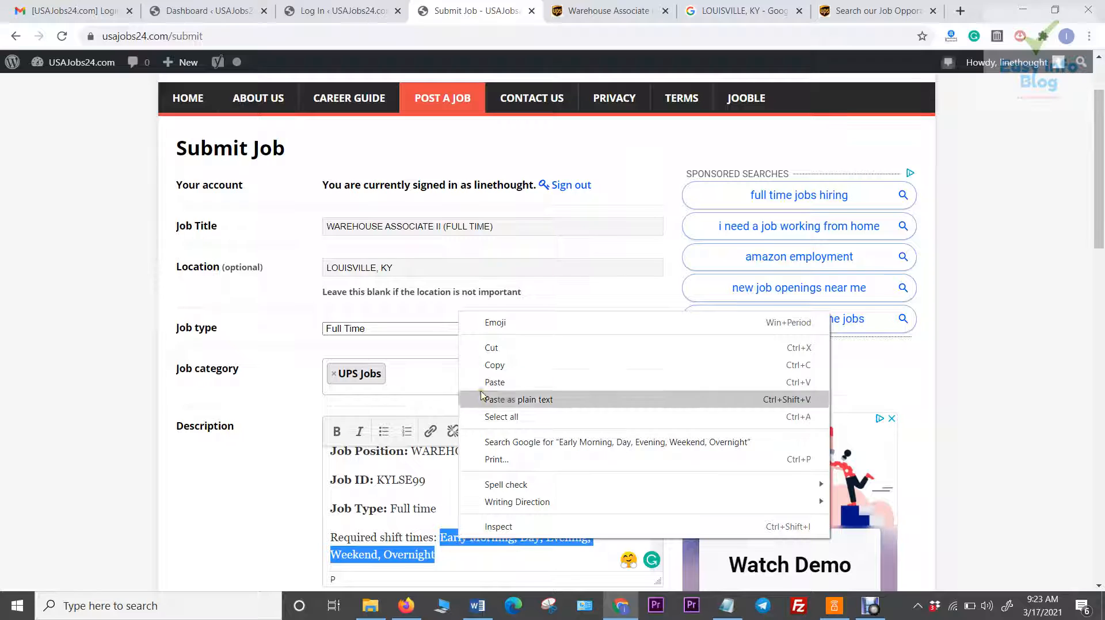
{"action": "left_click", "coordinate": [445, 545]}
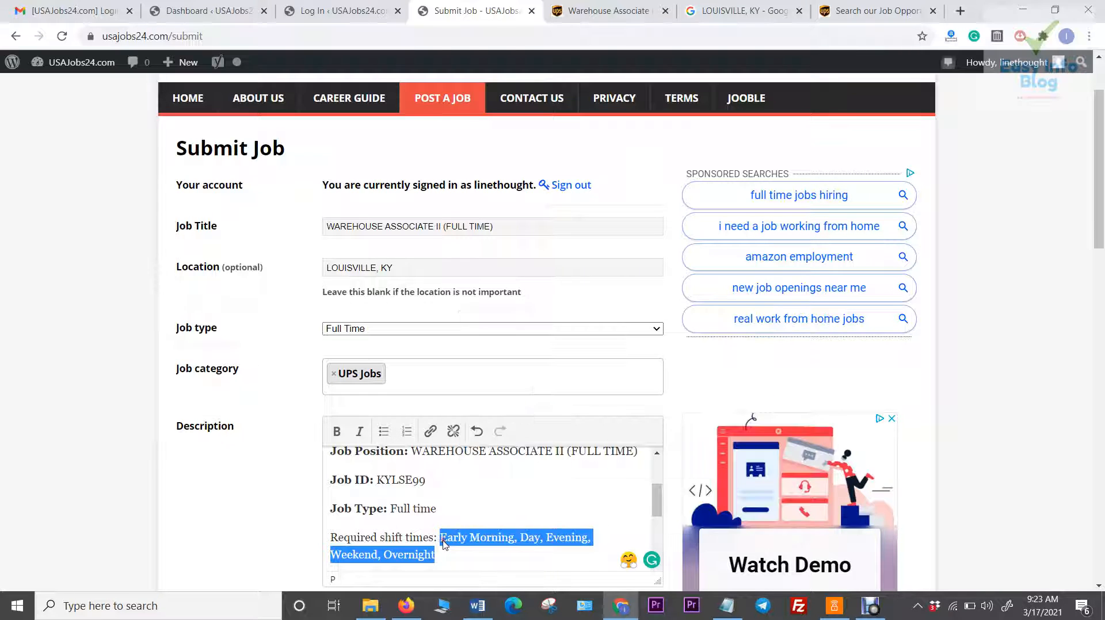
{"action": "left_click", "coordinate": [441, 567]}
{"action": "left_click_drag", "start_coordinate": [442, 555], "coordinate": [442, 539]}
{"action": "key", "text": "BackSpace"}
{"action": "key", "text": "ctrl+v"}
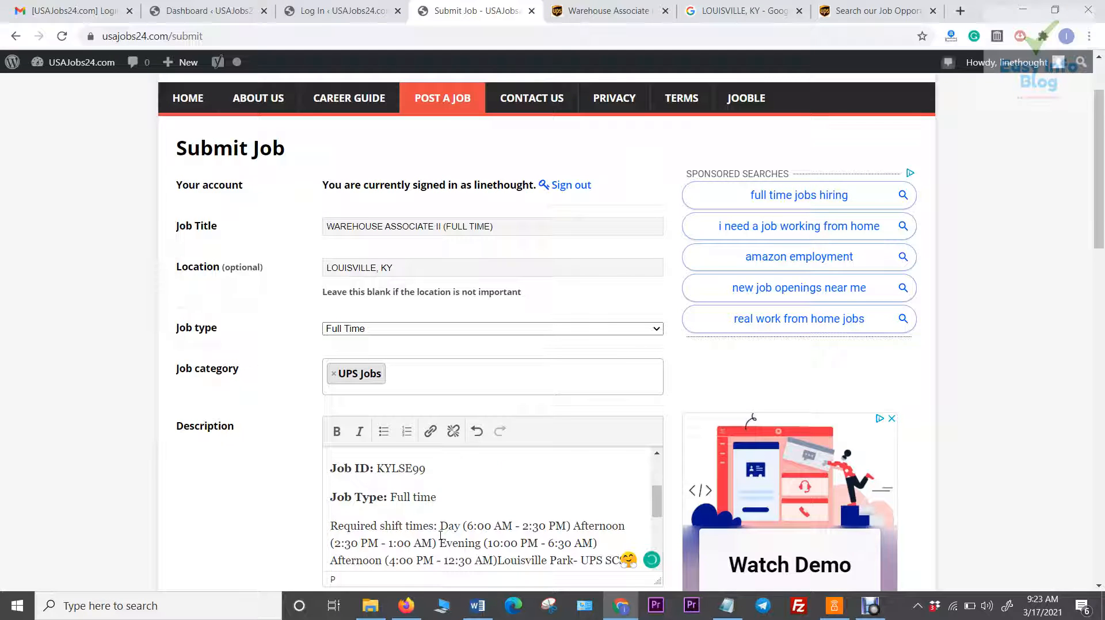
- Bold the Required shift times: label, then select the Location value and the old Northborough, MS text
{"action": "left_click_drag", "start_coordinate": [441, 525], "coordinate": [331, 526]}
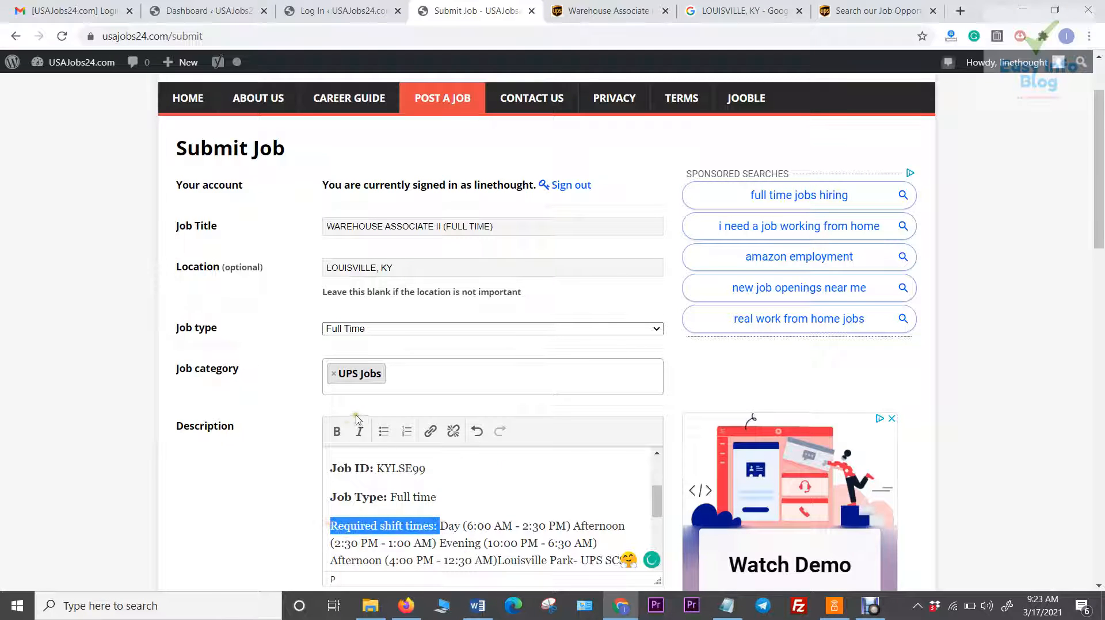
{"action": "left_click", "coordinate": [338, 432]}
{"action": "scroll", "coordinate": [424, 465], "scroll_direction": "down", "scroll_amount": 2}
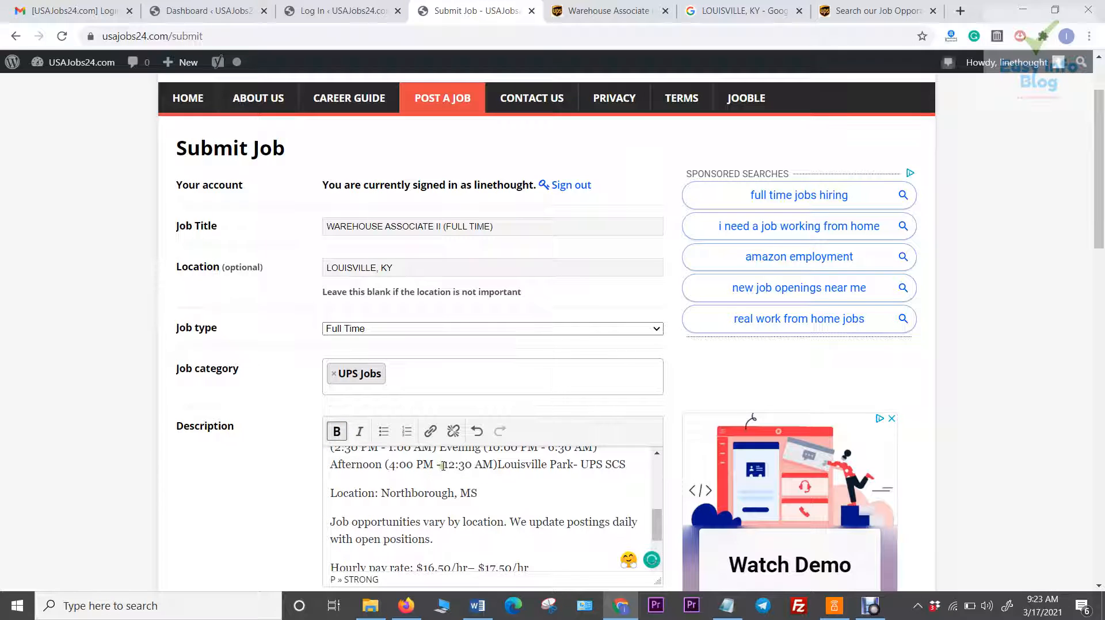
{"action": "left_click", "coordinate": [432, 476]}
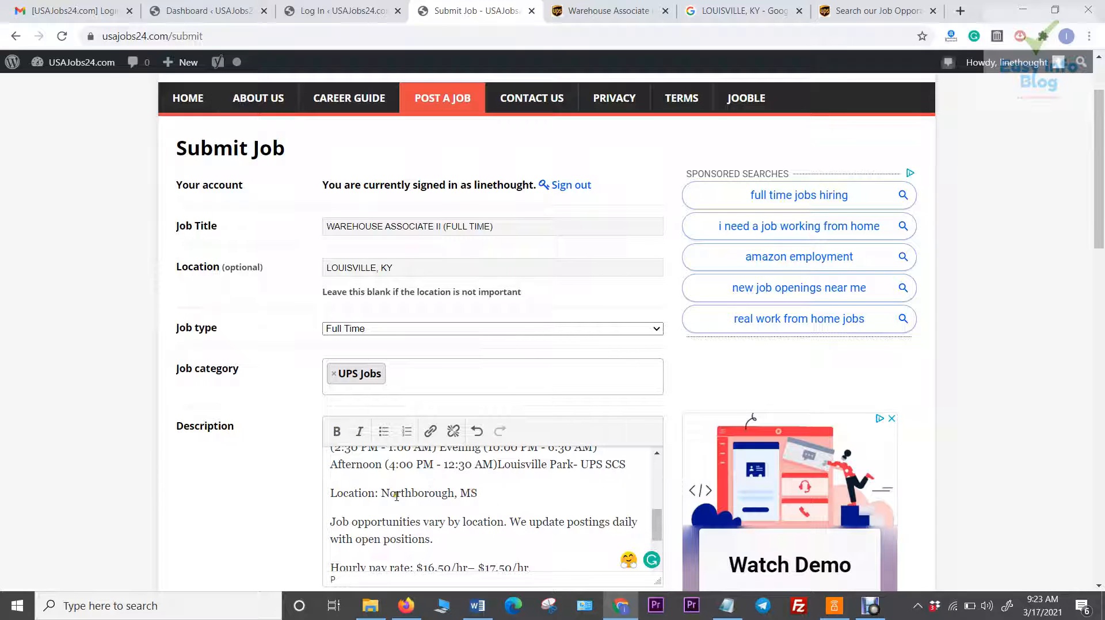
{"action": "left_click", "coordinate": [381, 272]}
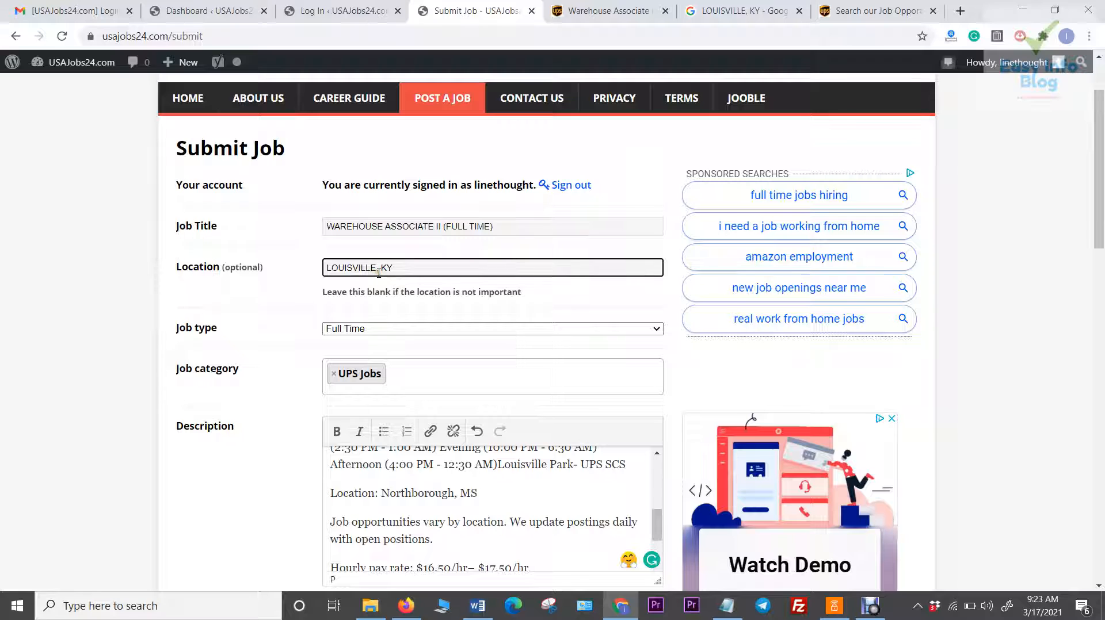
{"action": "triple_click", "coordinate": [375, 268]}
{"action": "left_click_drag", "start_coordinate": [478, 493], "coordinate": [384, 493]}
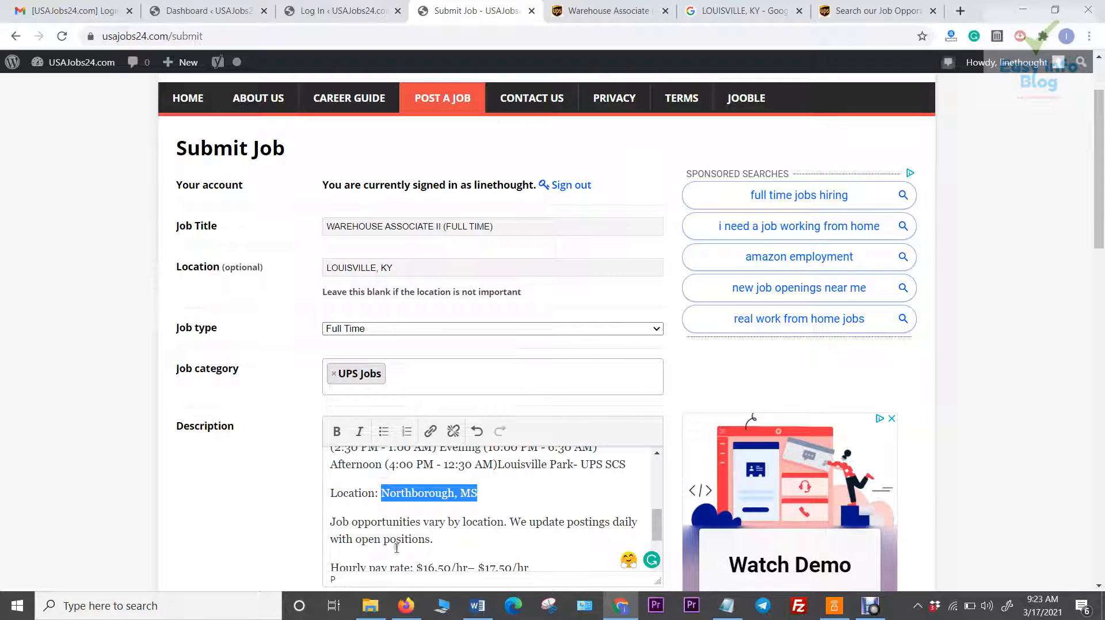
{"action": "key", "text": "ctrl+Tab"}
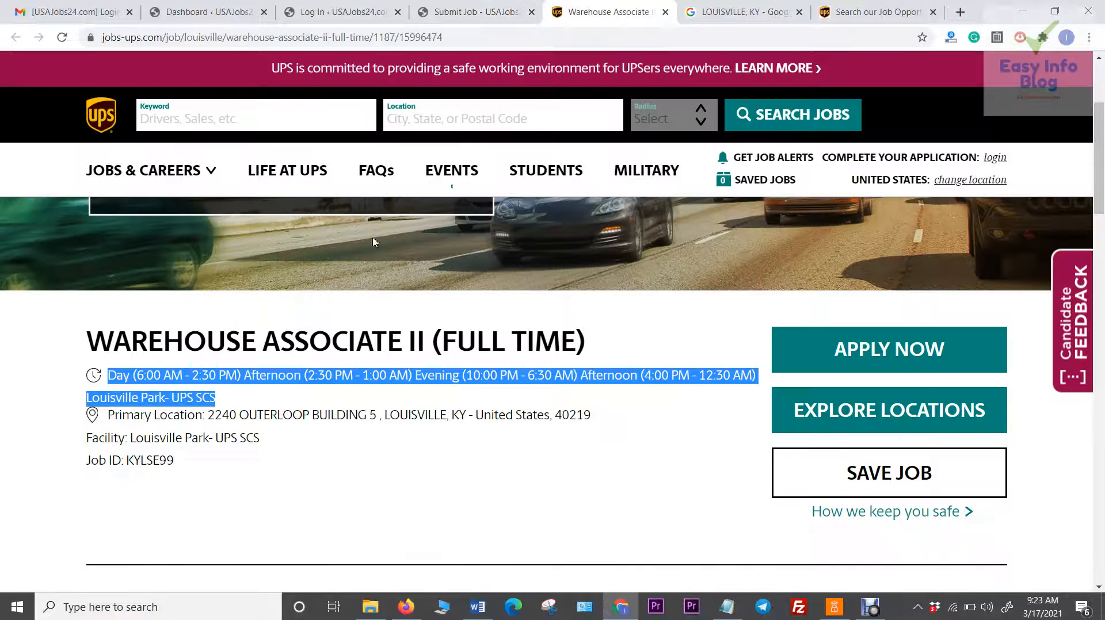
- Copy the UPS Louisville Park facility address from the UPS job page
{"action": "left_click", "coordinate": [171, 425]}
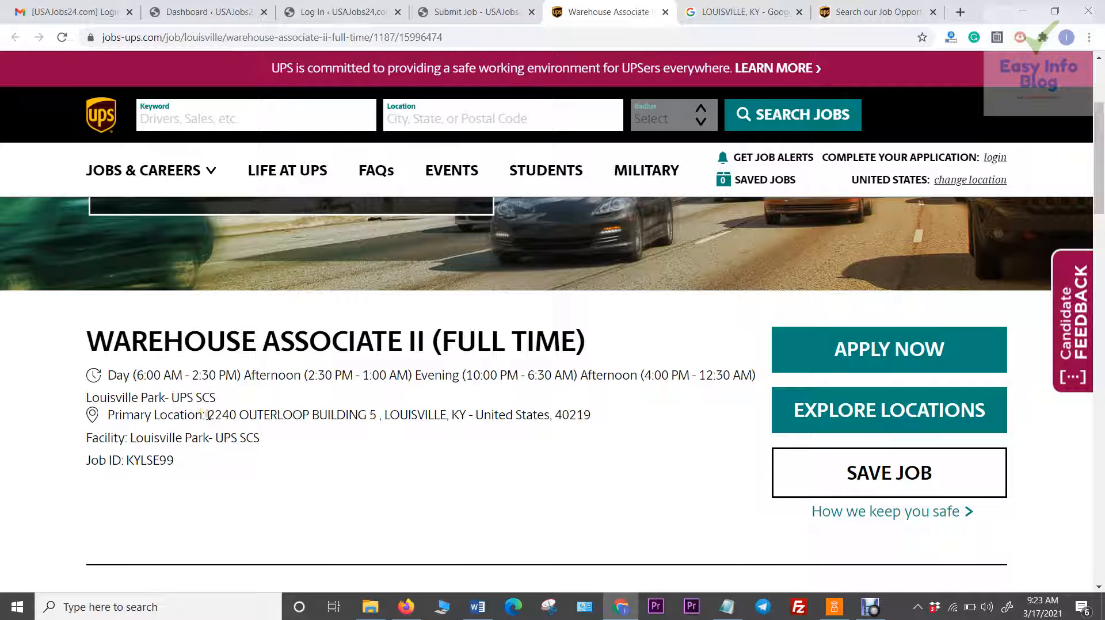
{"action": "left_click_drag", "start_coordinate": [208, 415], "coordinate": [264, 447]}
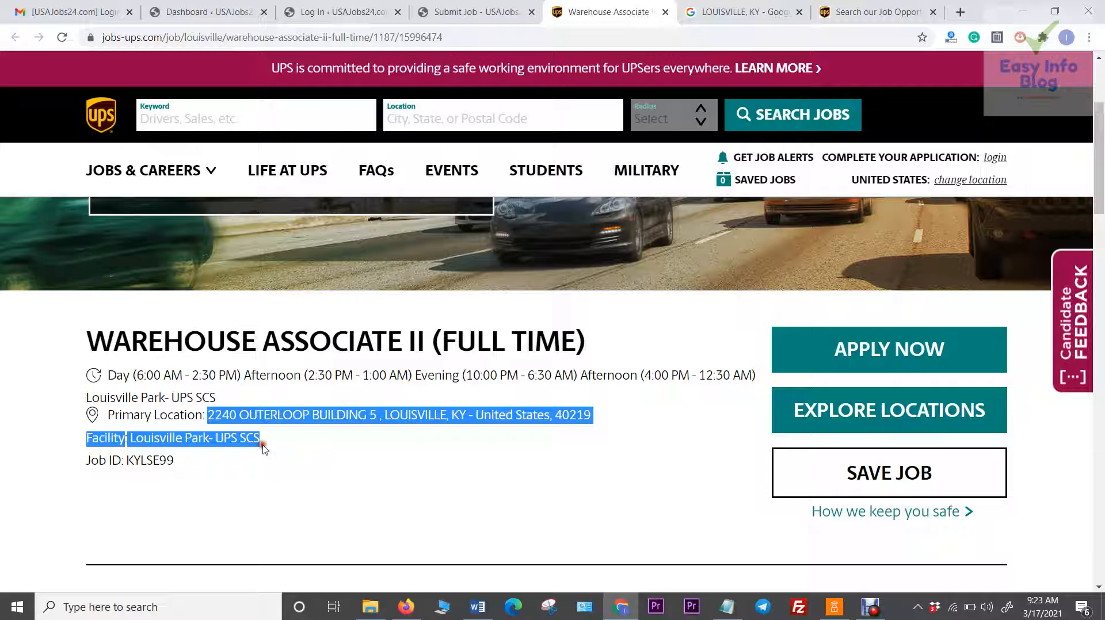
{"action": "right_click", "coordinate": [243, 419]}
{"action": "left_click", "coordinate": [282, 430]}
- Replace the old Northborough, MS location with the pasted UPS address
{"action": "left_click", "coordinate": [476, 11]}
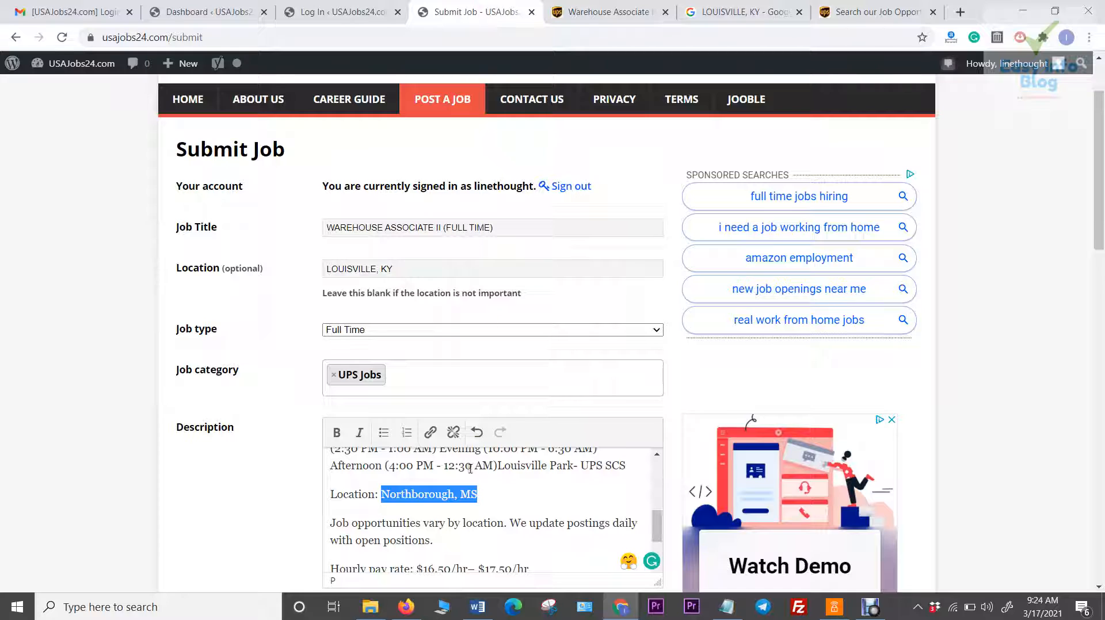
{"action": "key", "text": "BackSpace"}
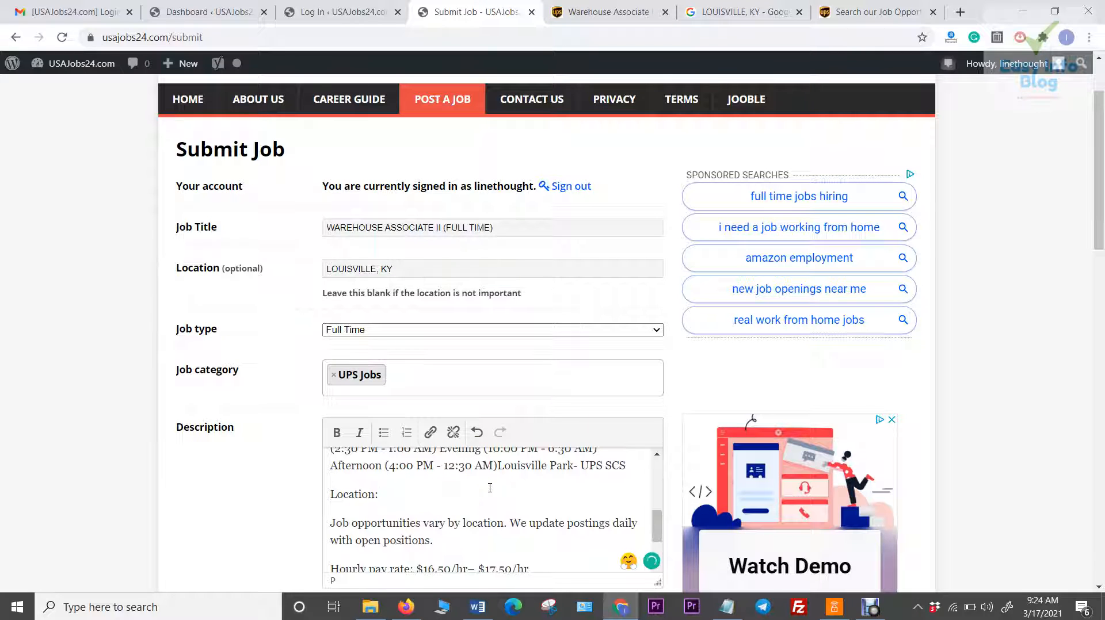
{"action": "key", "text": "ctrl+v"}
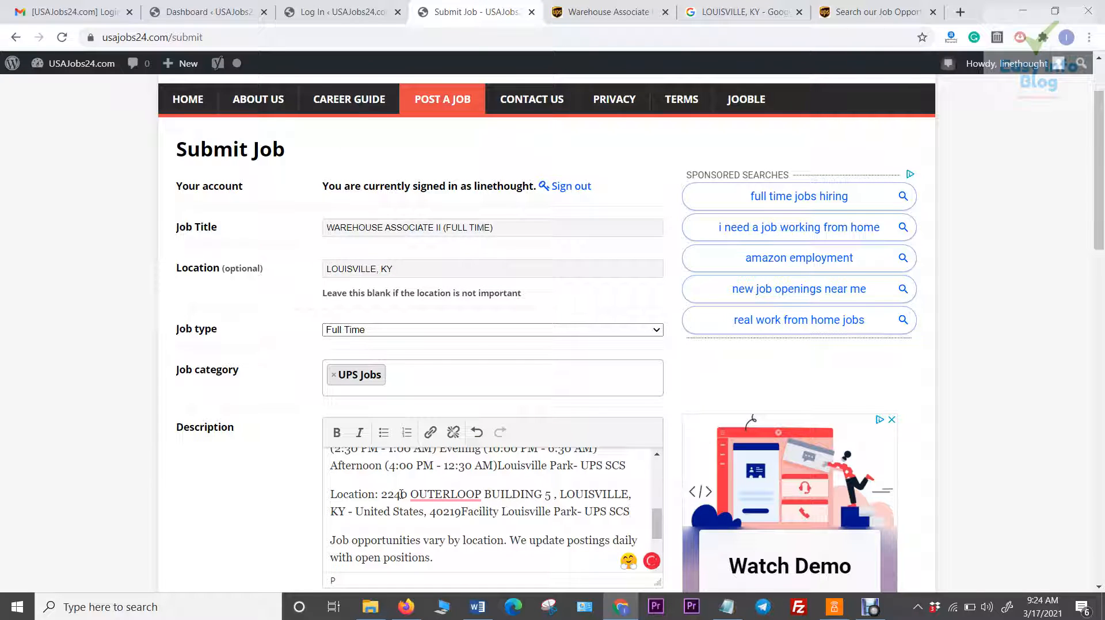
{"action": "key", "text": "ctrl+z"}
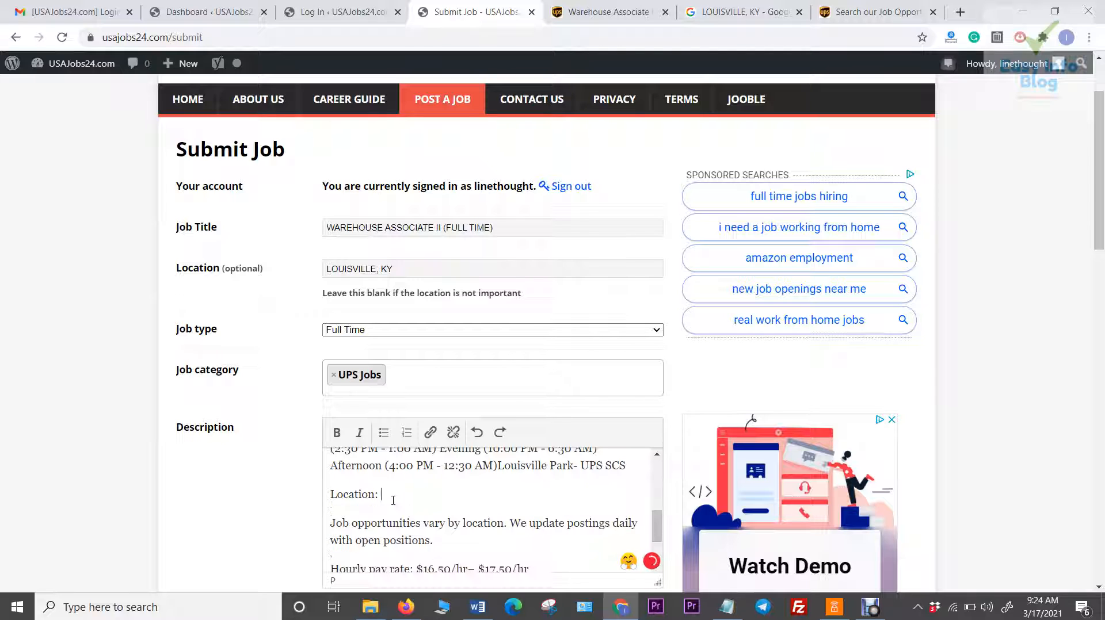
{"action": "right_click", "coordinate": [392, 498]}
{"action": "left_click", "coordinate": [446, 383]}
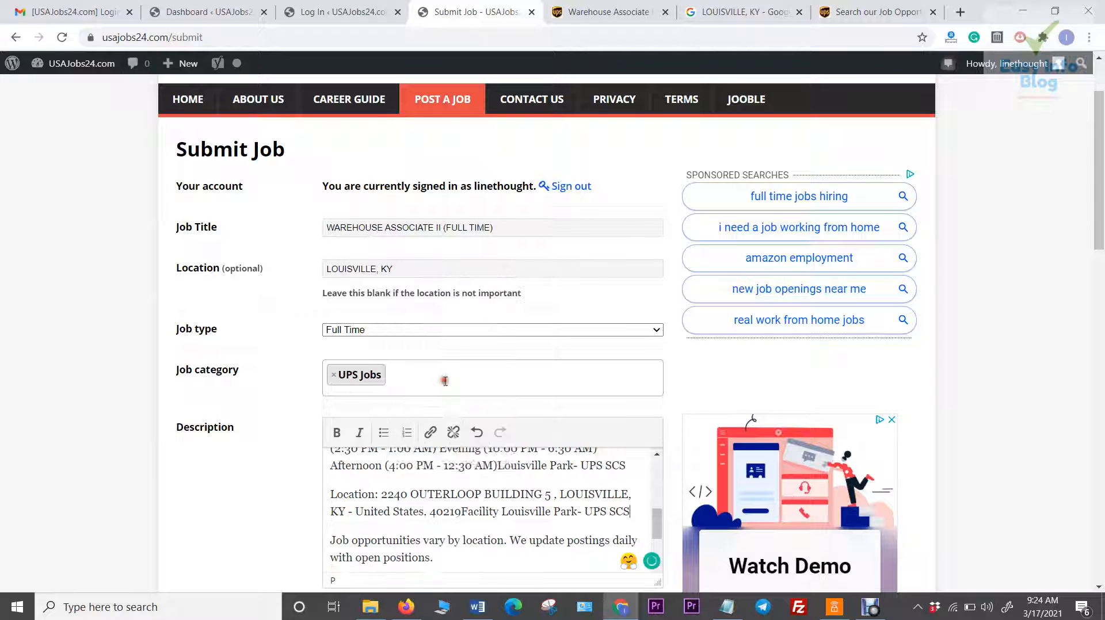
- Make the Location: label bold and review the description text
{"action": "left_click_drag", "start_coordinate": [381, 493], "coordinate": [330, 494]}
{"action": "left_click", "coordinate": [337, 432]}
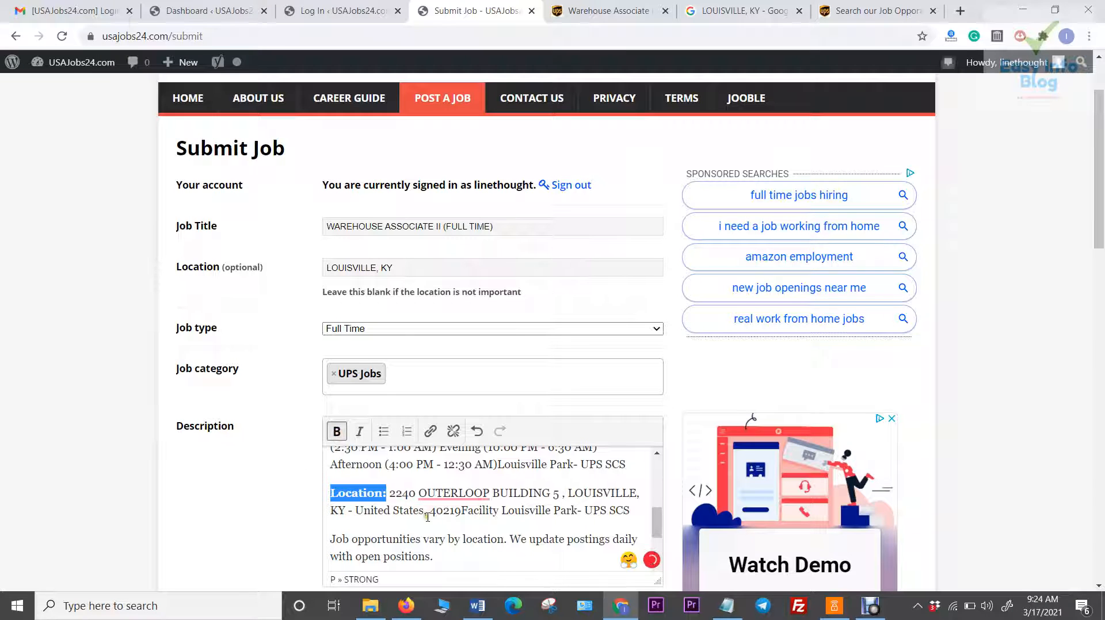
{"action": "scroll", "coordinate": [427, 518], "scroll_direction": "down", "scroll_amount": 3}
{"action": "scroll", "coordinate": [427, 518], "scroll_direction": "up", "scroll_amount": 3}
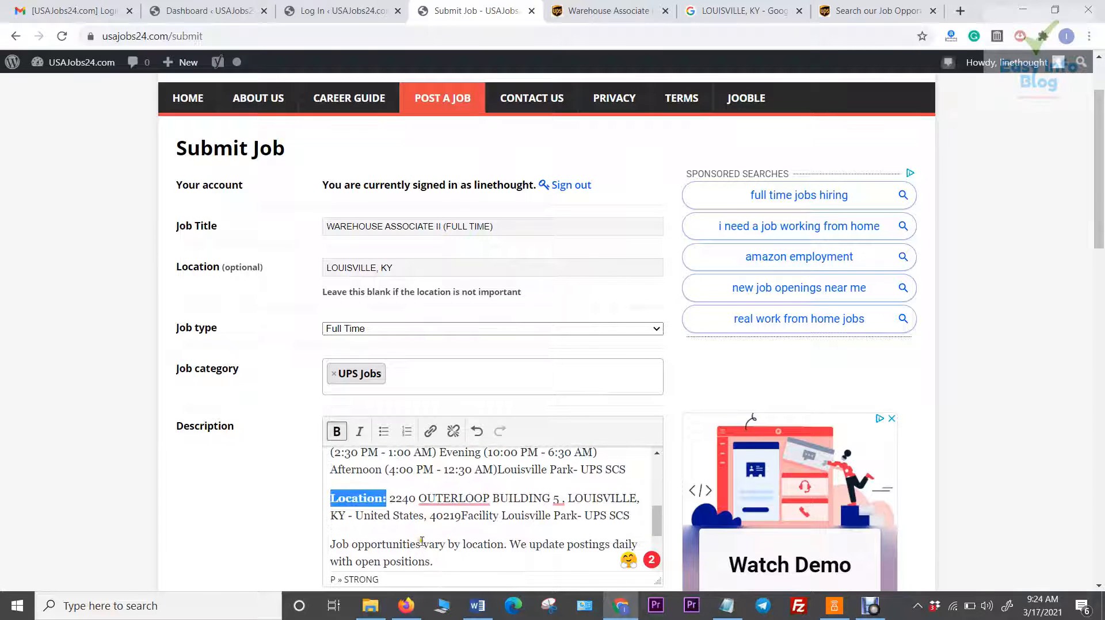
{"action": "scroll", "coordinate": [440, 546], "scroll_direction": "down", "scroll_amount": 3}
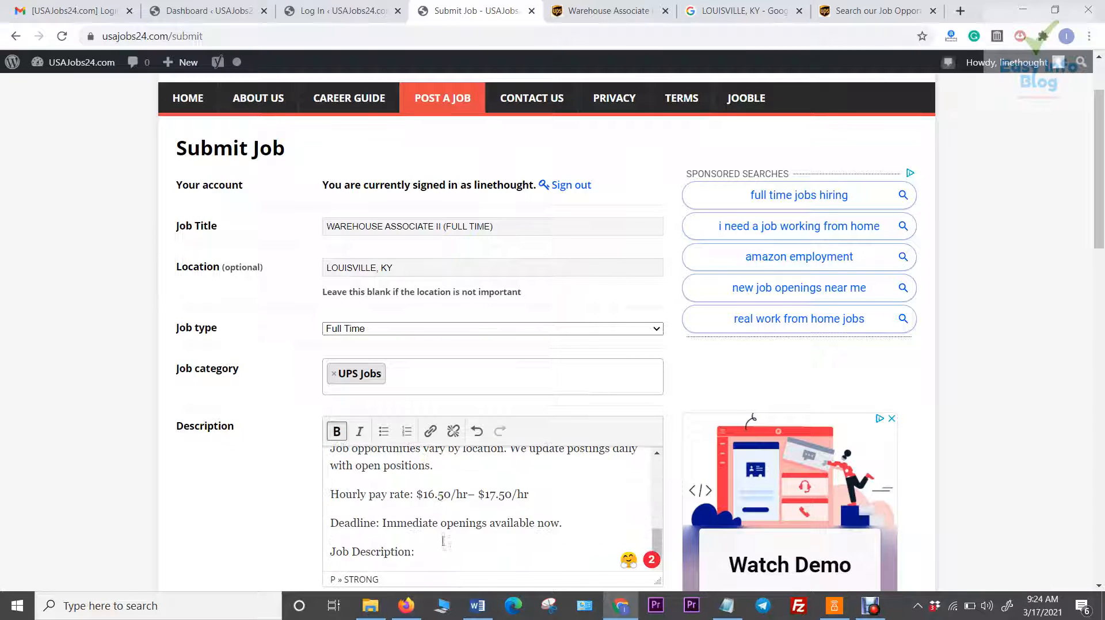
{"action": "left_click", "coordinate": [442, 472]}
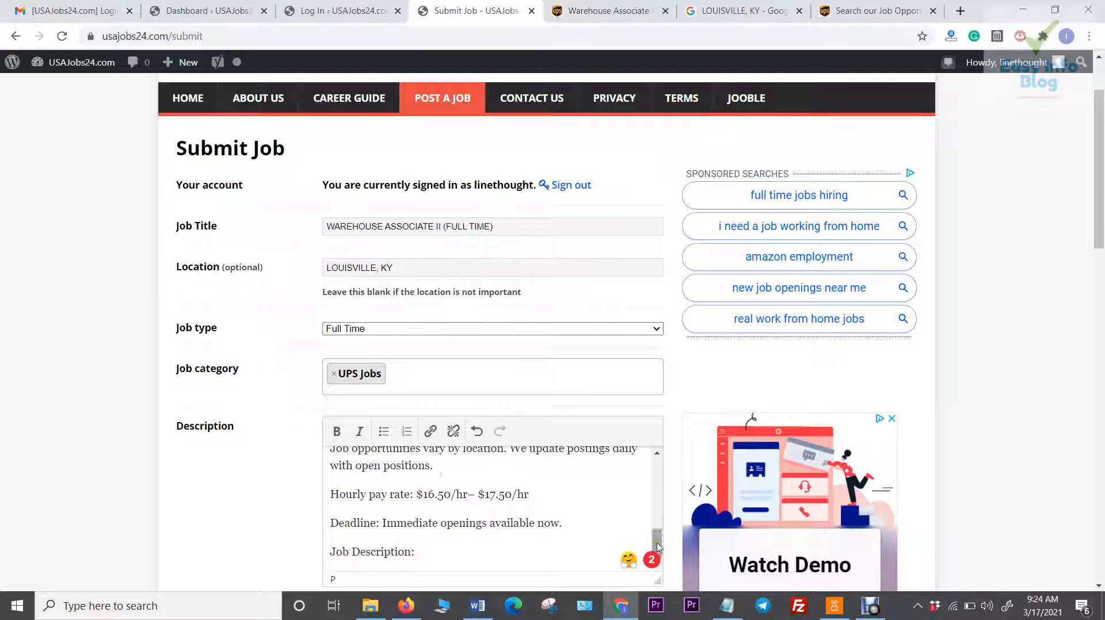
{"action": "left_click_drag", "start_coordinate": [659, 546], "coordinate": [660, 541]}
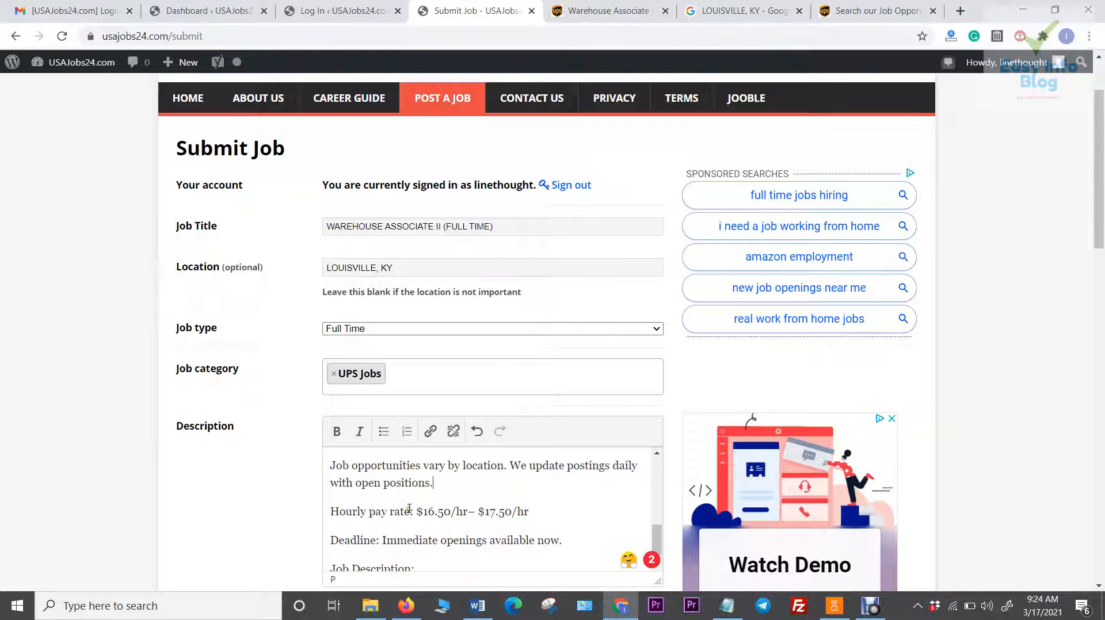
- Check the UPS posting, then replace the pay range with 'Not stated'
{"action": "left_click", "coordinate": [598, 11]}
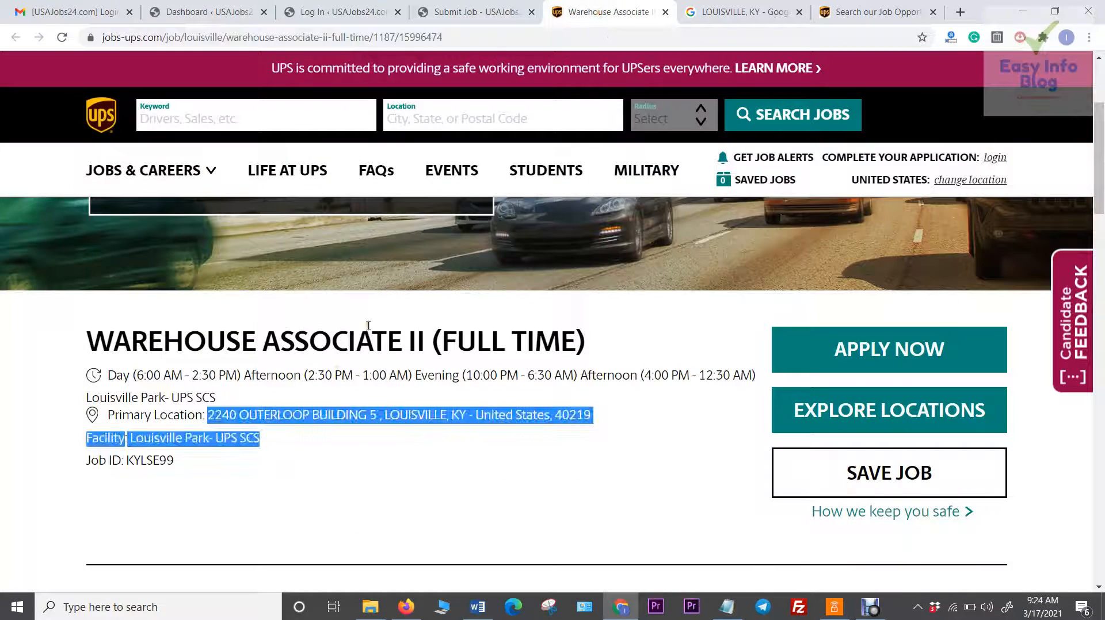
{"action": "scroll", "coordinate": [346, 370], "scroll_direction": "down", "scroll_amount": 5}
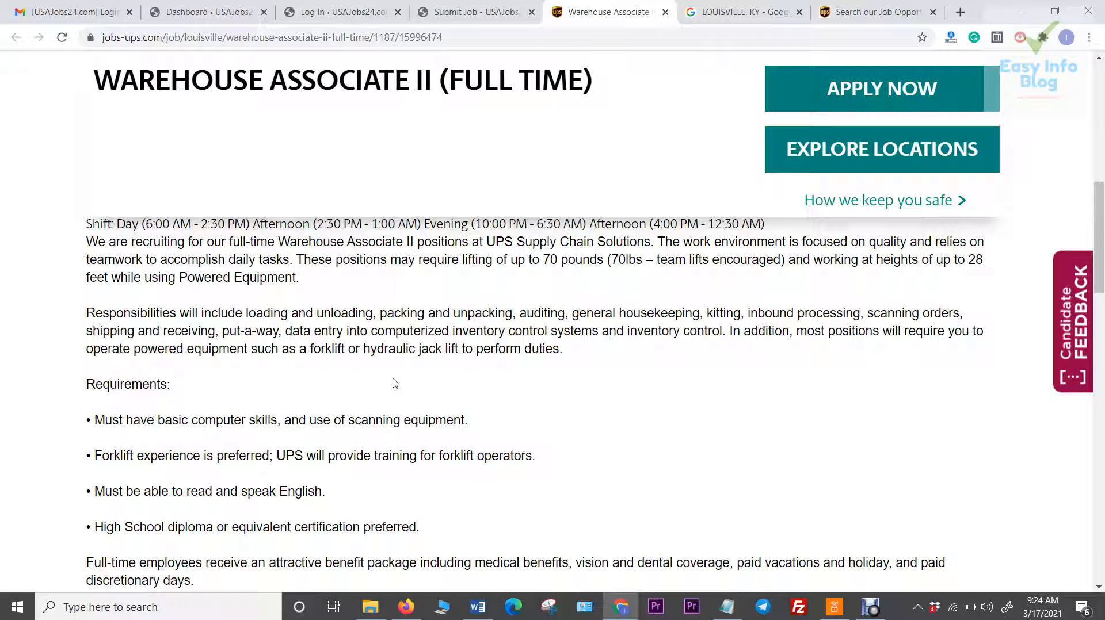
{"action": "scroll", "coordinate": [394, 383], "scroll_direction": "down", "scroll_amount": 3}
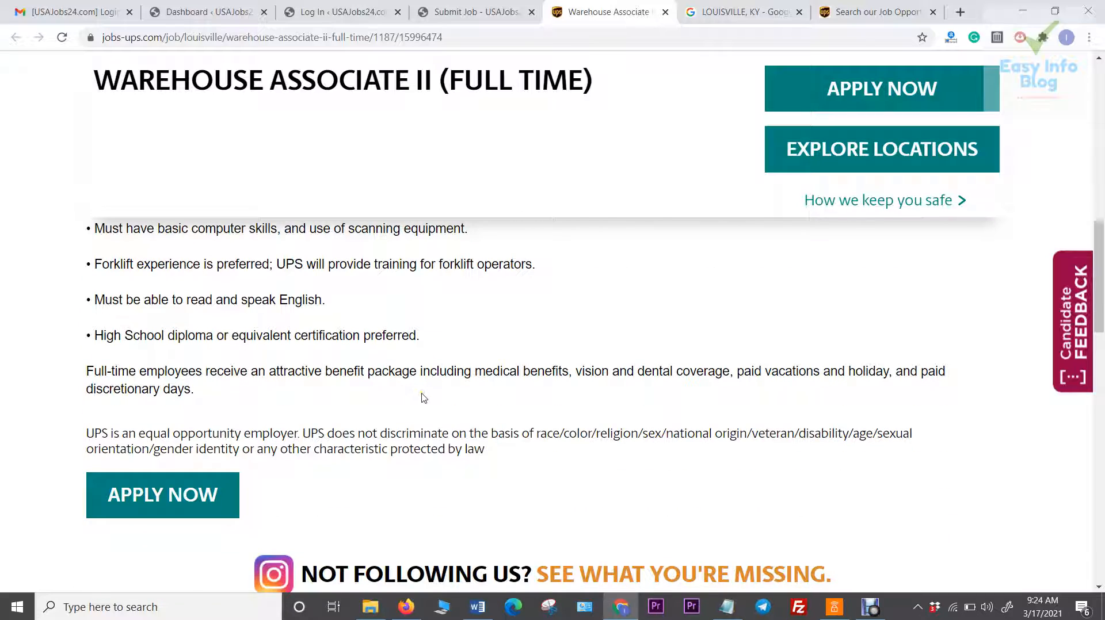
{"action": "scroll", "coordinate": [449, 401], "scroll_direction": "up", "scroll_amount": 2}
{"action": "scroll", "coordinate": [535, 415], "scroll_direction": "up", "scroll_amount": 2}
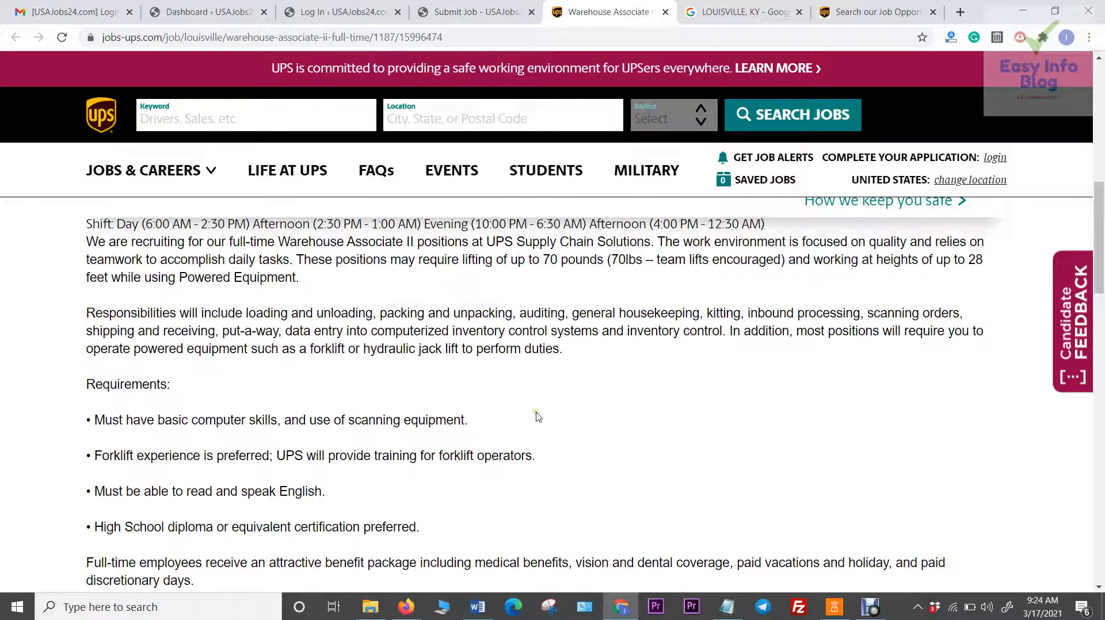
{"action": "scroll", "coordinate": [538, 417], "scroll_direction": "up", "scroll_amount": 3}
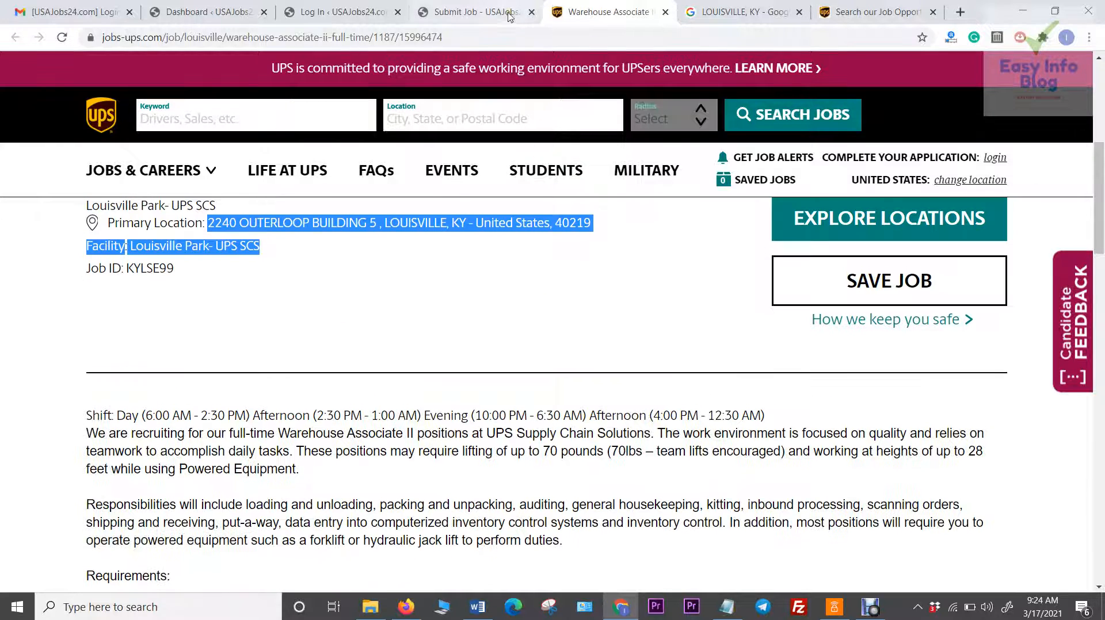
{"action": "left_click", "coordinate": [493, 6]}
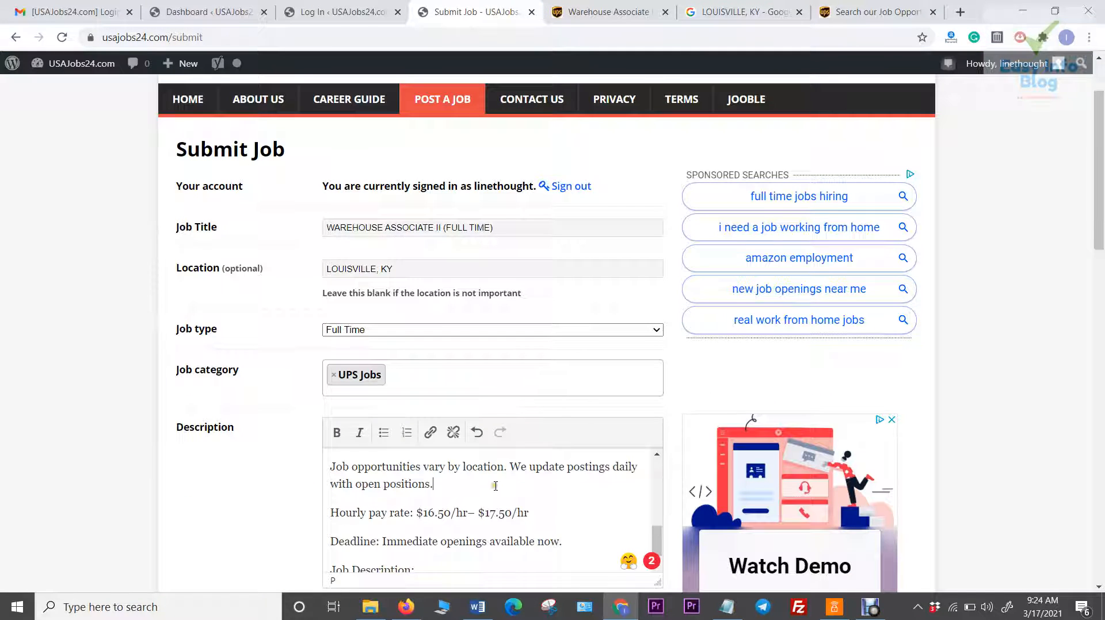
{"action": "left_click_drag", "start_coordinate": [528, 513], "coordinate": [415, 497]}
{"action": "type", "text": "Not"}
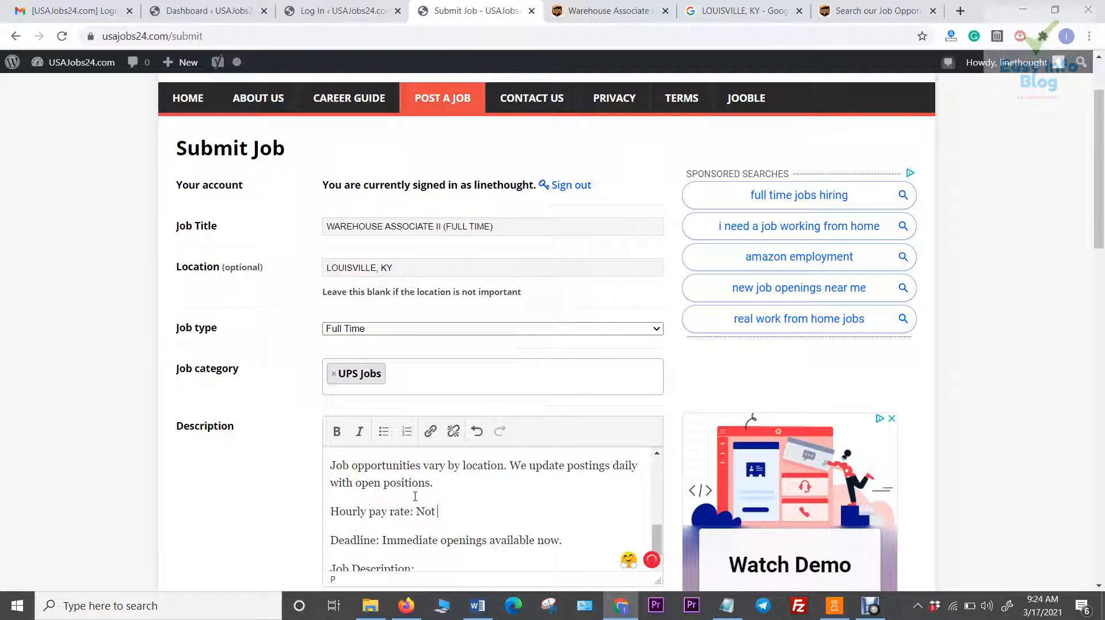
{"action": "type", "text": " stated"}
- Make the Hourly pay rate: and Deadline: labels bold
{"action": "left_click_drag", "start_coordinate": [414, 511], "coordinate": [328, 511]}
{"action": "left_click", "coordinate": [336, 431]}
{"action": "left_click", "coordinate": [414, 511]}
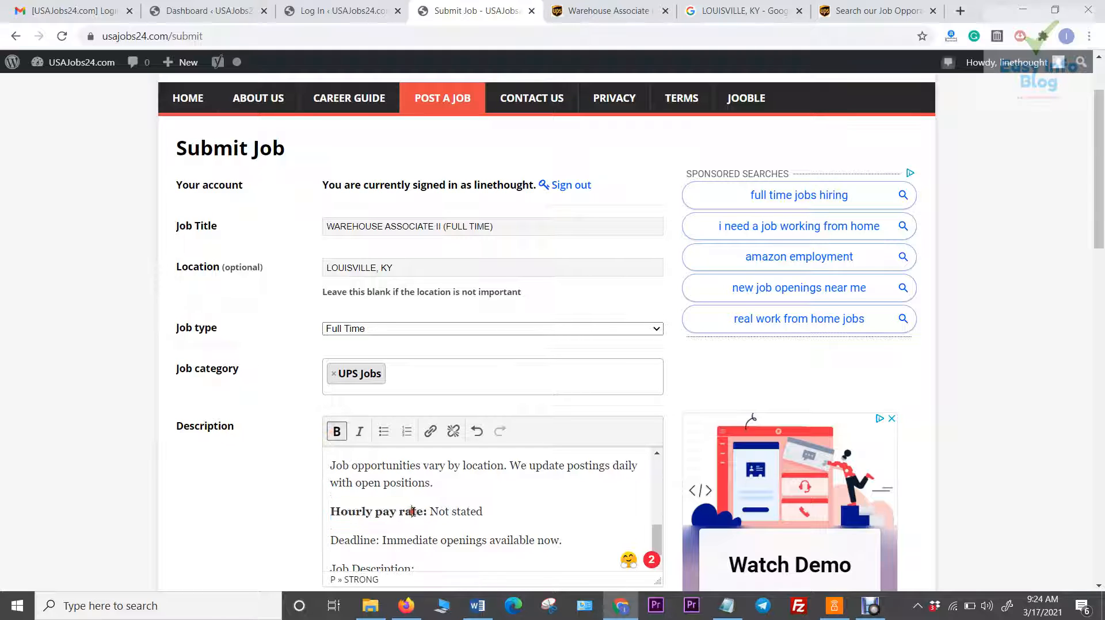
{"action": "scroll", "coordinate": [413, 511], "scroll_direction": "down", "scroll_amount": 1}
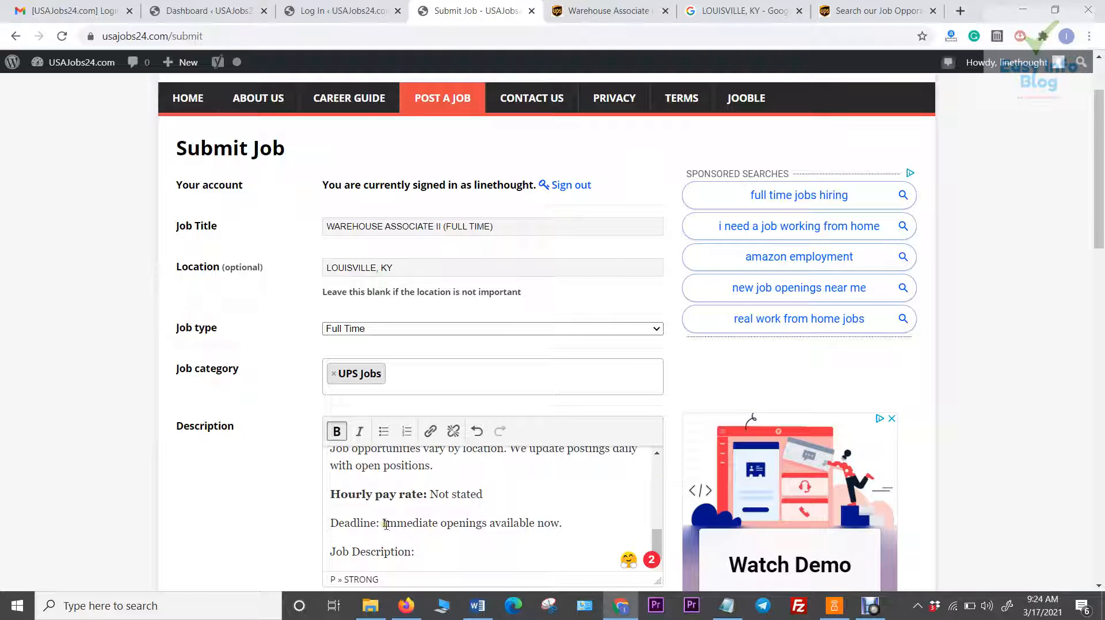
{"action": "left_click_drag", "start_coordinate": [379, 524], "coordinate": [328, 524]}
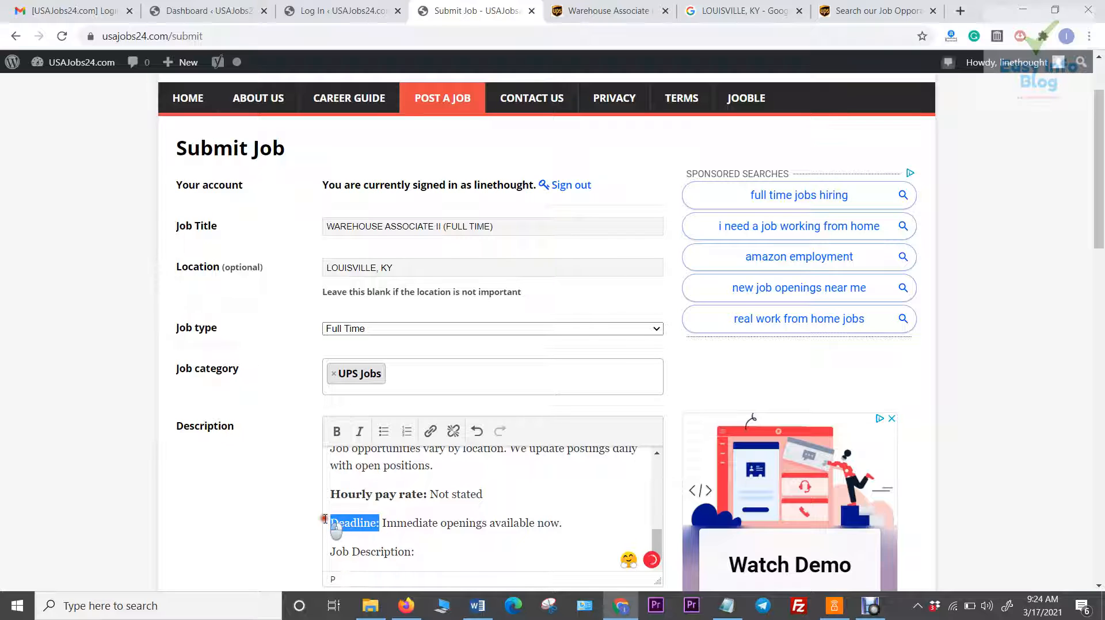
{"action": "left_click", "coordinate": [337, 431]}
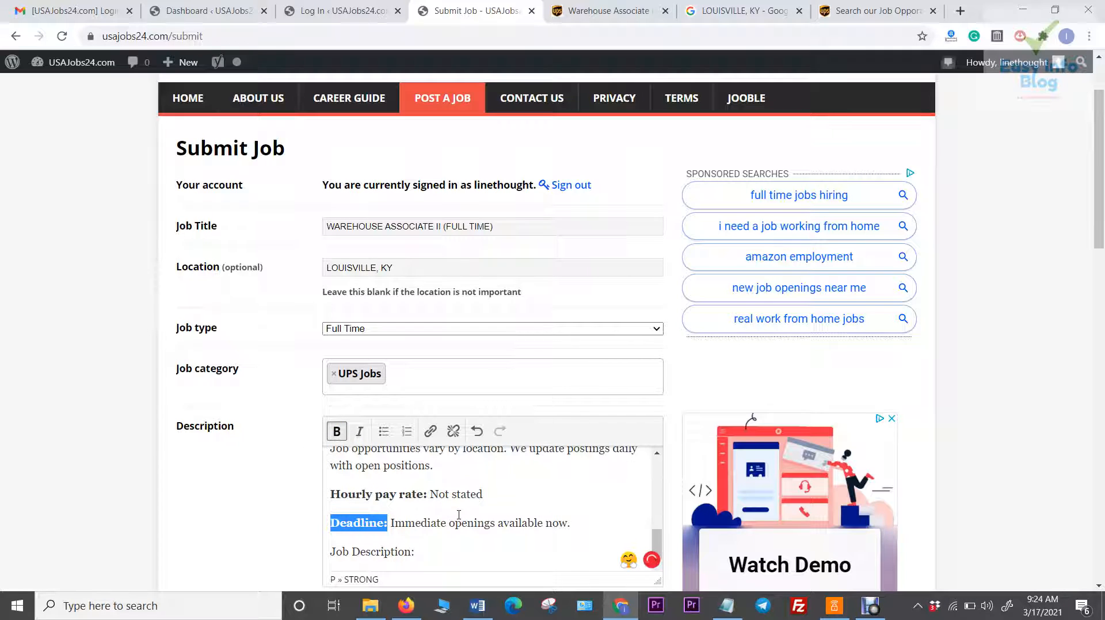
{"action": "left_click", "coordinate": [478, 522]}
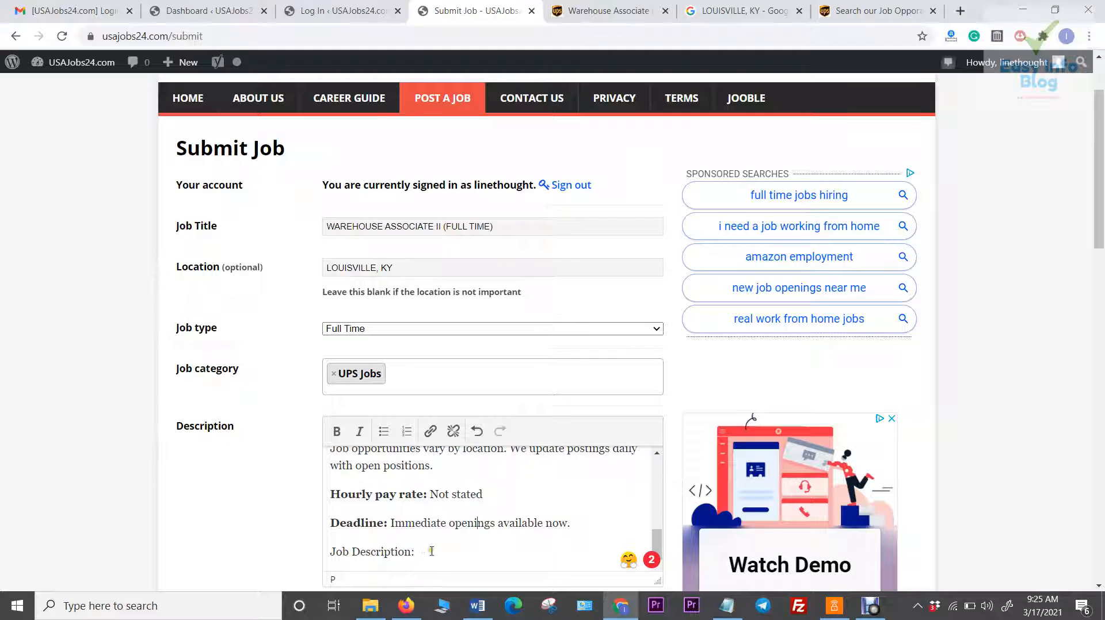
- Bold the Job Description: label and start an empty line beneath it
{"action": "left_click_drag", "start_coordinate": [423, 549], "coordinate": [329, 550]}
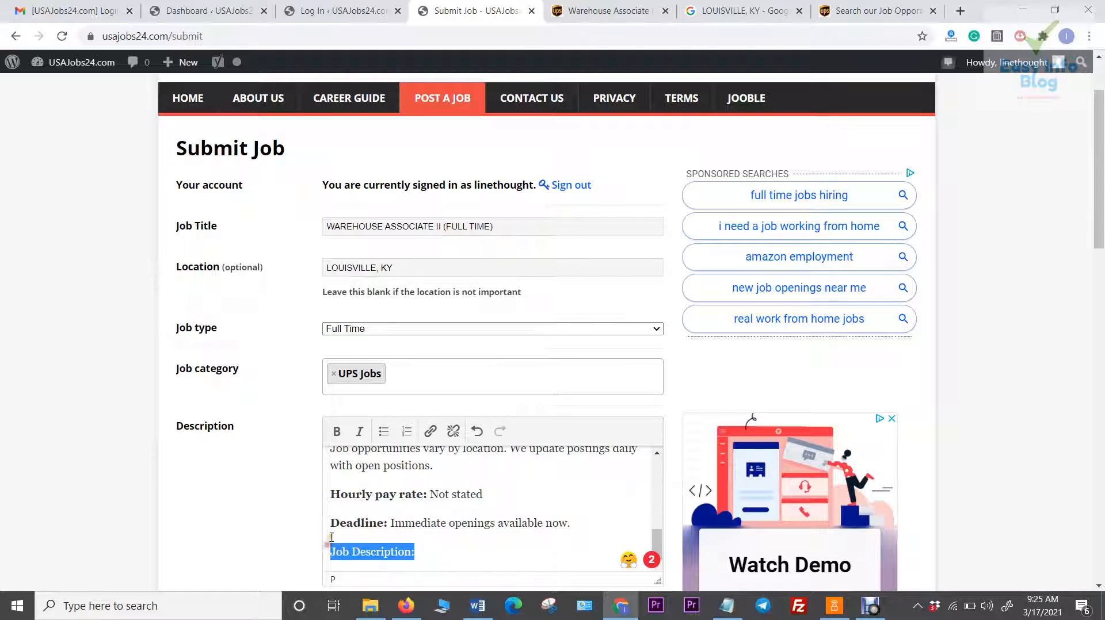
{"action": "left_click", "coordinate": [337, 431]}
{"action": "left_click", "coordinate": [445, 550]}
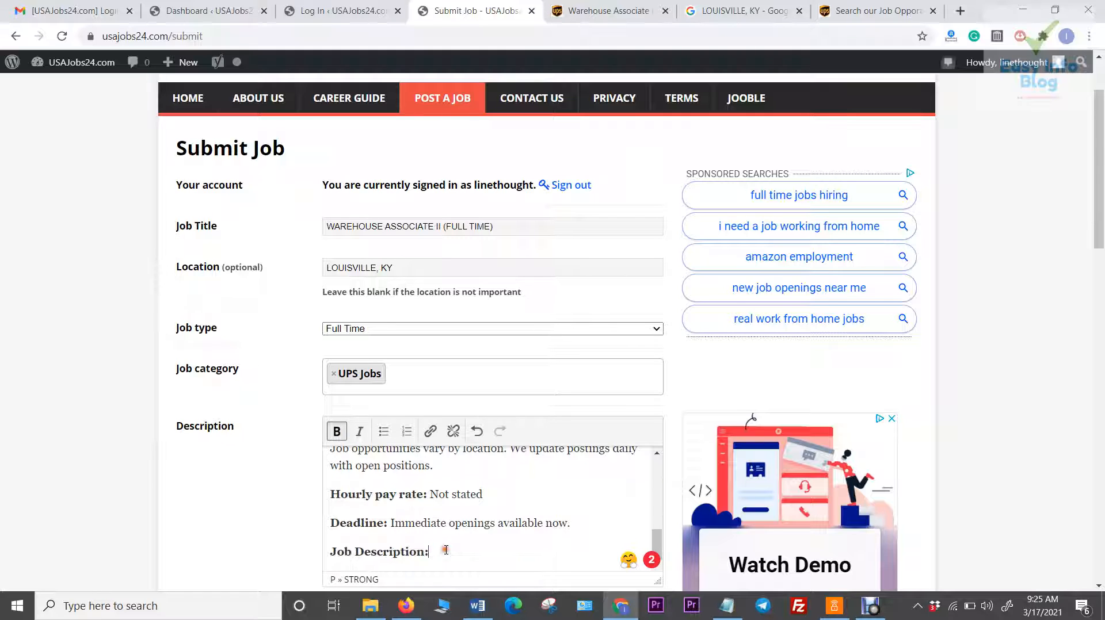
{"action": "key", "text": "Return"}
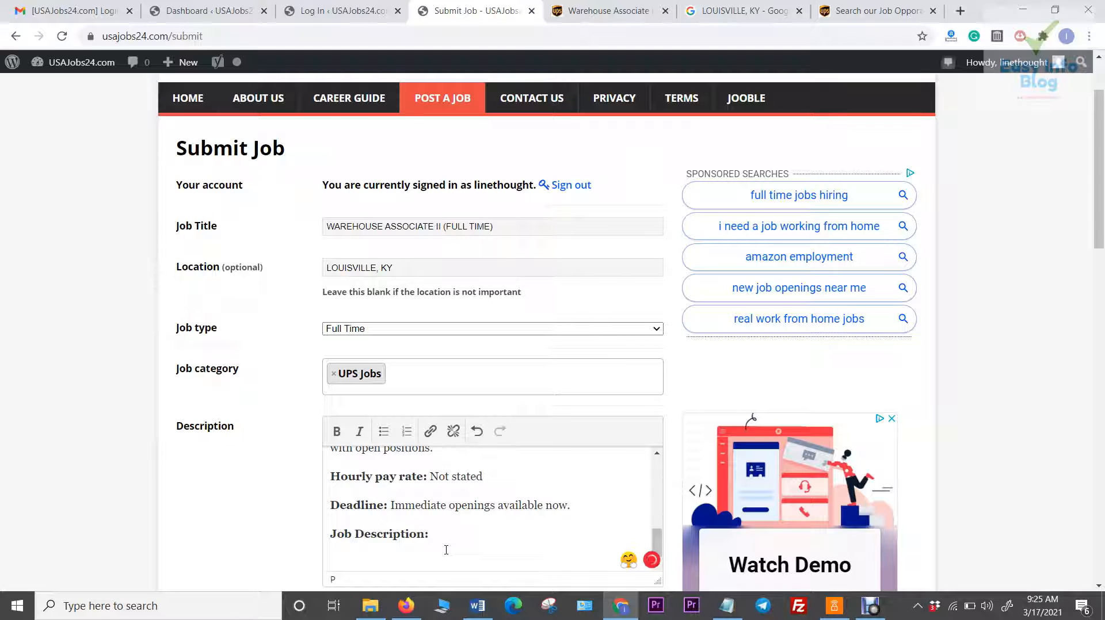
{"action": "left_click", "coordinate": [599, 11]}
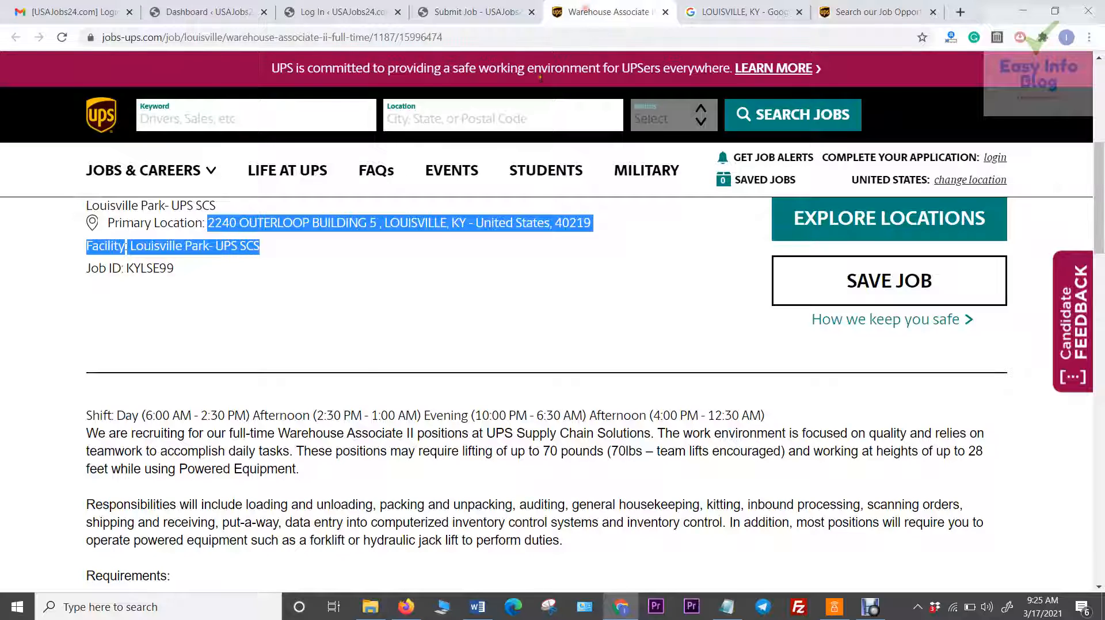
{"action": "scroll", "coordinate": [148, 332], "scroll_direction": "down", "scroll_amount": 3}
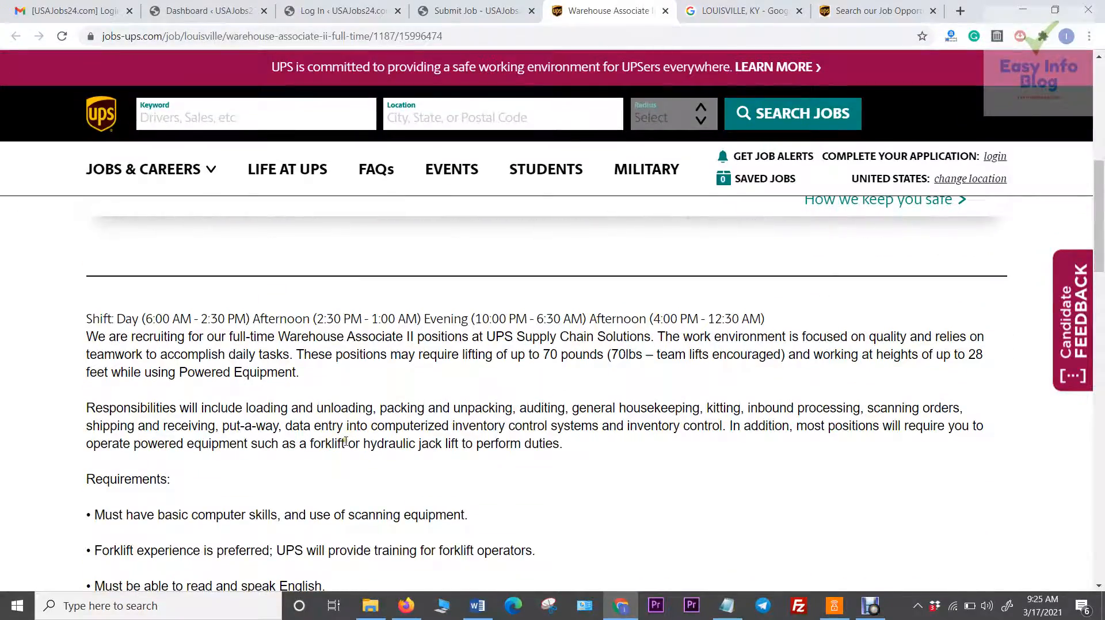
- Copy the UPS job summary, requirements bullets and benefits paragraph from the posting
{"action": "scroll", "coordinate": [346, 441], "scroll_direction": "down", "scroll_amount": 2}
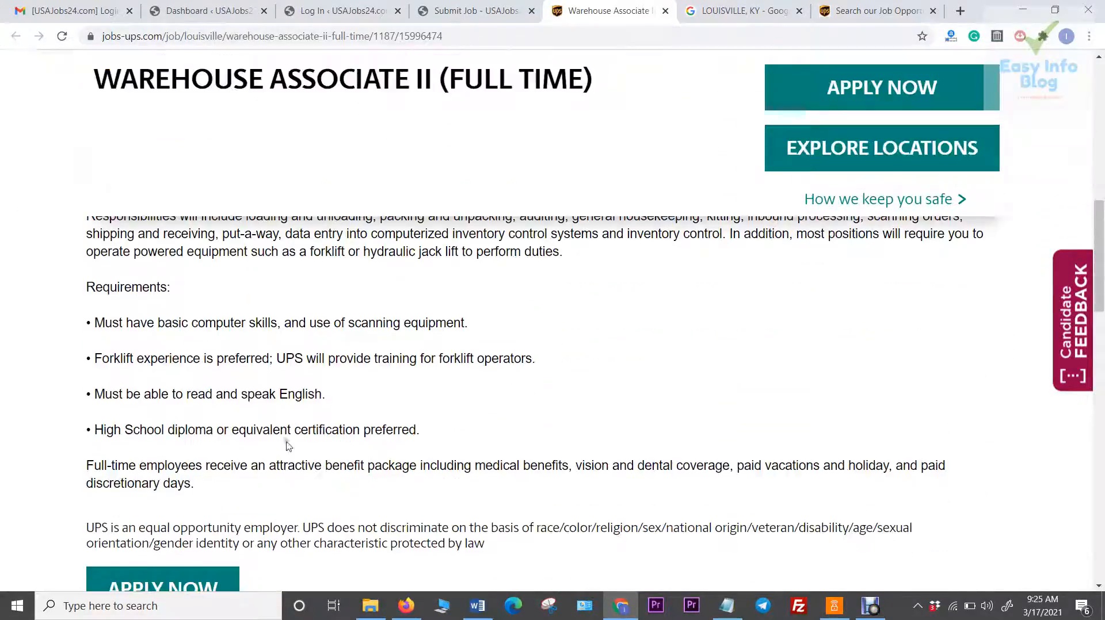
{"action": "scroll", "coordinate": [295, 454], "scroll_direction": "up", "scroll_amount": 3}
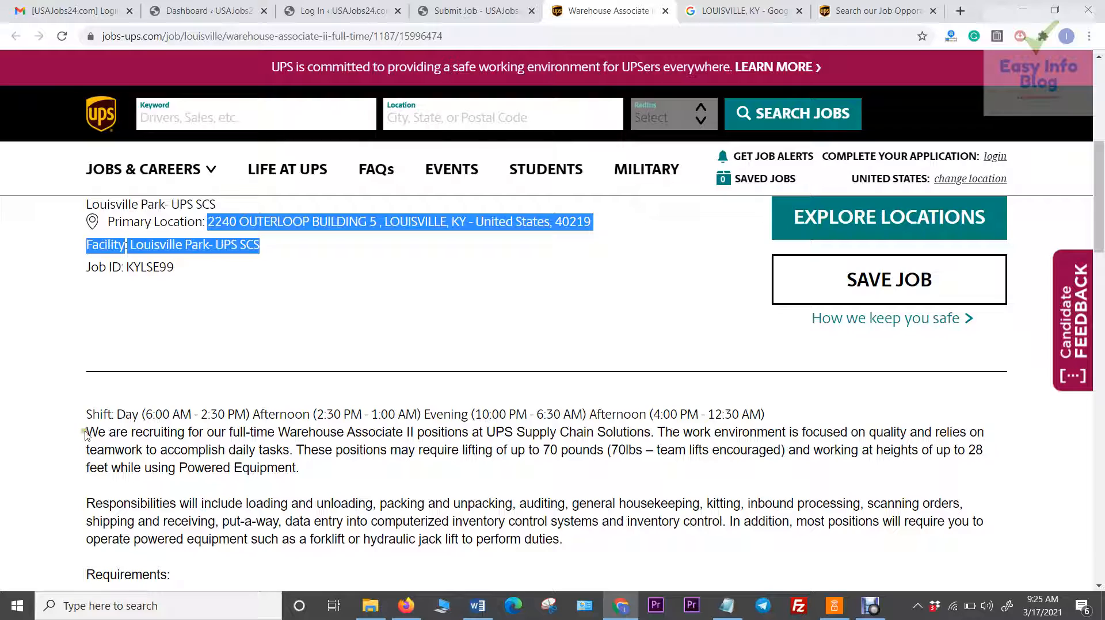
{"action": "left_click_drag", "start_coordinate": [88, 433], "coordinate": [170, 503]}
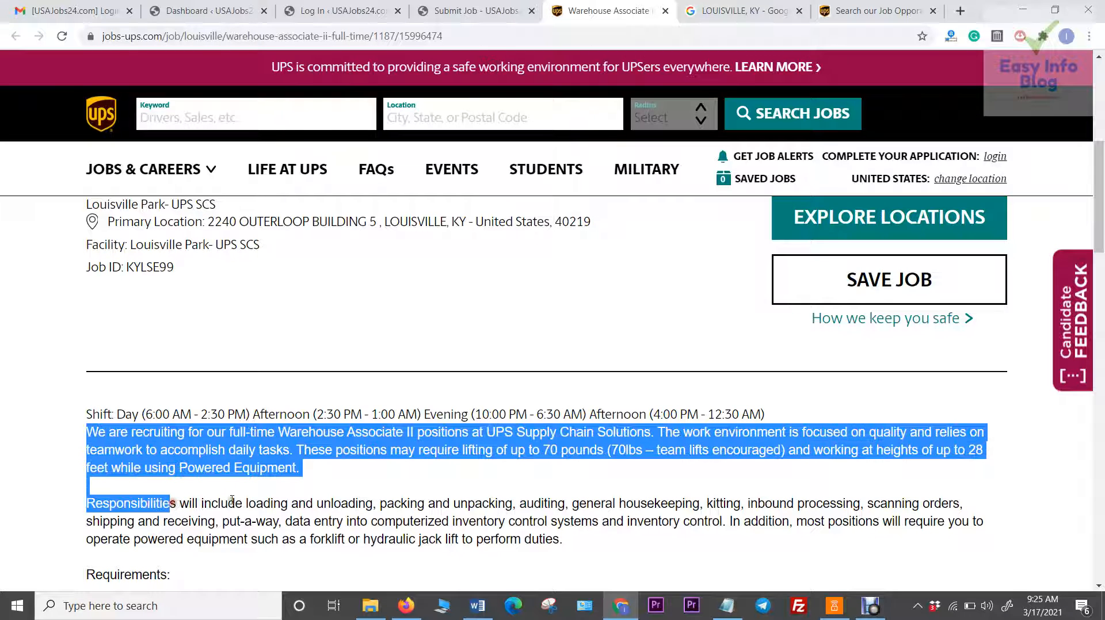
{"action": "scroll", "coordinate": [269, 498], "scroll_direction": "down", "scroll_amount": 6}
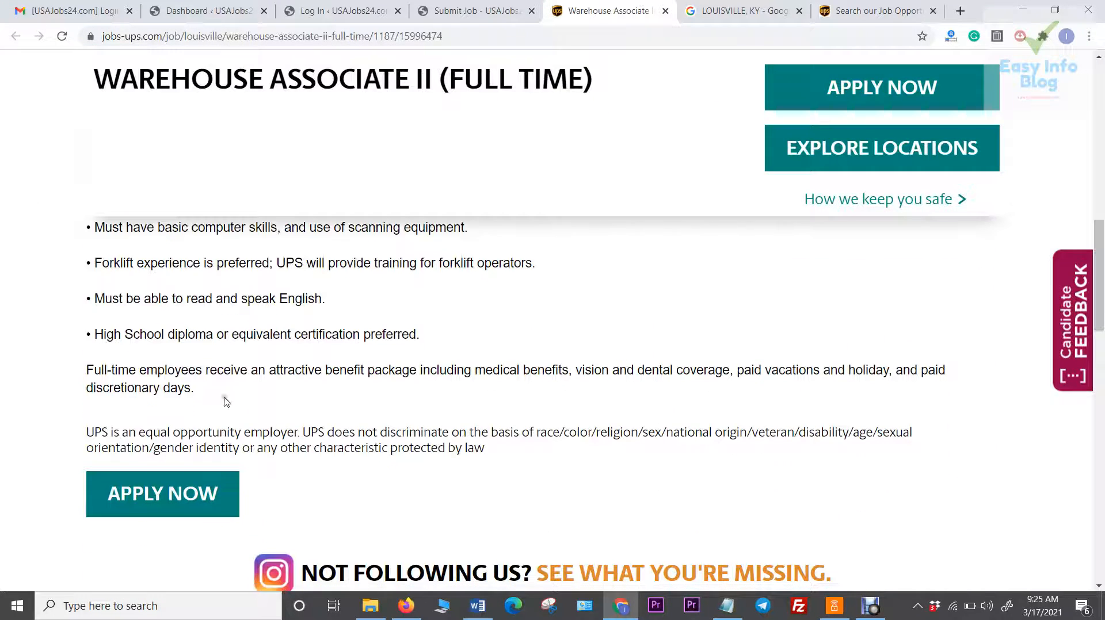
{"action": "left_click", "coordinate": [208, 391], "text": "shift"}
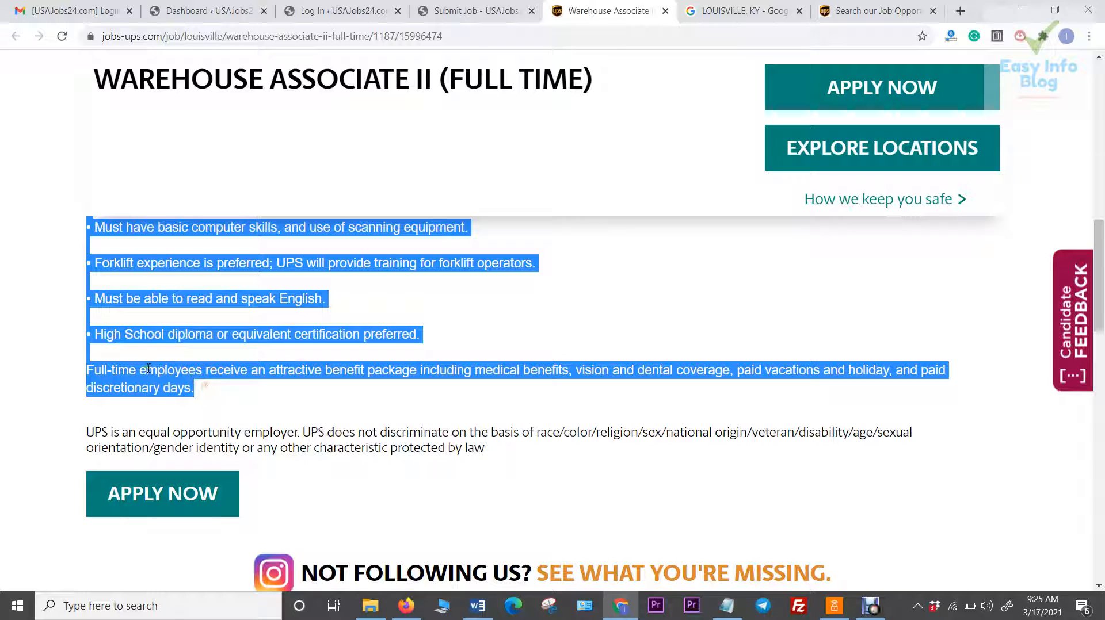
{"action": "right_click", "coordinate": [150, 371]}
{"action": "left_click", "coordinate": [189, 381]}
{"action": "left_click", "coordinate": [478, 11]}
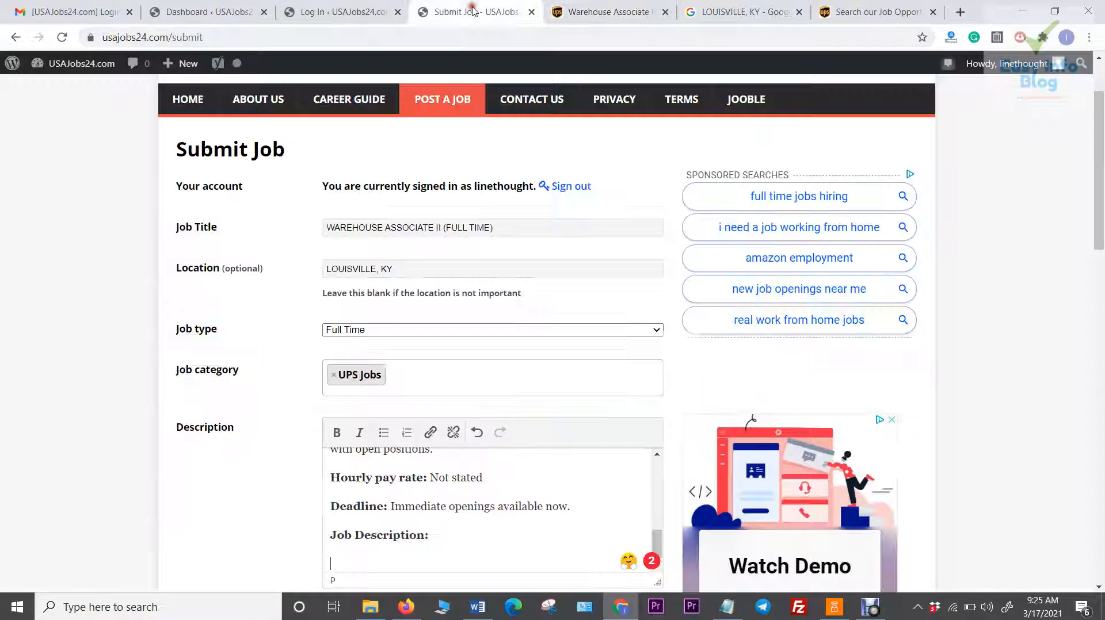
- Paste the copied UPS duties, requirements and benefits text under Job Description:
{"action": "scroll", "coordinate": [374, 529], "scroll_direction": "down", "scroll_amount": 1}
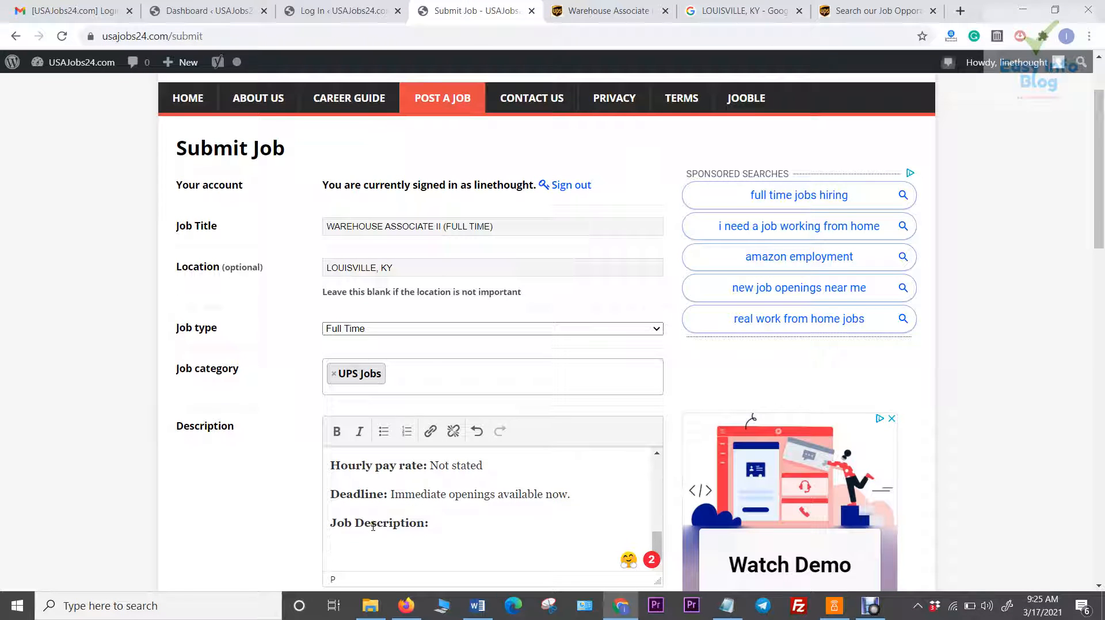
{"action": "right_click", "coordinate": [358, 551]}
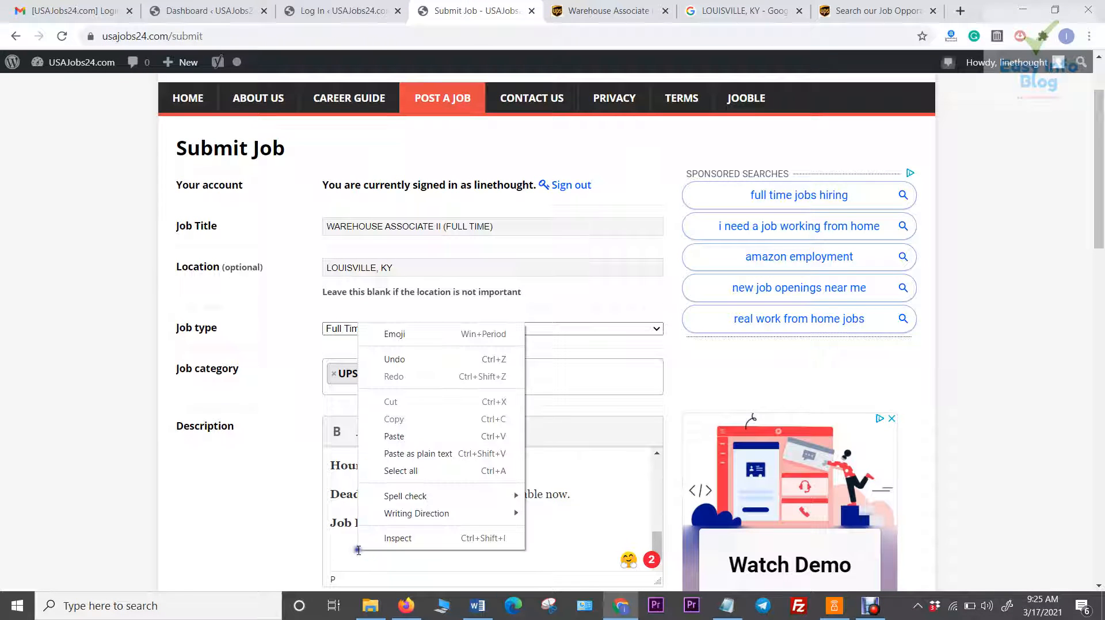
{"action": "left_click", "coordinate": [403, 436]}
{"action": "scroll", "coordinate": [429, 511], "scroll_direction": "up", "scroll_amount": 3}
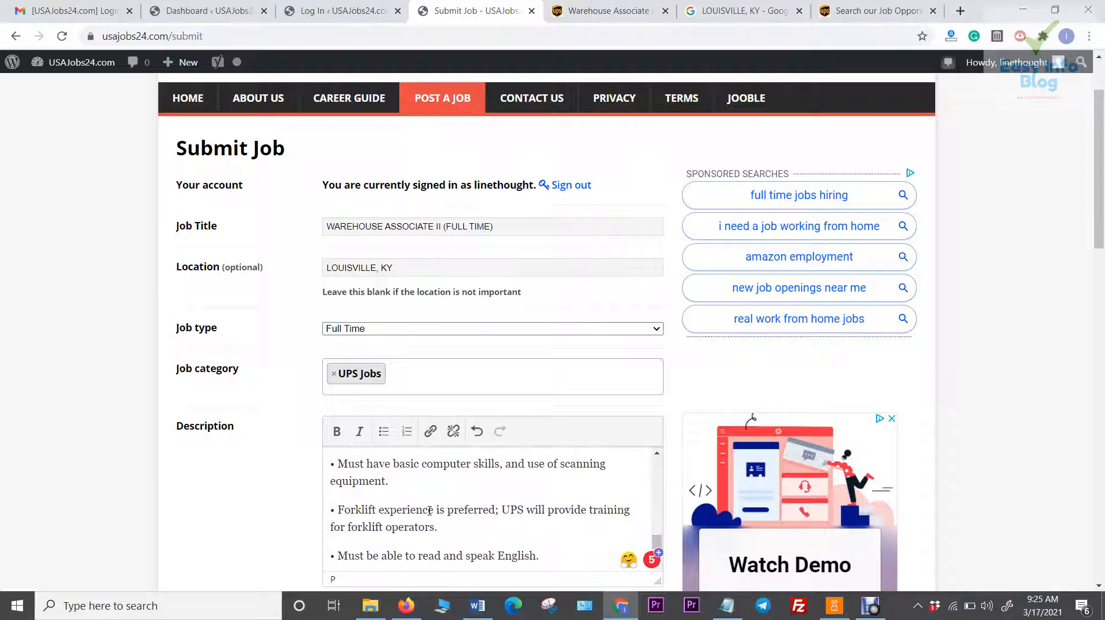
{"action": "scroll", "coordinate": [429, 511], "scroll_direction": "down", "scroll_amount": 3}
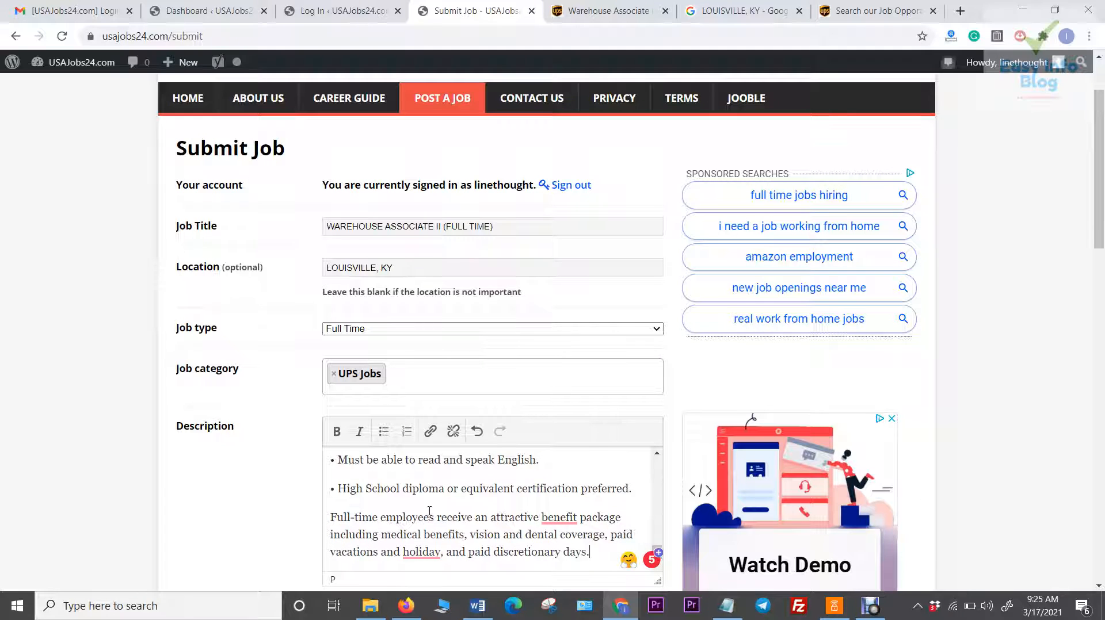
{"action": "scroll", "coordinate": [429, 511], "scroll_direction": "up", "scroll_amount": 5}
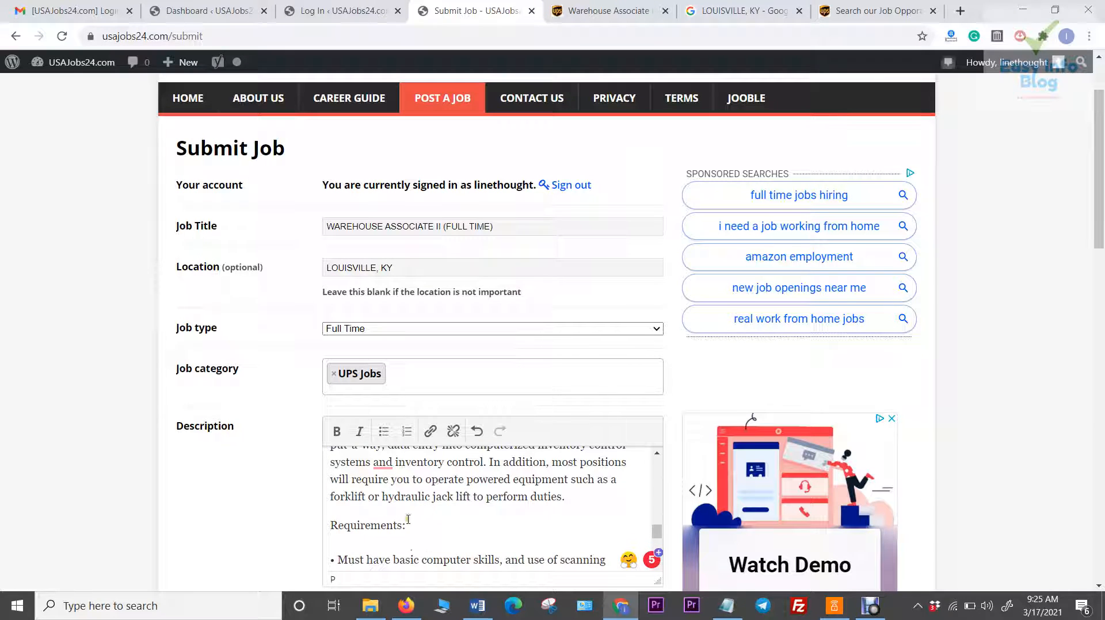
- Make the Requirements: label bold and select the typed-bullet requirement lines
{"action": "left_click_drag", "start_coordinate": [408, 524], "coordinate": [329, 525]}
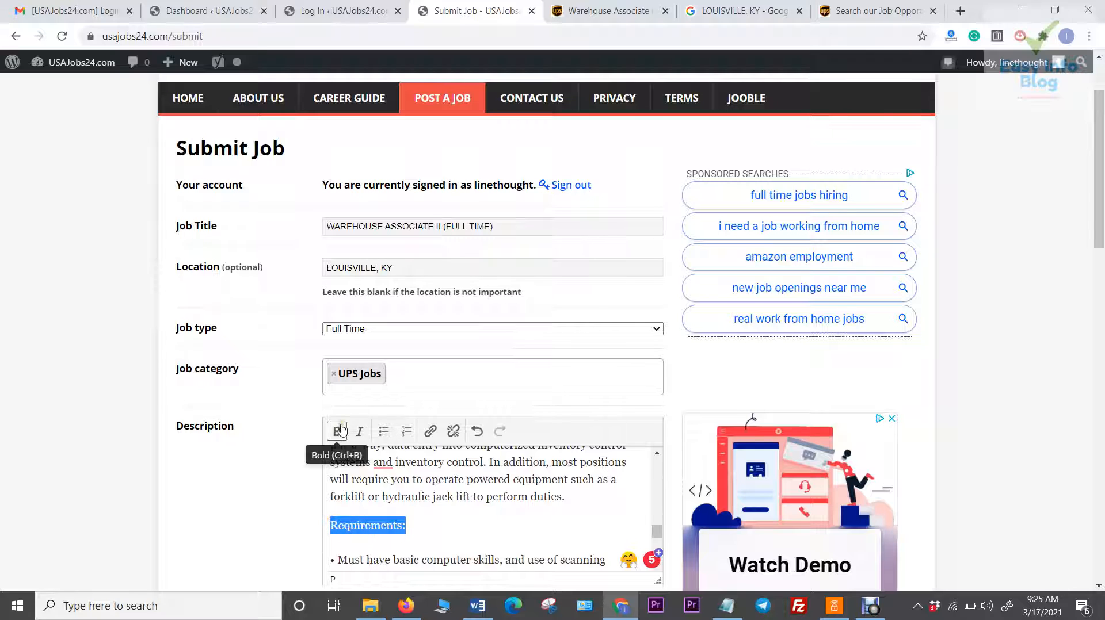
{"action": "left_click", "coordinate": [341, 429]}
{"action": "scroll", "coordinate": [348, 477], "scroll_direction": "down", "scroll_amount": 3}
{"action": "left_click", "coordinate": [352, 495]}
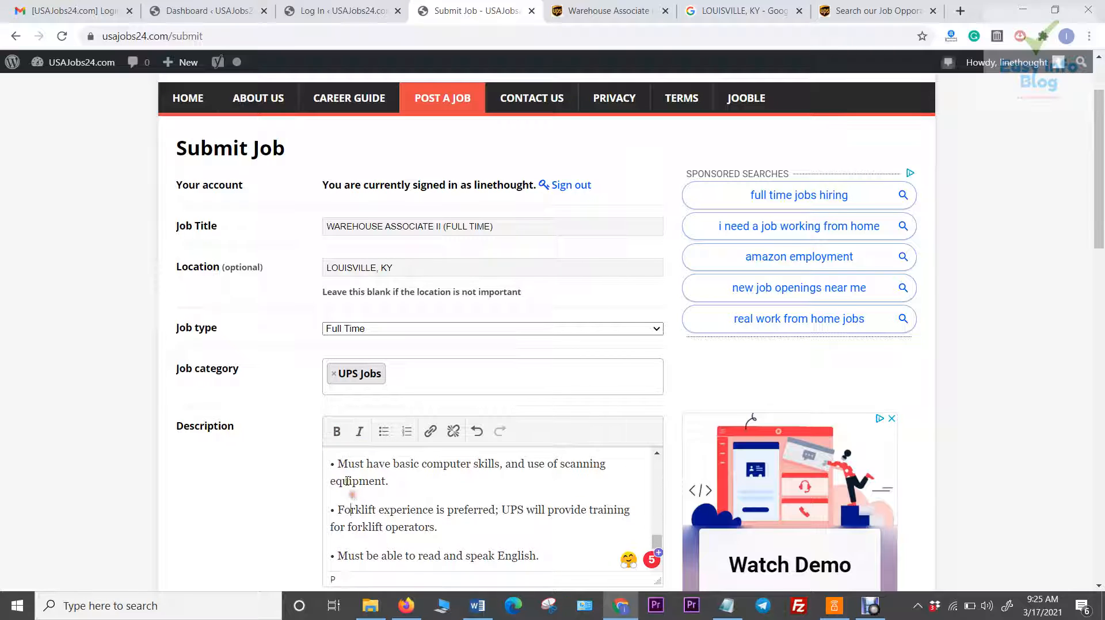
{"action": "left_click_drag", "start_coordinate": [331, 462], "coordinate": [370, 510]}
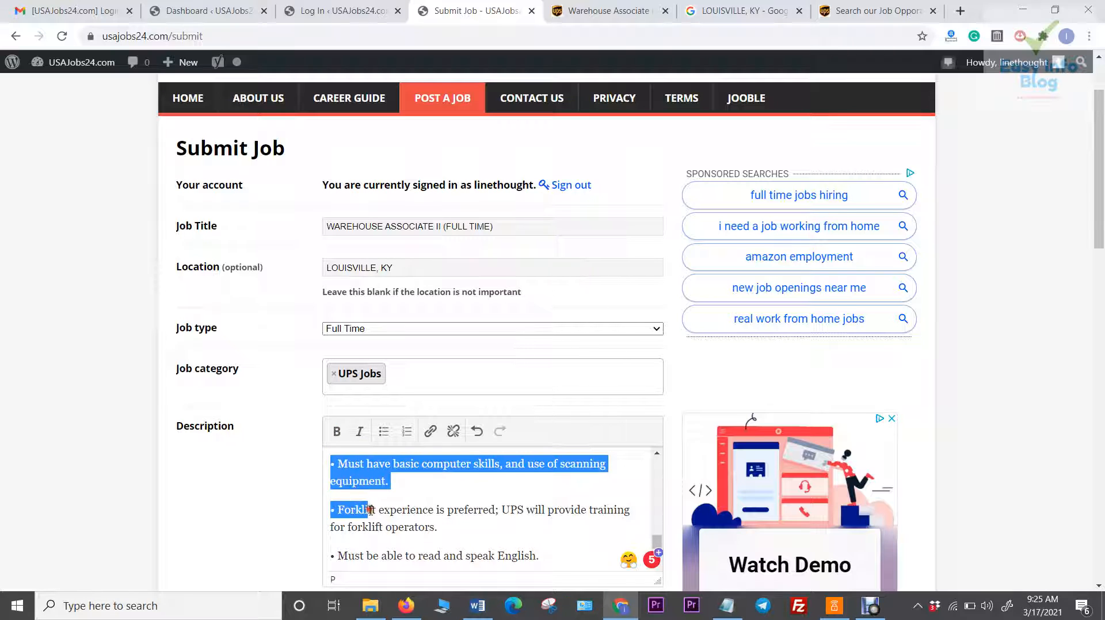
{"action": "scroll", "coordinate": [374, 512], "scroll_direction": "down", "scroll_amount": 3}
{"action": "scroll", "coordinate": [384, 510], "scroll_direction": "up", "scroll_amount": 3}
- Delete the typed • characters before the four requirement lines
{"action": "left_click", "coordinate": [337, 463]}
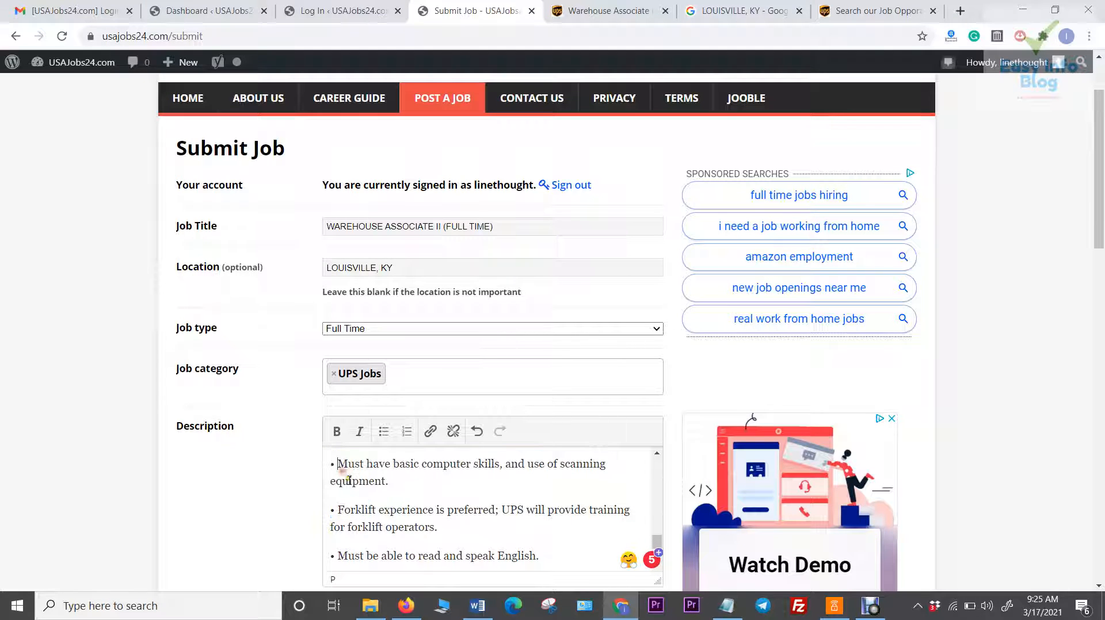
{"action": "left_click_drag", "start_coordinate": [339, 465], "coordinate": [332, 465]}
{"action": "key", "text": "BackSpace"}
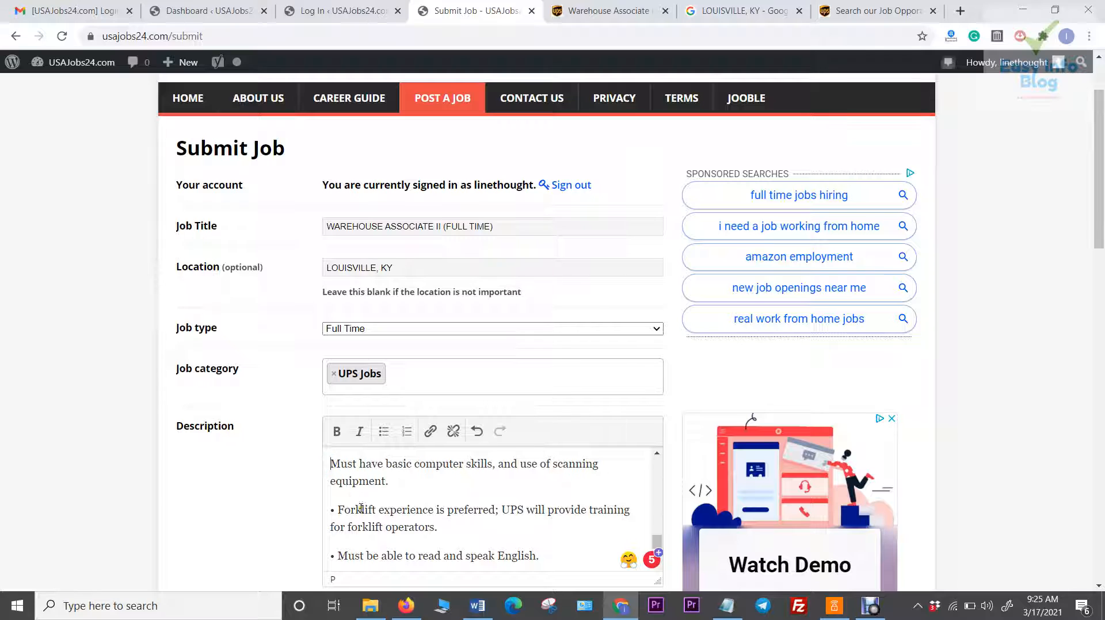
{"action": "left_click_drag", "start_coordinate": [340, 510], "coordinate": [332, 509]}
{"action": "key", "text": "BackSpace"}
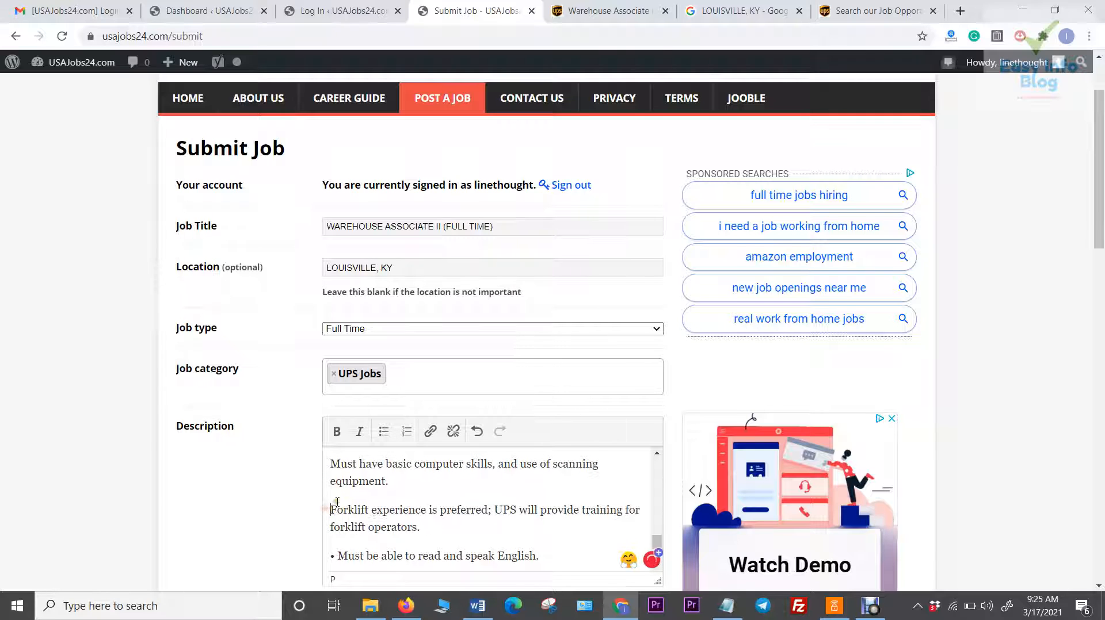
{"action": "left_click_drag", "start_coordinate": [339, 556], "coordinate": [331, 556]}
{"action": "key", "text": "BackSpace"}
{"action": "scroll", "coordinate": [343, 518], "scroll_direction": "down", "scroll_amount": 2}
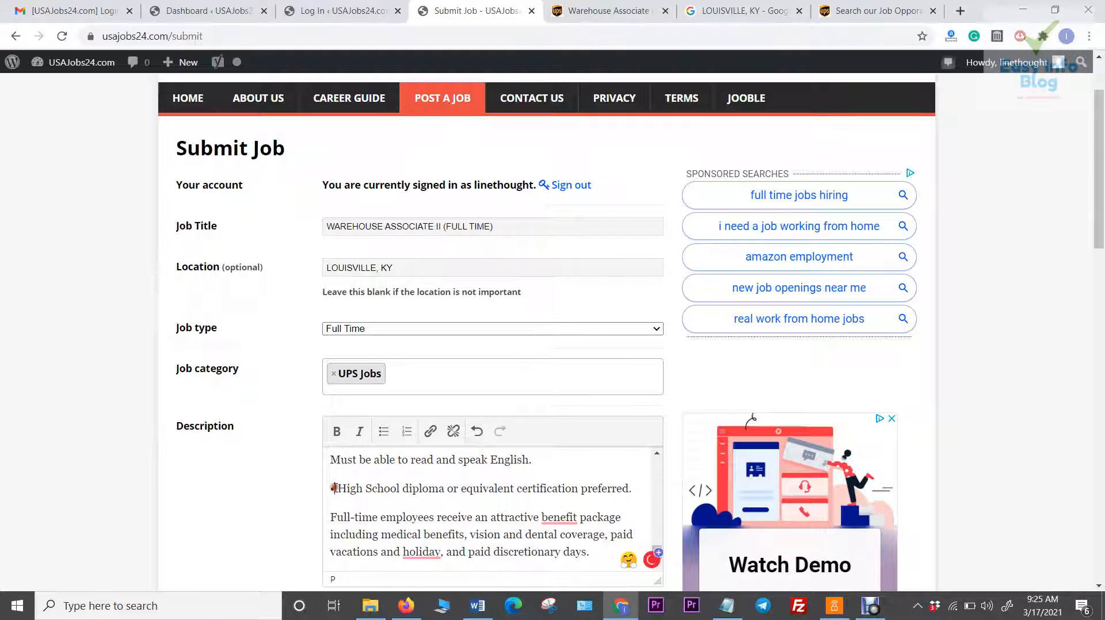
{"action": "left_click_drag", "start_coordinate": [338, 489], "coordinate": [324, 486]}
{"action": "key", "text": "BackSpace"}
{"action": "triple_click", "coordinate": [626, 489]}
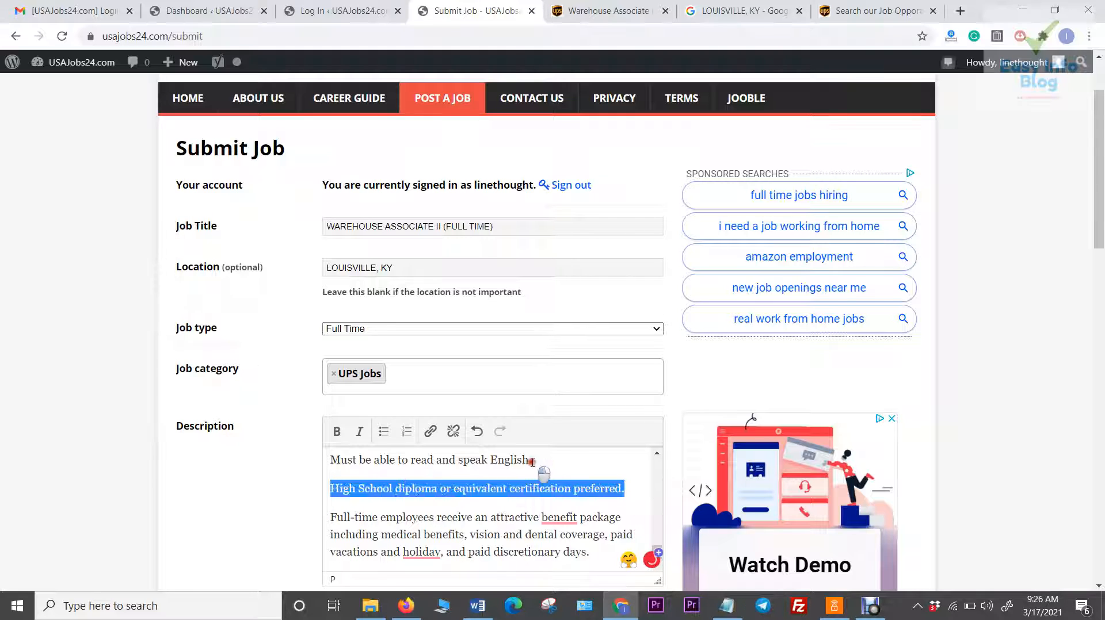
{"action": "key", "text": "BackSpace"}
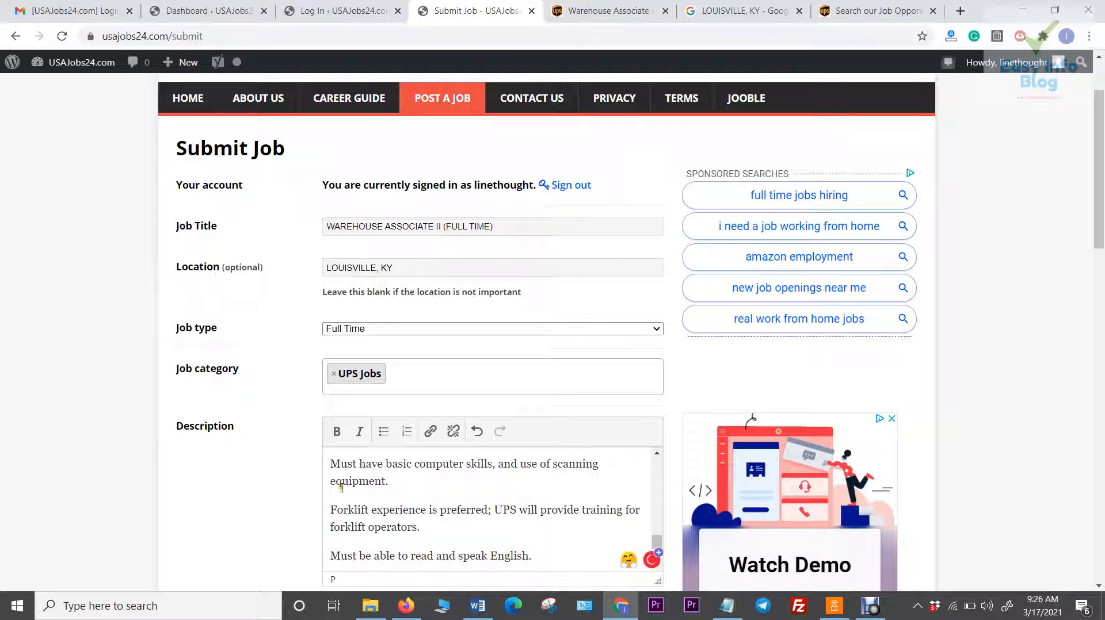
- Apply a bulleted list to the requirements, keeping Requirements: out of it
{"action": "scroll", "coordinate": [341, 488], "scroll_direction": "up", "scroll_amount": 3}
{"action": "triple_click", "coordinate": [334, 553]}
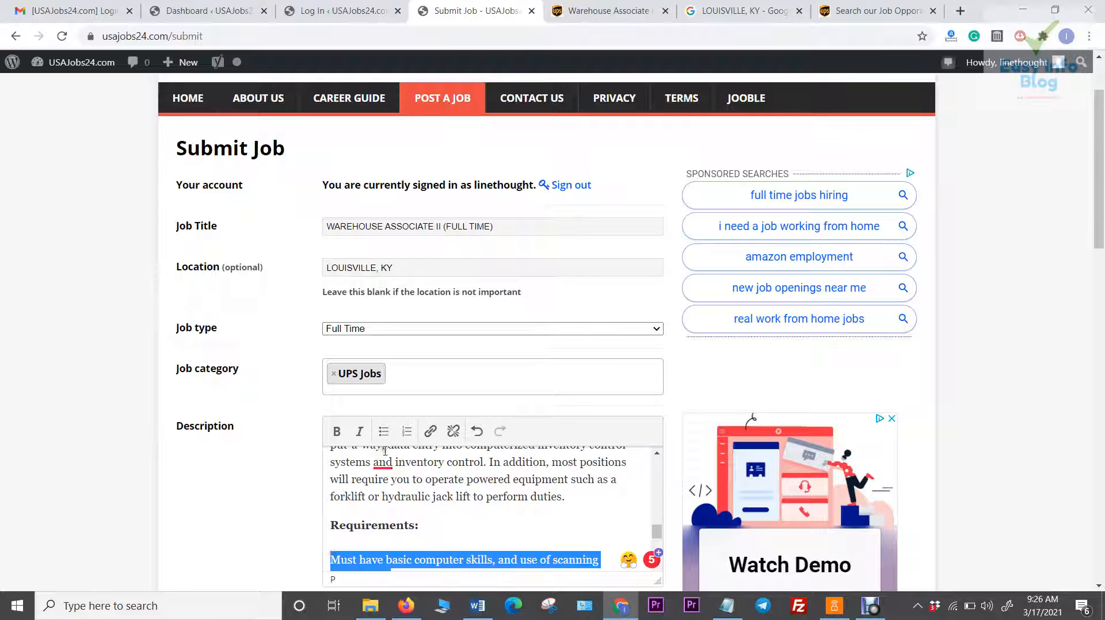
{"action": "left_click", "coordinate": [383, 431]}
{"action": "left_click", "coordinate": [370, 525]}
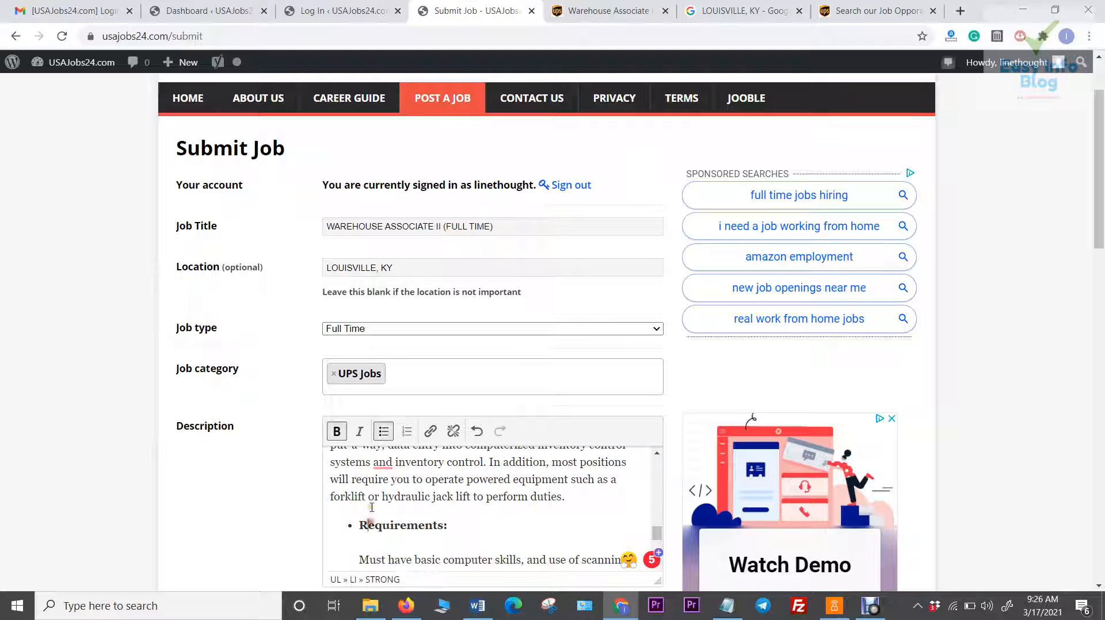
{"action": "left_click", "coordinate": [383, 431]}
{"action": "scroll", "coordinate": [380, 503], "scroll_direction": "down", "scroll_amount": 2}
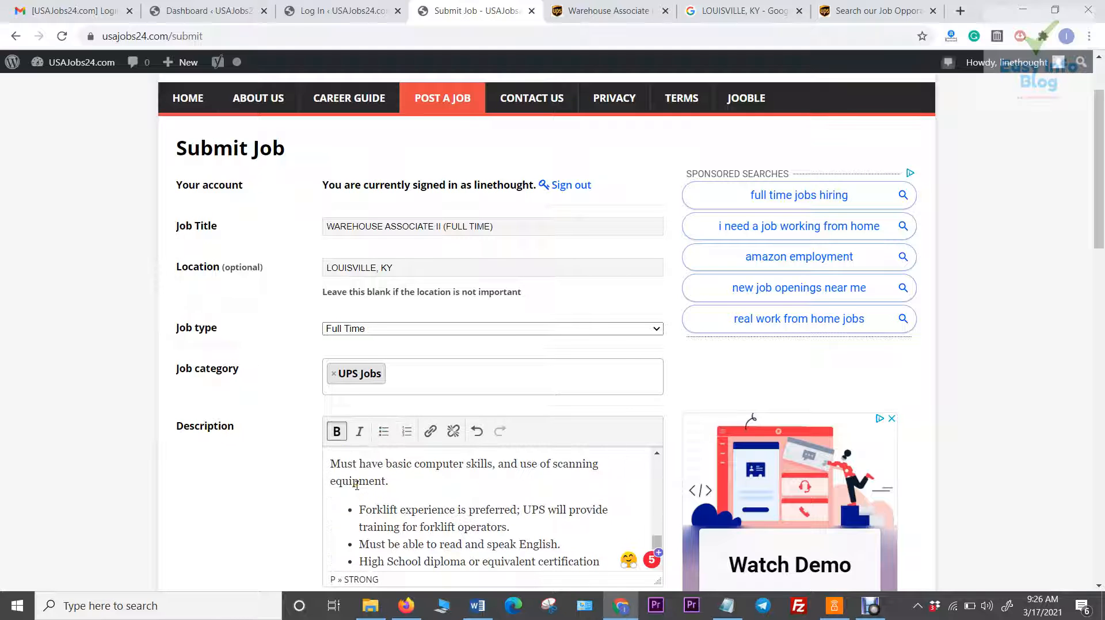
{"action": "scroll", "coordinate": [356, 486], "scroll_direction": "up", "scroll_amount": 2}
- Remove the empty line under Requirements: and bullet all four requirements
{"action": "left_click", "coordinate": [344, 540]}
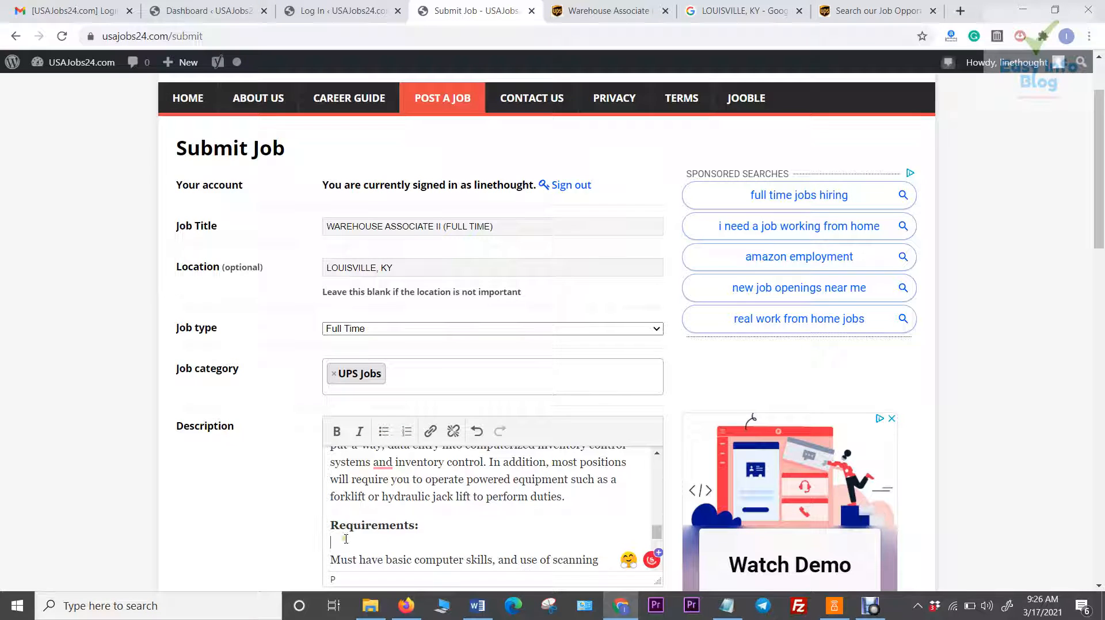
{"action": "key", "text": "Delete"}
{"action": "scroll", "coordinate": [404, 547], "scroll_direction": "down", "scroll_amount": 2}
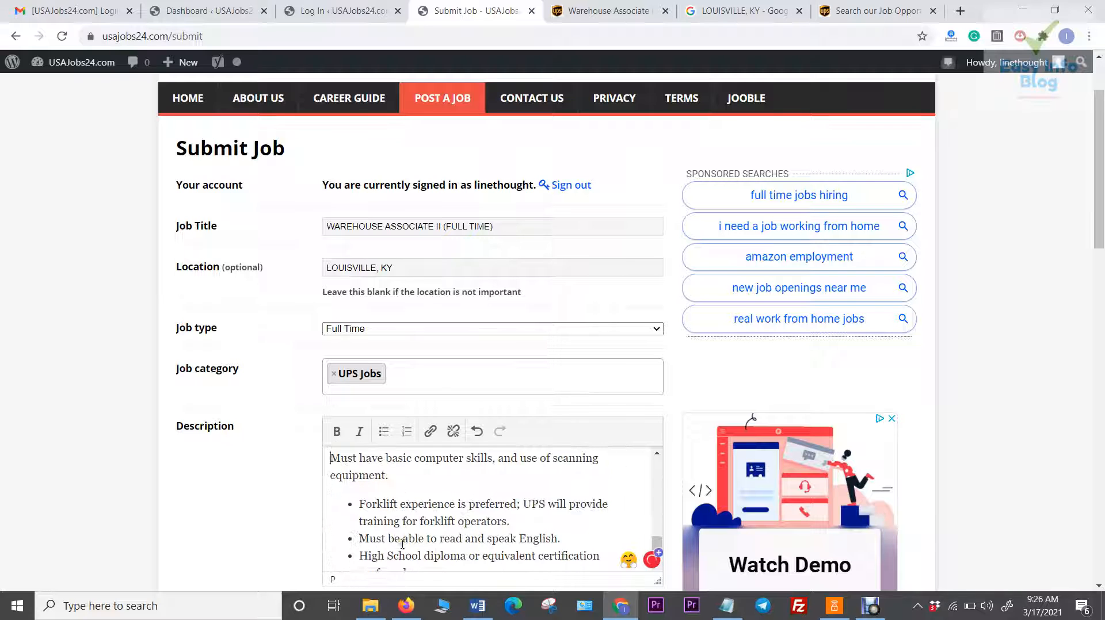
{"action": "scroll", "coordinate": [421, 527], "scroll_direction": "up", "scroll_amount": 2}
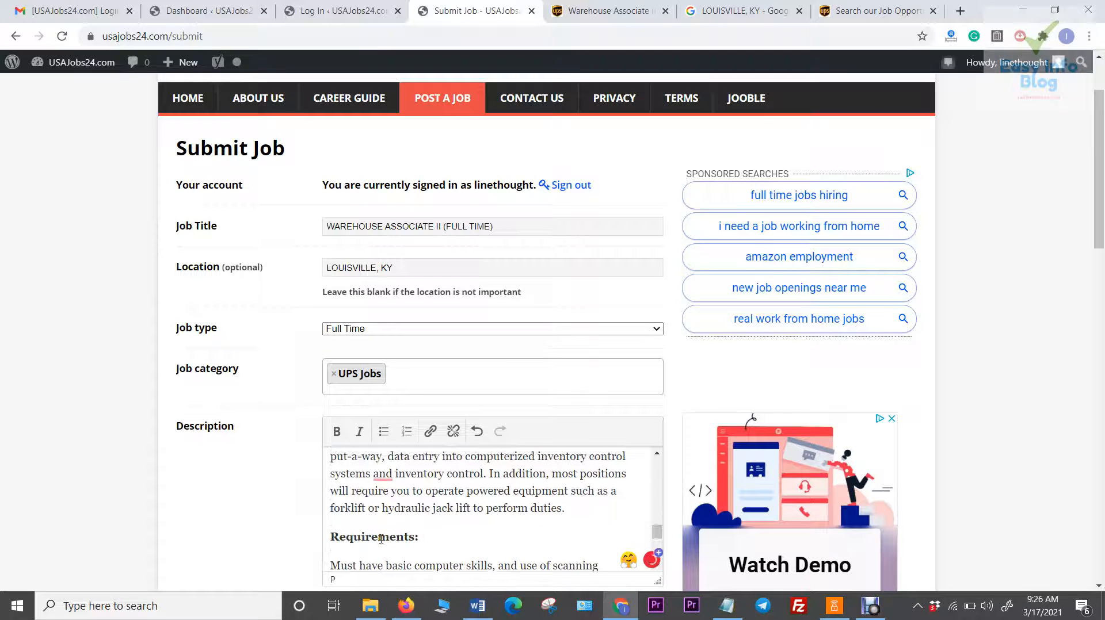
{"action": "left_click", "coordinate": [385, 435]}
{"action": "scroll", "coordinate": [403, 505], "scroll_direction": "down", "scroll_amount": 2}
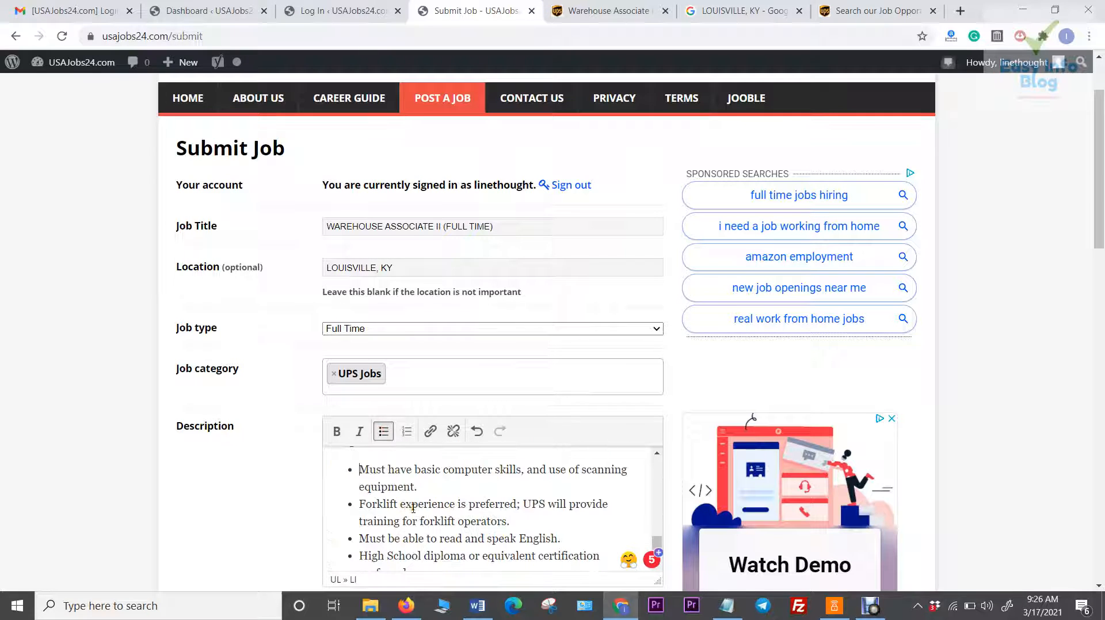
{"action": "scroll", "coordinate": [413, 508], "scroll_direction": "up", "scroll_amount": 2}
{"action": "scroll", "coordinate": [412, 509], "scroll_direction": "down", "scroll_amount": 4}
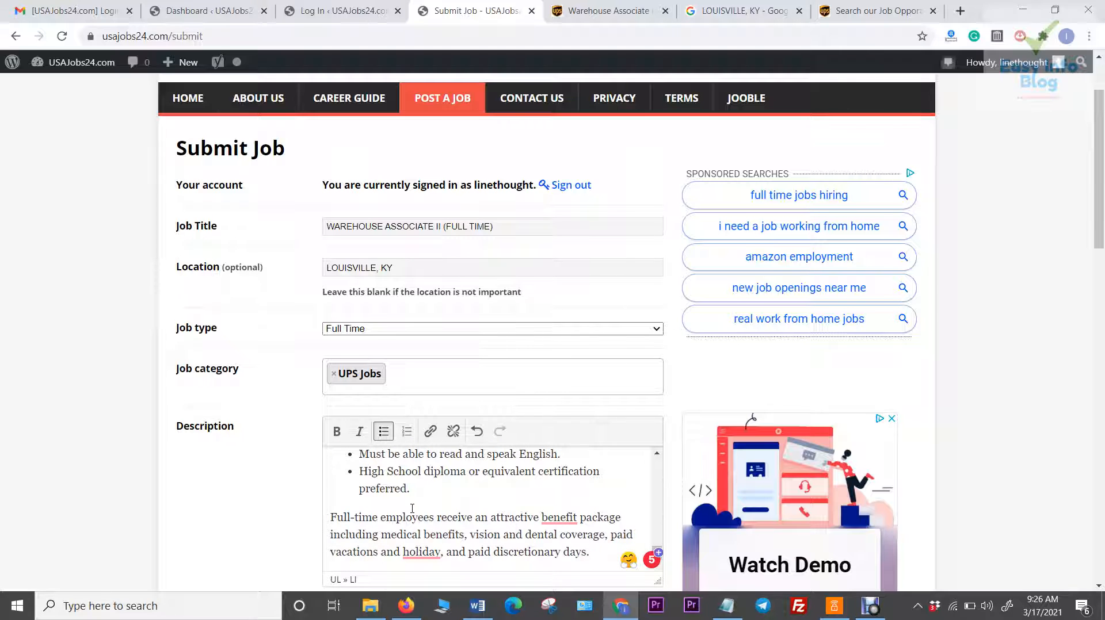
{"action": "scroll", "coordinate": [412, 509], "scroll_direction": "down", "scroll_amount": 2}
{"action": "scroll", "coordinate": [448, 439], "scroll_direction": "down", "scroll_amount": 2}
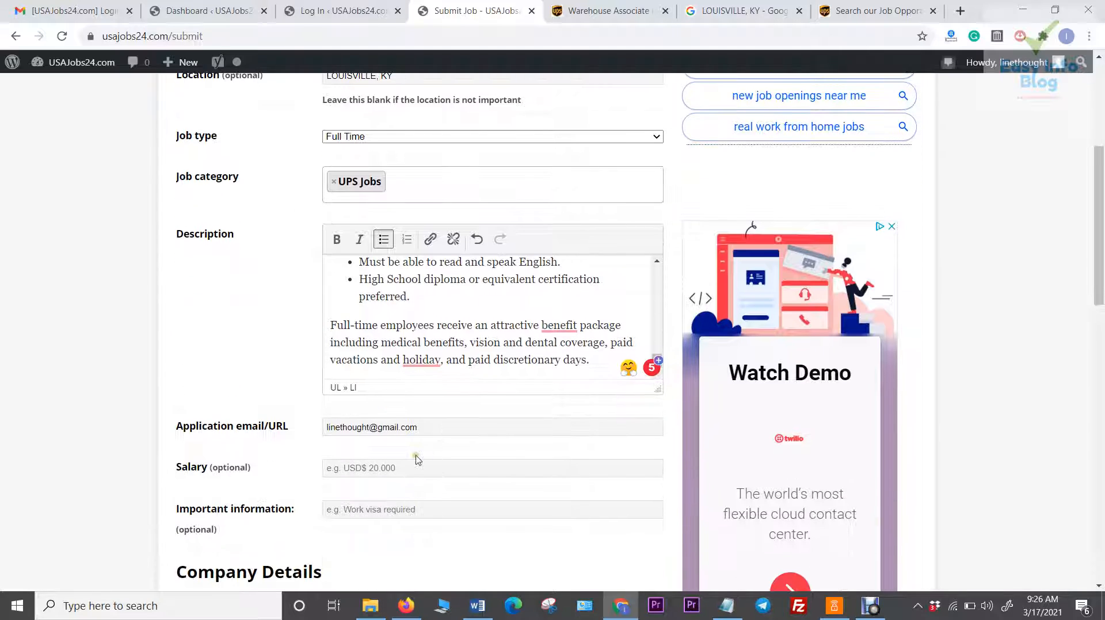
- Erase the pre-filled e-mail address from the Application email/URL field
{"action": "left_click", "coordinate": [420, 426]}
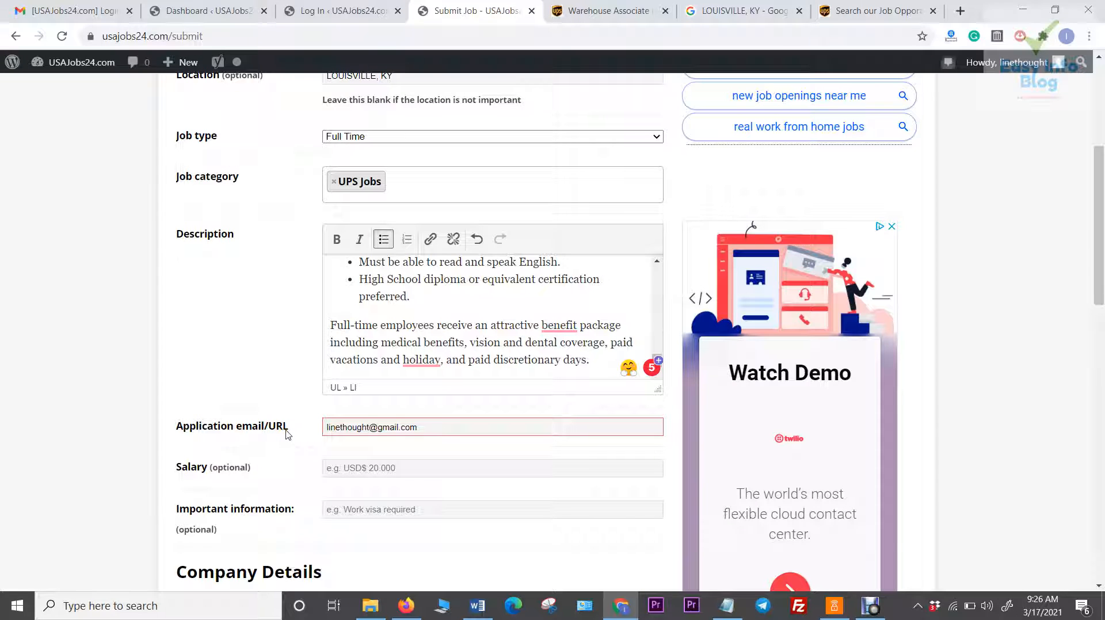
{"action": "left_click", "coordinate": [368, 425]}
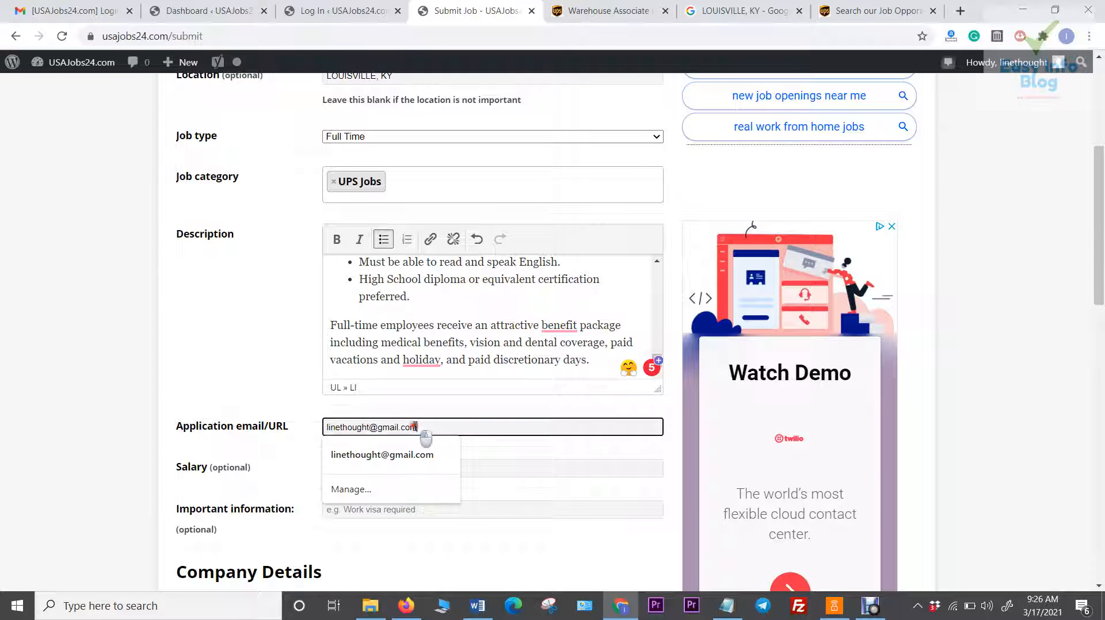
{"action": "left_click_drag", "start_coordinate": [416, 427], "coordinate": [325, 432]}
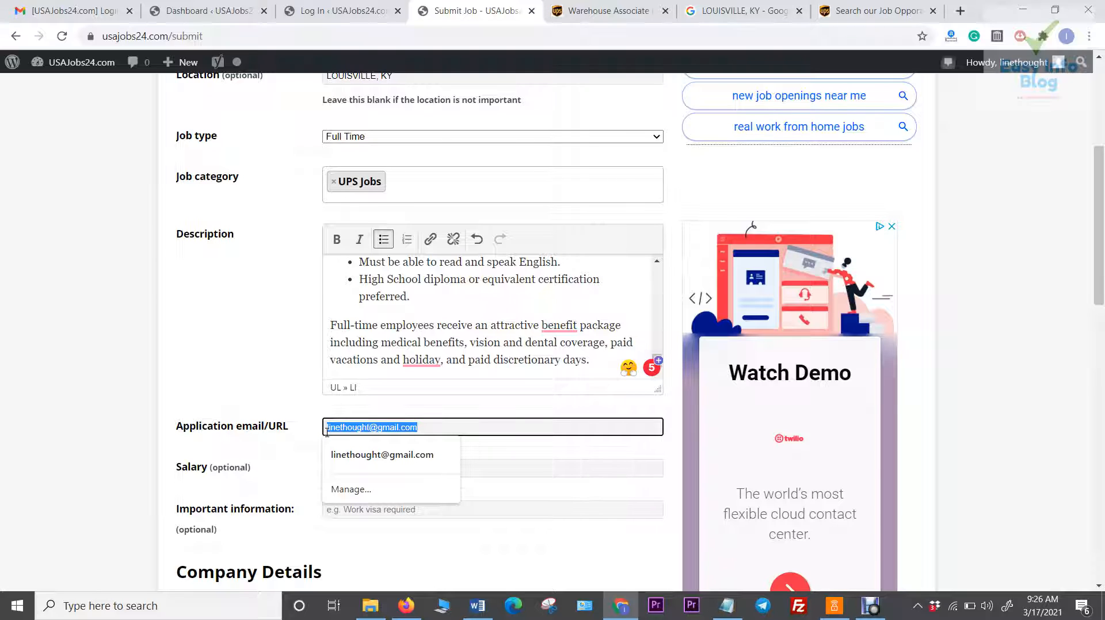
{"action": "key", "text": "BackSpace"}
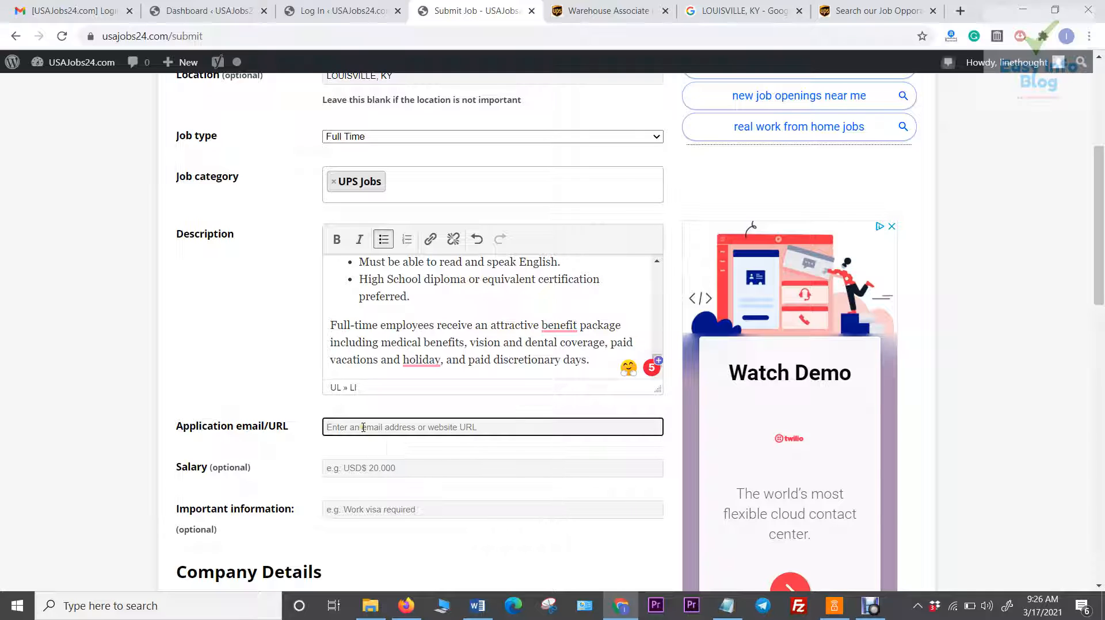
{"action": "key", "text": "ctrl+z"}
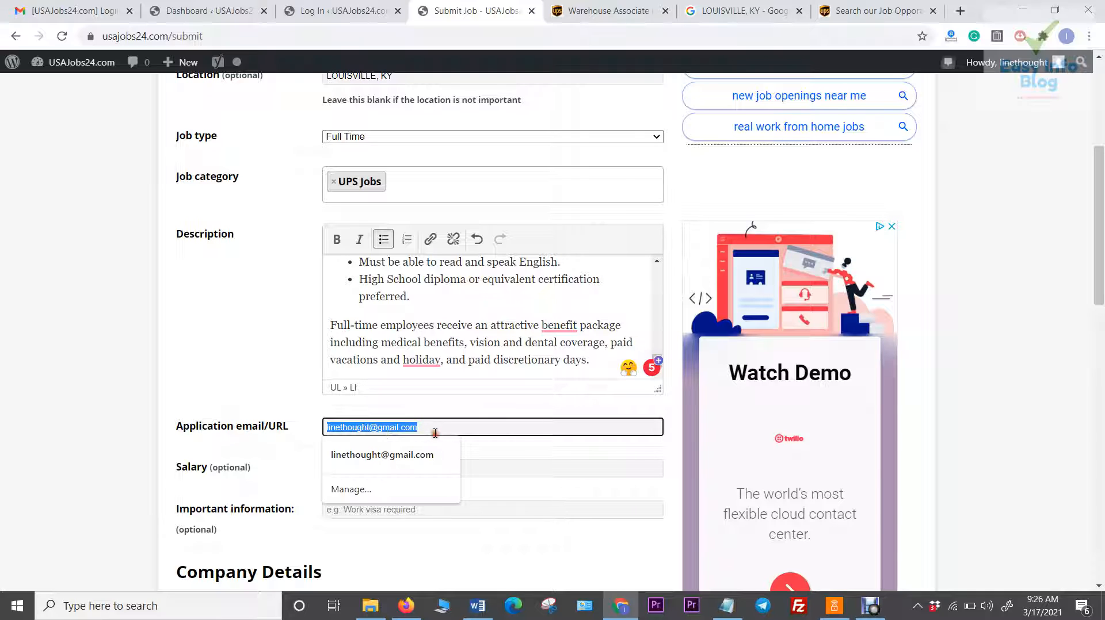
{"action": "left_click", "coordinate": [435, 431]}
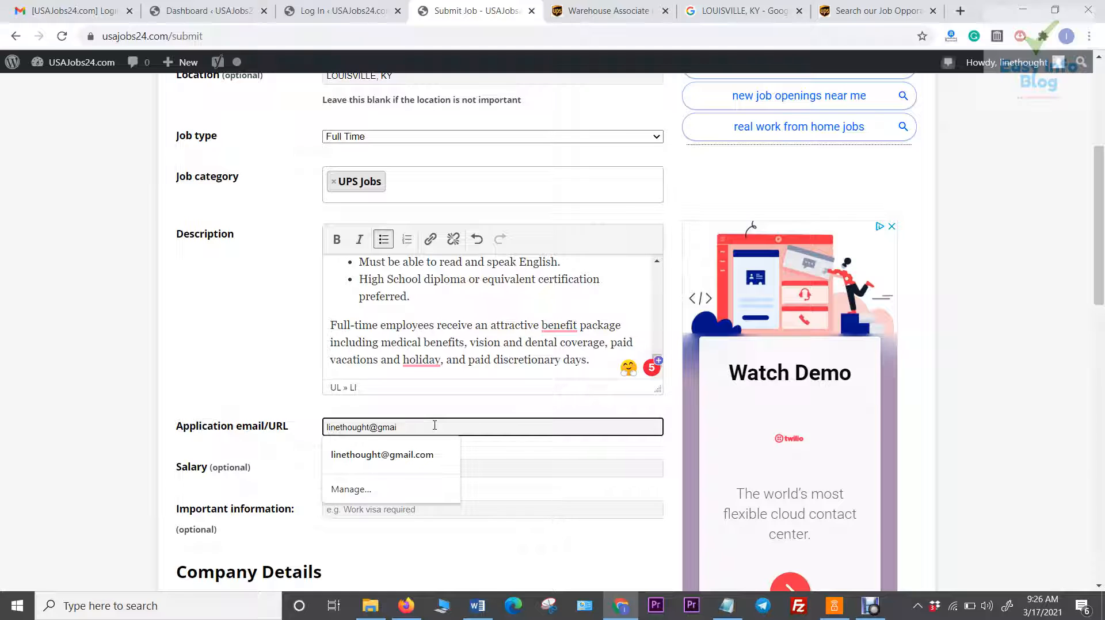
{"action": "key", "text": "BackSpace"}
{"action": "key", "text": "BackSpace"}
{"action": "key", "text": "BackSpace"}
{"action": "key", "text": "BackSpace"}
{"action": "key", "text": "BackSpace"}
{"action": "key", "text": "BackSpace"}
{"action": "key", "text": "BackSpace"}
{"action": "key", "text": "BackSpace"}
{"action": "key", "text": "BackSpace"}
{"action": "key", "text": "BackSpace"}
{"action": "key", "text": "BackSpace"}
{"action": "key", "text": "BackSpace"}
{"action": "key", "text": "BackSpace"}
{"action": "key", "text": "BackSpace"}
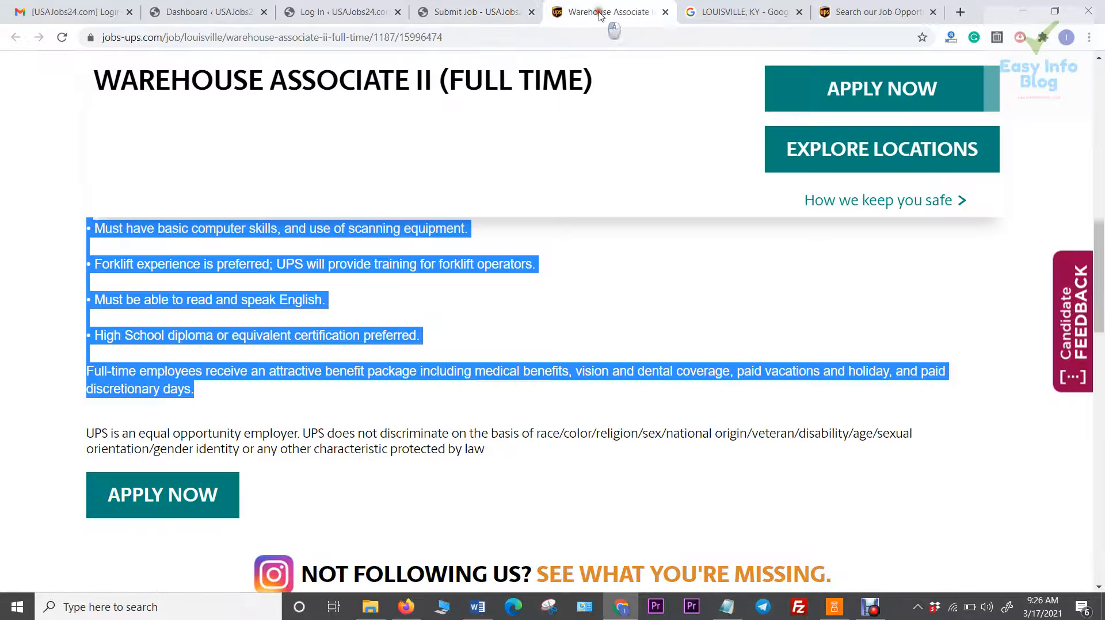
{"action": "left_click", "coordinate": [599, 12]}
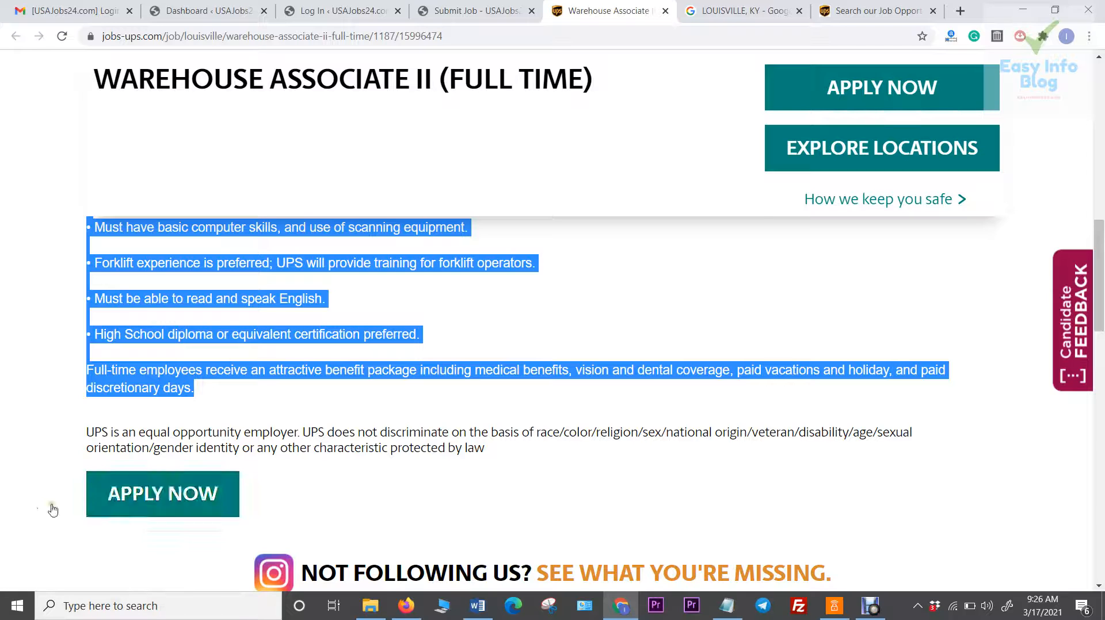
- Follow the posting's APPLY NOW link to the ups.managehr.com application page
{"action": "left_click", "coordinate": [188, 498]}
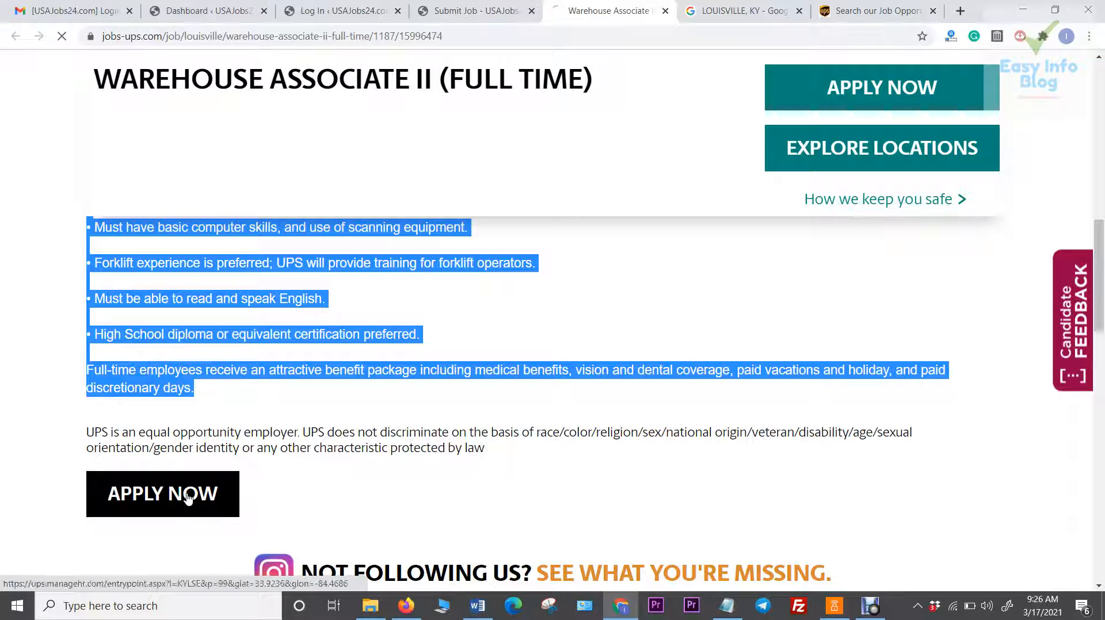
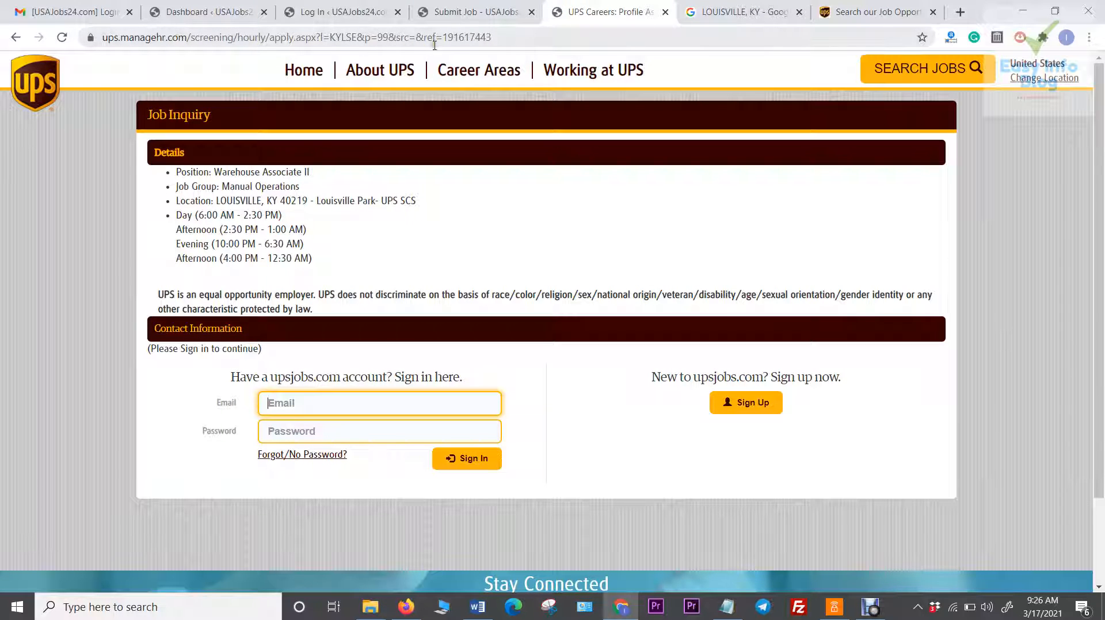
- Copy the UPS job inquiry page's web address from the address bar
{"action": "left_click", "coordinate": [502, 38]}
{"action": "left_click_drag", "start_coordinate": [502, 38], "coordinate": [101, 45]}
{"action": "left_click", "coordinate": [115, 39]}
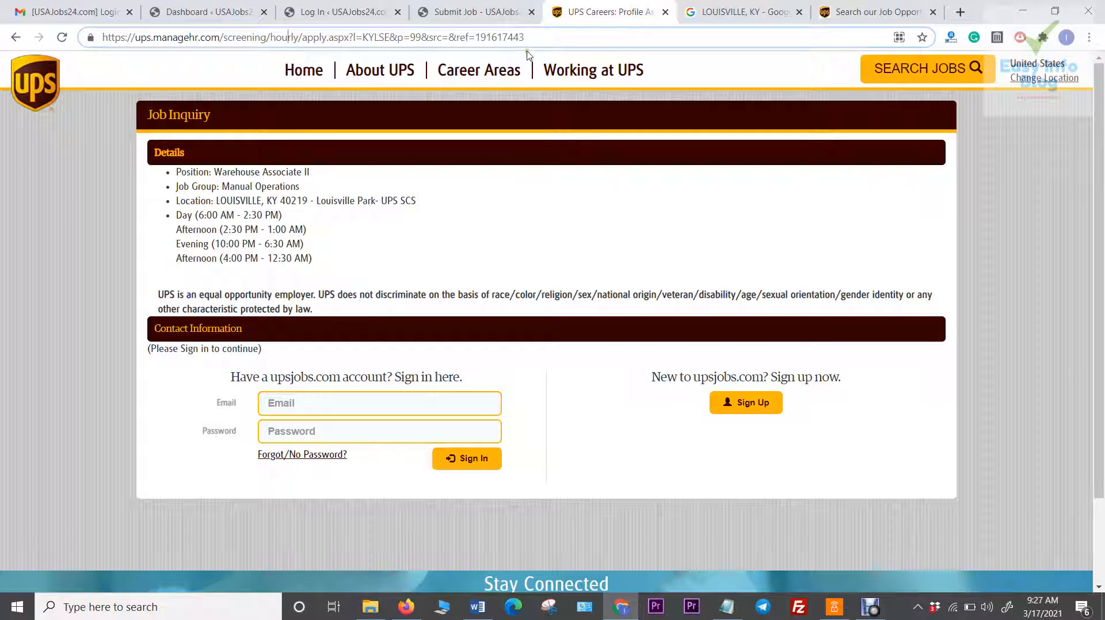
{"action": "left_click_drag", "start_coordinate": [525, 38], "coordinate": [95, 38]}
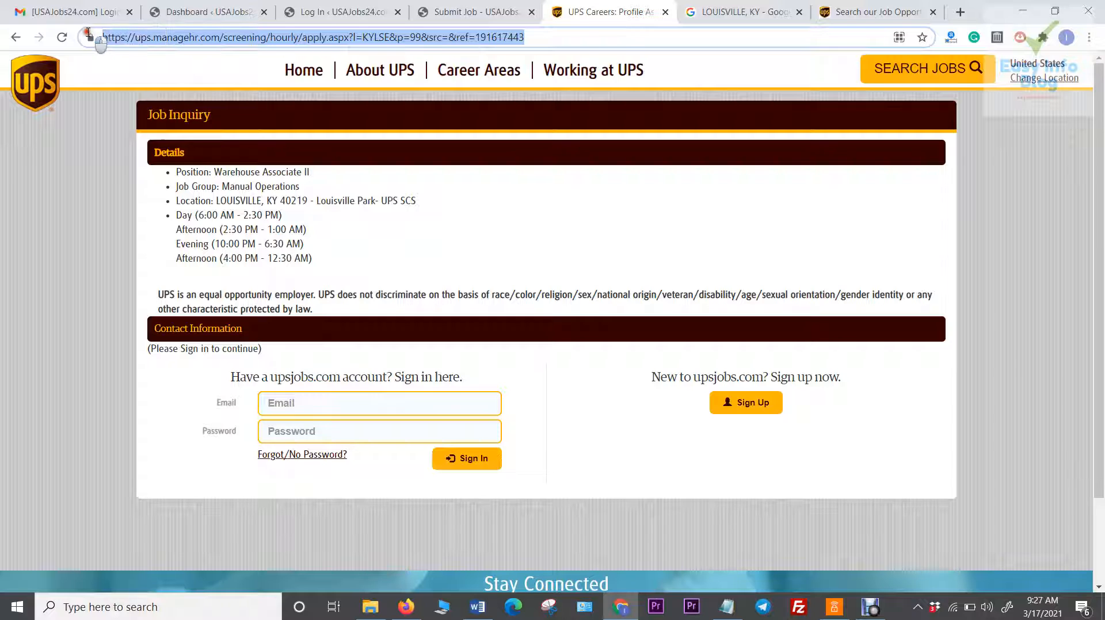
{"action": "right_click", "coordinate": [126, 41]}
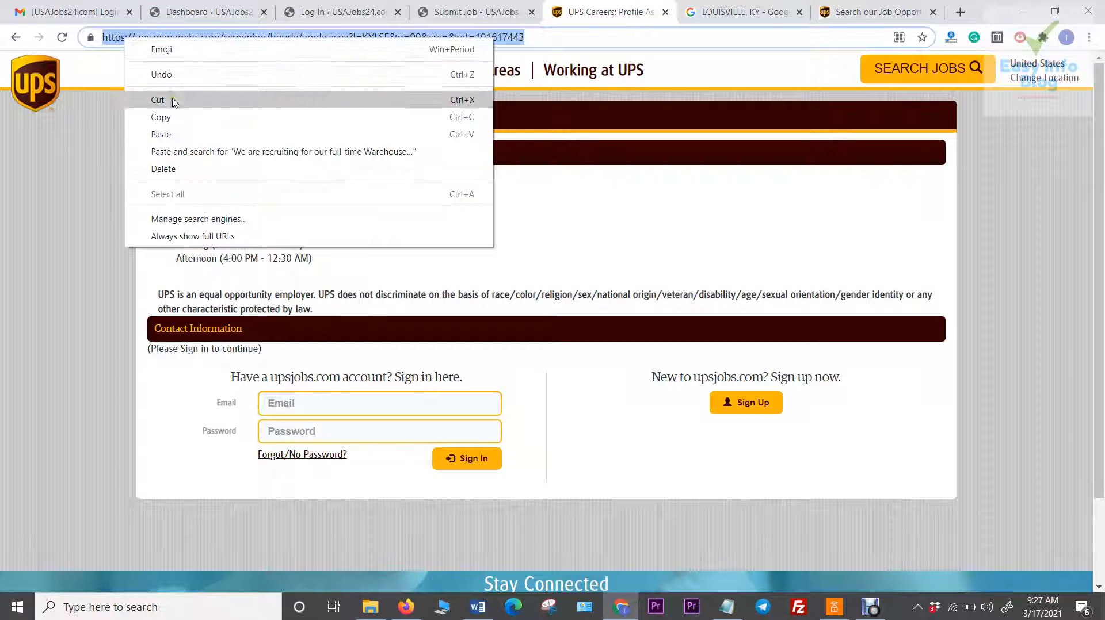
{"action": "left_click", "coordinate": [178, 117]}
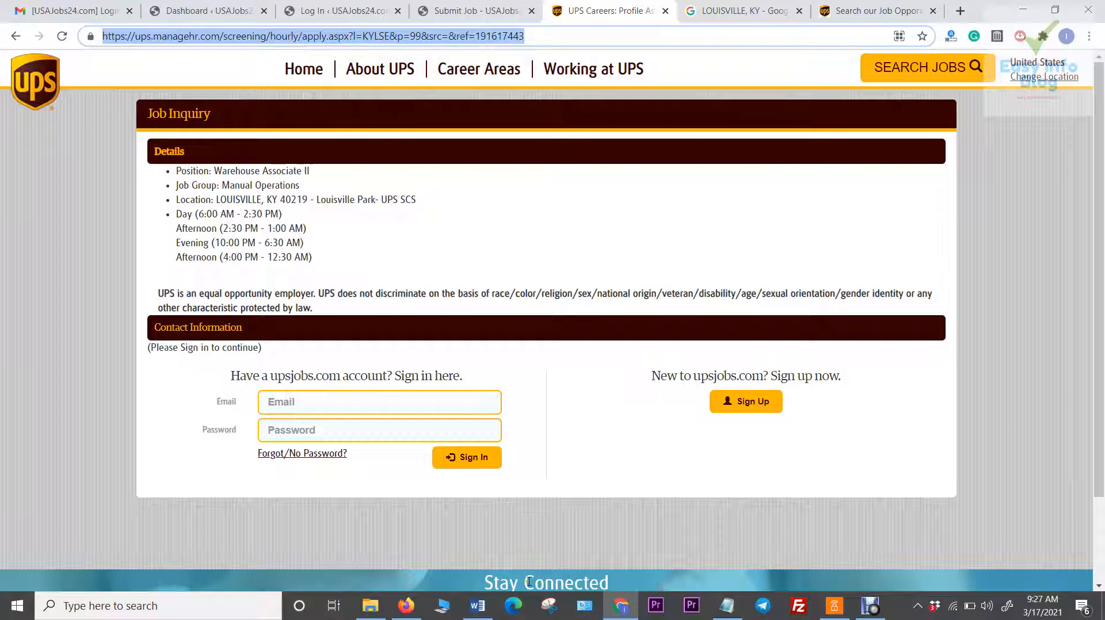
{"action": "left_click", "coordinate": [476, 12]}
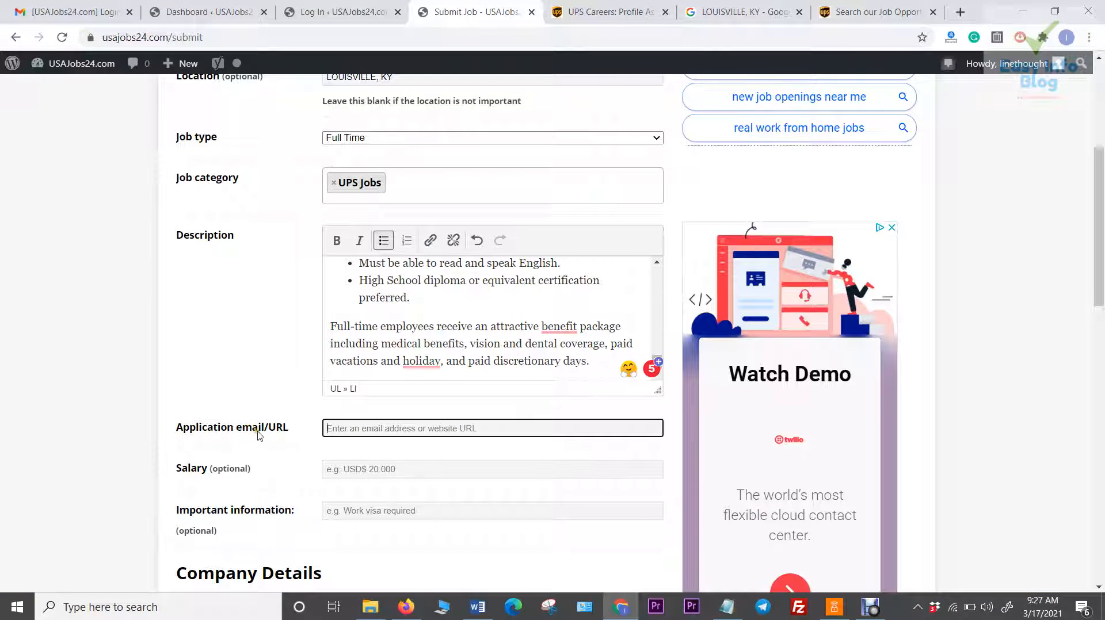
- Paste the UPS managehr apply URL into the Application email/URL field
{"action": "left_click", "coordinate": [345, 429]}
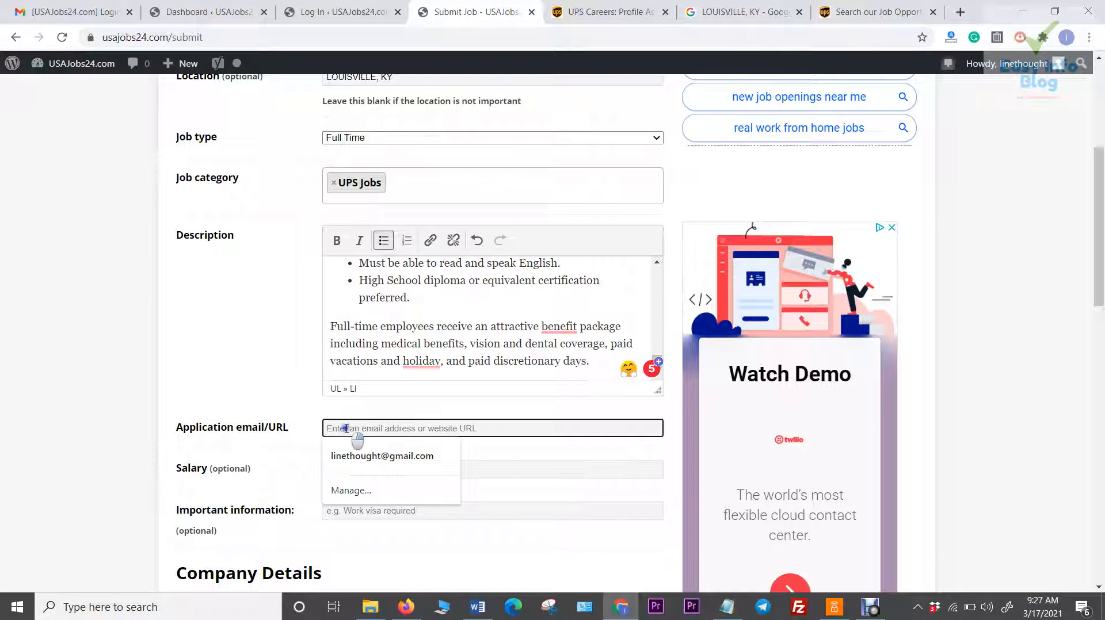
{"action": "right_click", "coordinate": [346, 429]}
{"action": "left_click", "coordinate": [391, 295]}
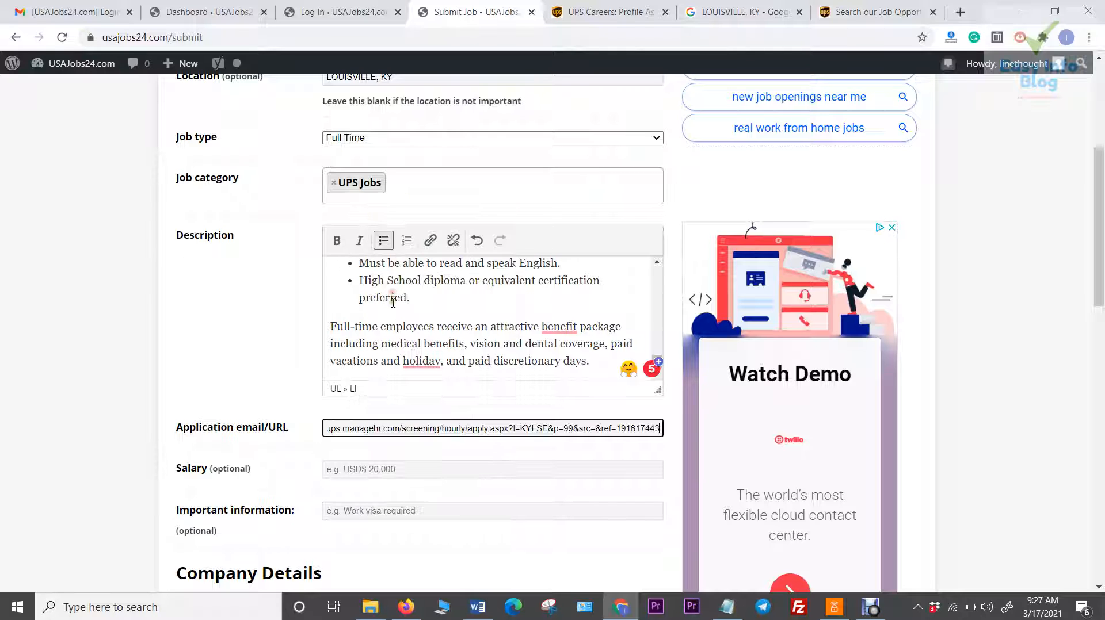
{"action": "left_click_drag", "start_coordinate": [412, 430], "coordinate": [276, 423]}
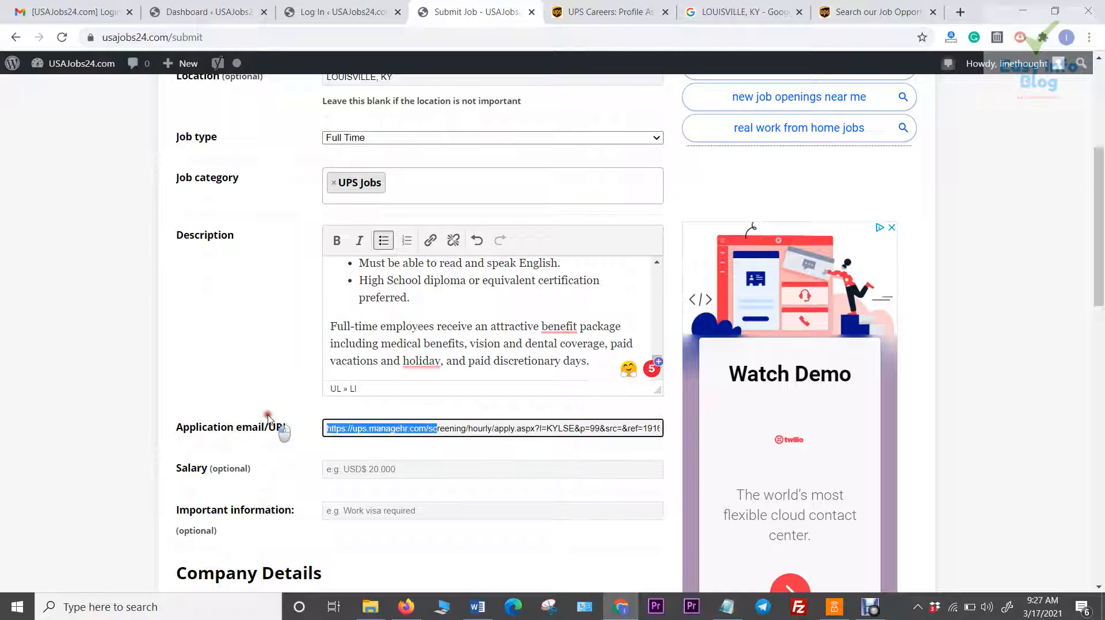
{"action": "left_click", "coordinate": [355, 431]}
{"action": "scroll", "coordinate": [356, 433], "scroll_direction": "down", "scroll_amount": 2}
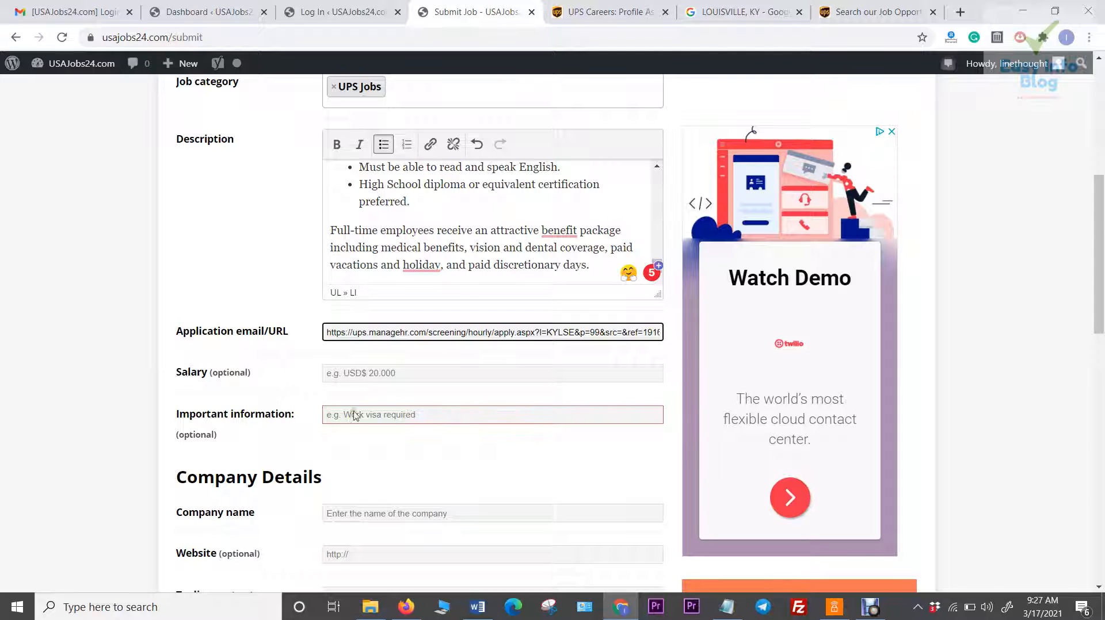
{"action": "left_click", "coordinate": [581, 16]}
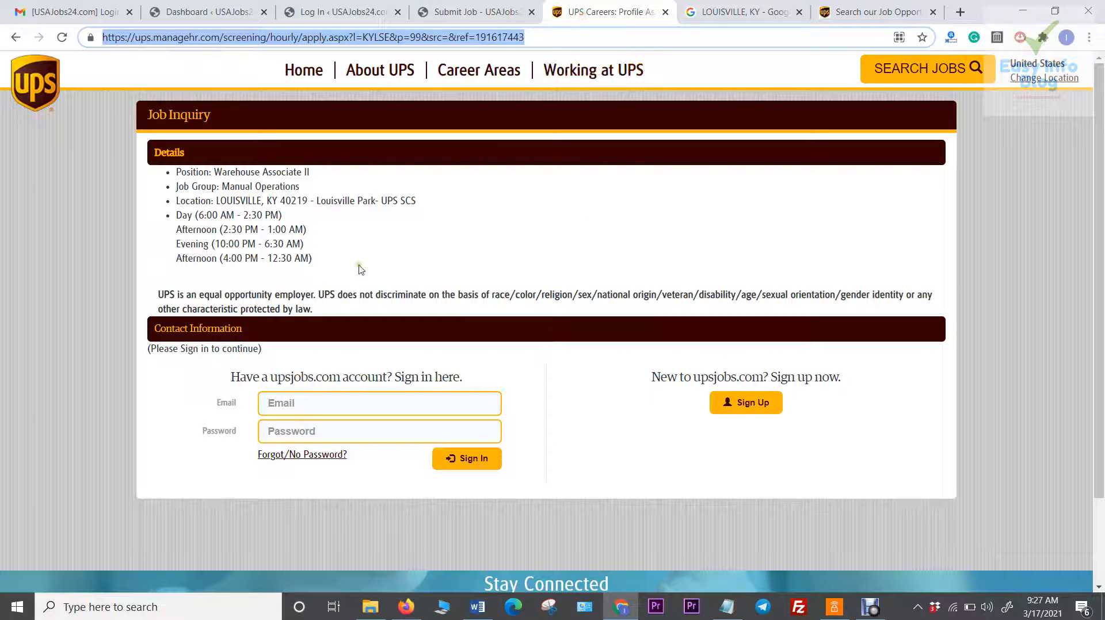
- Copy the equal opportunity employer paragraph from the Warehouse Associate II posting
{"action": "left_click", "coordinate": [16, 38]}
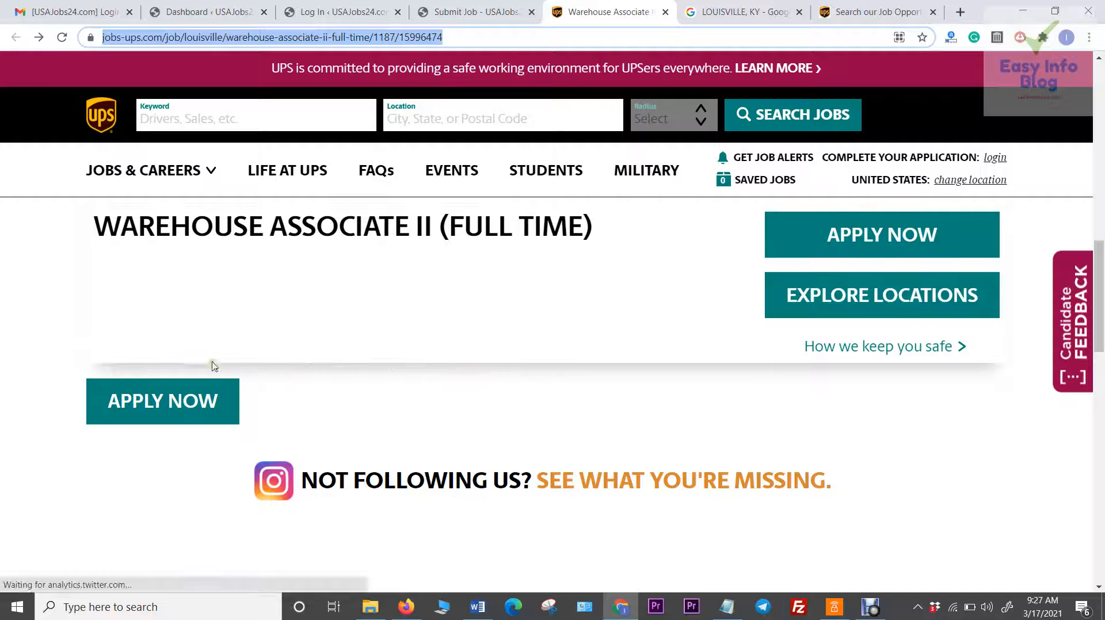
{"action": "scroll", "coordinate": [380, 420], "scroll_direction": "up", "scroll_amount": 3}
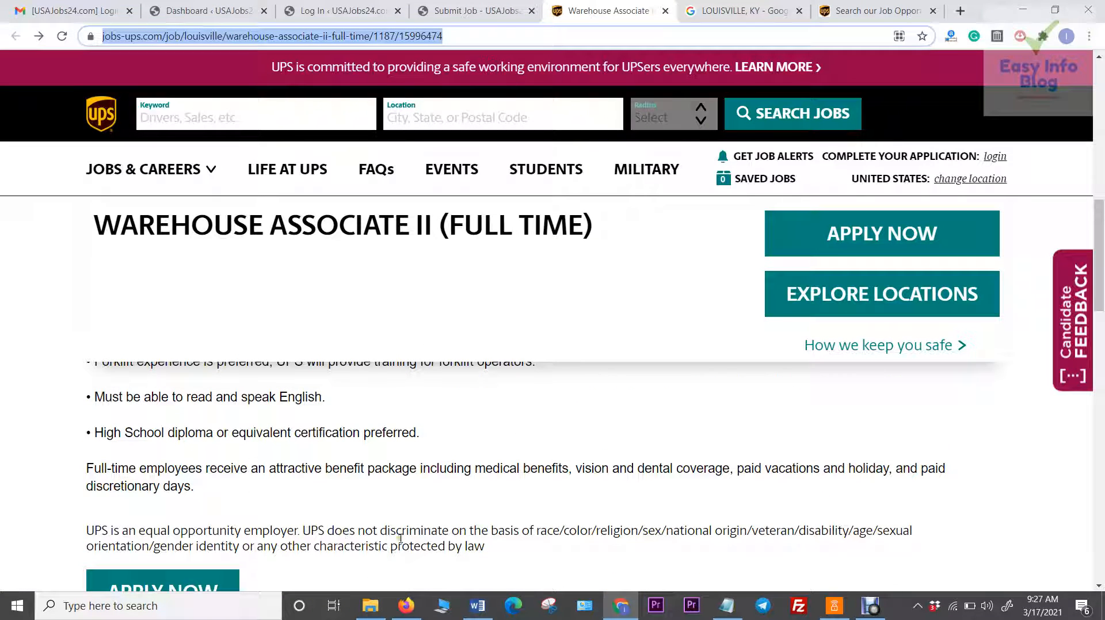
{"action": "left_click_drag", "start_coordinate": [496, 554], "coordinate": [88, 530]}
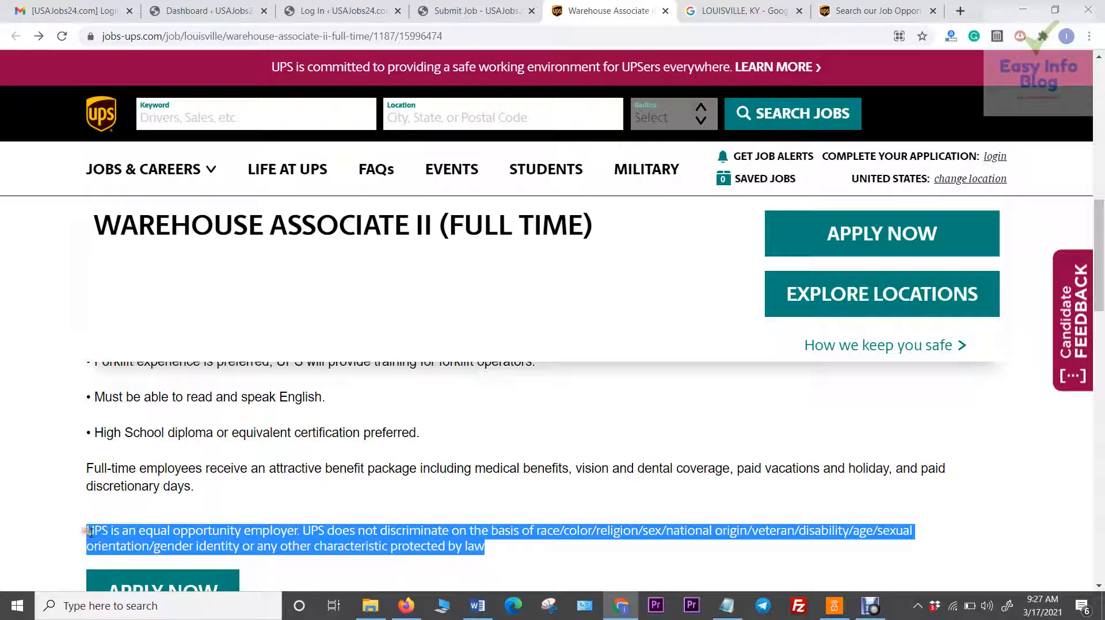
{"action": "right_click", "coordinate": [91, 532]}
{"action": "left_click", "coordinate": [138, 441]}
{"action": "left_click", "coordinate": [484, 12]}
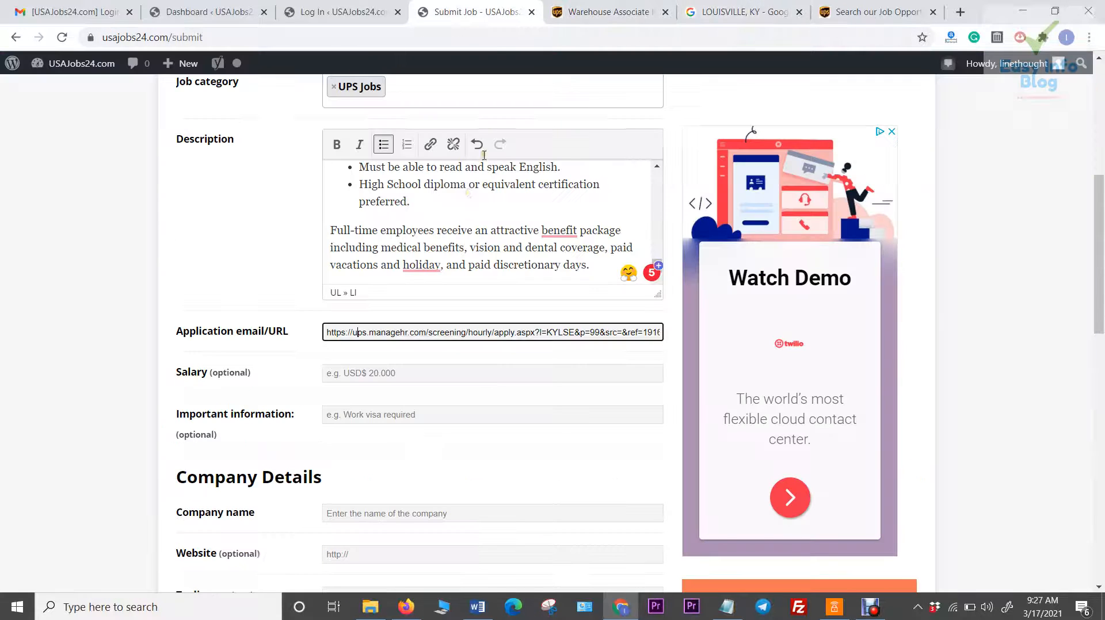
- Paste the equal opportunity statement into the Important information field
{"action": "left_click", "coordinate": [358, 411]}
{"action": "right_click", "coordinate": [358, 411]}
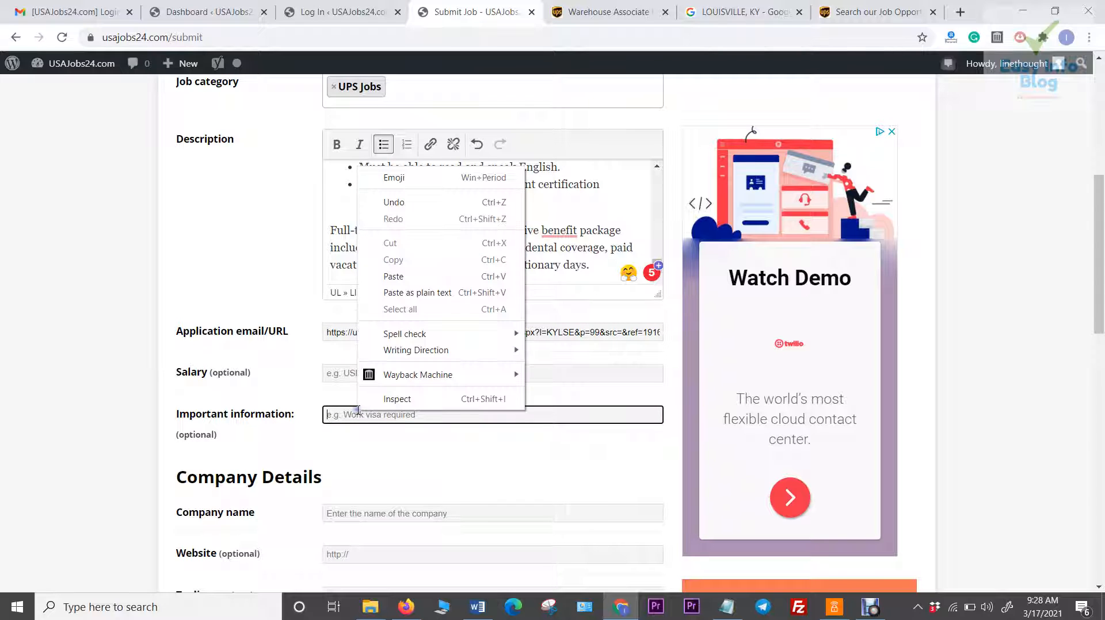
{"action": "left_click", "coordinate": [411, 277]}
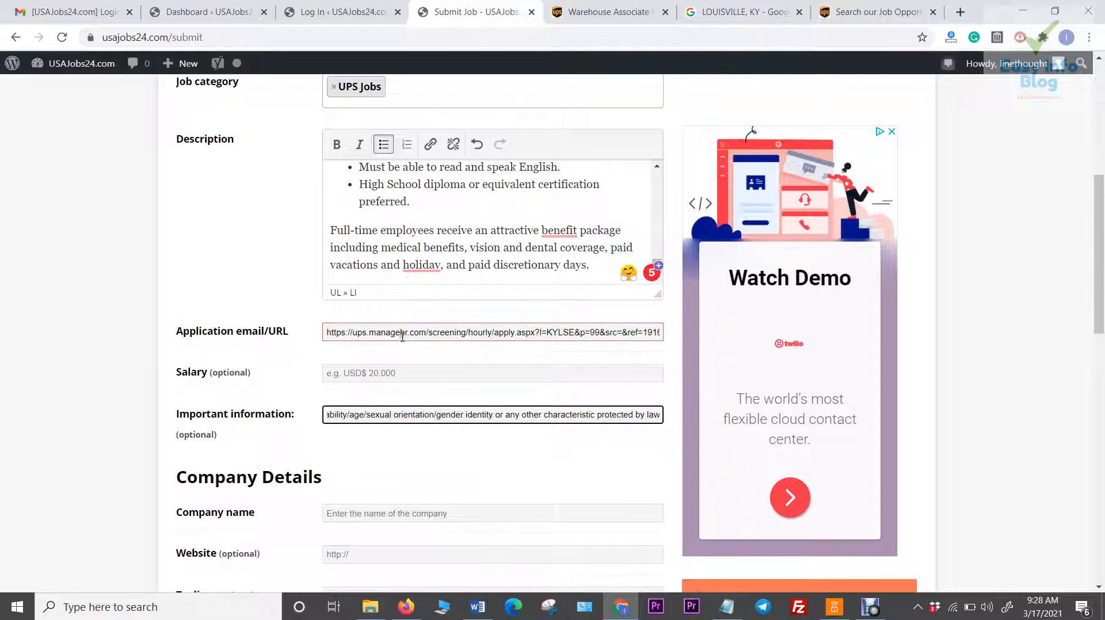
{"action": "scroll", "coordinate": [403, 337], "scroll_direction": "down", "scroll_amount": 2}
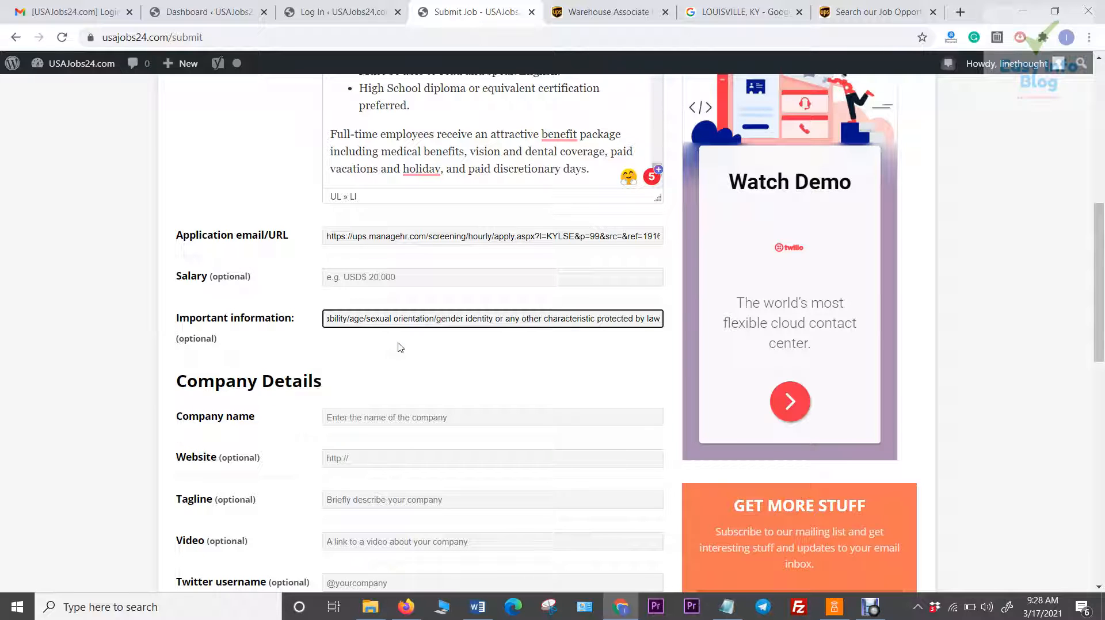
{"action": "scroll", "coordinate": [401, 347], "scroll_direction": "down", "scroll_amount": 2}
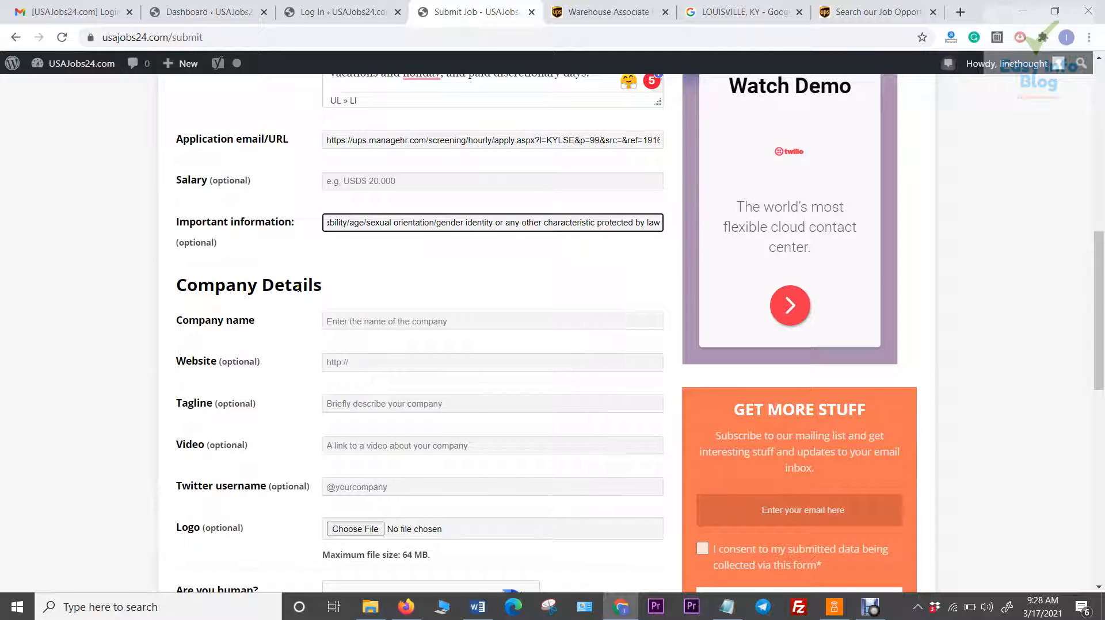
- Enter UPS as the company name and search the web for it
{"action": "left_click", "coordinate": [356, 321]}
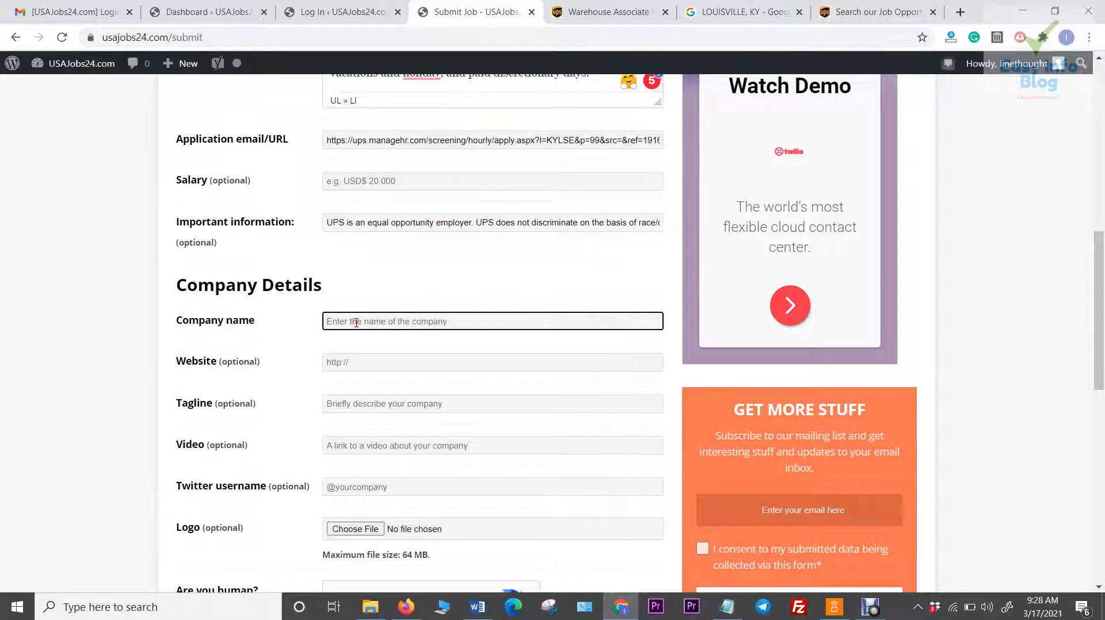
{"action": "type", "text": "UPS"}
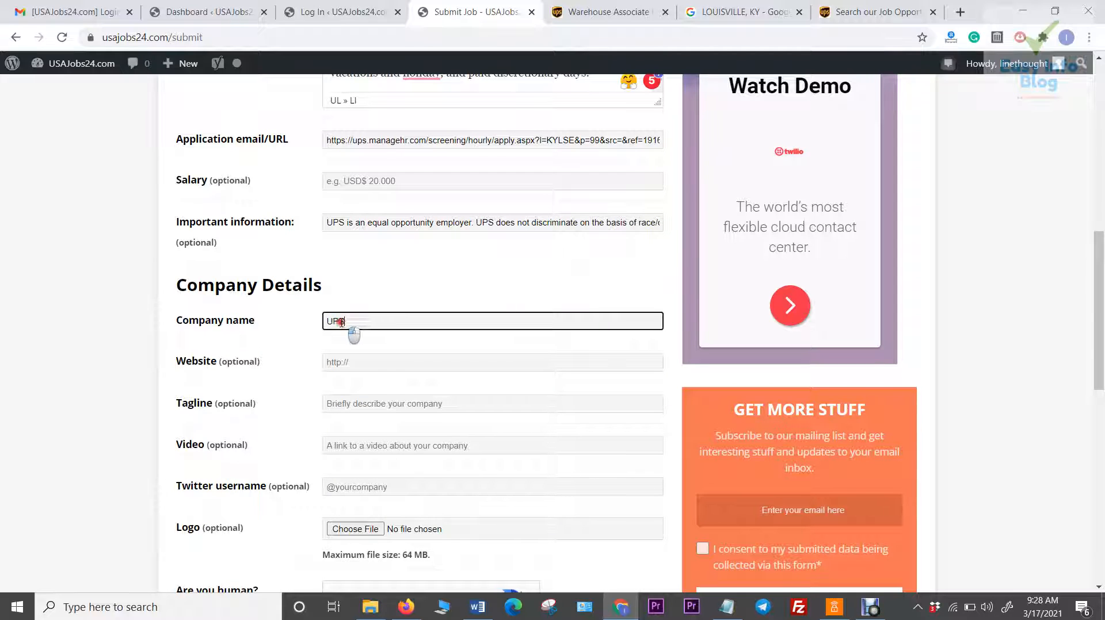
{"action": "left_click_drag", "start_coordinate": [350, 328], "coordinate": [316, 319]}
{"action": "right_click", "coordinate": [345, 334]}
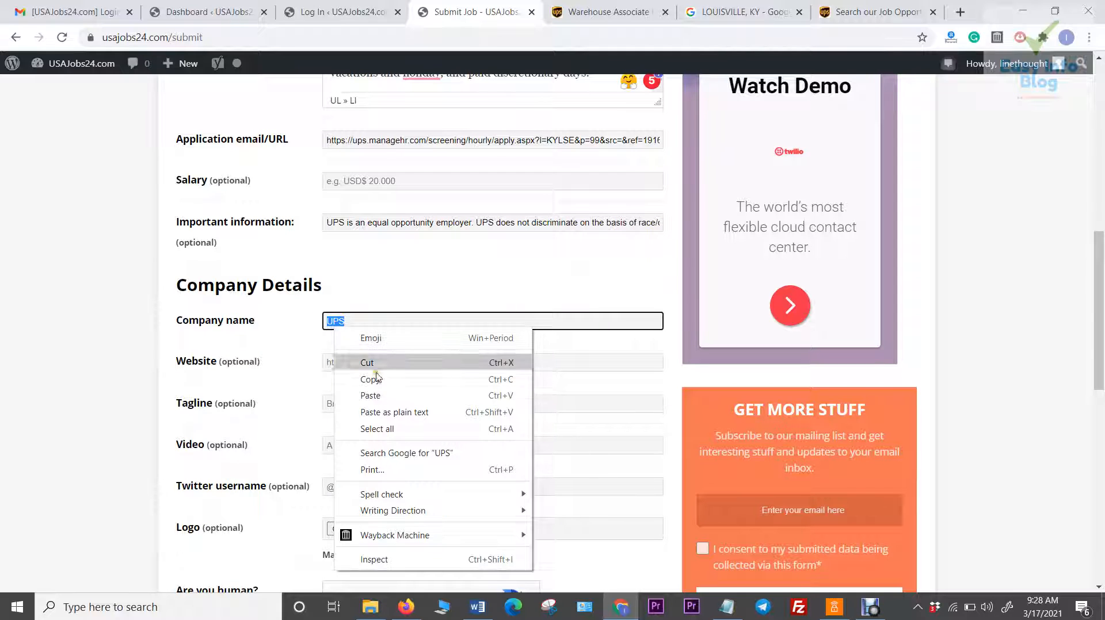
{"action": "left_click", "coordinate": [424, 453]}
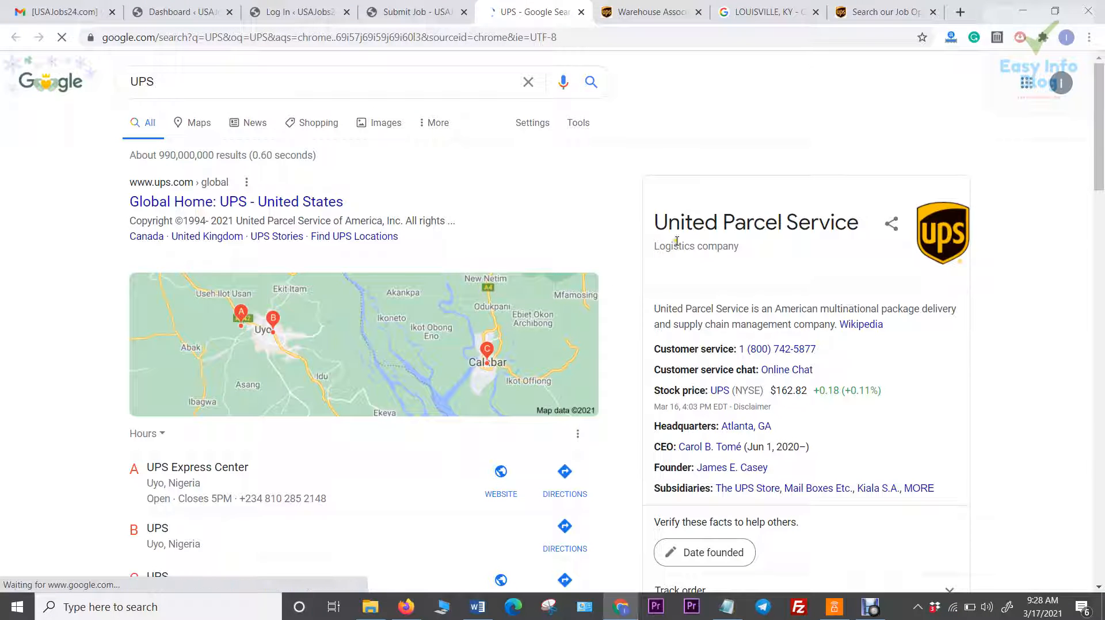
- Select 'United Parcel Service' in Google's UPS results, then return to the job form
{"action": "left_click_drag", "start_coordinate": [655, 222], "coordinate": [863, 225]}
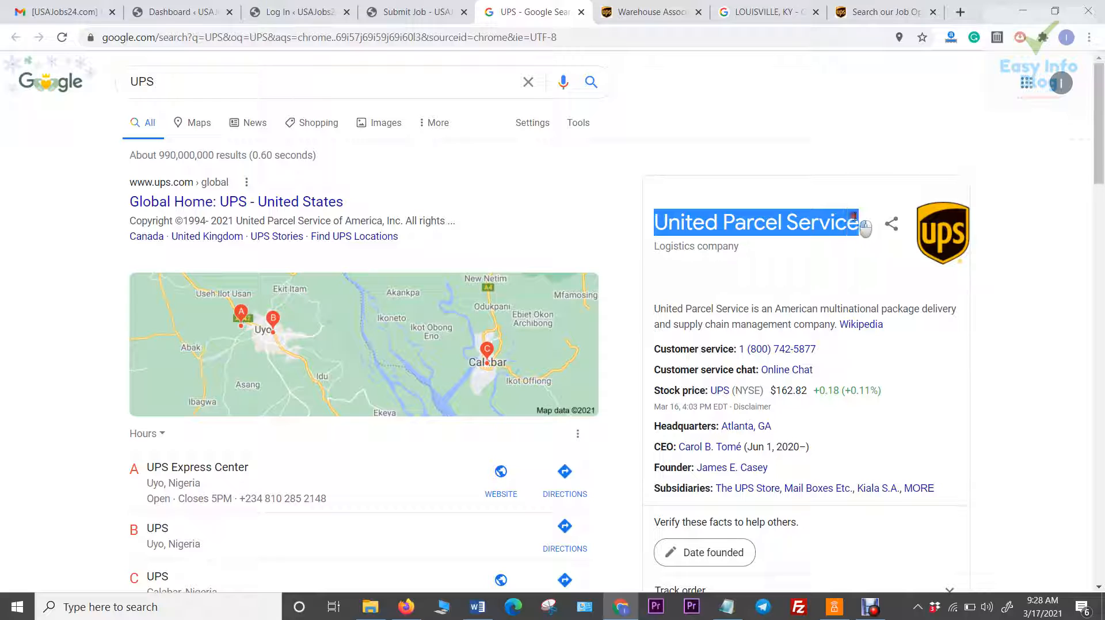
{"action": "left_click", "coordinate": [397, 10]}
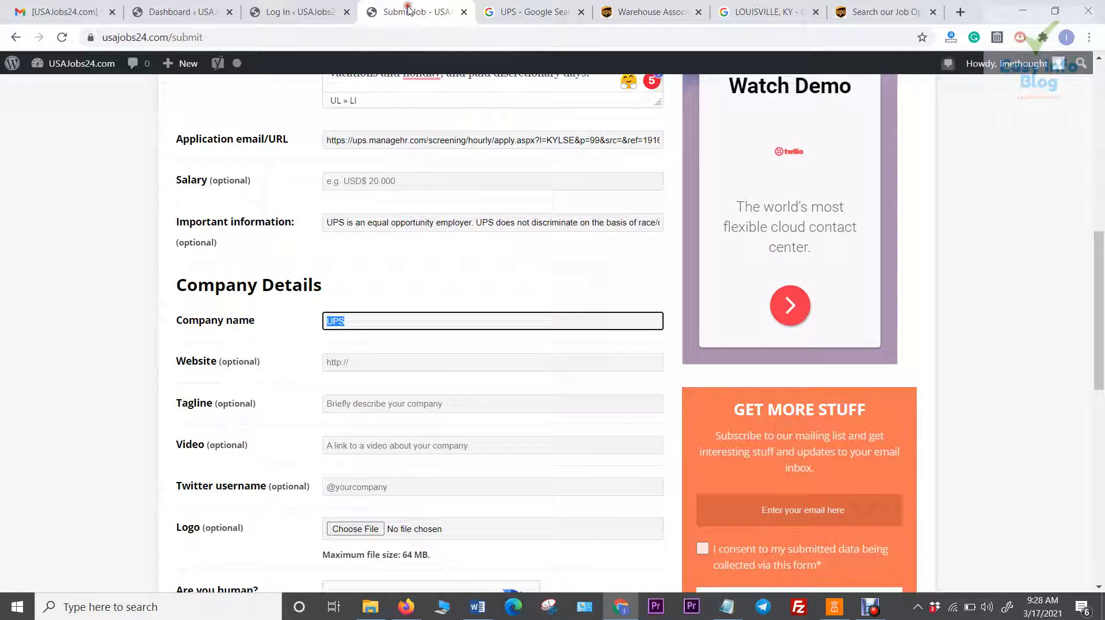
- Tick the reCAPTCHA 'I'm not a robot' check below the Website field
{"action": "left_click", "coordinate": [366, 364]}
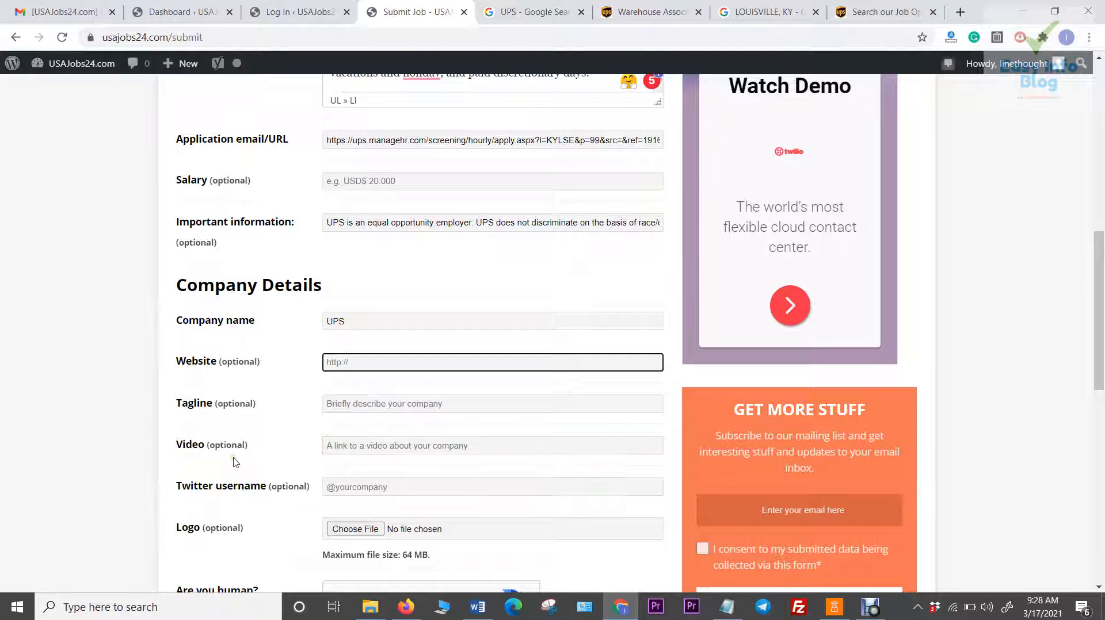
{"action": "scroll", "coordinate": [264, 461], "scroll_direction": "down", "scroll_amount": 2}
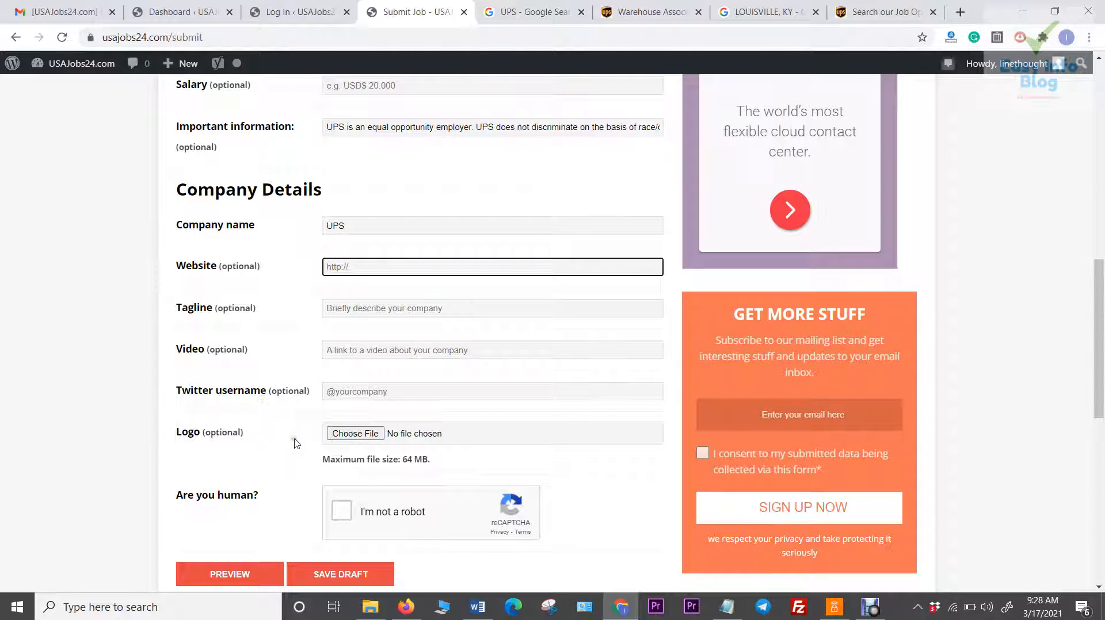
{"action": "scroll", "coordinate": [278, 506], "scroll_direction": "down", "scroll_amount": 2}
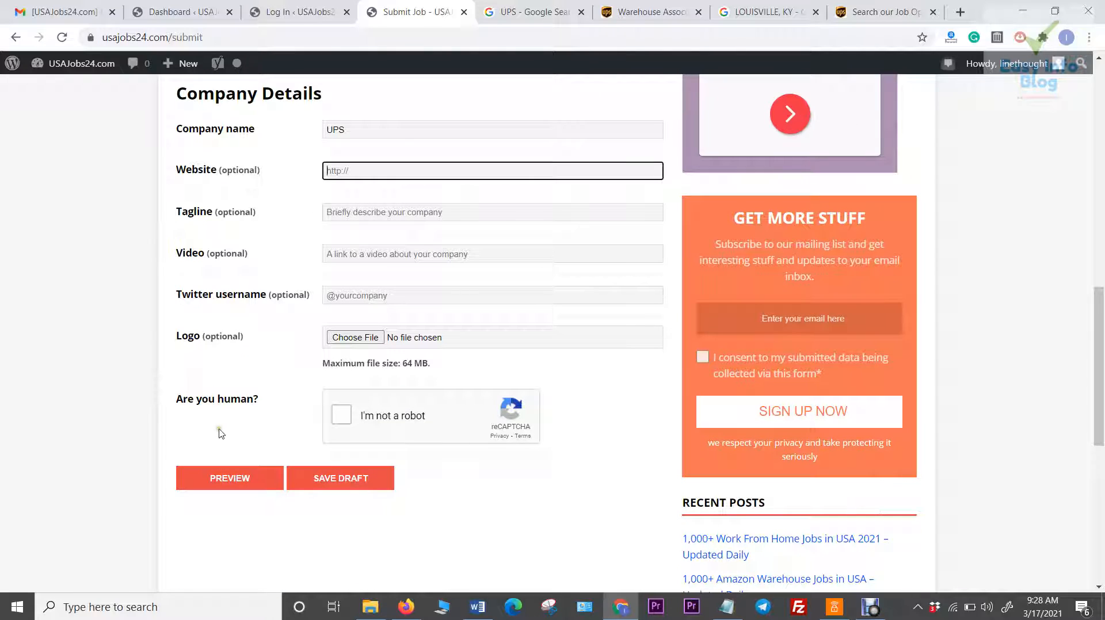
{"action": "left_click", "coordinate": [341, 415]}
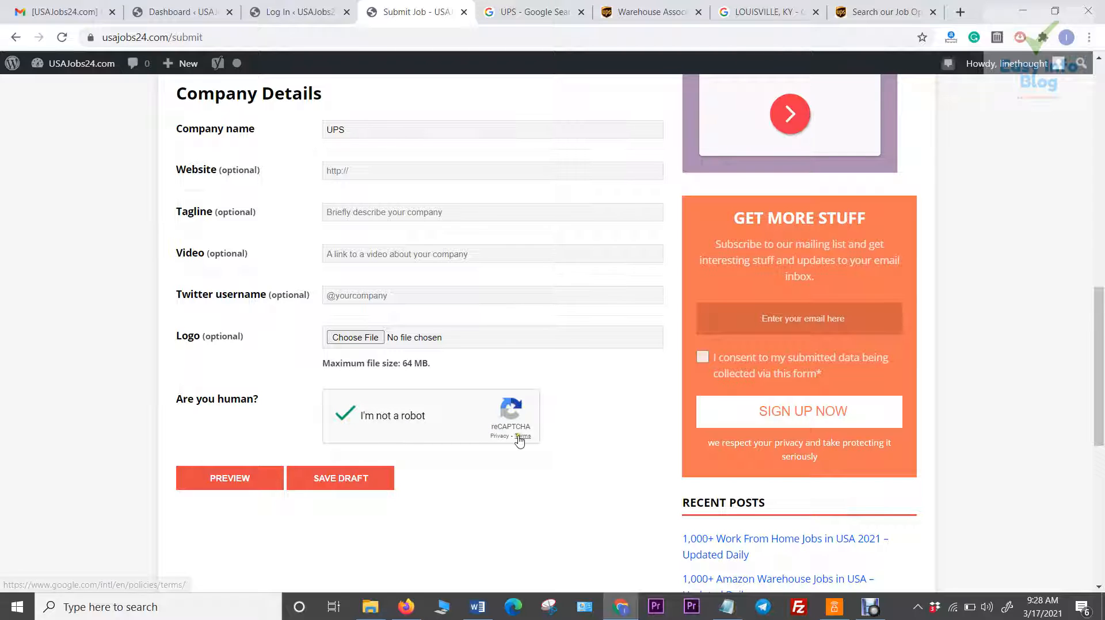
- Save the Warehouse Associate II job listing as a draft
{"action": "scroll", "coordinate": [518, 440], "scroll_direction": "up", "scroll_amount": 9}
{"action": "scroll", "coordinate": [520, 441], "scroll_direction": "down", "scroll_amount": 6}
{"action": "scroll", "coordinate": [520, 442], "scroll_direction": "down", "scroll_amount": 3}
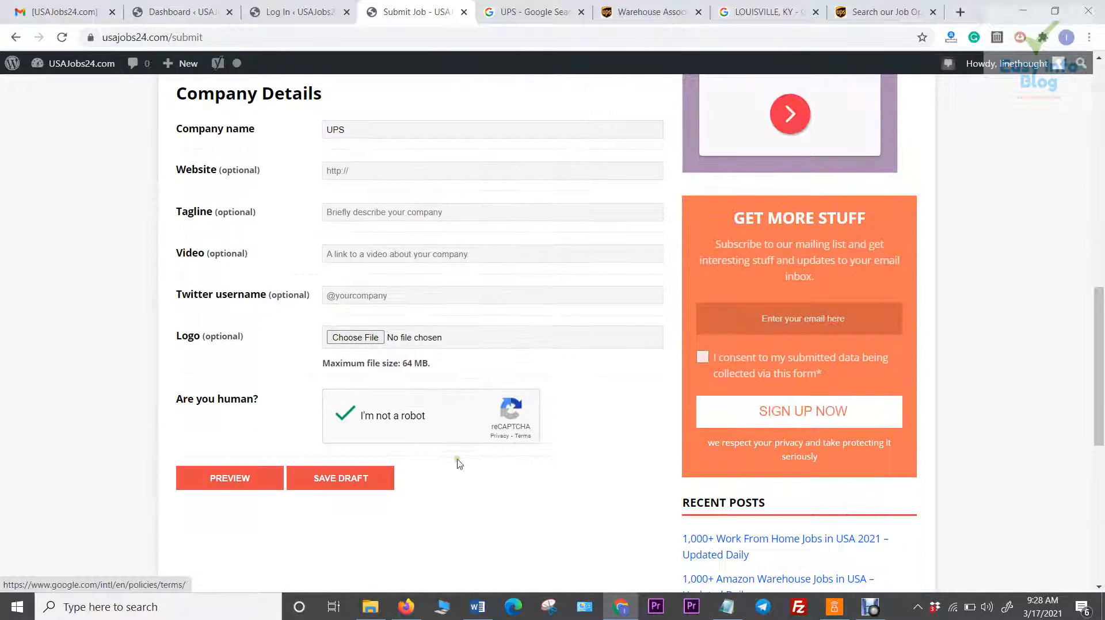
{"action": "left_click", "coordinate": [345, 480]}
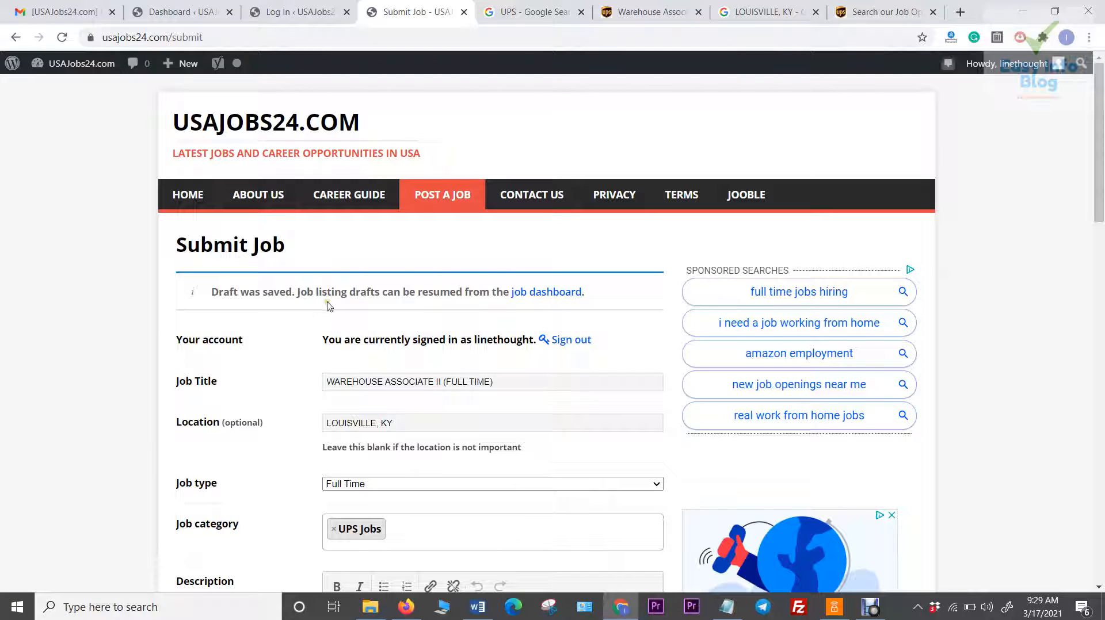
{"action": "scroll", "coordinate": [311, 341], "scroll_direction": "down", "scroll_amount": 1}
{"action": "scroll", "coordinate": [311, 342], "scroll_direction": "down", "scroll_amount": 3}
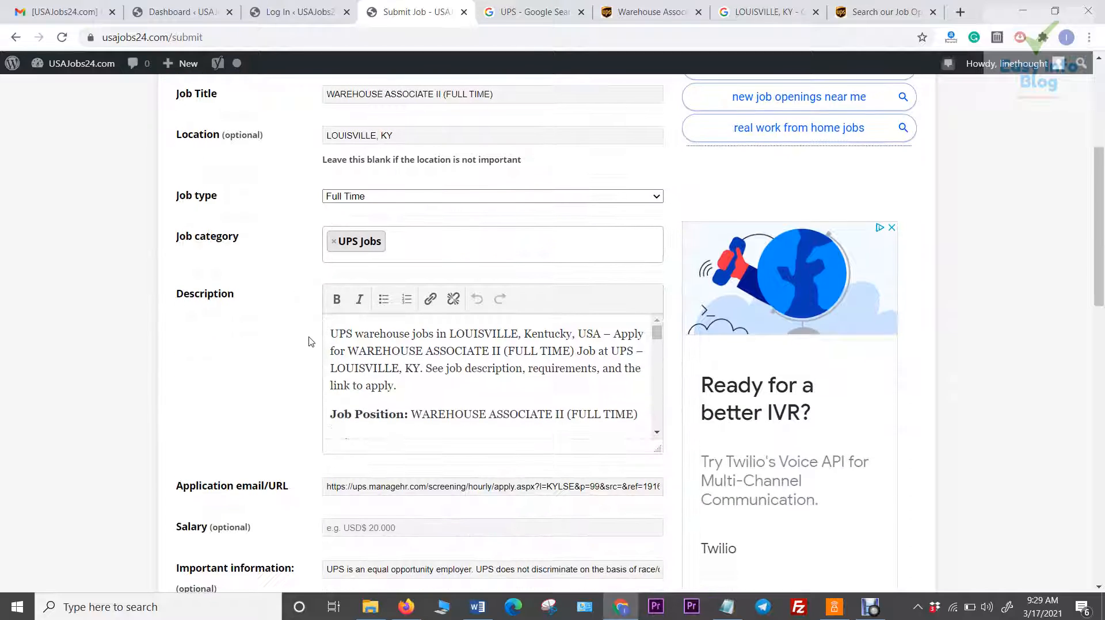
{"action": "scroll", "coordinate": [311, 342], "scroll_direction": "down", "scroll_amount": 1}
{"action": "scroll", "coordinate": [311, 342], "scroll_direction": "down", "scroll_amount": 9}
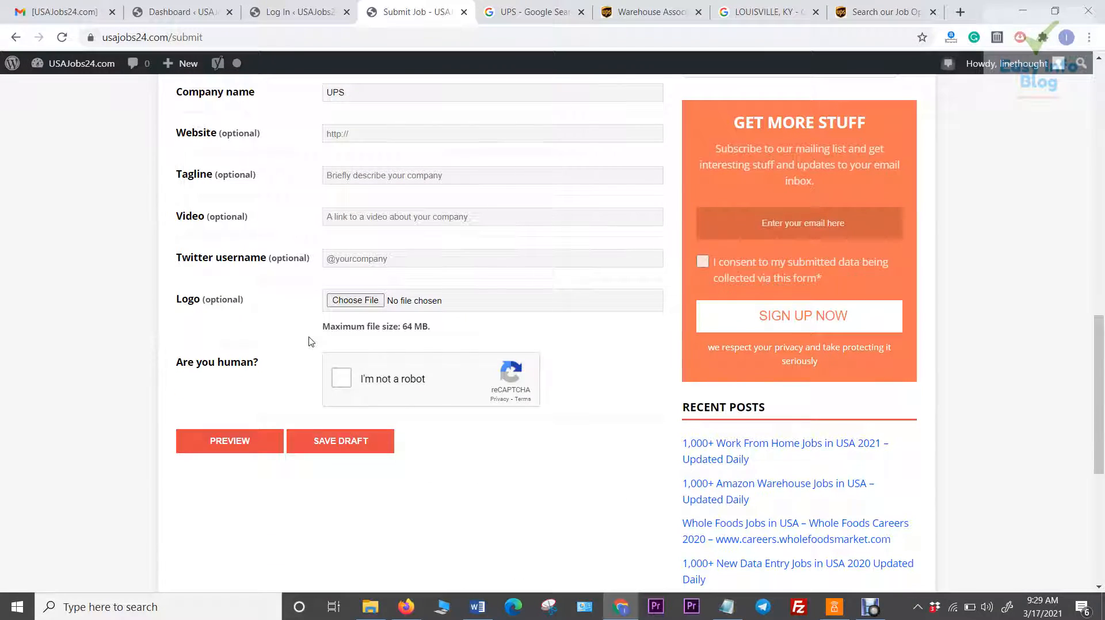
{"action": "scroll", "coordinate": [311, 342], "scroll_direction": "up", "scroll_amount": 10}
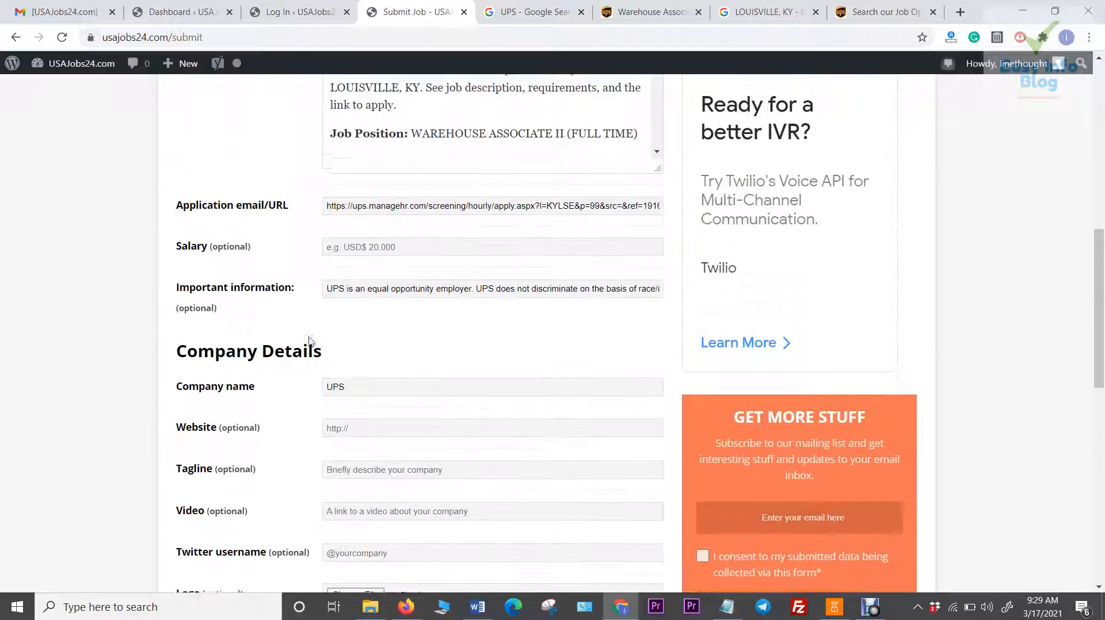
{"action": "scroll", "coordinate": [310, 342], "scroll_direction": "up", "scroll_amount": 3}
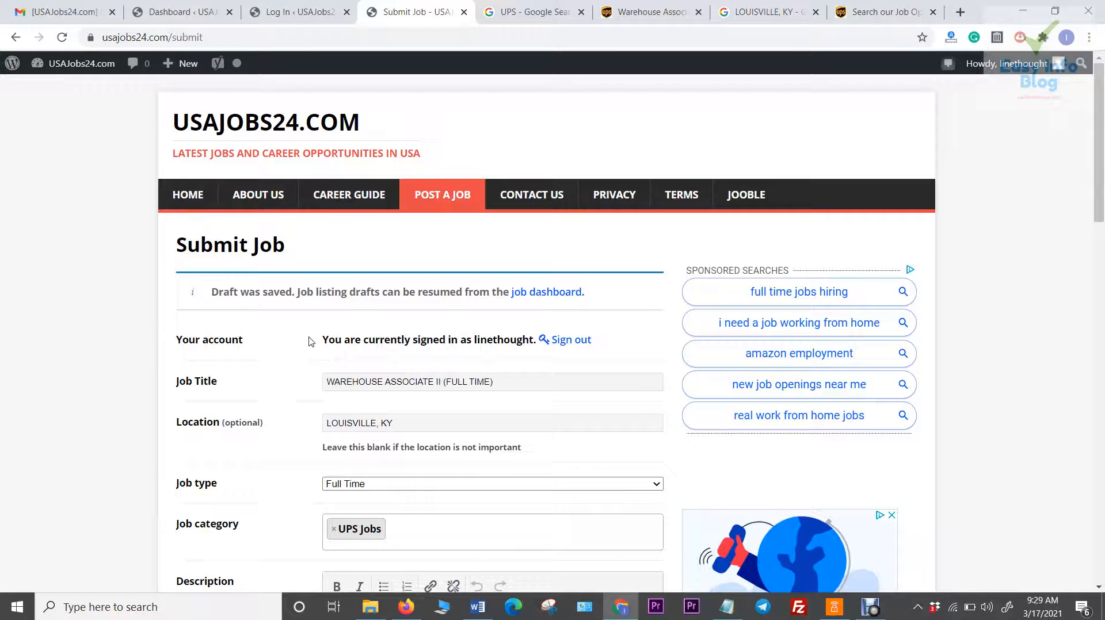